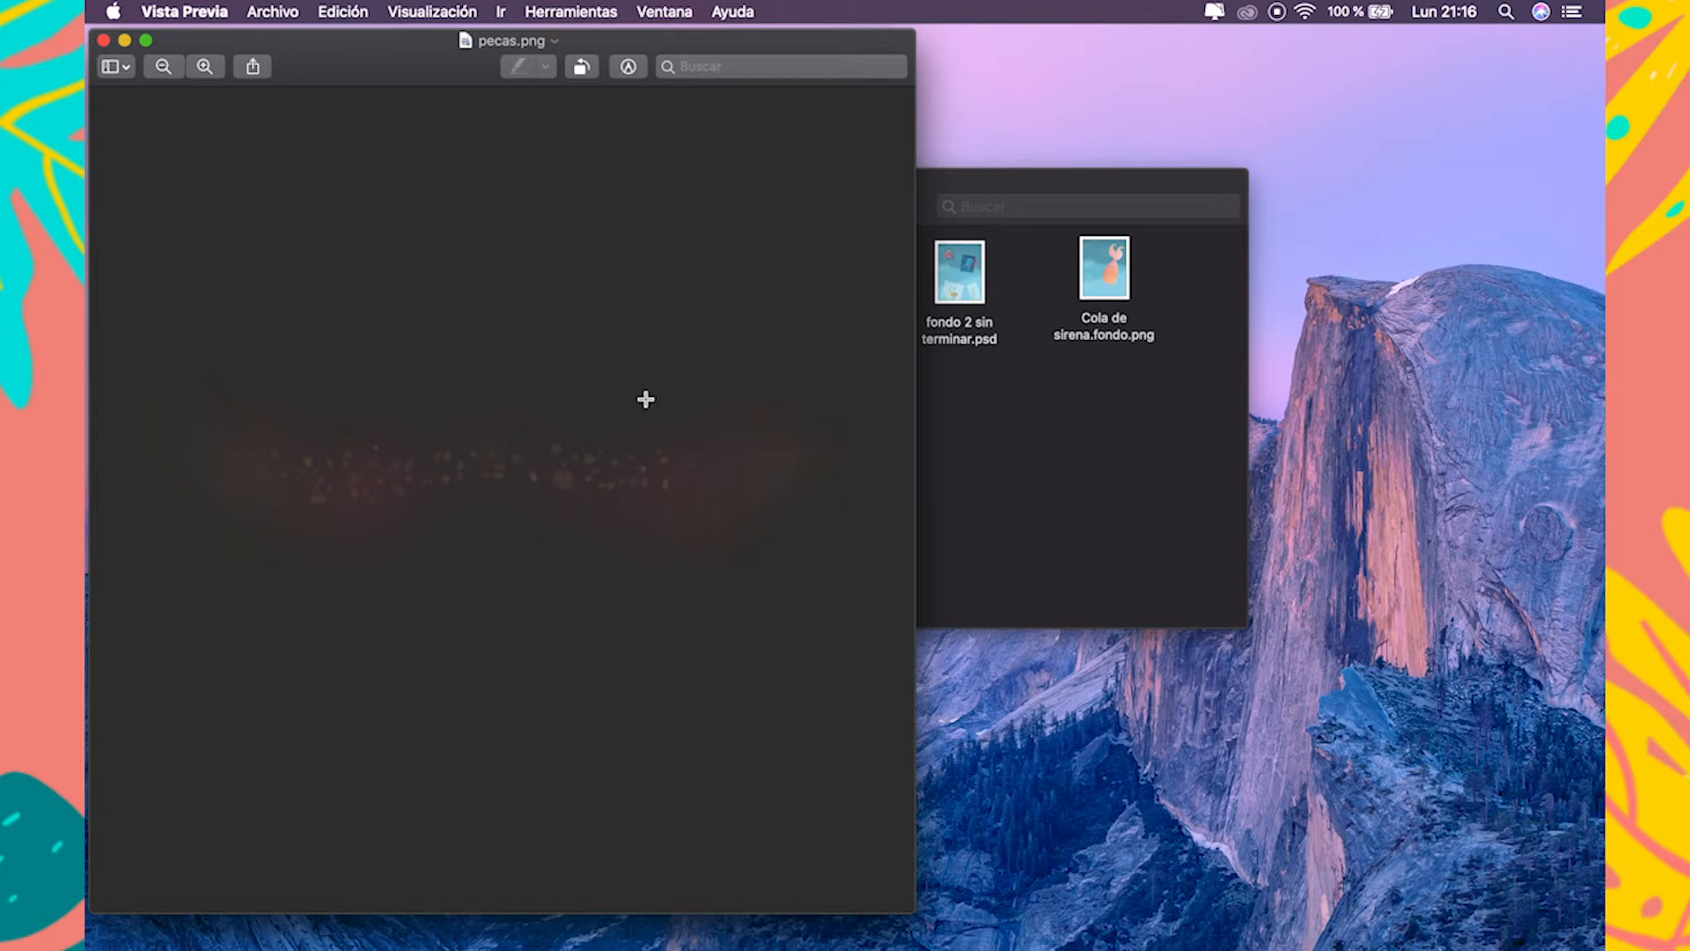
Close the pecas.png preview, and view Cola de sirena.fondo.png from the sirena elements folder before closing it too.
click(103, 40)
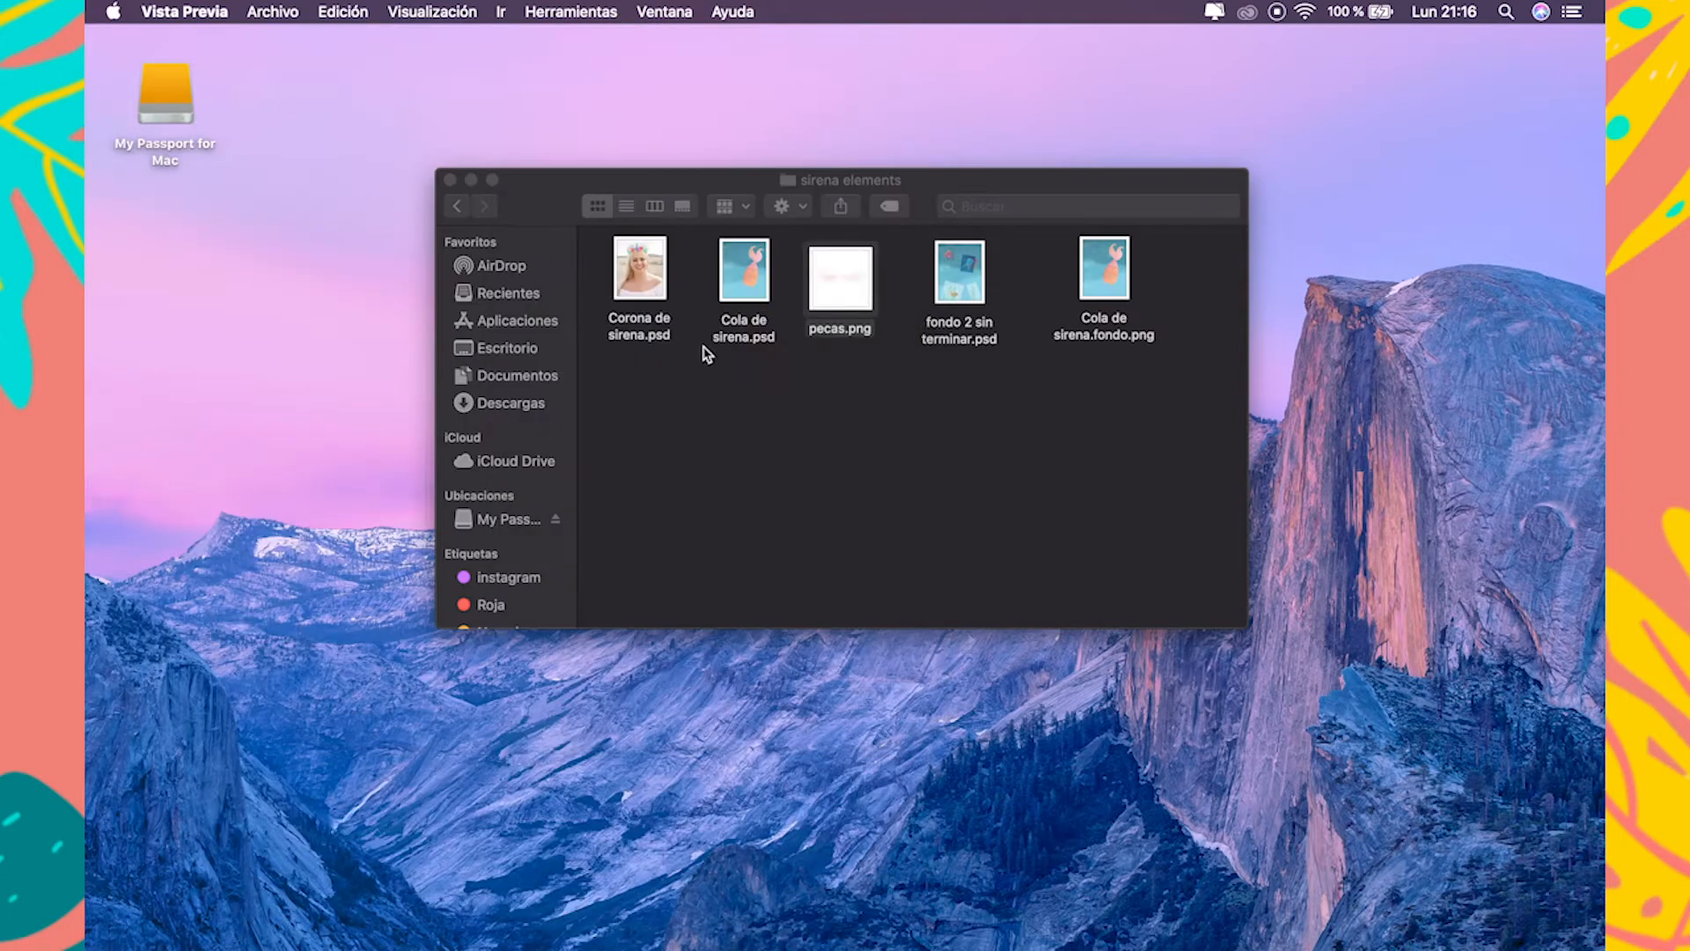
click(795, 424)
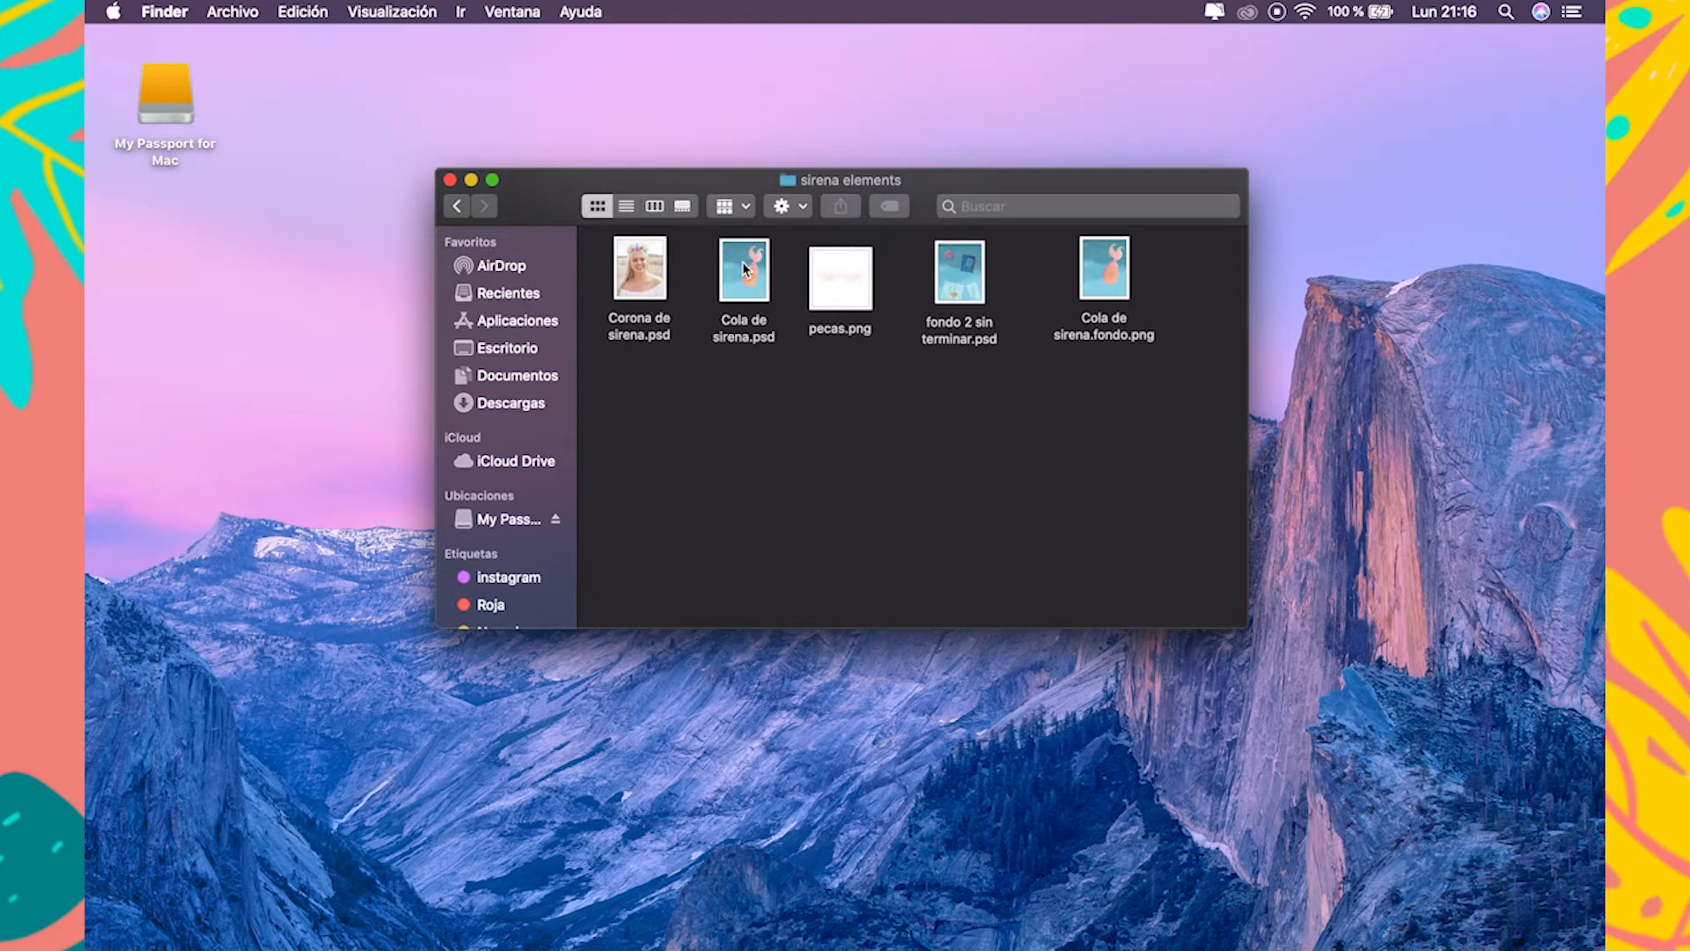
double_click(1101, 300)
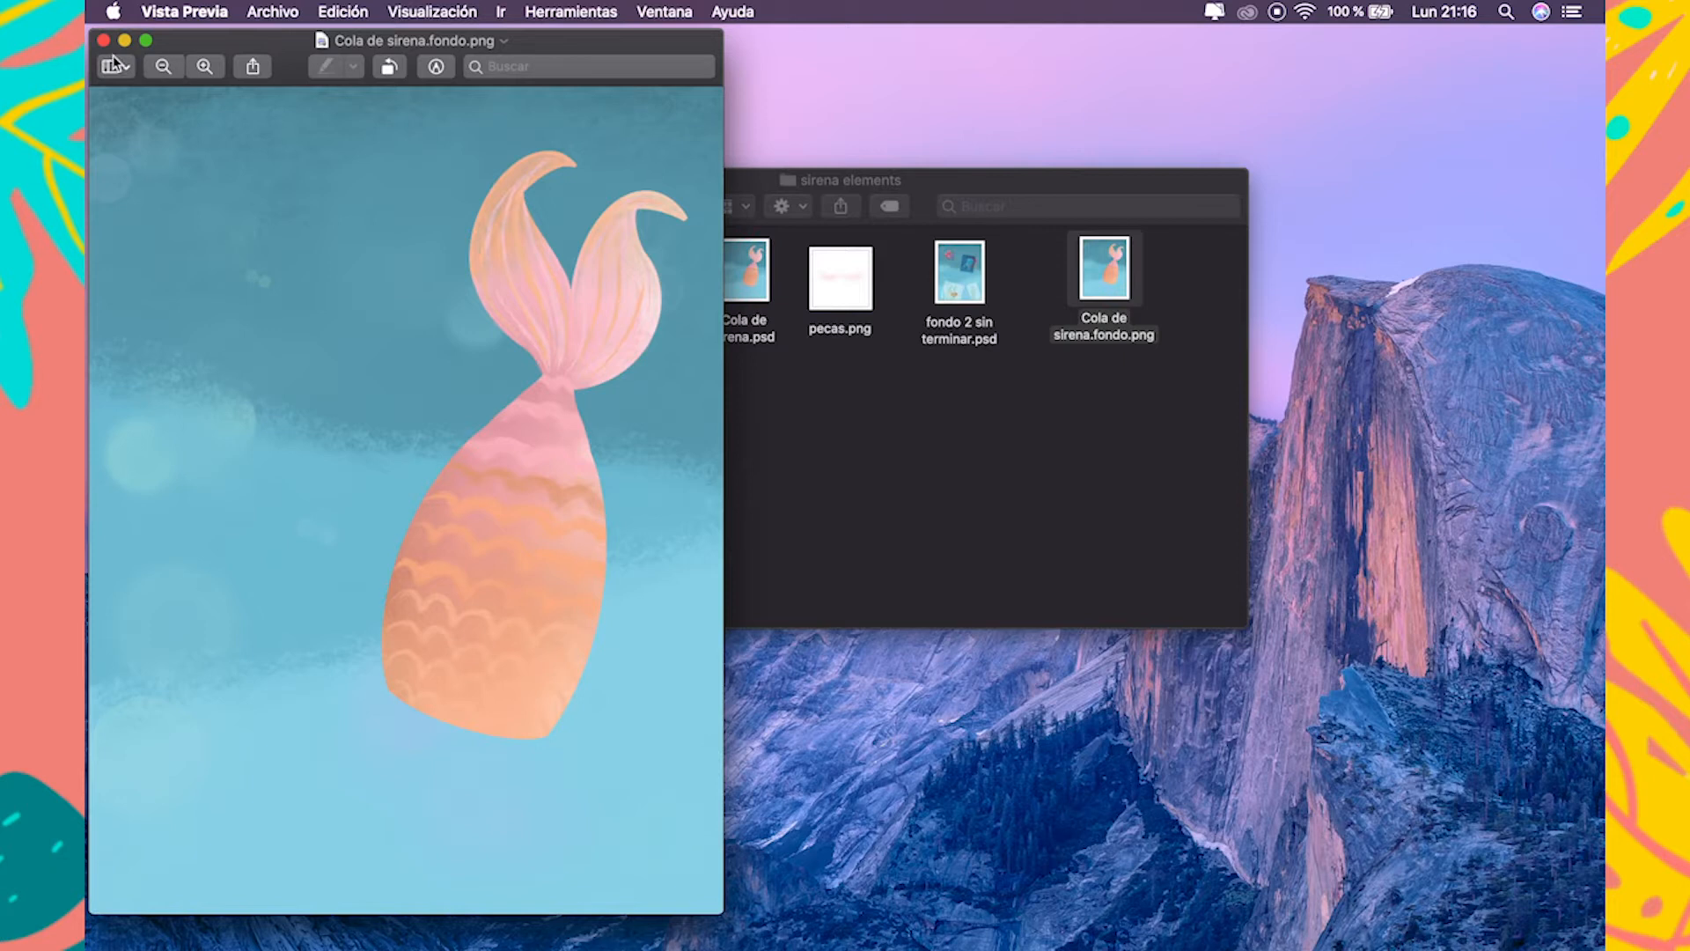
click(103, 41)
click(662, 403)
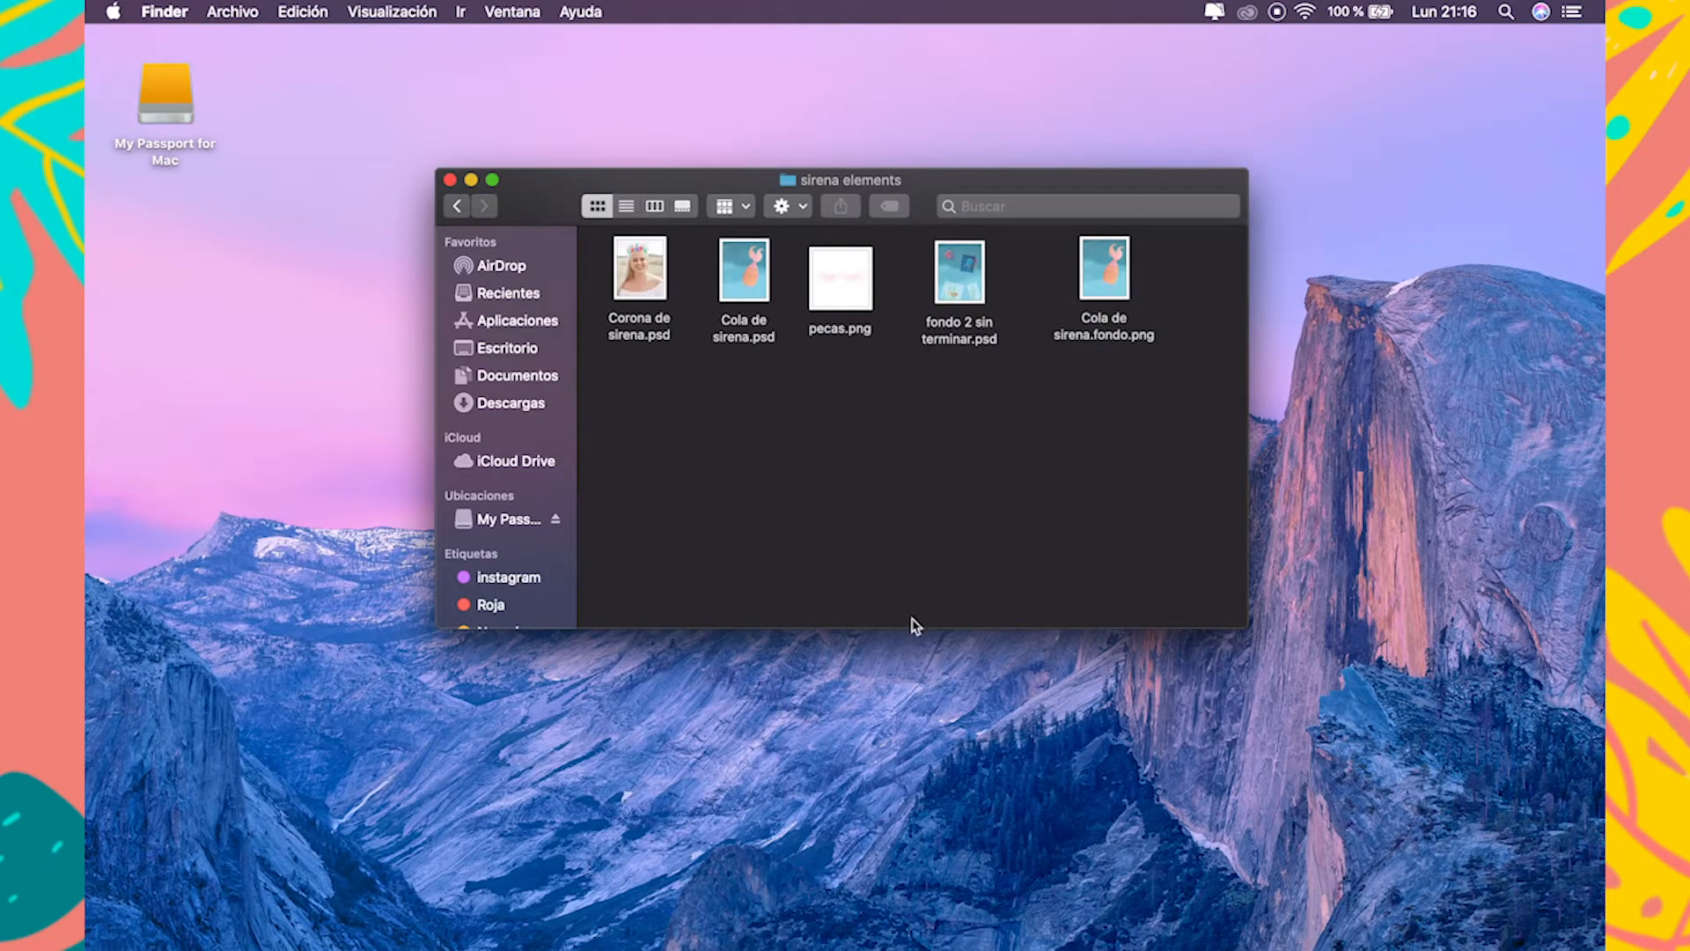
Switch to Corona de sirena.psd in Photoshop and toggle layers 1 and 2 off and on to see which crown elements they hold.
mouse_move(1151, 948)
click(1325, 907)
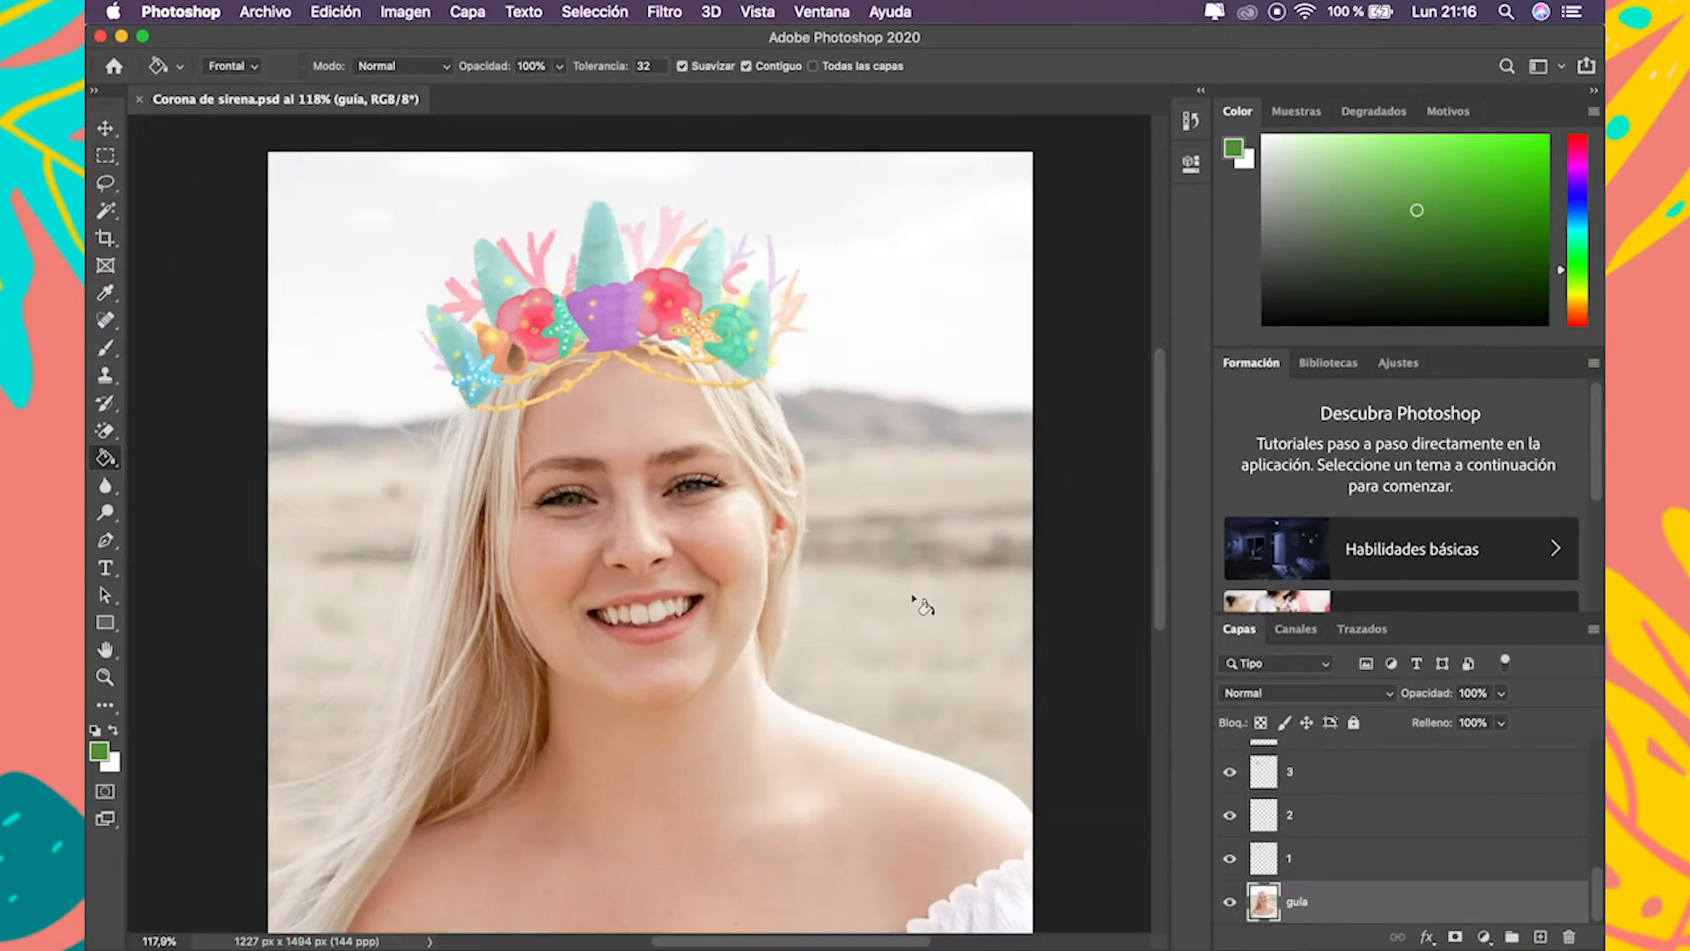
alt+scroll(736, 403, up, 2)
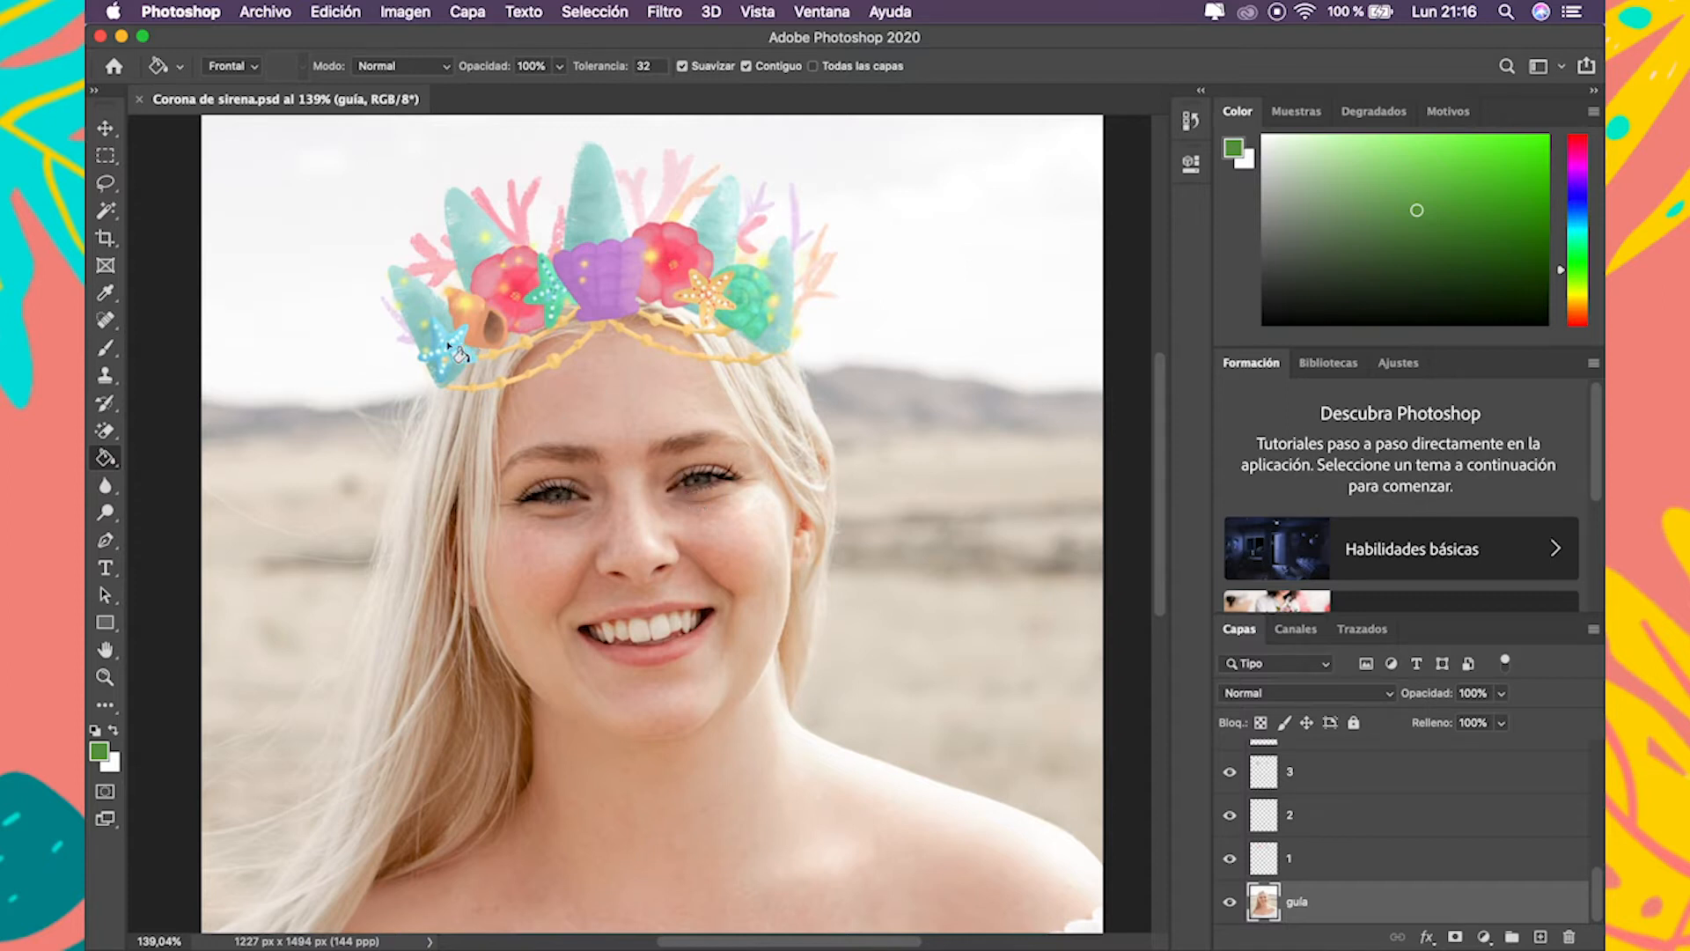
click(1338, 863)
click(1231, 858)
click(1231, 858)
click(1312, 825)
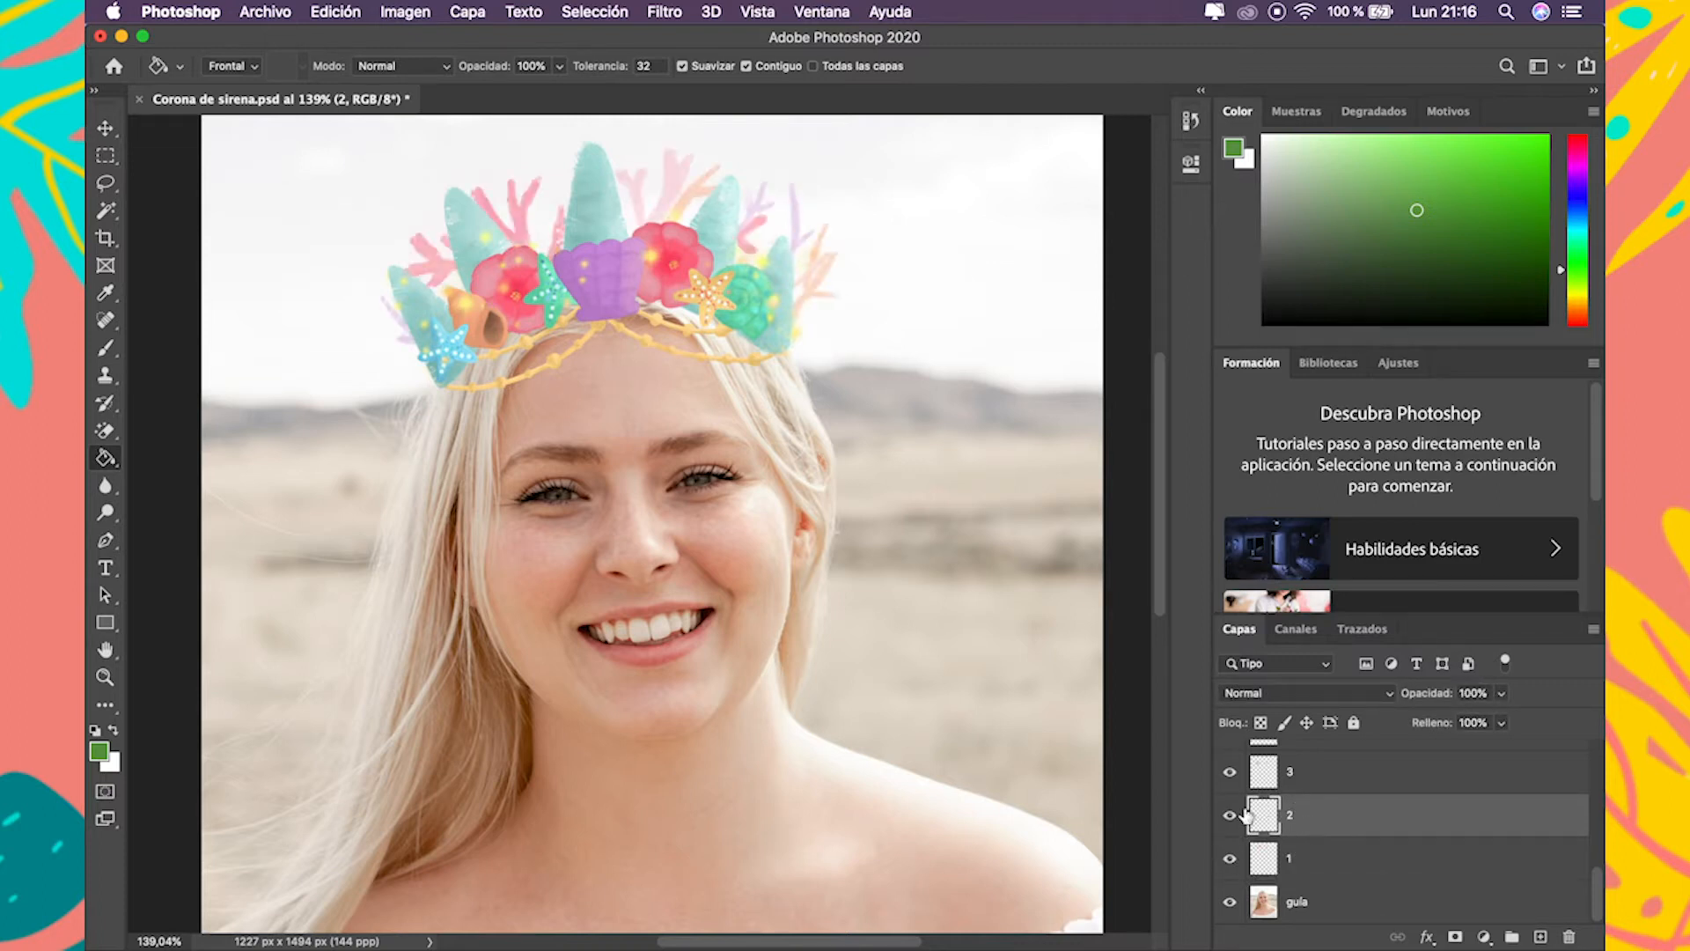
click(1230, 816)
click(1230, 816)
Toggle the visibility of layers 3, 4 and 5 to check which crown pieces each one contains.
click(1230, 772)
click(1231, 772)
scroll(1358, 809, up, 2)
click(1230, 820)
click(1231, 820)
click(1230, 775)
click(1230, 775)
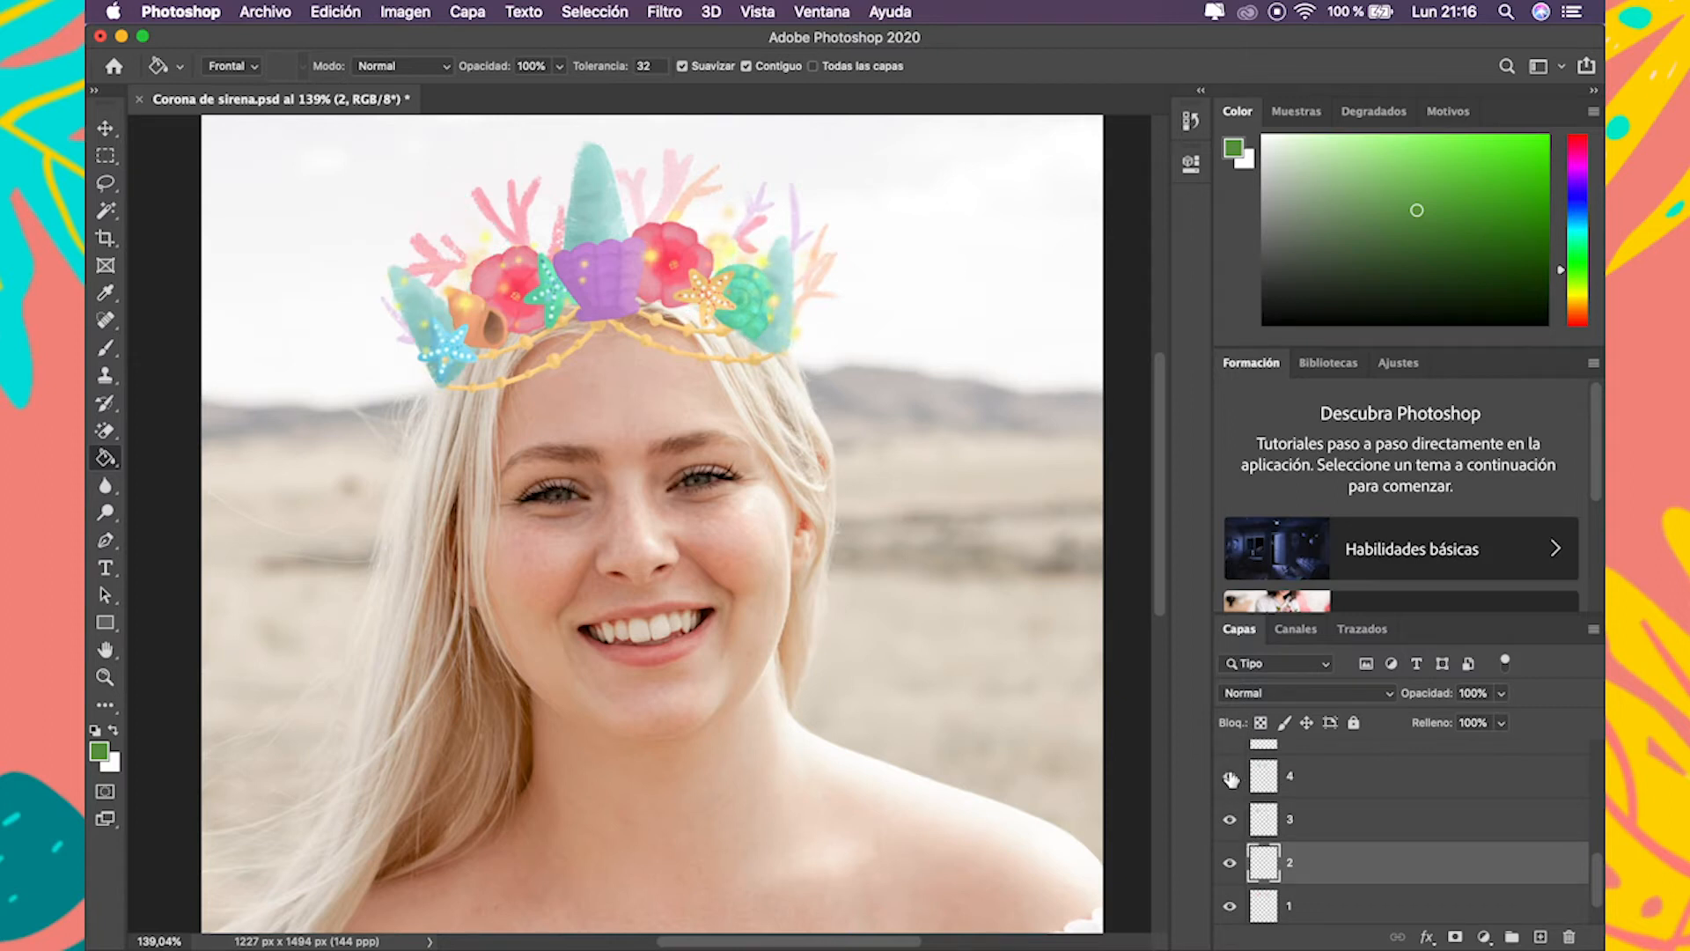
scroll(1332, 808, up, 3)
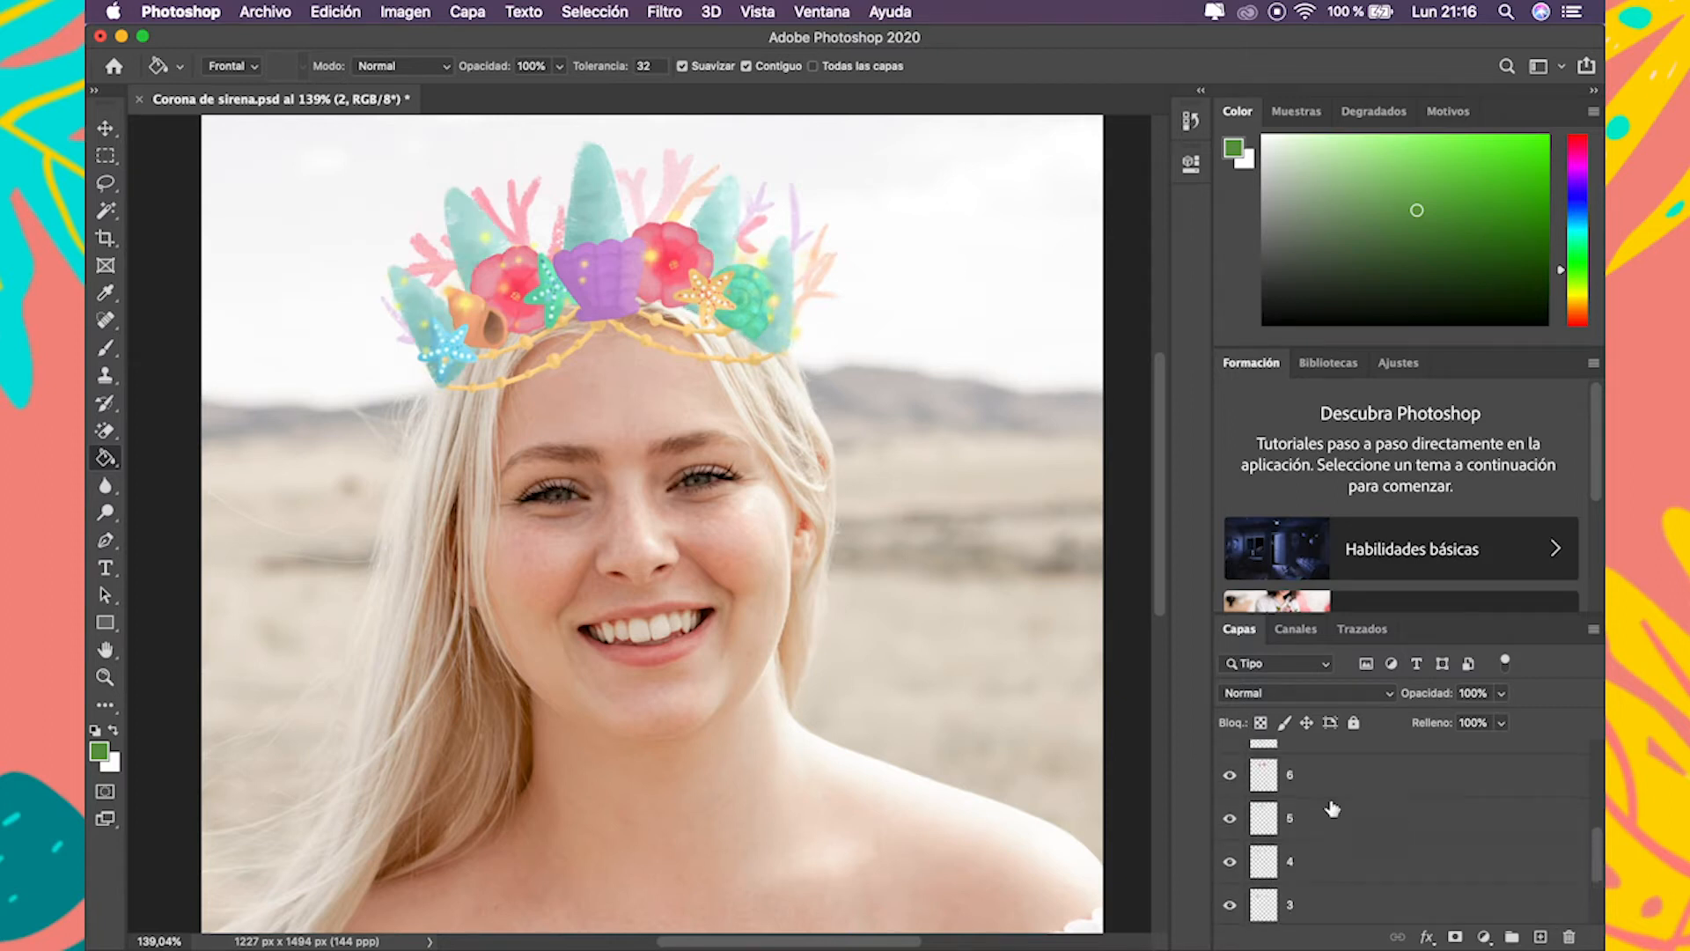
click(1230, 819)
click(1230, 819)
Toggle the visibility of layers 6 and 7 to identify their crown elements.
scroll(1311, 823, up, 3)
click(1231, 846)
click(1231, 847)
scroll(1329, 847, up, 2)
click(1231, 853)
click(1231, 853)
click(1232, 853)
click(1232, 853)
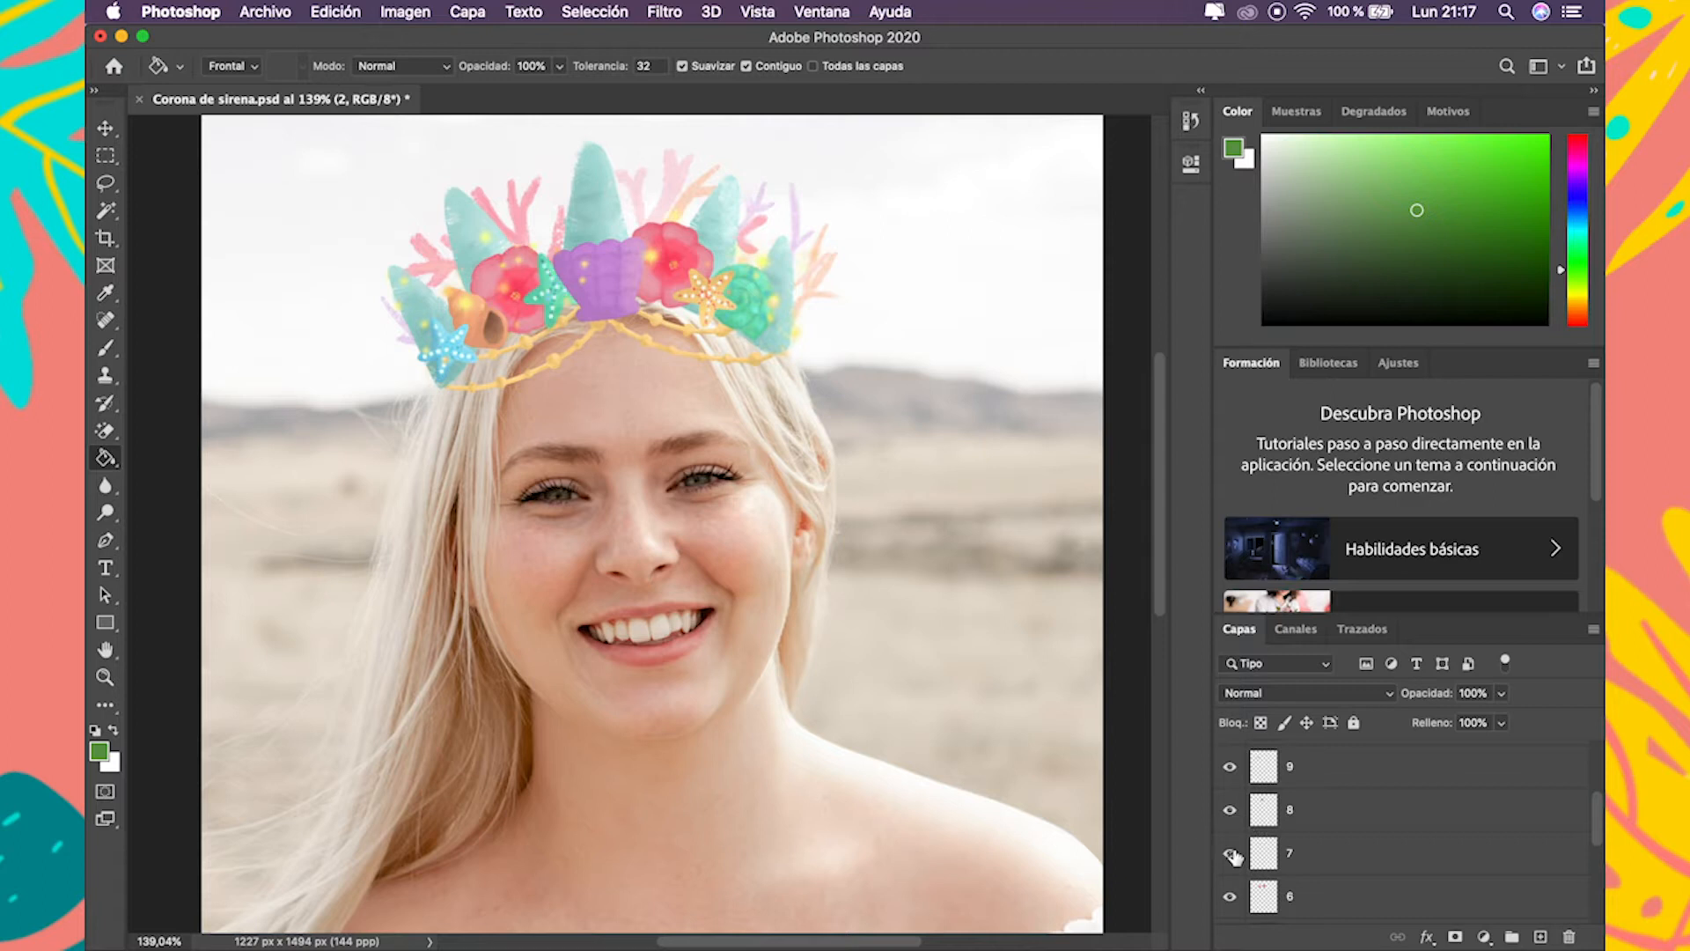
Toggle layers 8 and 9 off and on to compare what each adds to the crown.
click(1278, 814)
click(1229, 809)
click(1230, 809)
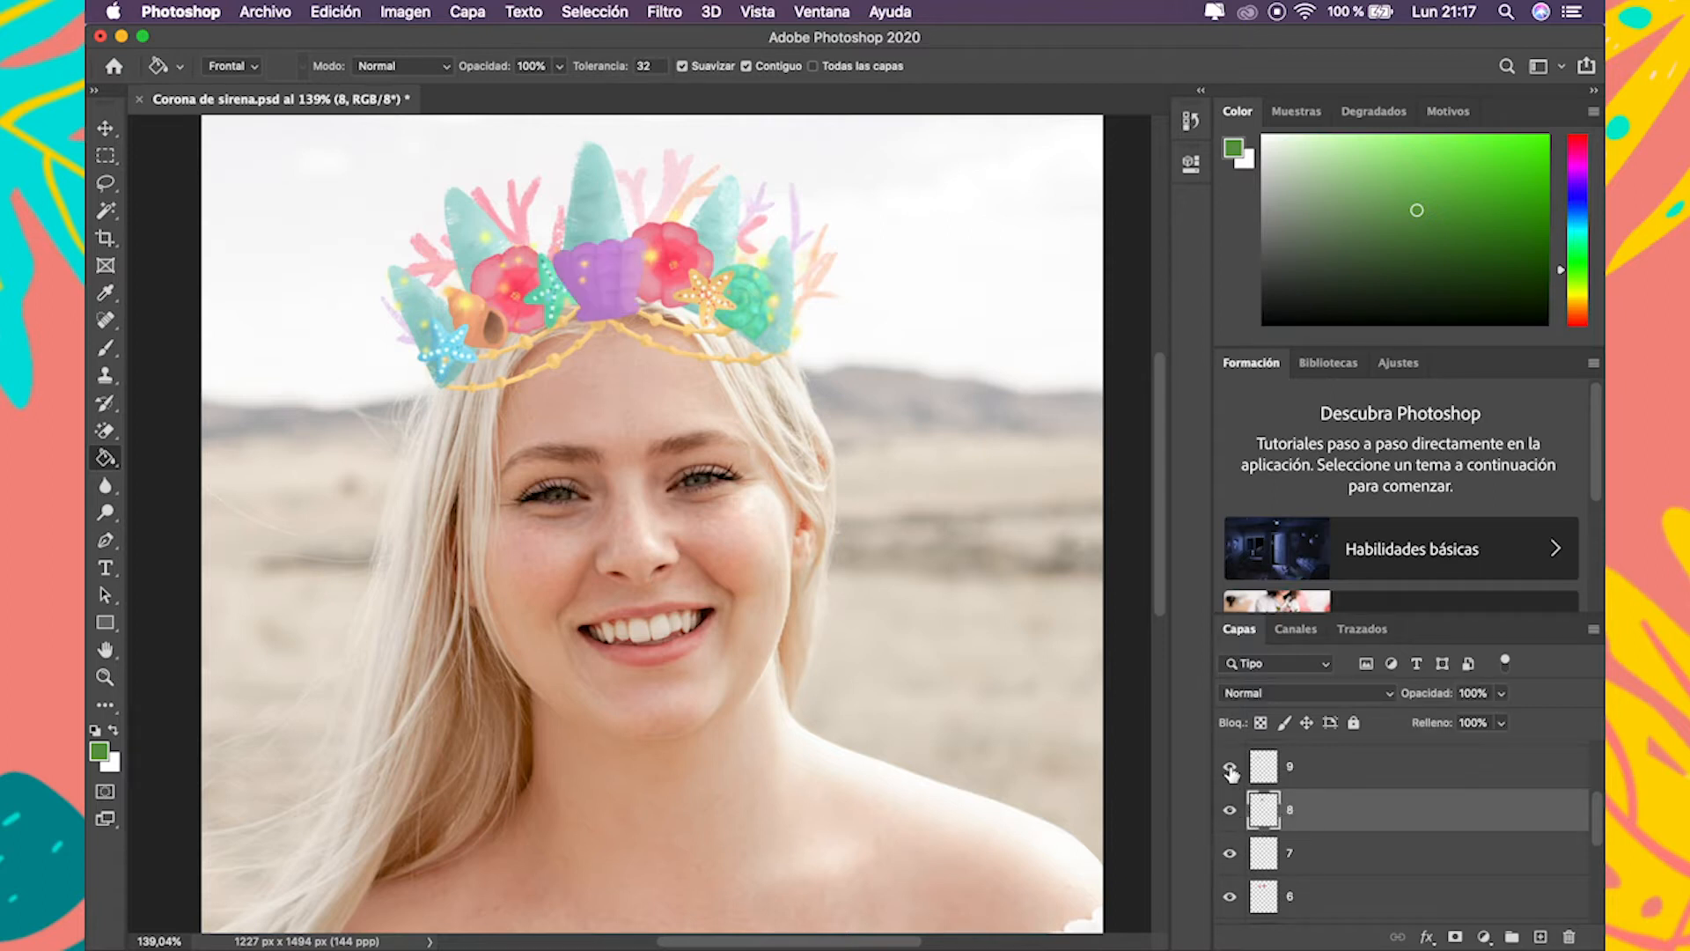
click(1230, 767)
click(1230, 767)
click(1231, 767)
click(1231, 767)
click(1231, 810)
click(1231, 810)
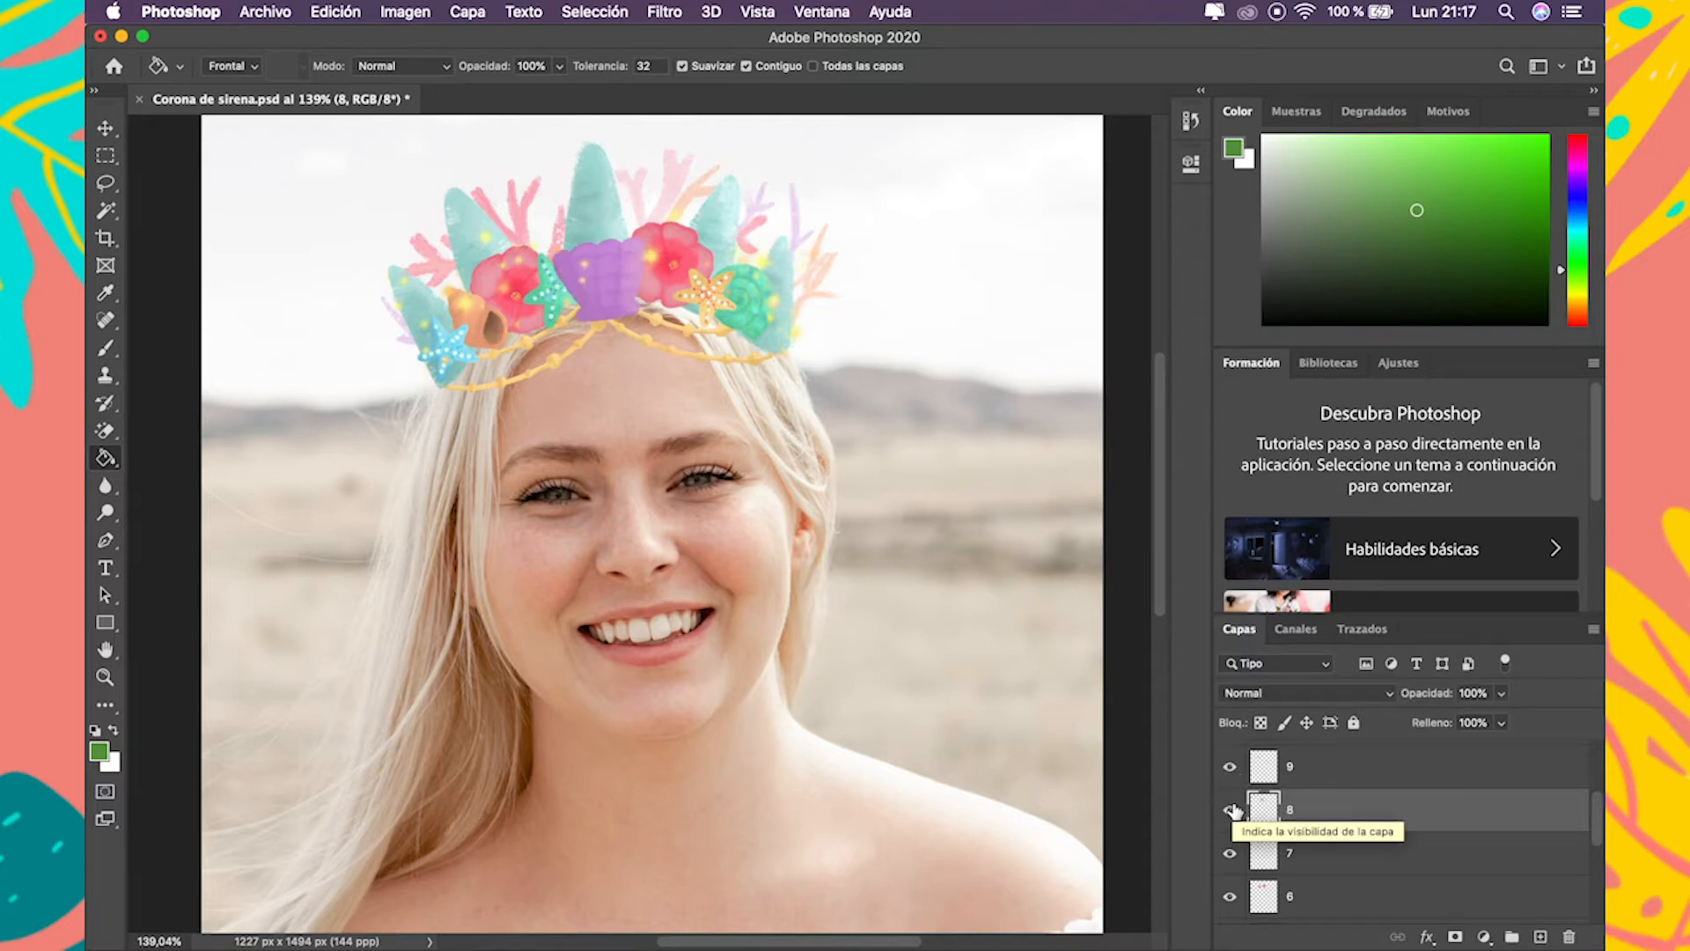
Inspect the contents of layers 9 and 10 by hiding and showing each one.
scroll(1313, 774, up, 1)
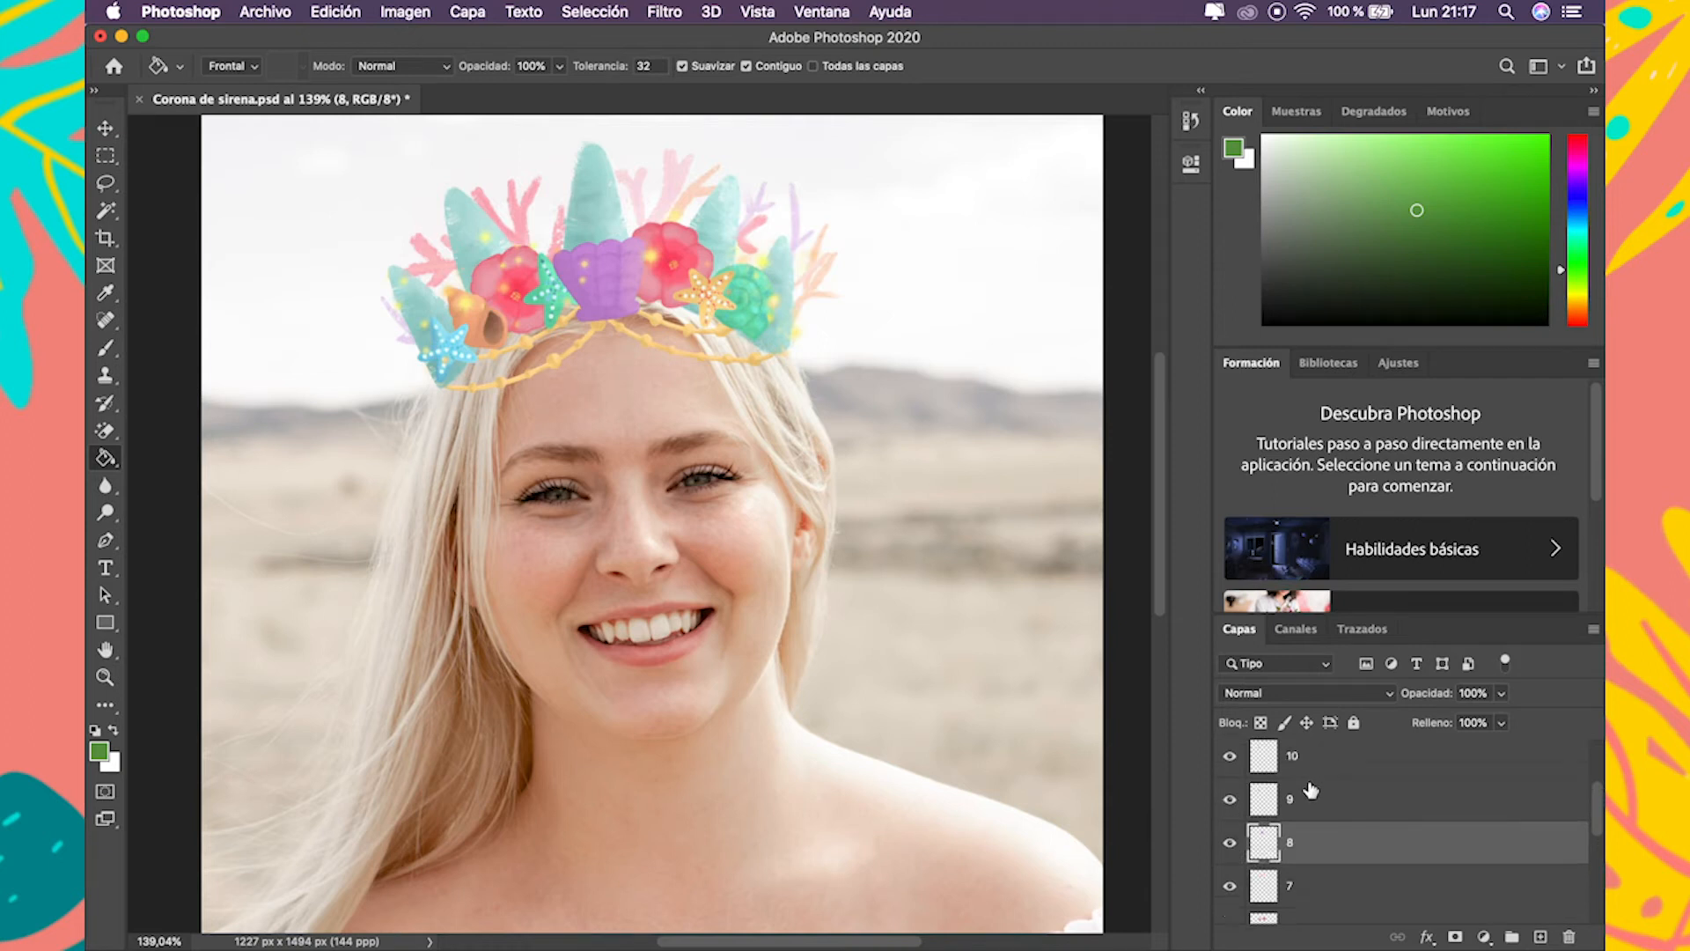
click(1308, 781)
click(1290, 801)
click(1230, 808)
click(1230, 807)
click(1294, 774)
click(1230, 762)
click(1230, 763)
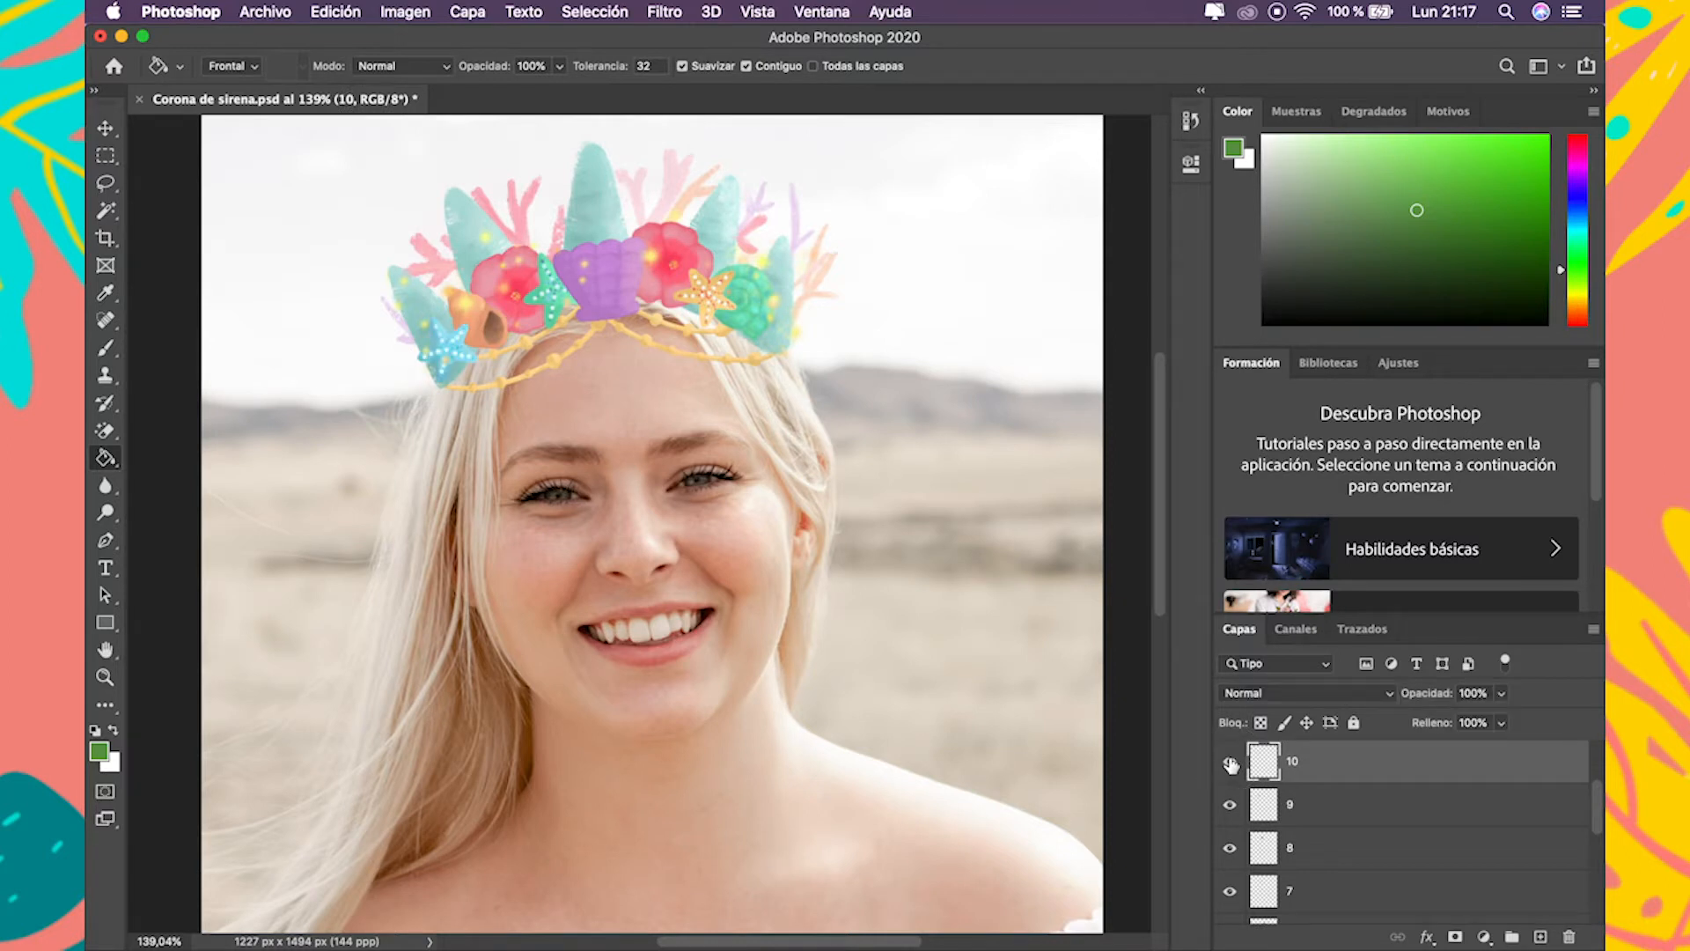
Inspect the contents of layers 11 and 12 by hiding and showing each one.
scroll(1230, 765, up, 2)
click(1229, 808)
click(1232, 808)
click(1231, 808)
click(1231, 808)
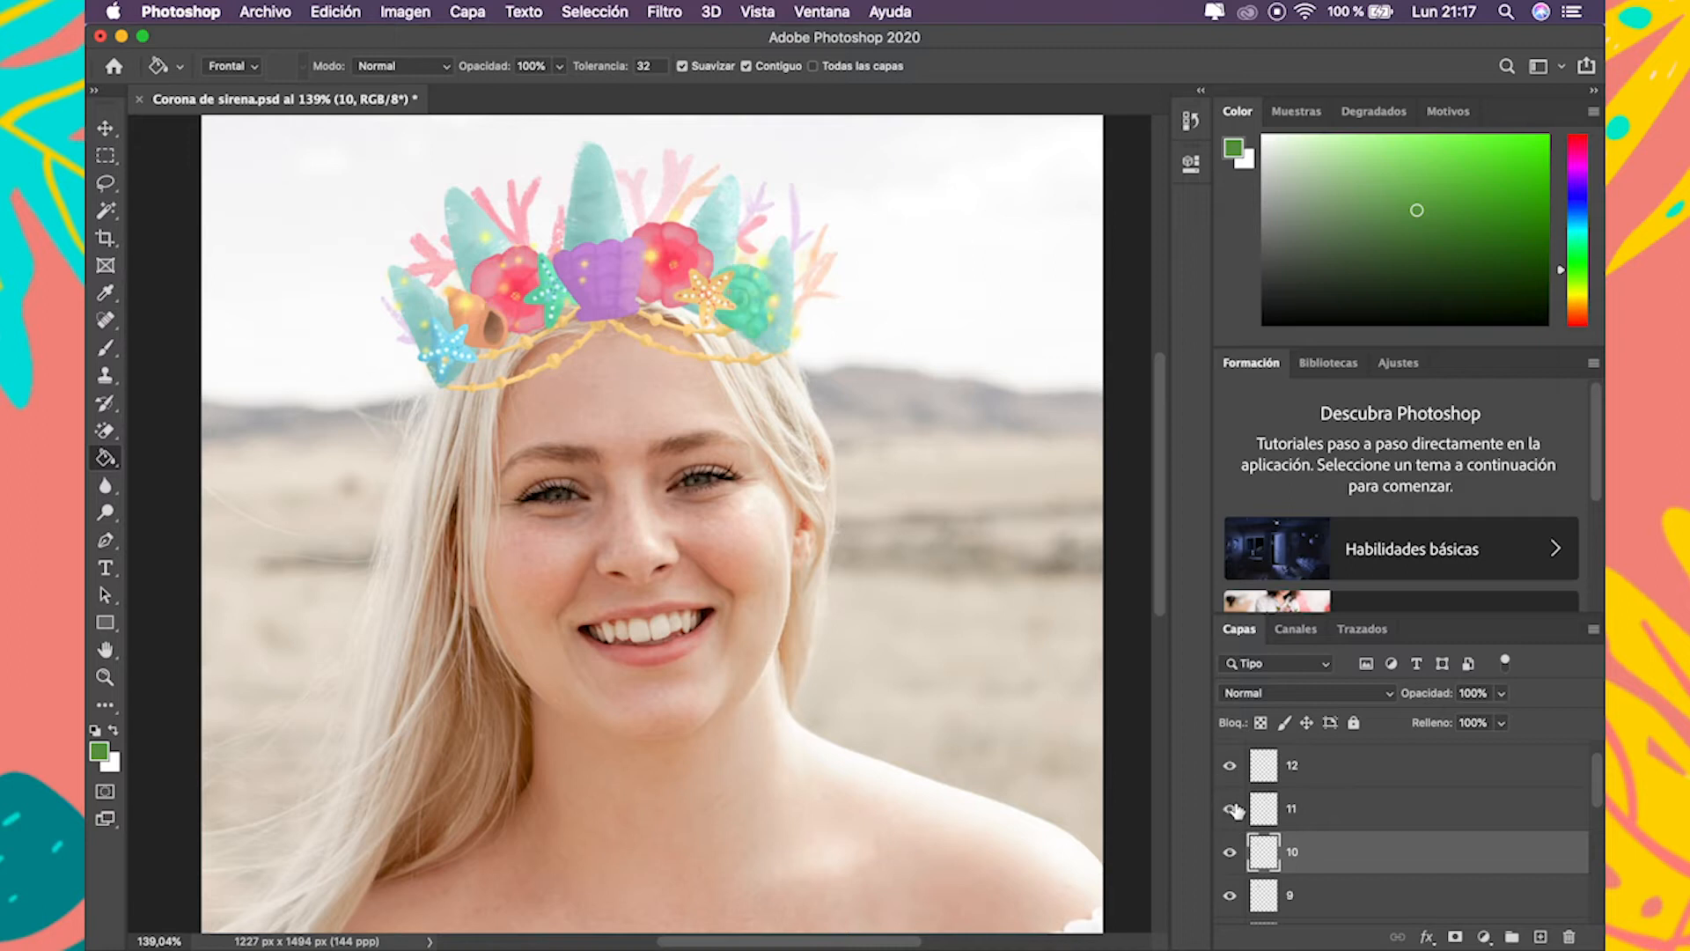
scroll(1298, 798, up, 1)
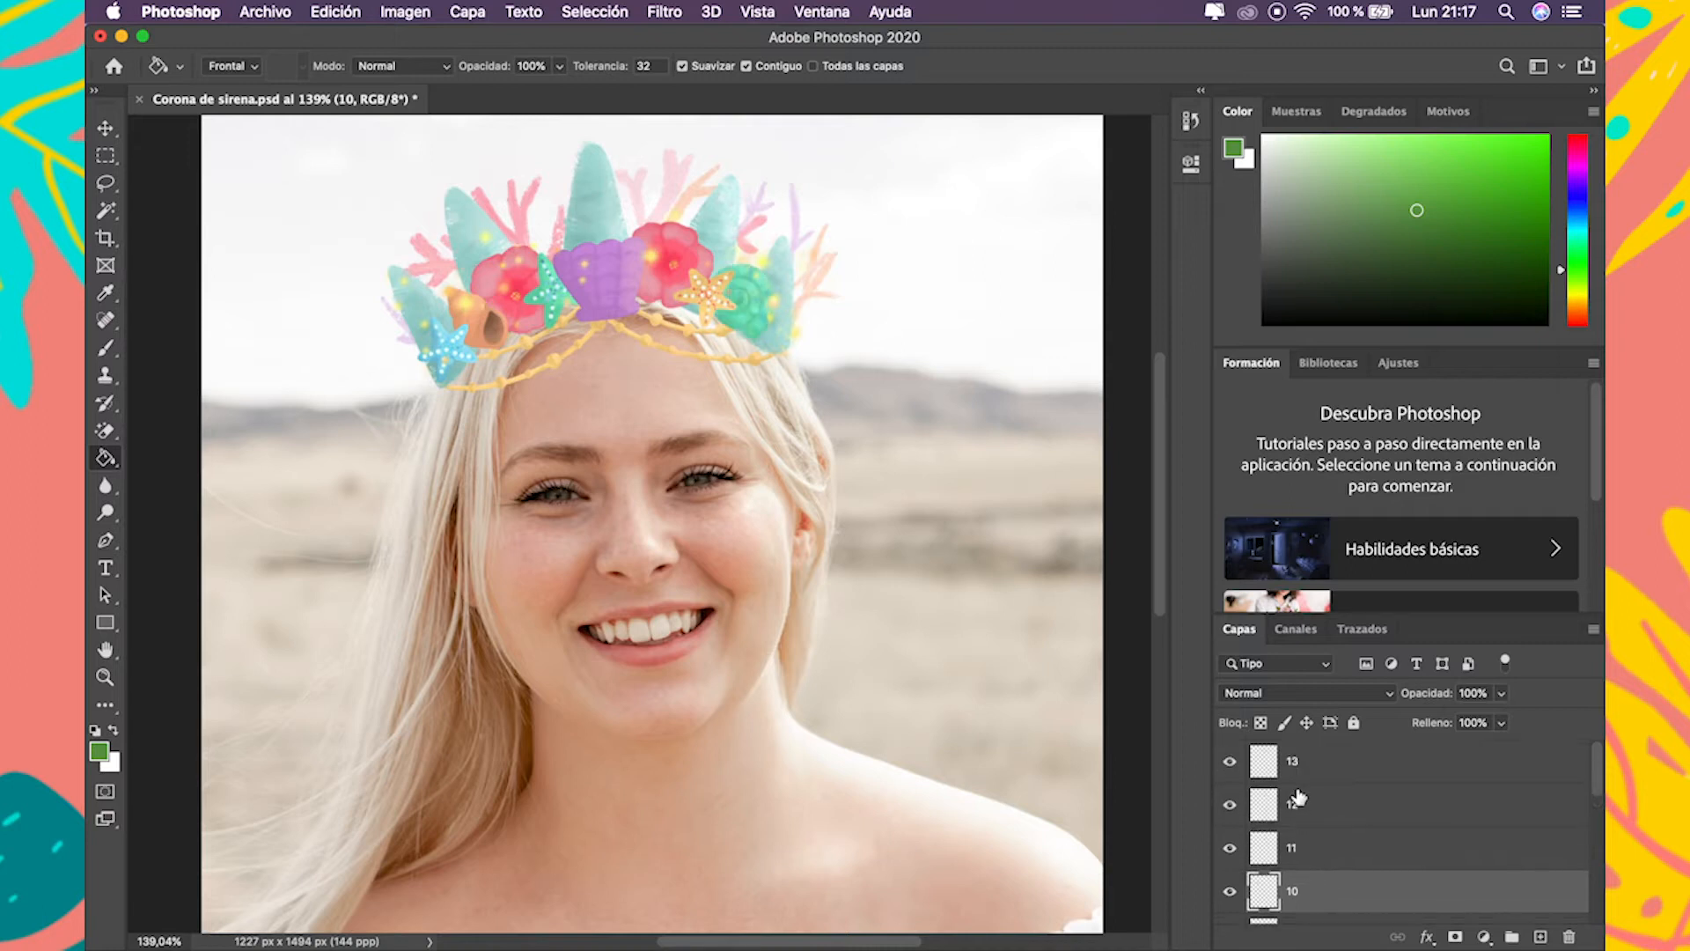
click(1301, 810)
click(1230, 808)
click(1230, 808)
Toggle layers 13, 12 and 11 off and on to compare the uppermost crown elements.
click(1301, 766)
click(1231, 762)
click(1231, 761)
click(1230, 761)
click(1231, 761)
click(1301, 805)
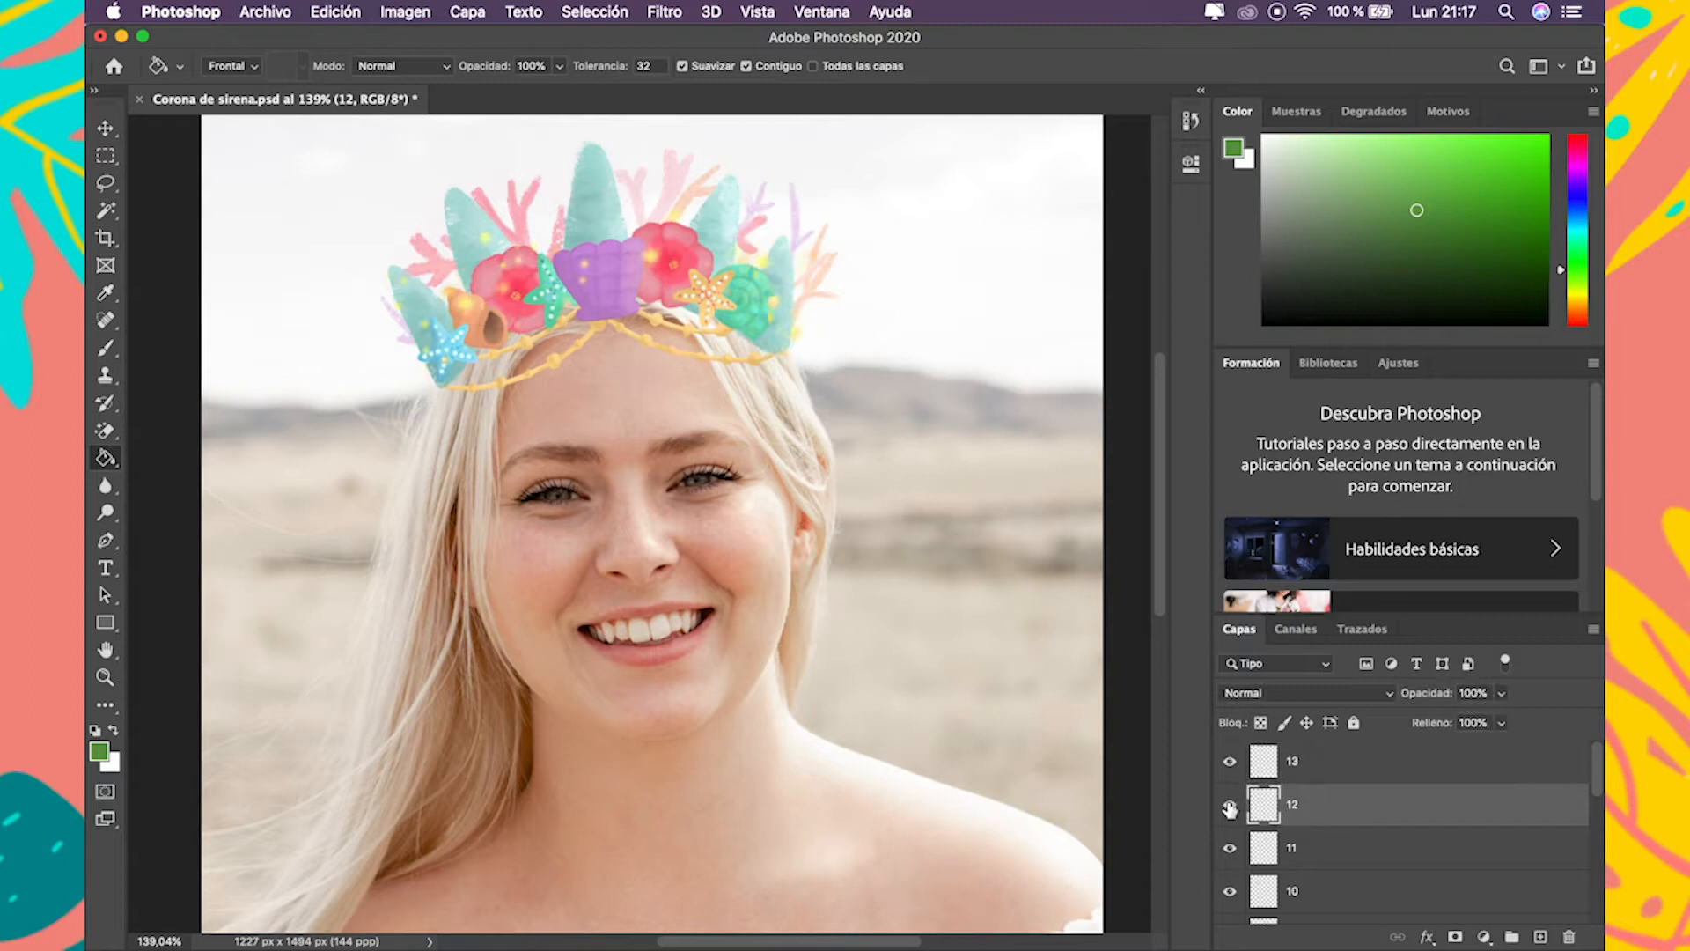
click(1230, 808)
click(1230, 808)
click(1229, 808)
click(1230, 848)
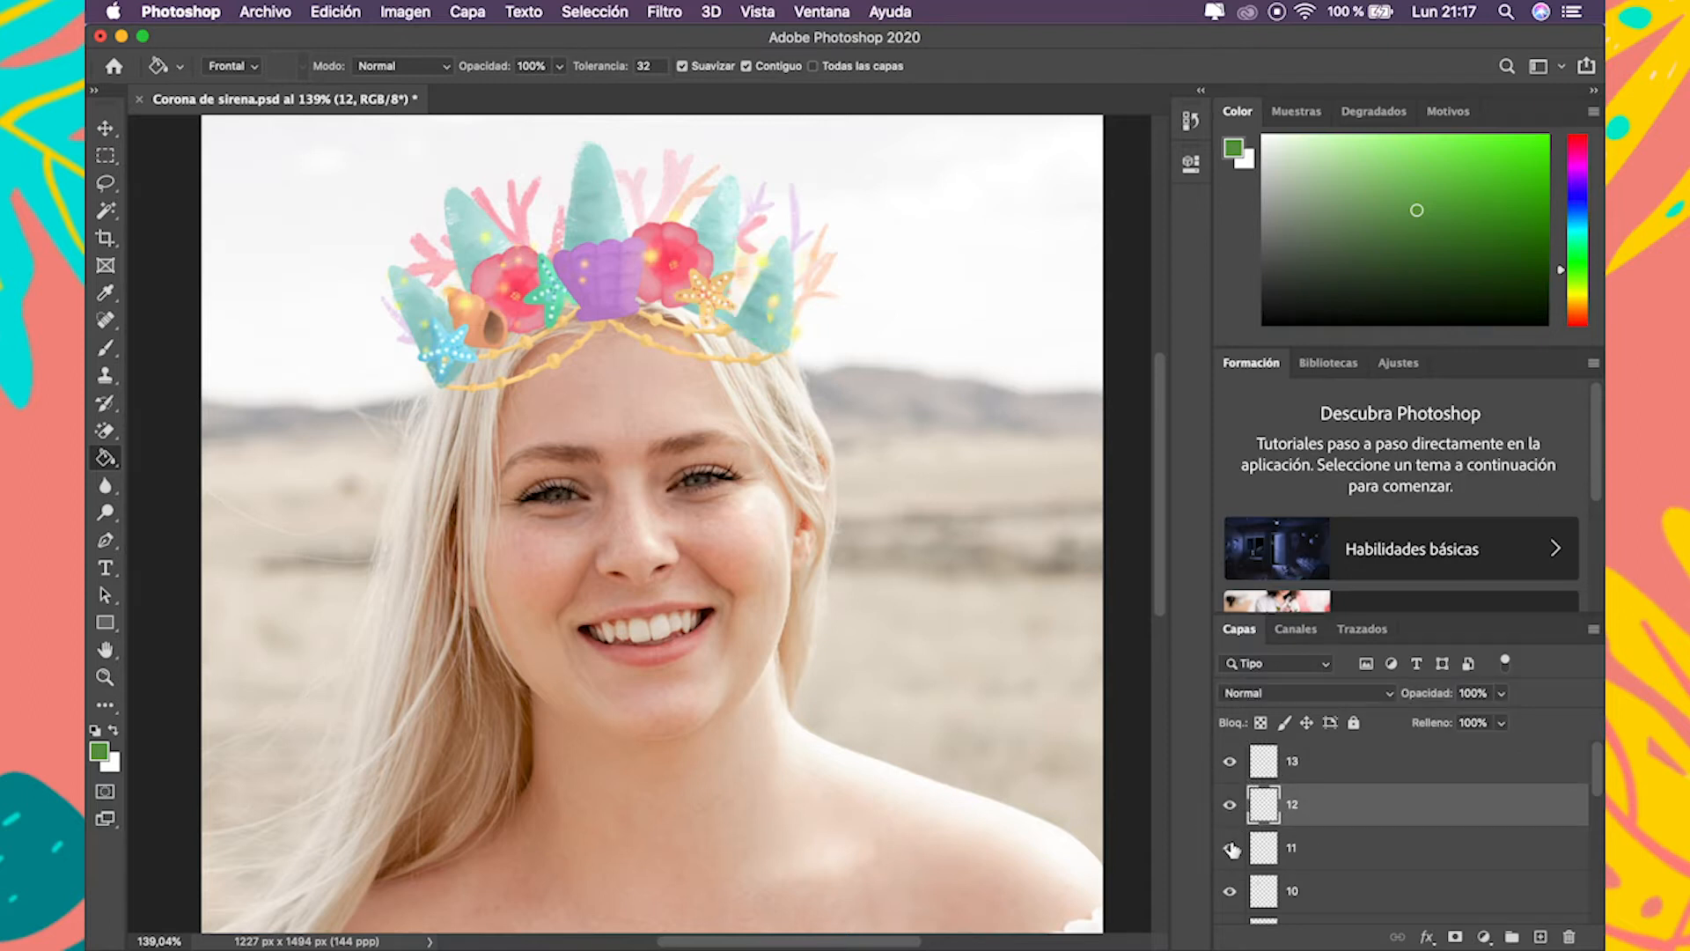
click(1230, 847)
Move layer 11 below layer 10 in the stack and toggle layer 10 to check it.
click(1333, 851)
scroll(1334, 850, down, 1)
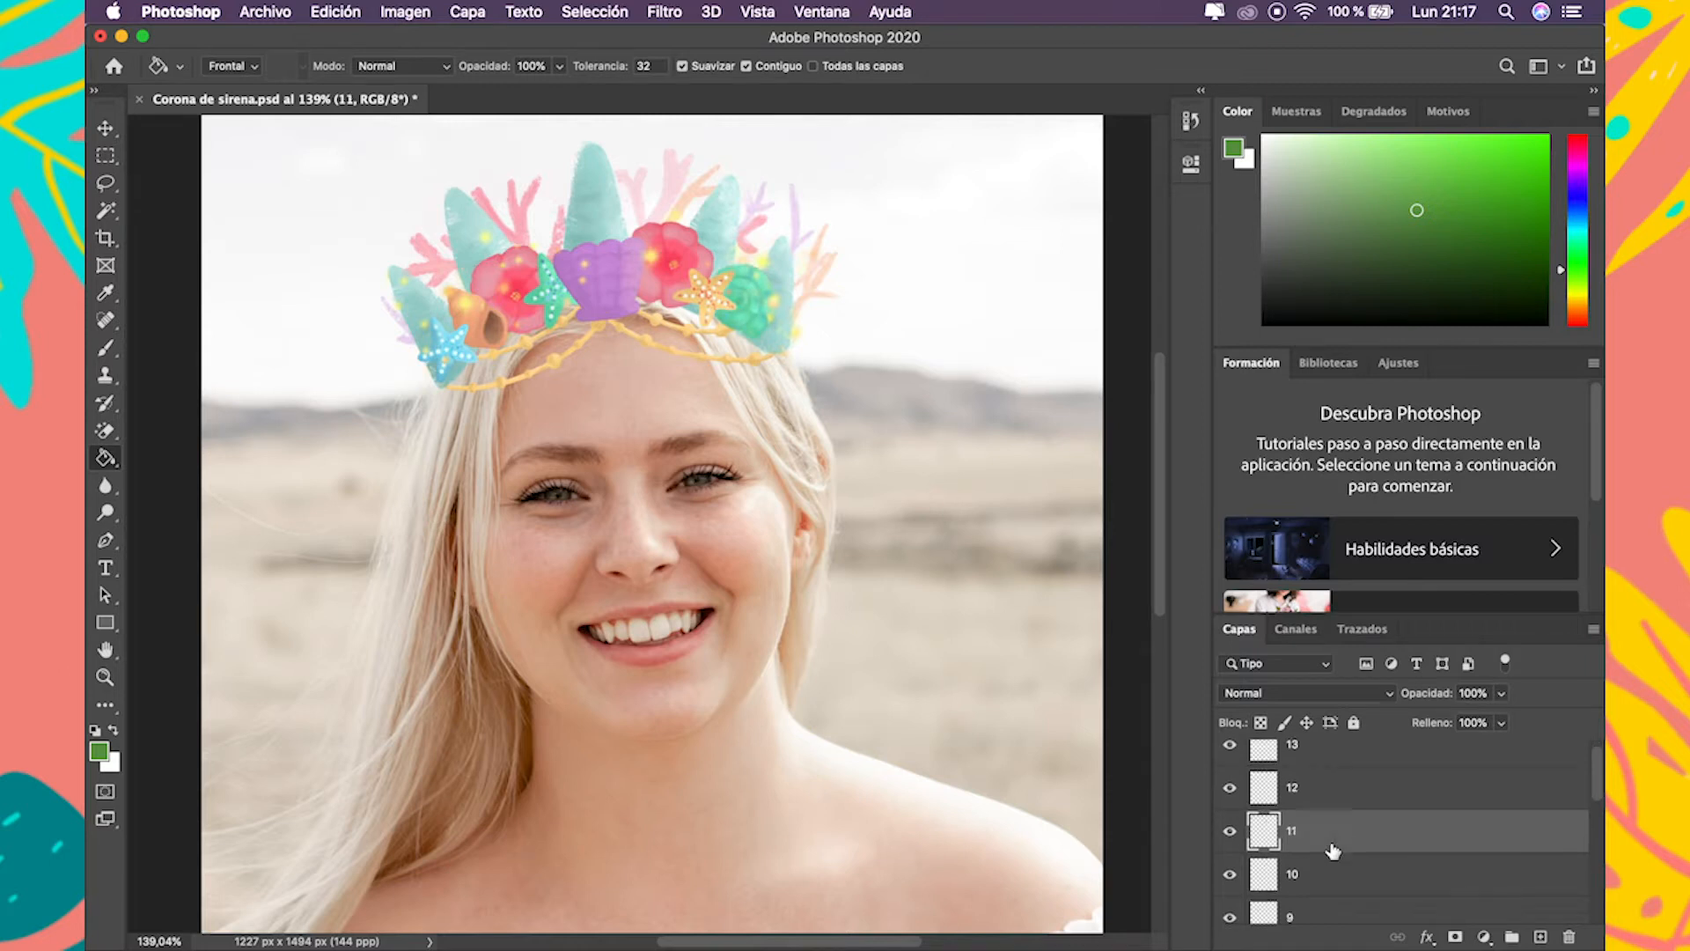
drag(1318, 808, 1305, 854)
click(1230, 799)
click(1230, 799)
click(1230, 799)
click(1230, 800)
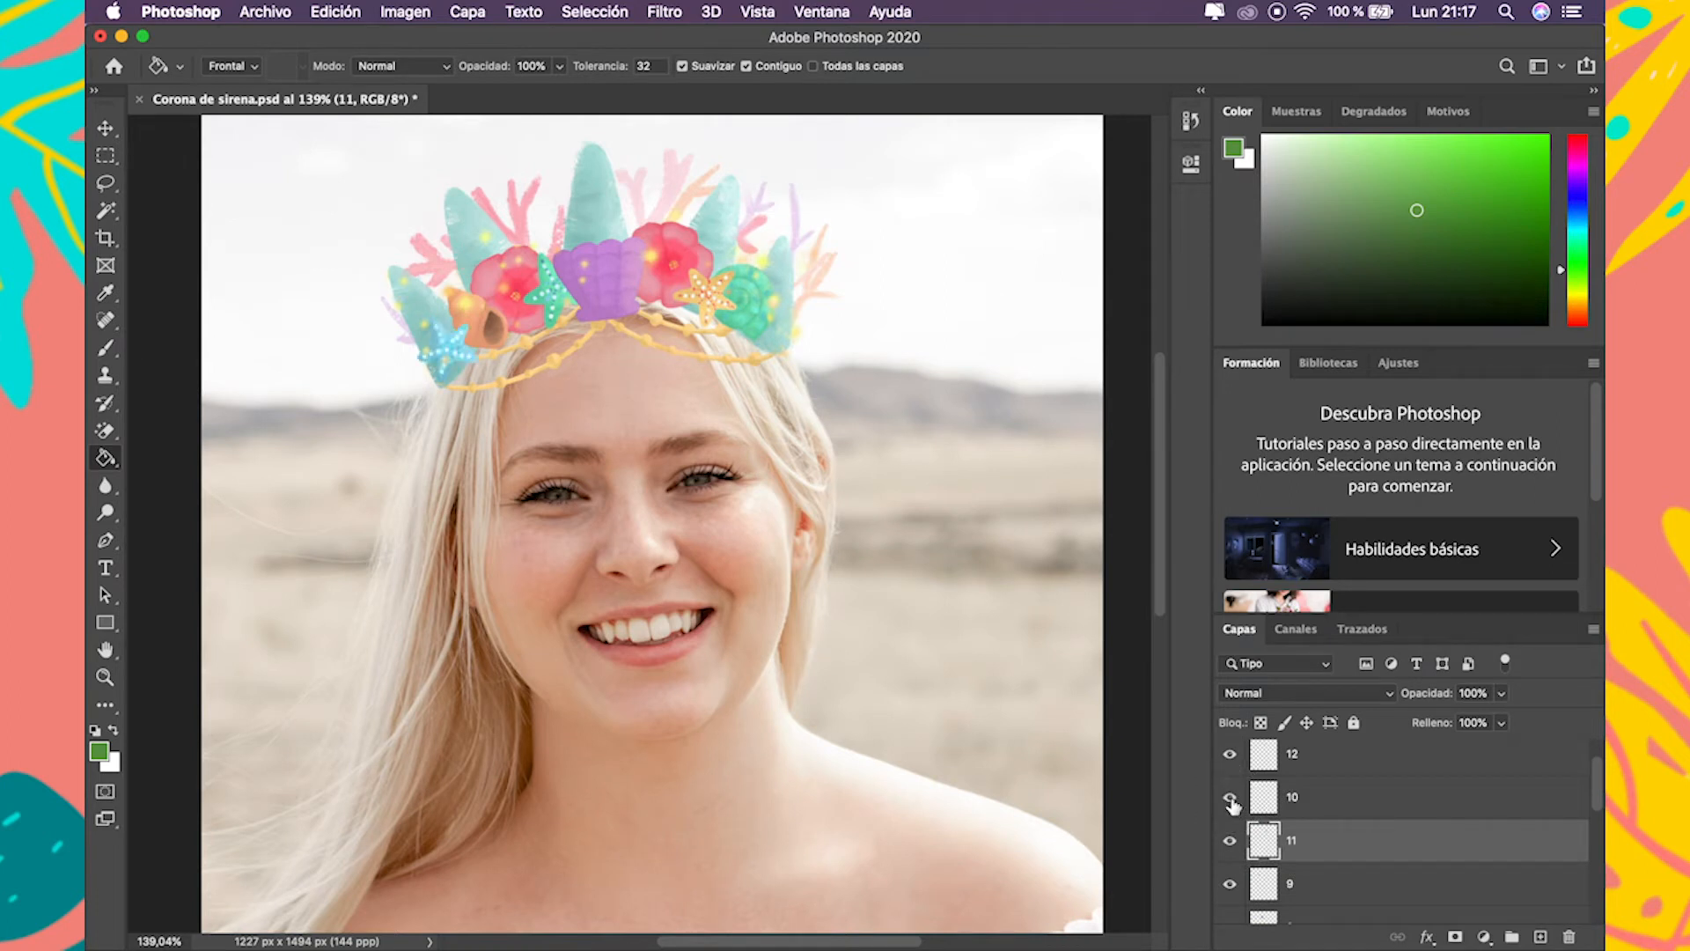
Select layer 9 and toggle its visibility to check its contents.
scroll(1301, 803, down, 1)
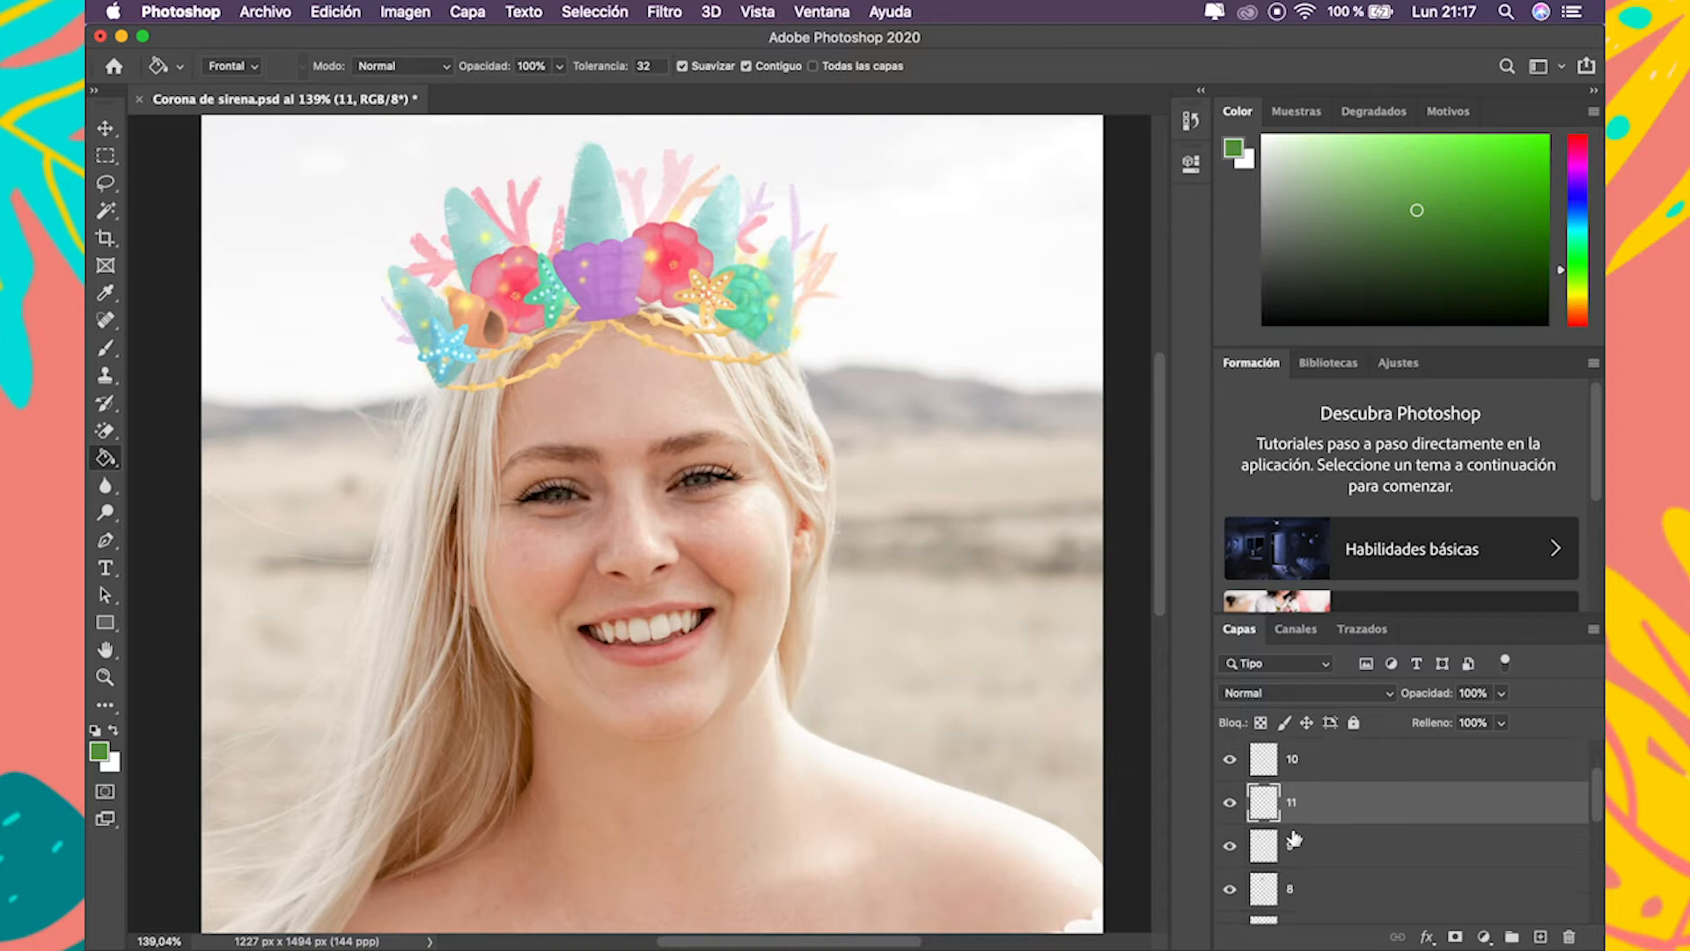
click(1287, 839)
click(1228, 853)
click(1229, 849)
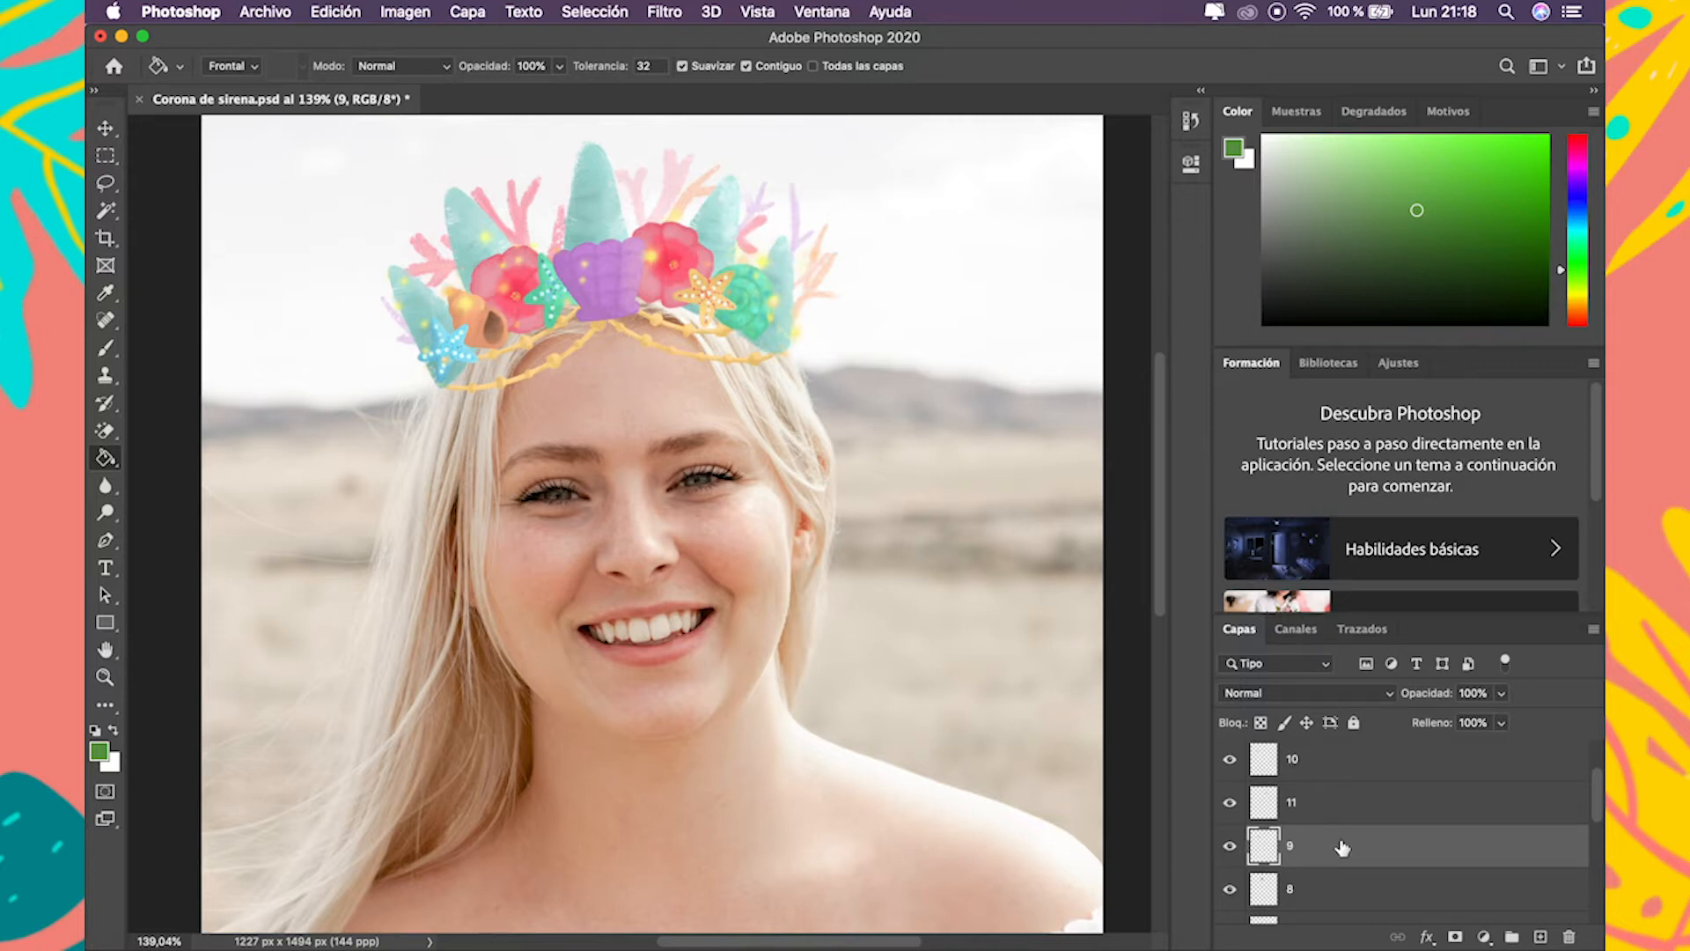
Move layer 8 up the stack, above layers 11 and 10 and directly below layer 12, and toggle it to check.
scroll(1339, 845, down, 1)
click(1291, 876)
click(1231, 878)
click(1231, 878)
drag(1290, 876, 1307, 778)
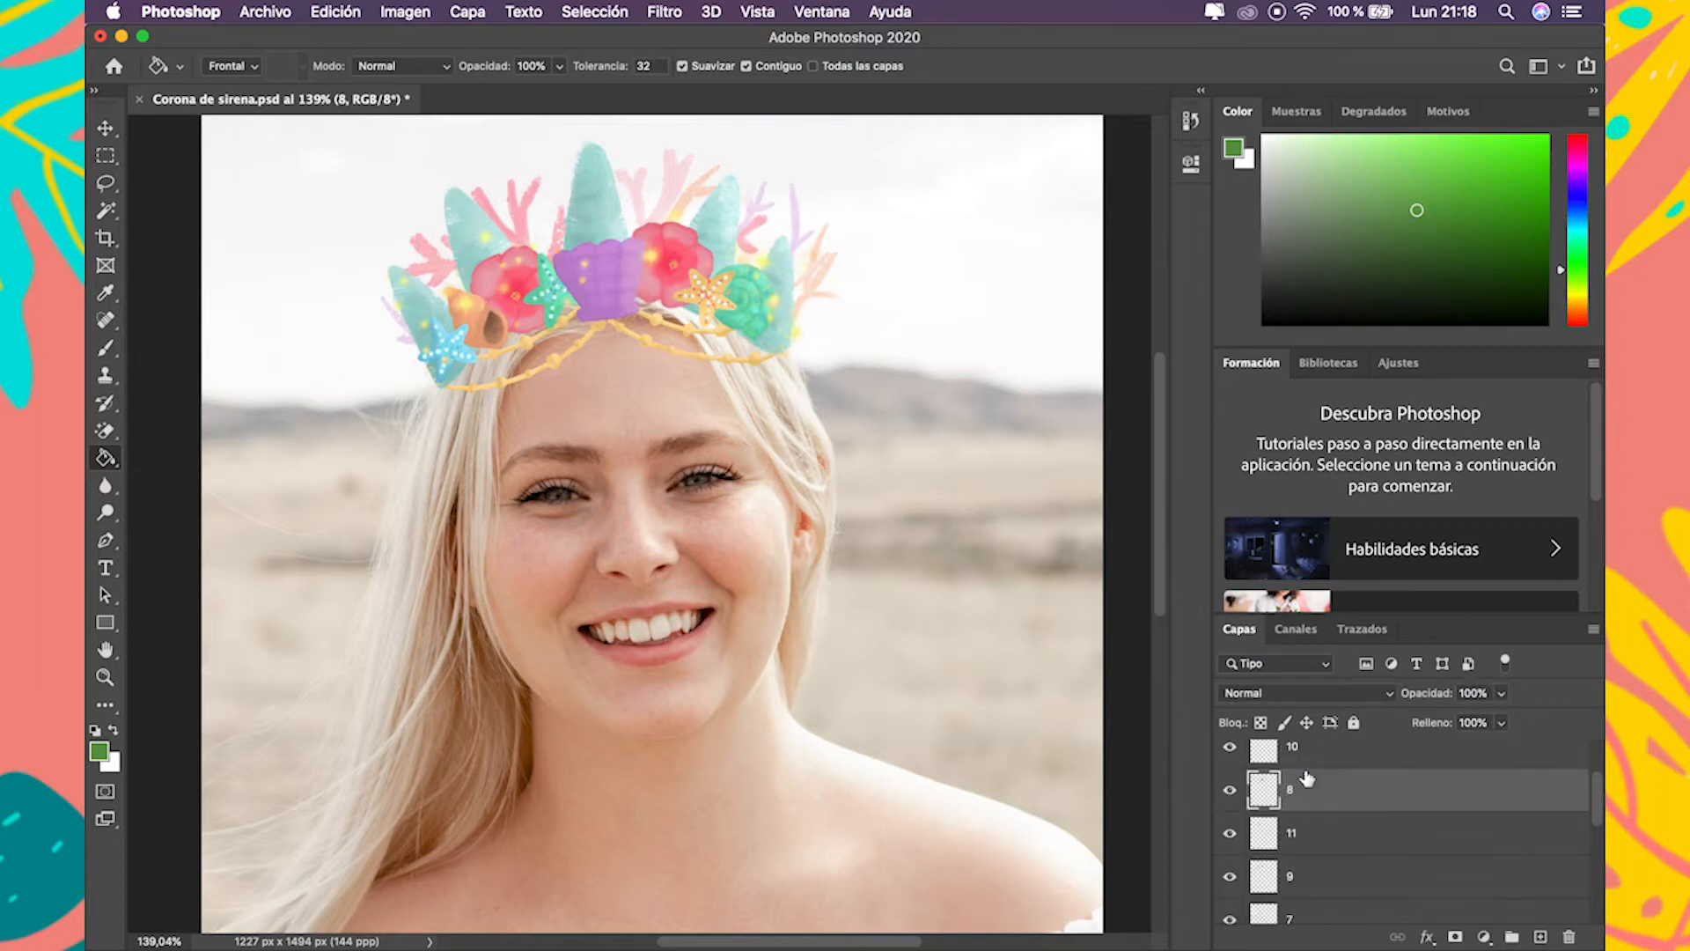
scroll(1309, 797, up, 2)
drag(1291, 867, 1293, 804)
click(1233, 822)
click(1232, 821)
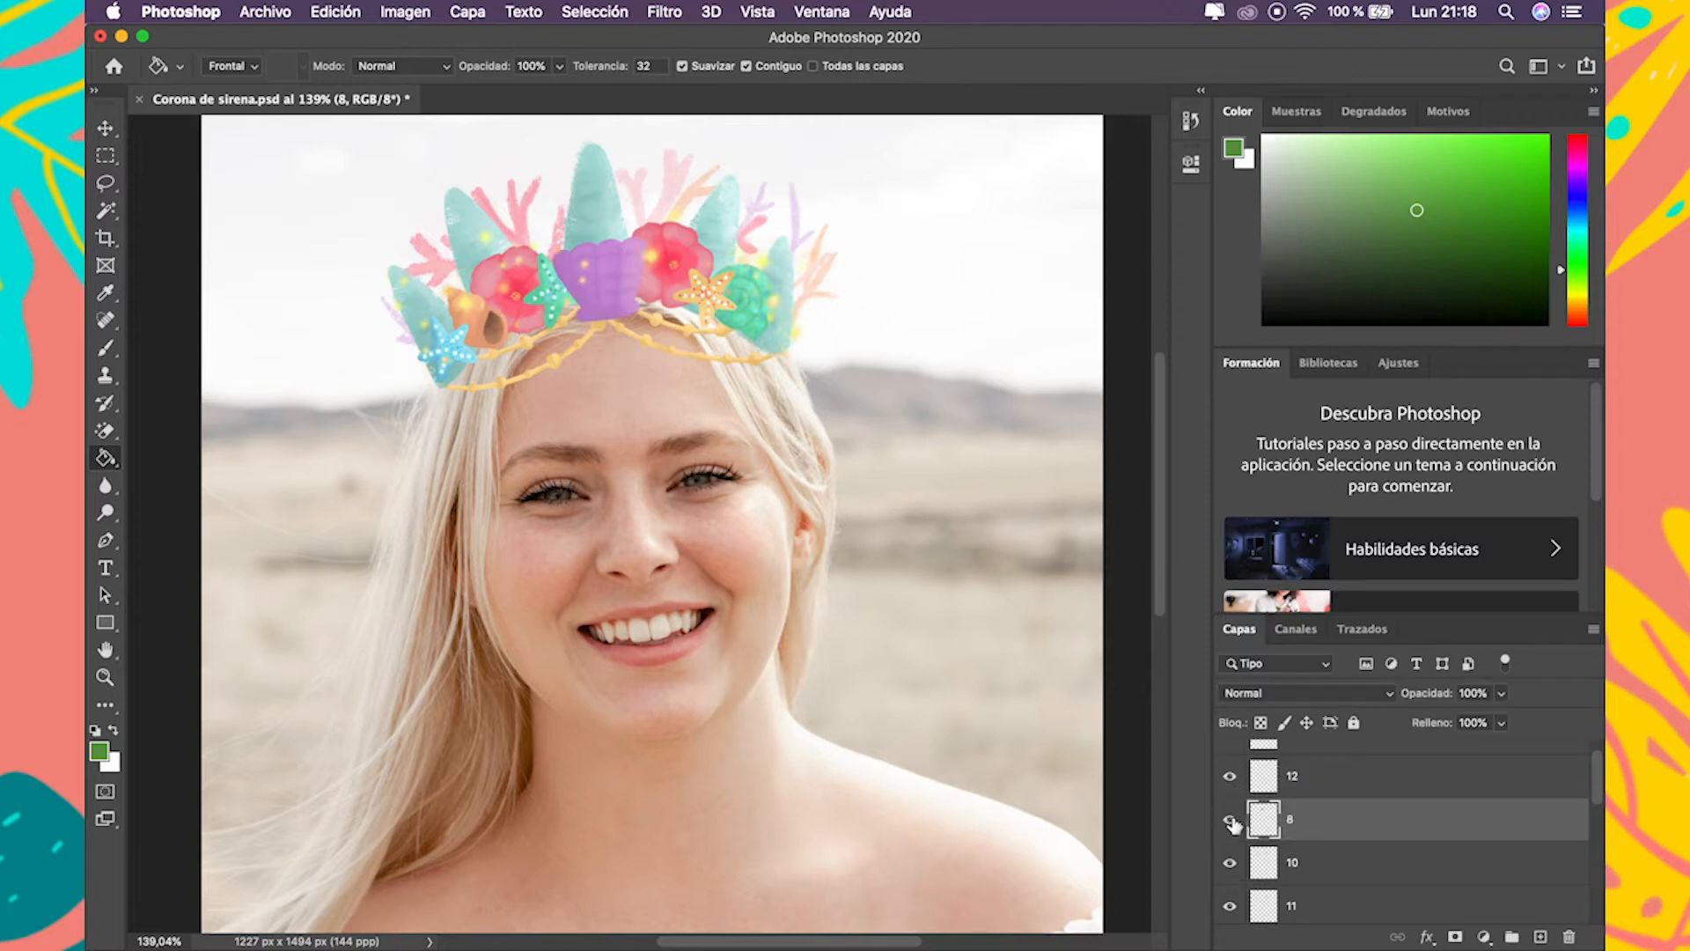
Move layer 8 above layer 12, directly below layer 13, and toggle layers 8 and 13 to check them.
scroll(1319, 849, up, 1)
click(1231, 806)
click(1231, 806)
drag(1307, 844, 1301, 801)
click(1230, 805)
click(1229, 805)
click(1230, 762)
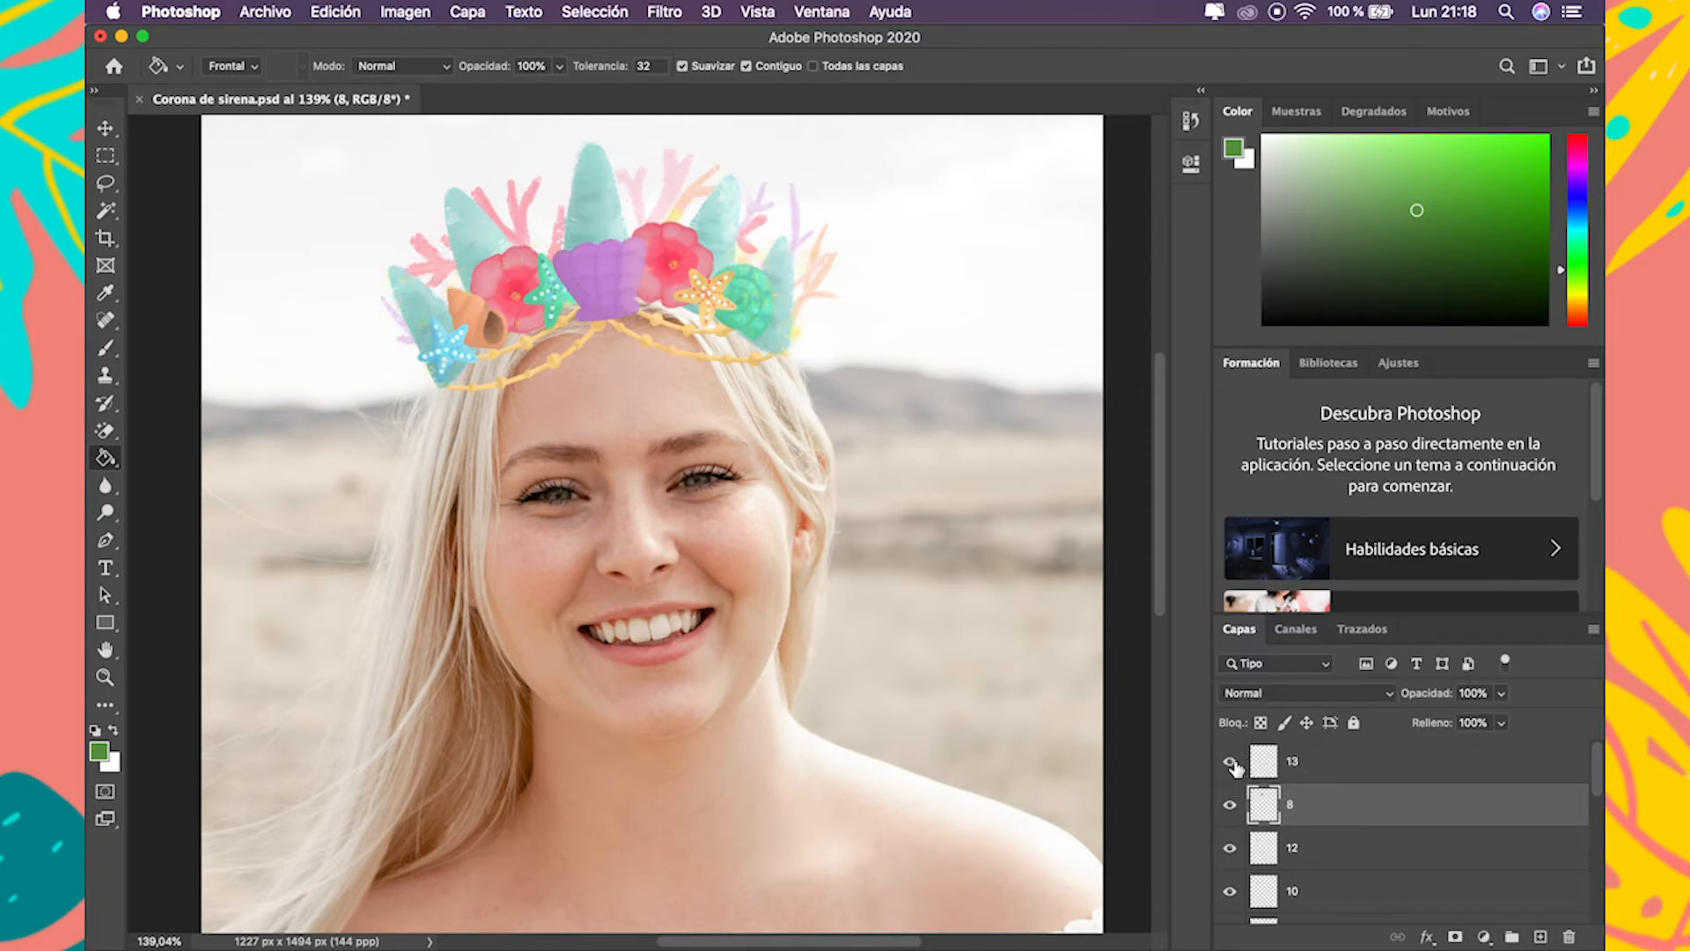
scroll(1331, 821, down, 10)
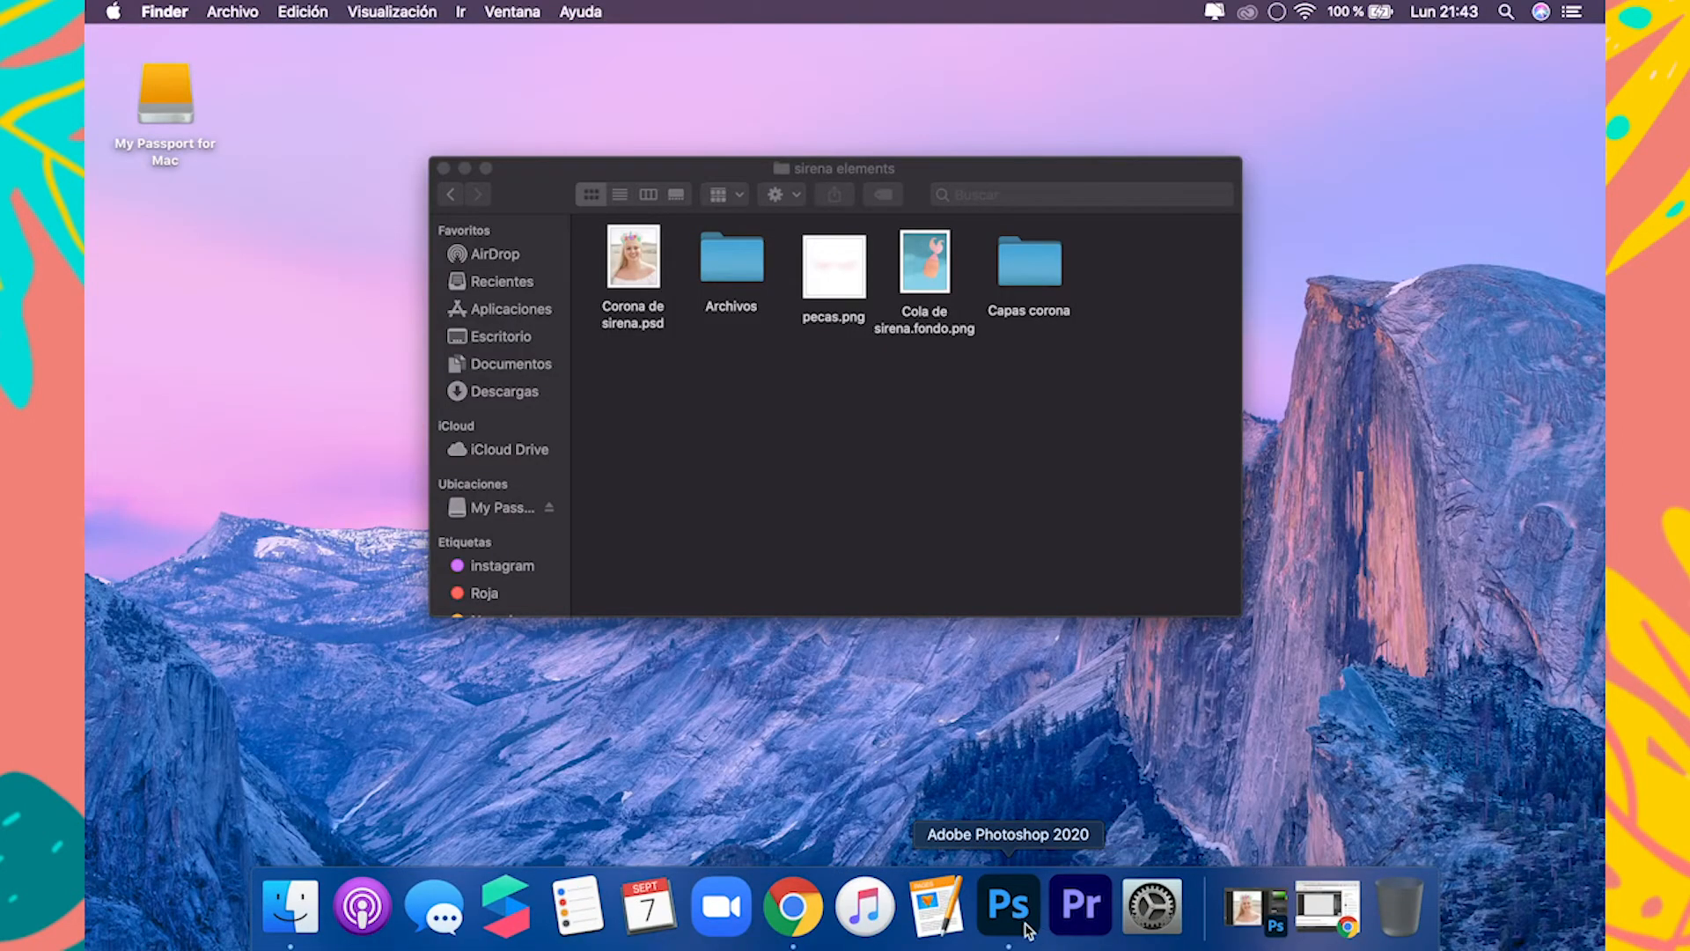
Switch back to Photoshop, show the Plantilla layer in the crown document and raise its opacity to 100%.
click(1012, 911)
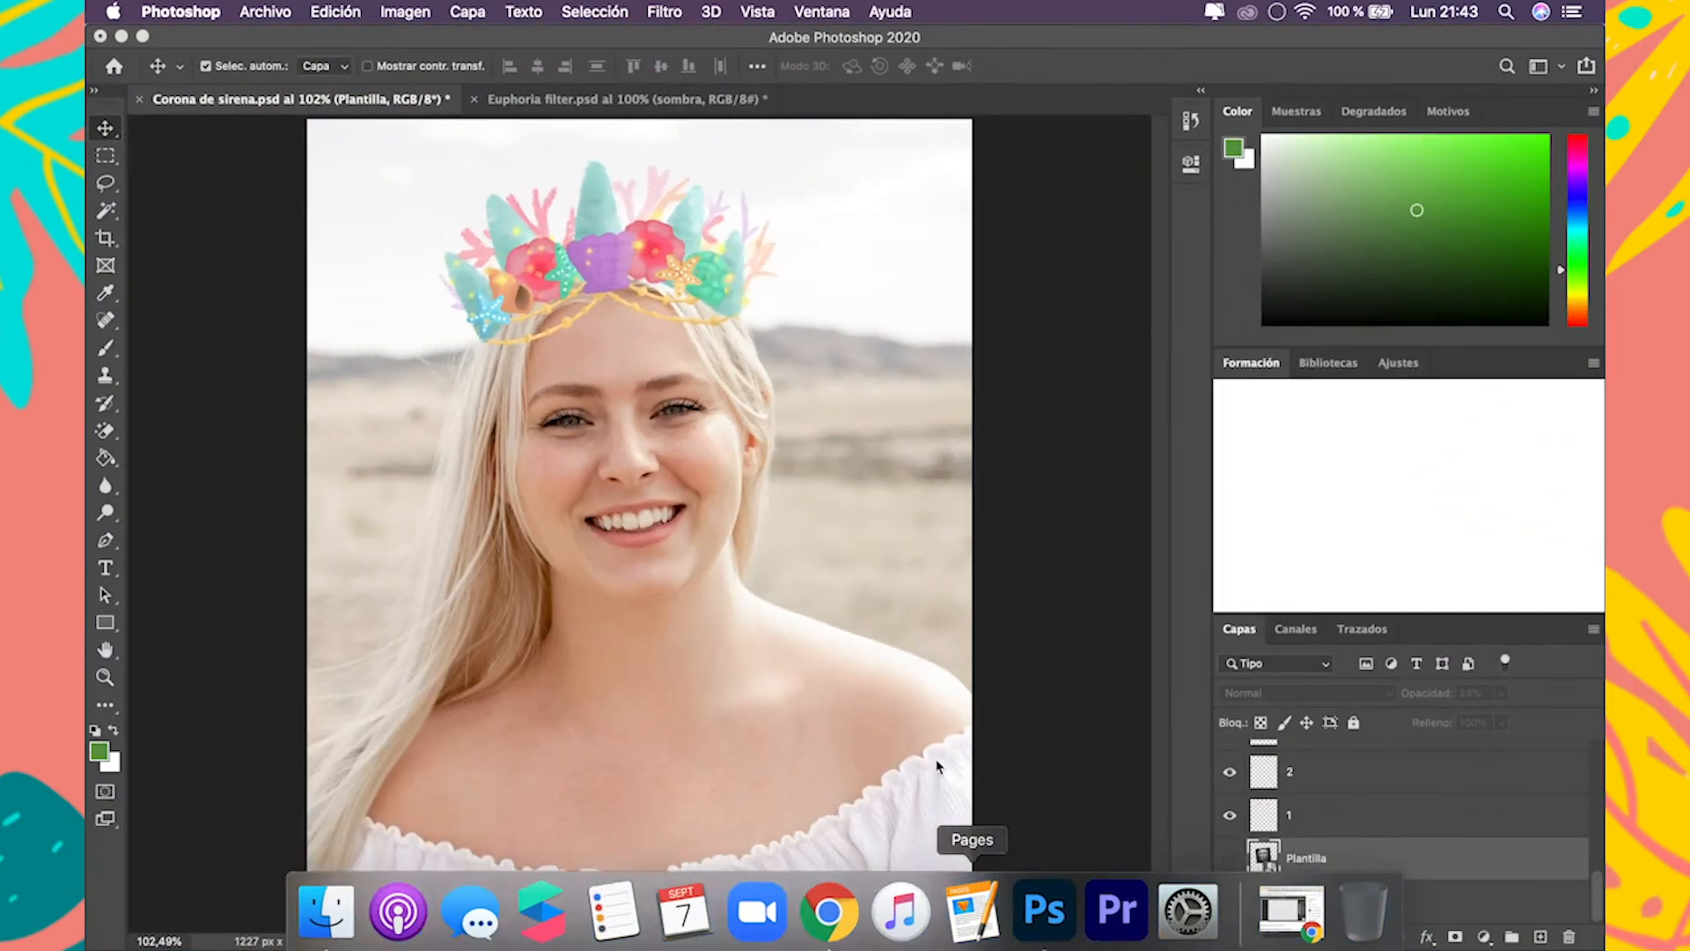
click(1230, 860)
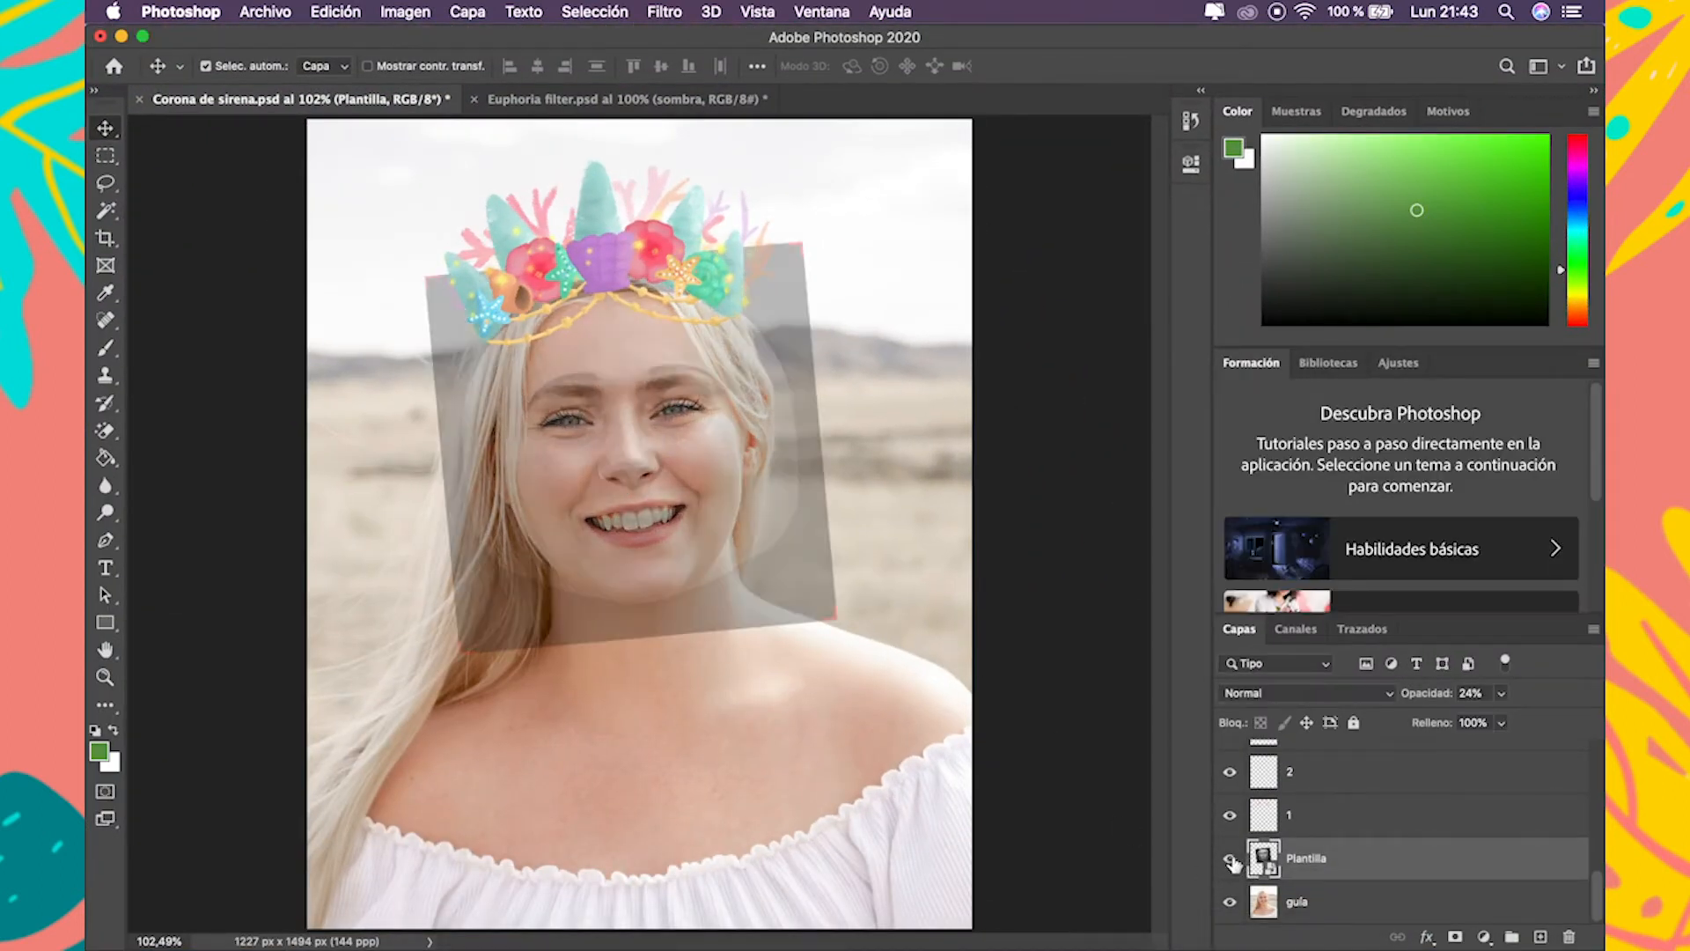
click(1502, 697)
drag(1502, 722, 1555, 723)
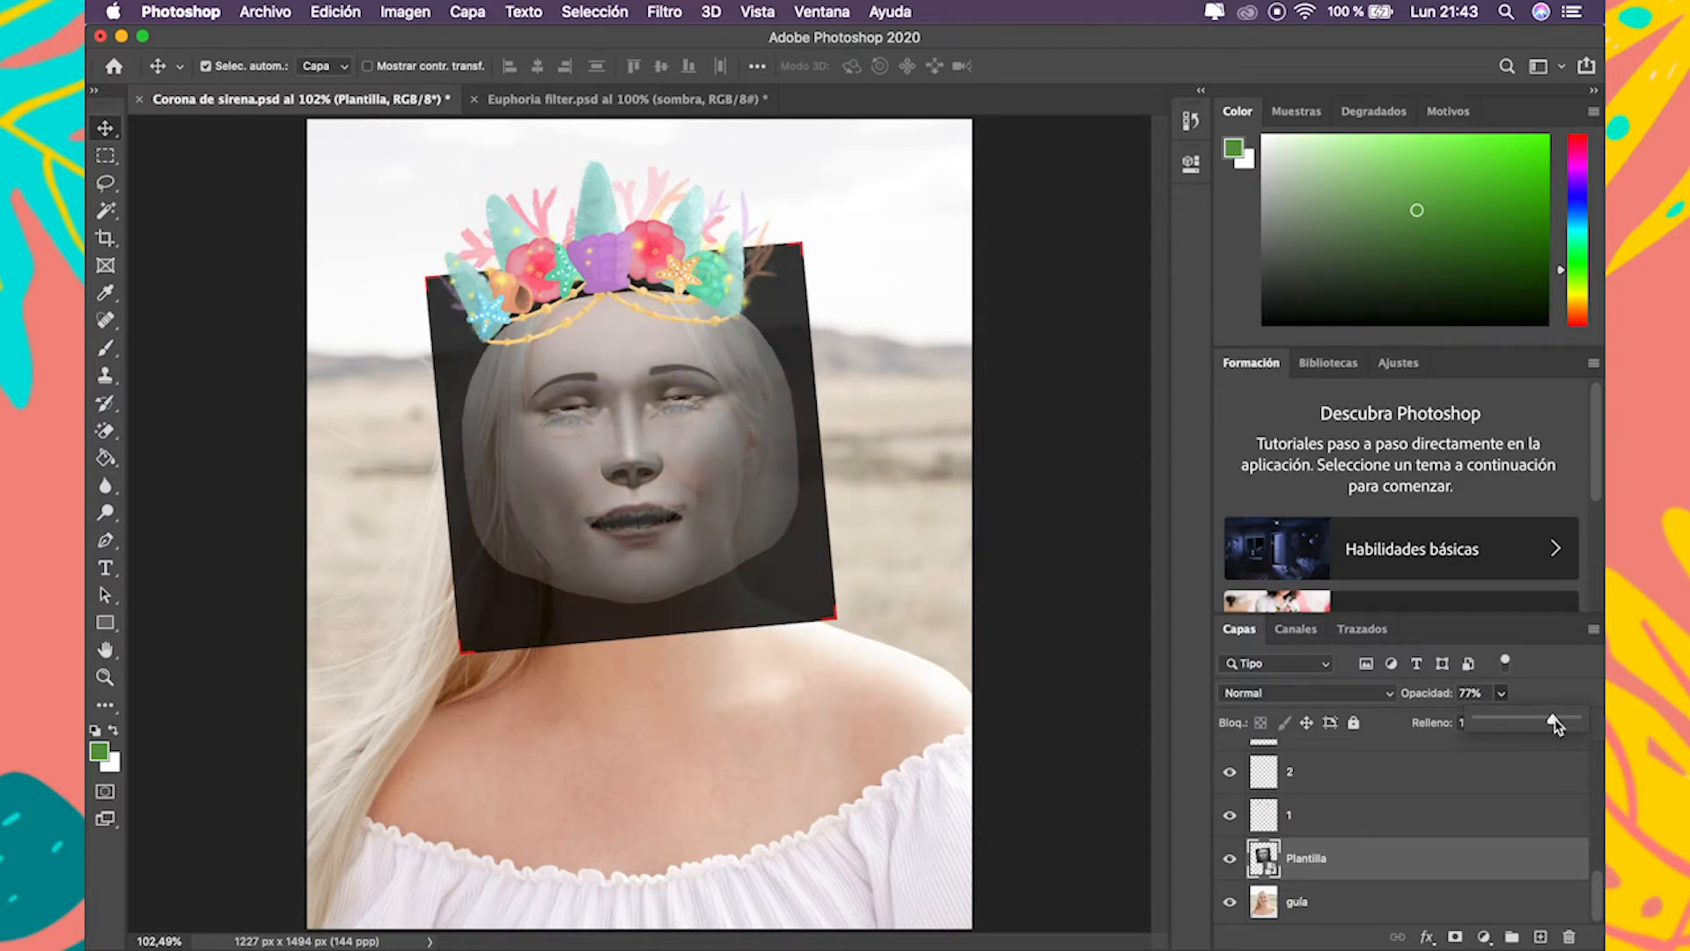
drag(1555, 724, 1575, 722)
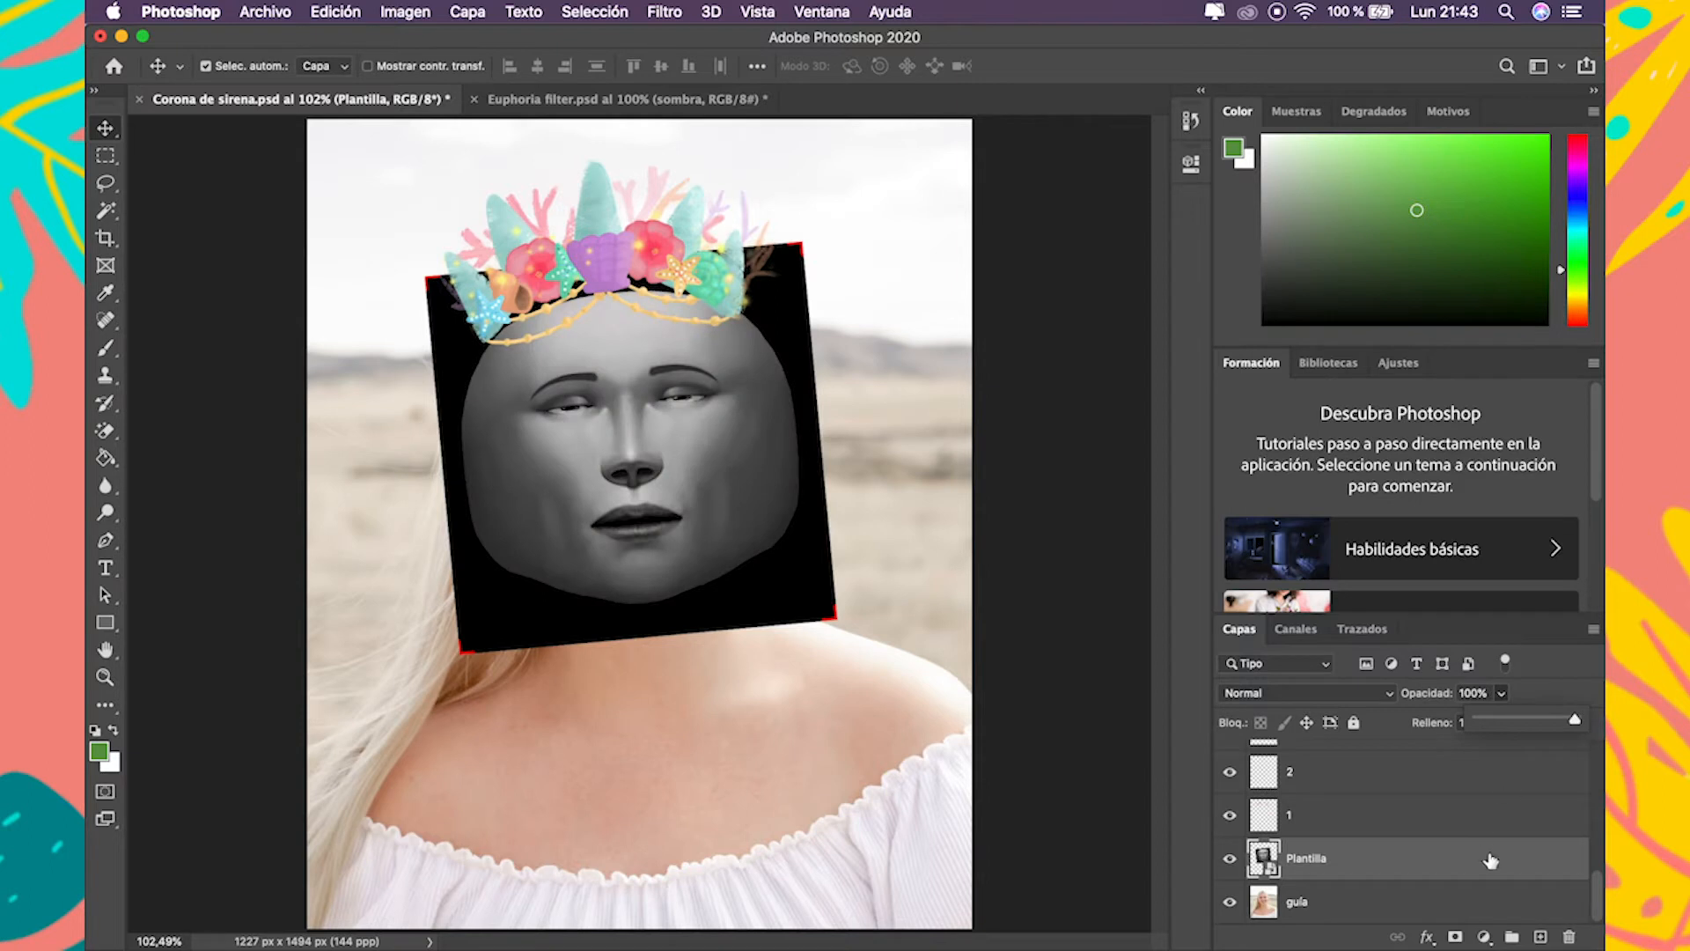
Delete the guía photo layer from the crown document.
click(1325, 916)
click(1568, 936)
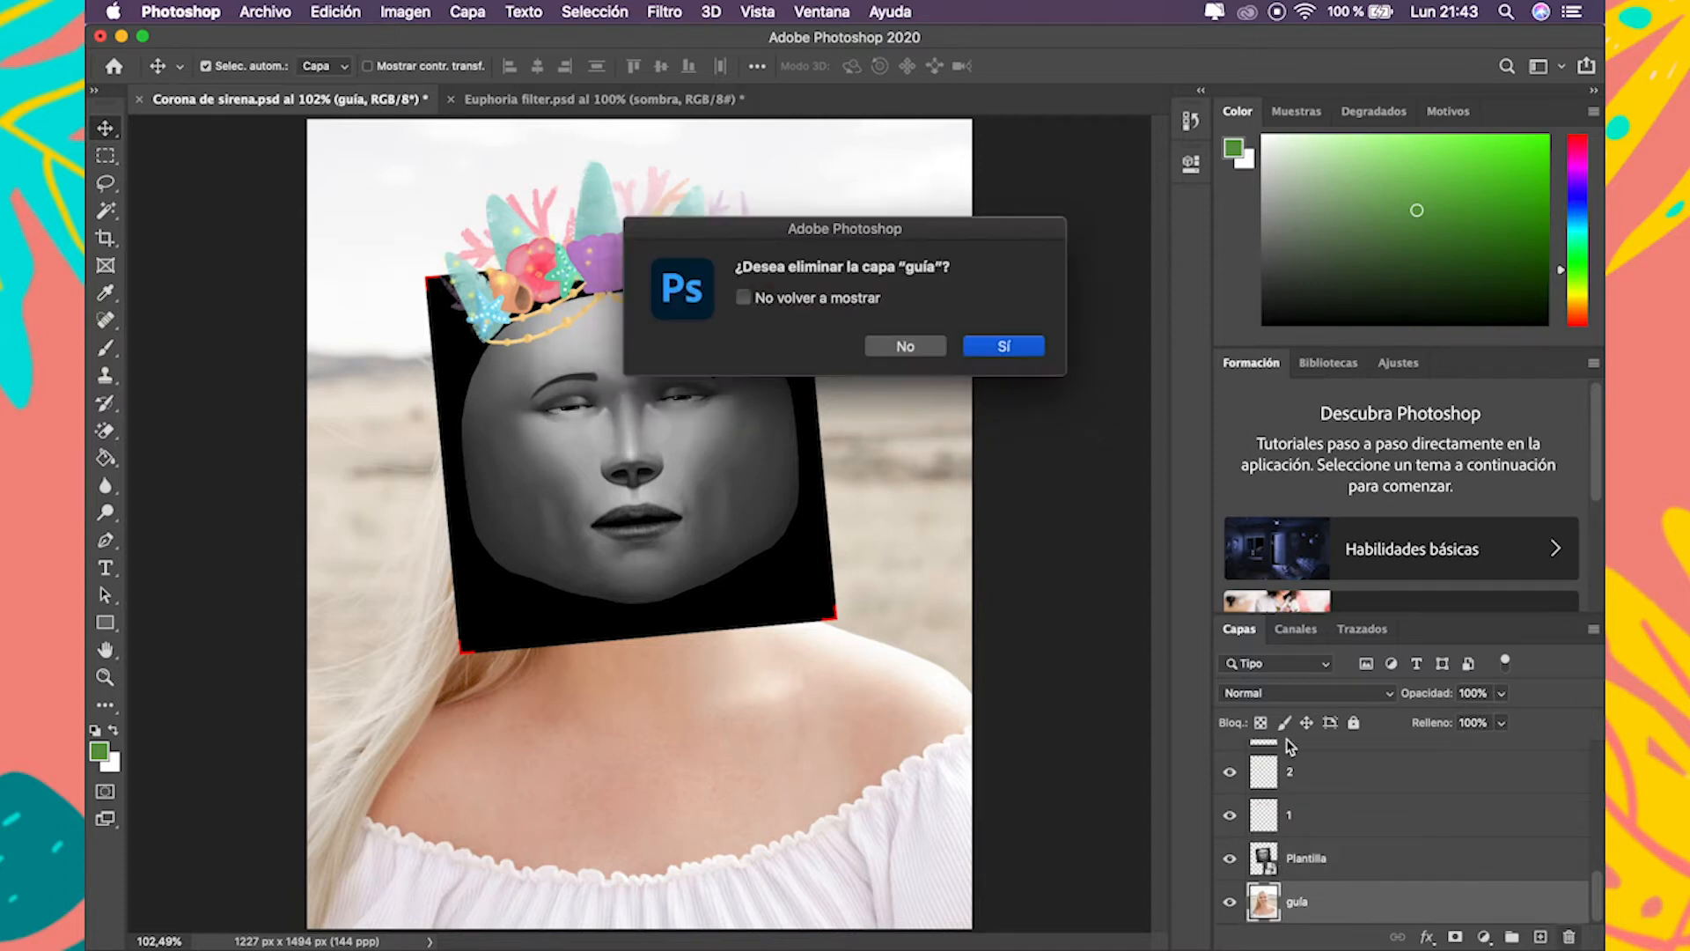
click(1019, 353)
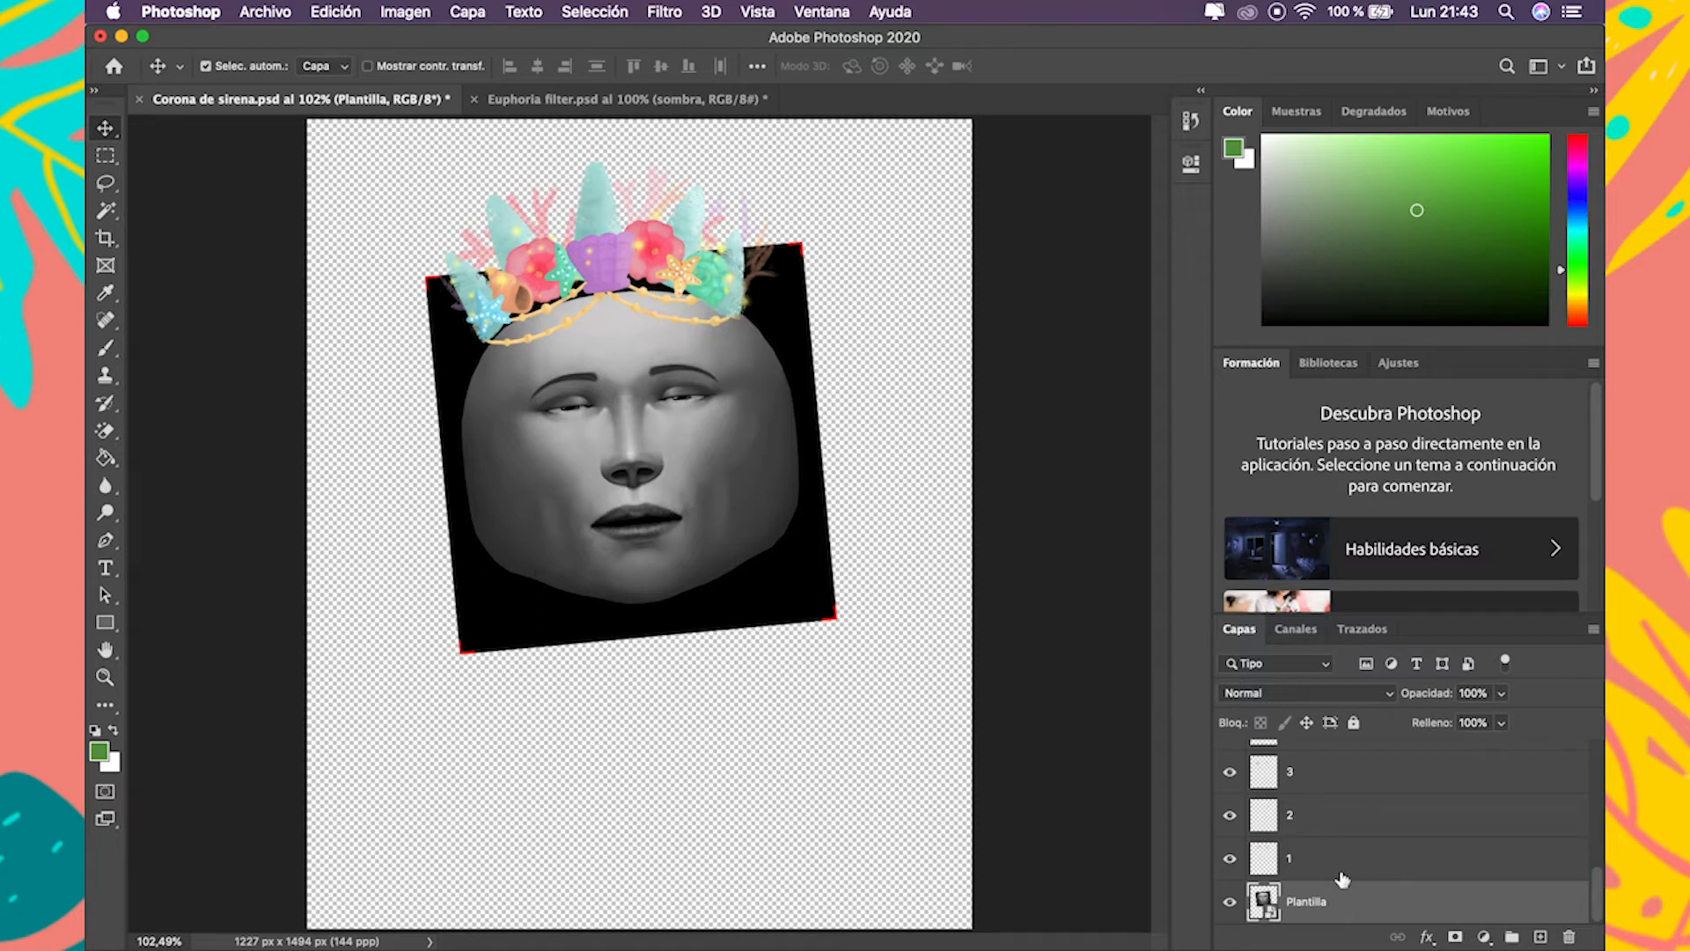
Select the Plantilla layer with all crown layers 1 to 13 and rotate them together until the face template is upright.
super+click(1315, 860)
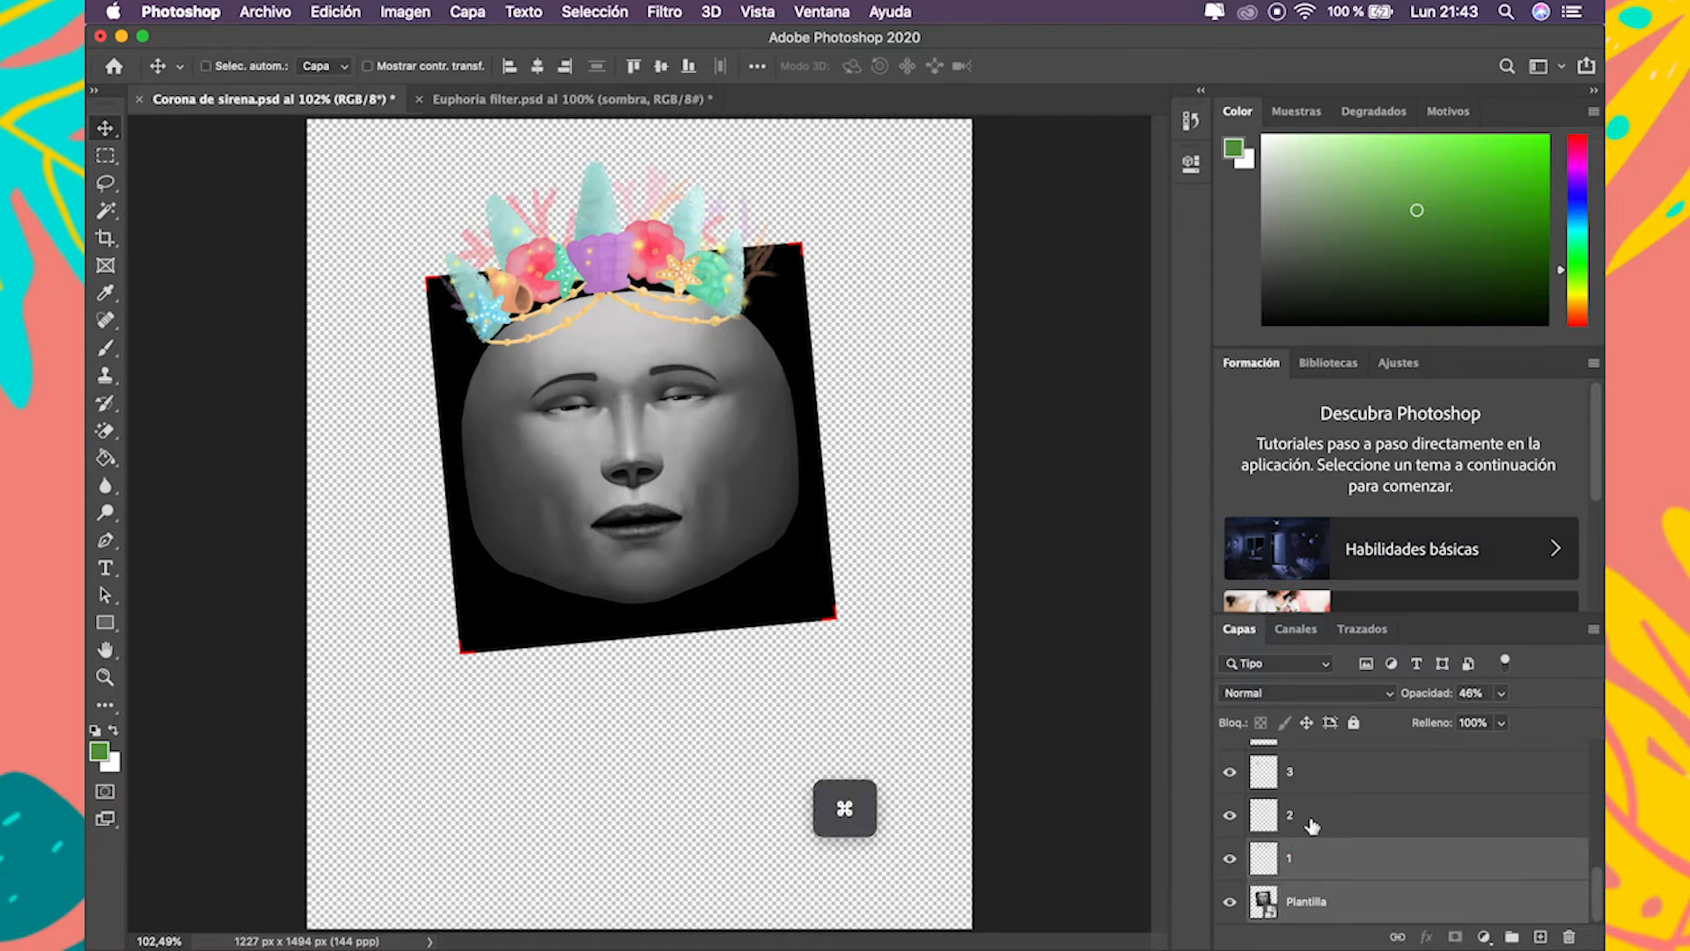
super+click(1310, 814)
super+click(1307, 775)
scroll(1307, 779, up, 2)
super+scroll(1297, 807, up, 2)
super+click(1294, 797)
super+click(1294, 764)
scroll(1293, 814, up, 3)
super+click(1291, 824)
scroll(1292, 805, up, 4)
shift+click(1323, 763)
key(super+t)
drag(988, 885, 945, 940)
key(Return)
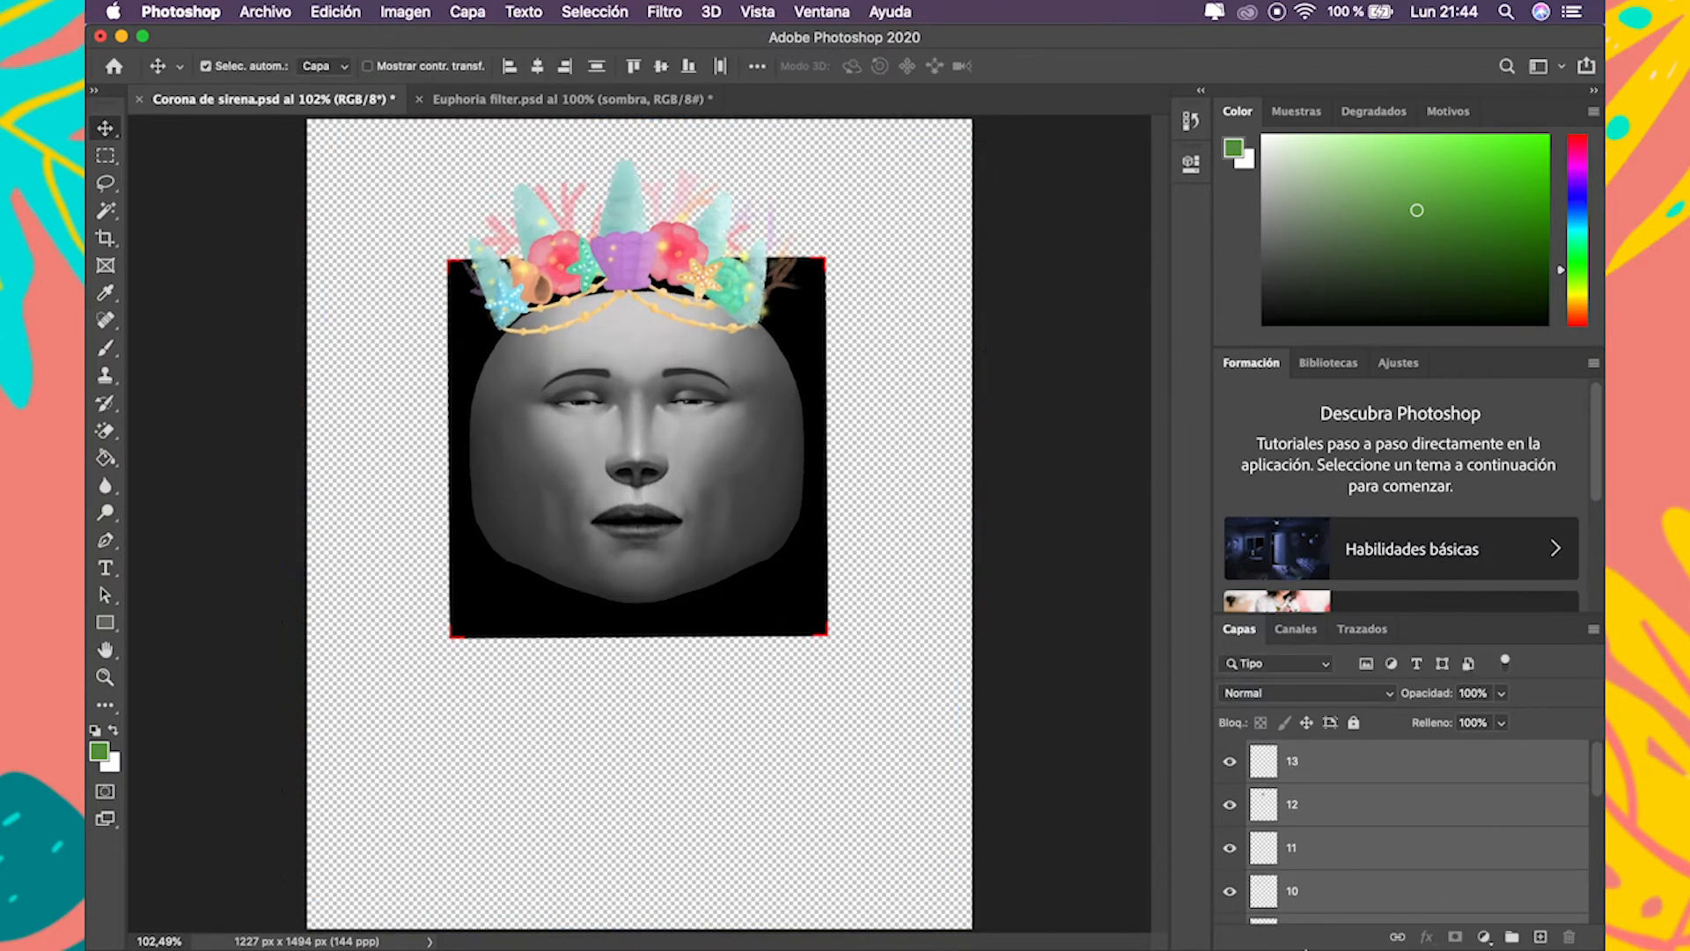
Crop the canvas tightly around the crown to about 705 x 339 px and fit it in the window.
click(811, 564)
key(c)
drag(662, 927, 664, 779)
drag(308, 528, 377, 530)
drag(914, 551, 837, 552)
drag(657, 782, 658, 635)
drag(664, 413, 664, 429)
key(Return)
key(super+0)
Check the contents of crown layers 1, 2, 12 and 13 by toggling their visibility.
click(1230, 882)
click(1229, 855)
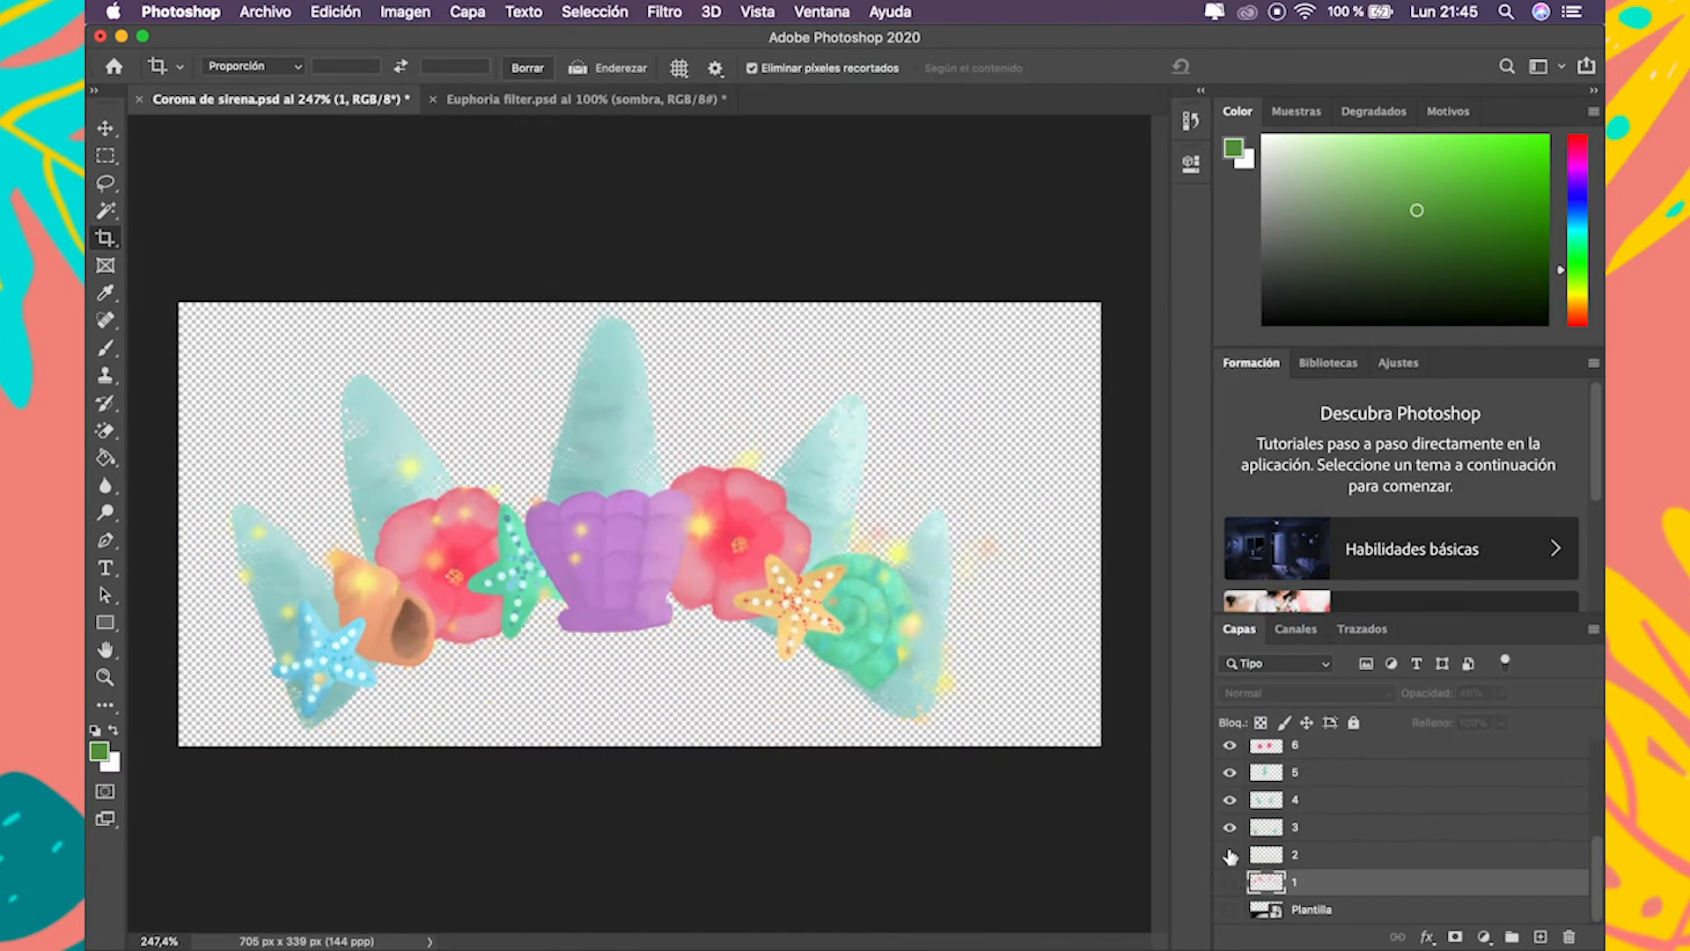
scroll(1232, 801, up, 5)
click(1230, 780)
click(1229, 781)
click(1230, 754)
click(1229, 754)
Trim the crown canvas to 697 x 339 px and delete the Plantilla layer.
drag(1098, 532, 1087, 532)
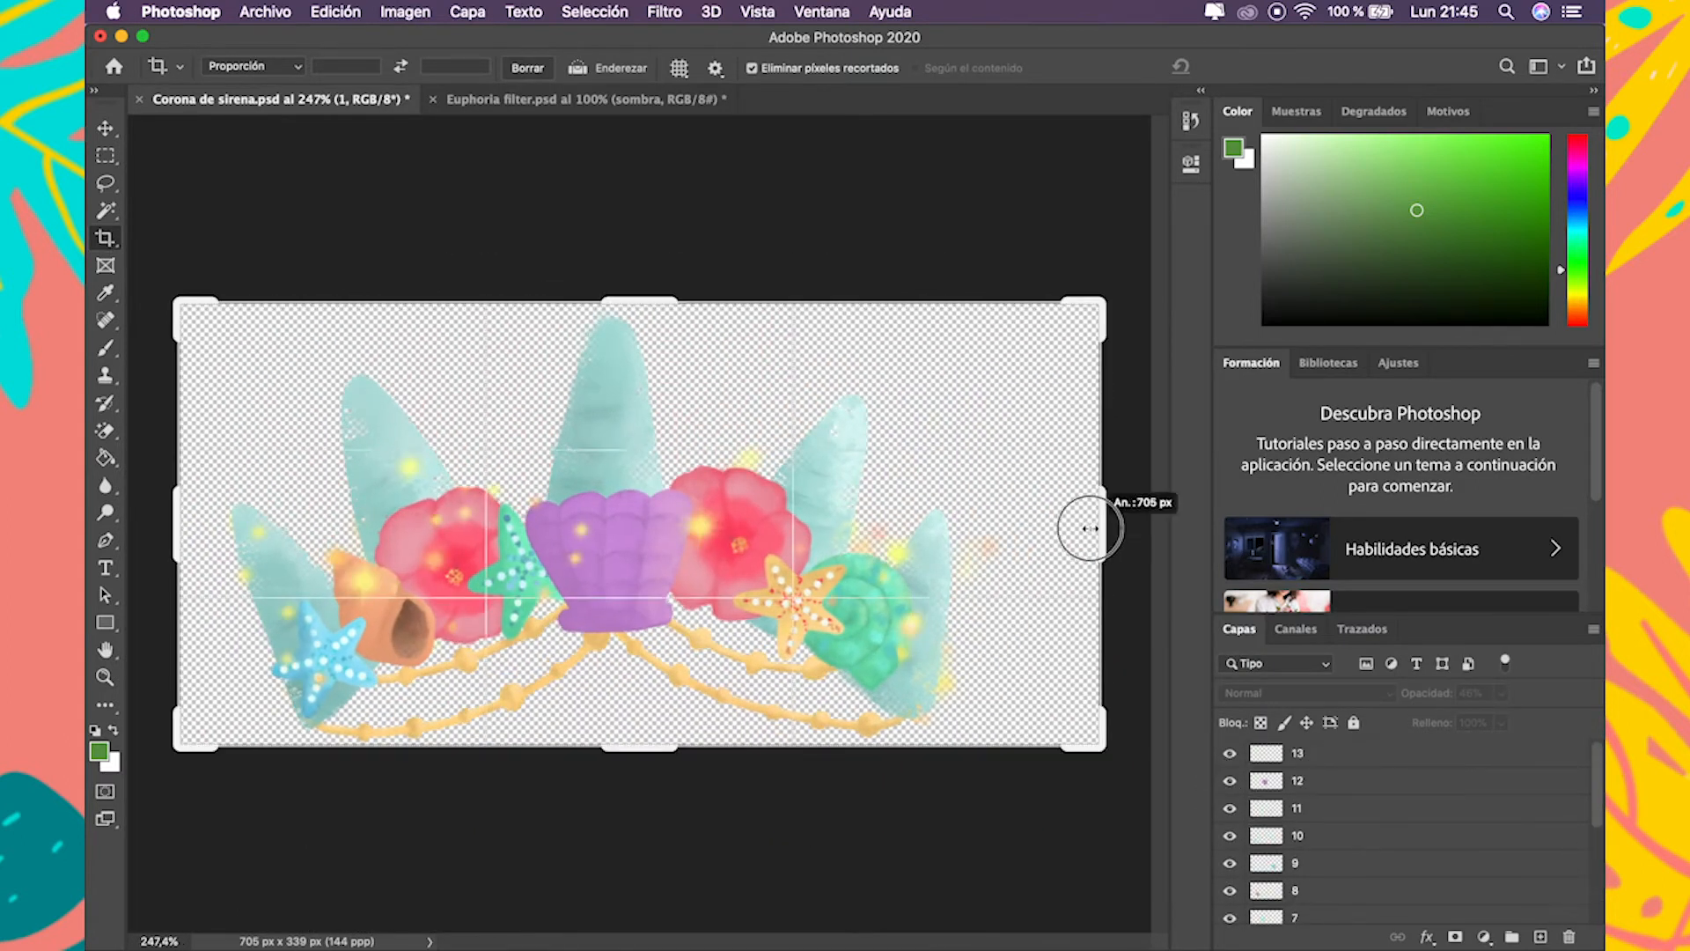
key(Return)
scroll(1351, 836, down, 5)
click(1321, 907)
click(1569, 937)
Make crown layers 1 and 2 visible and select all crown layers from 1 to 13.
drag(1230, 909, 1230, 882)
super+click(1321, 882)
super+click(1323, 855)
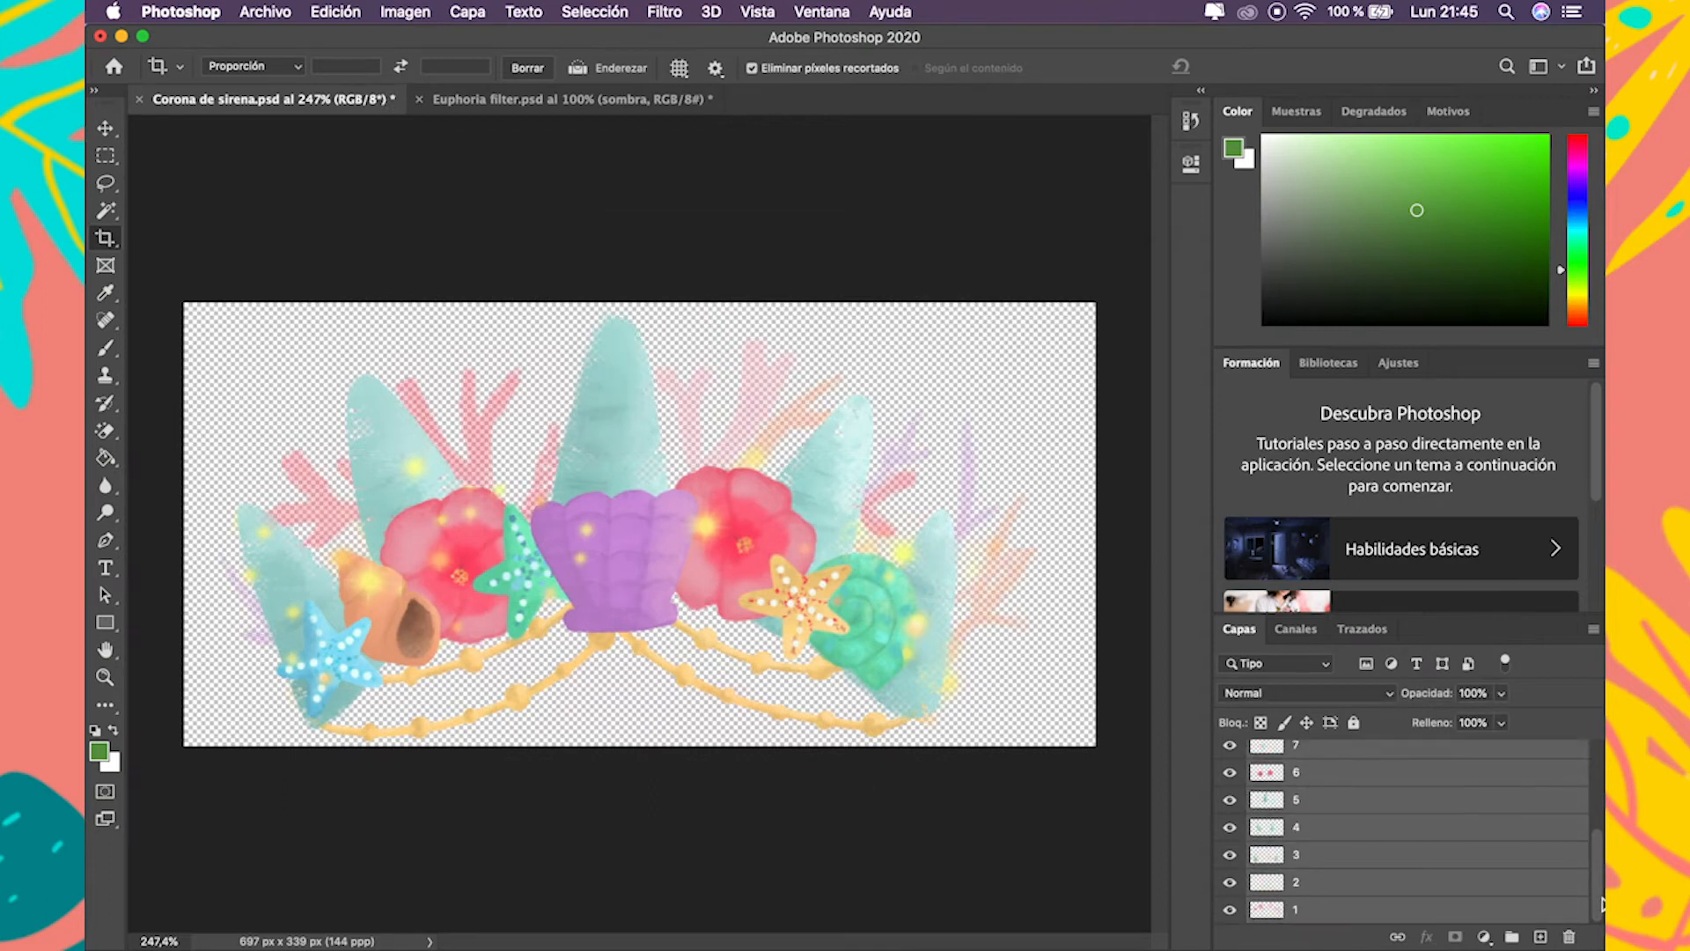
right_click(1370, 790)
key(Escape)
Export all crown layers as separate PNG-24 files prefixed Corona de sirena, with transparency and layer trimming enabled.
click(265, 12)
mouse_move(356, 307)
click(616, 421)
click(810, 304)
click(1329, 391)
click(1419, 739)
click(1067, 309)
key(Return)
click(265, 12)
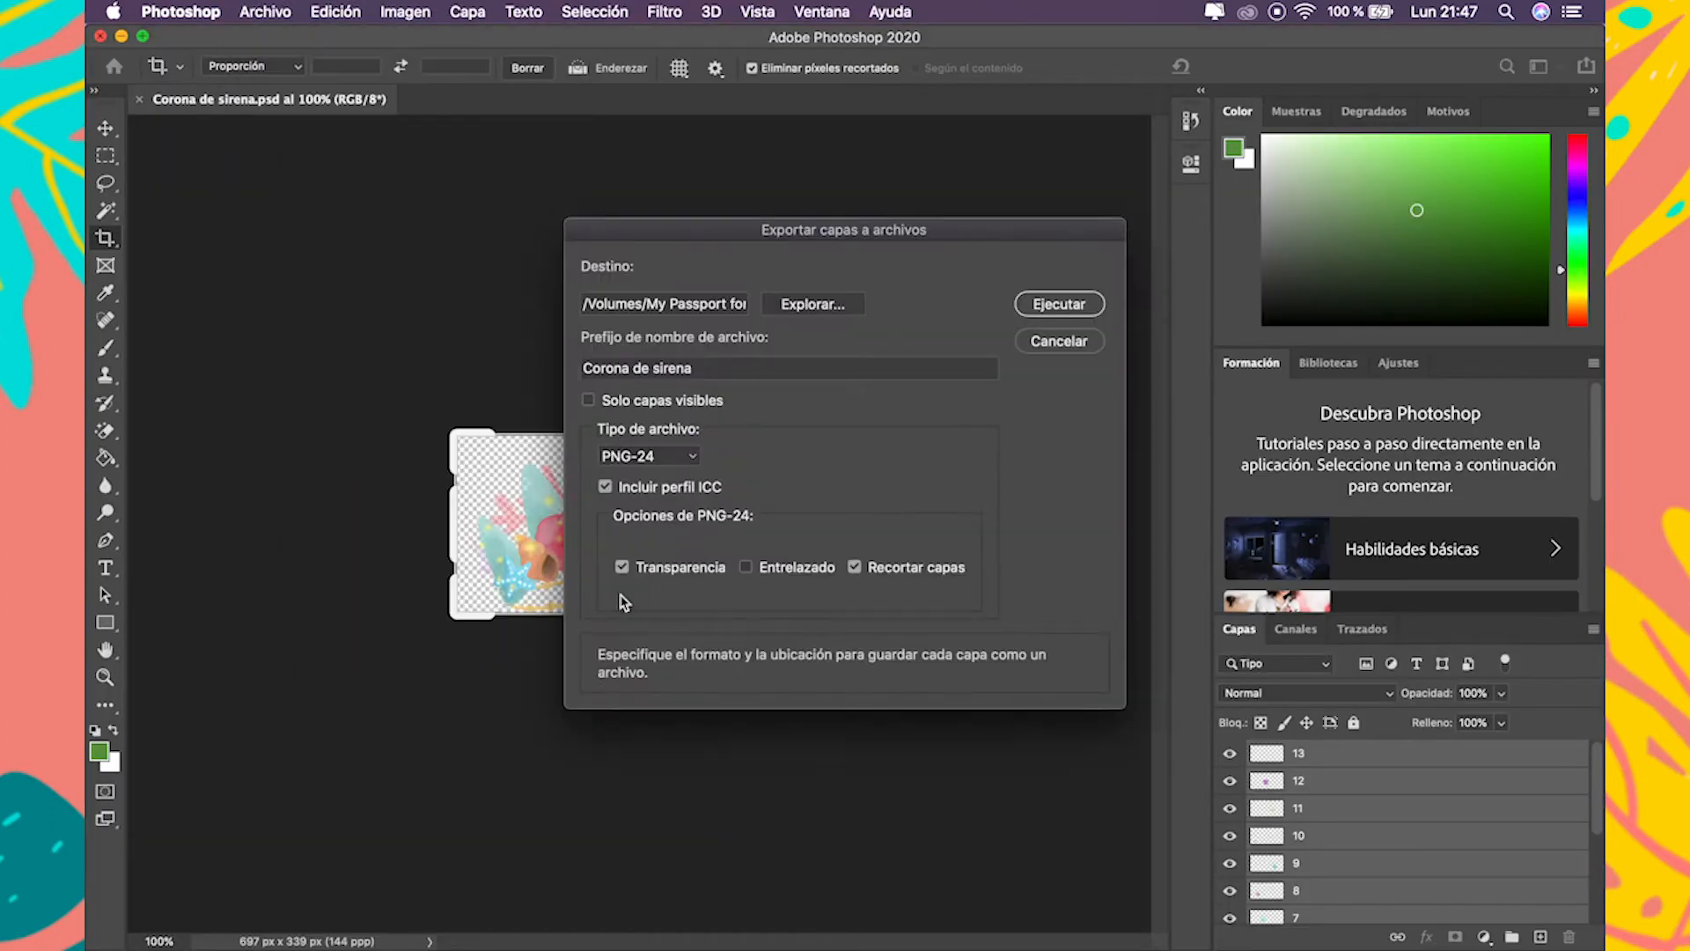
click(1083, 309)
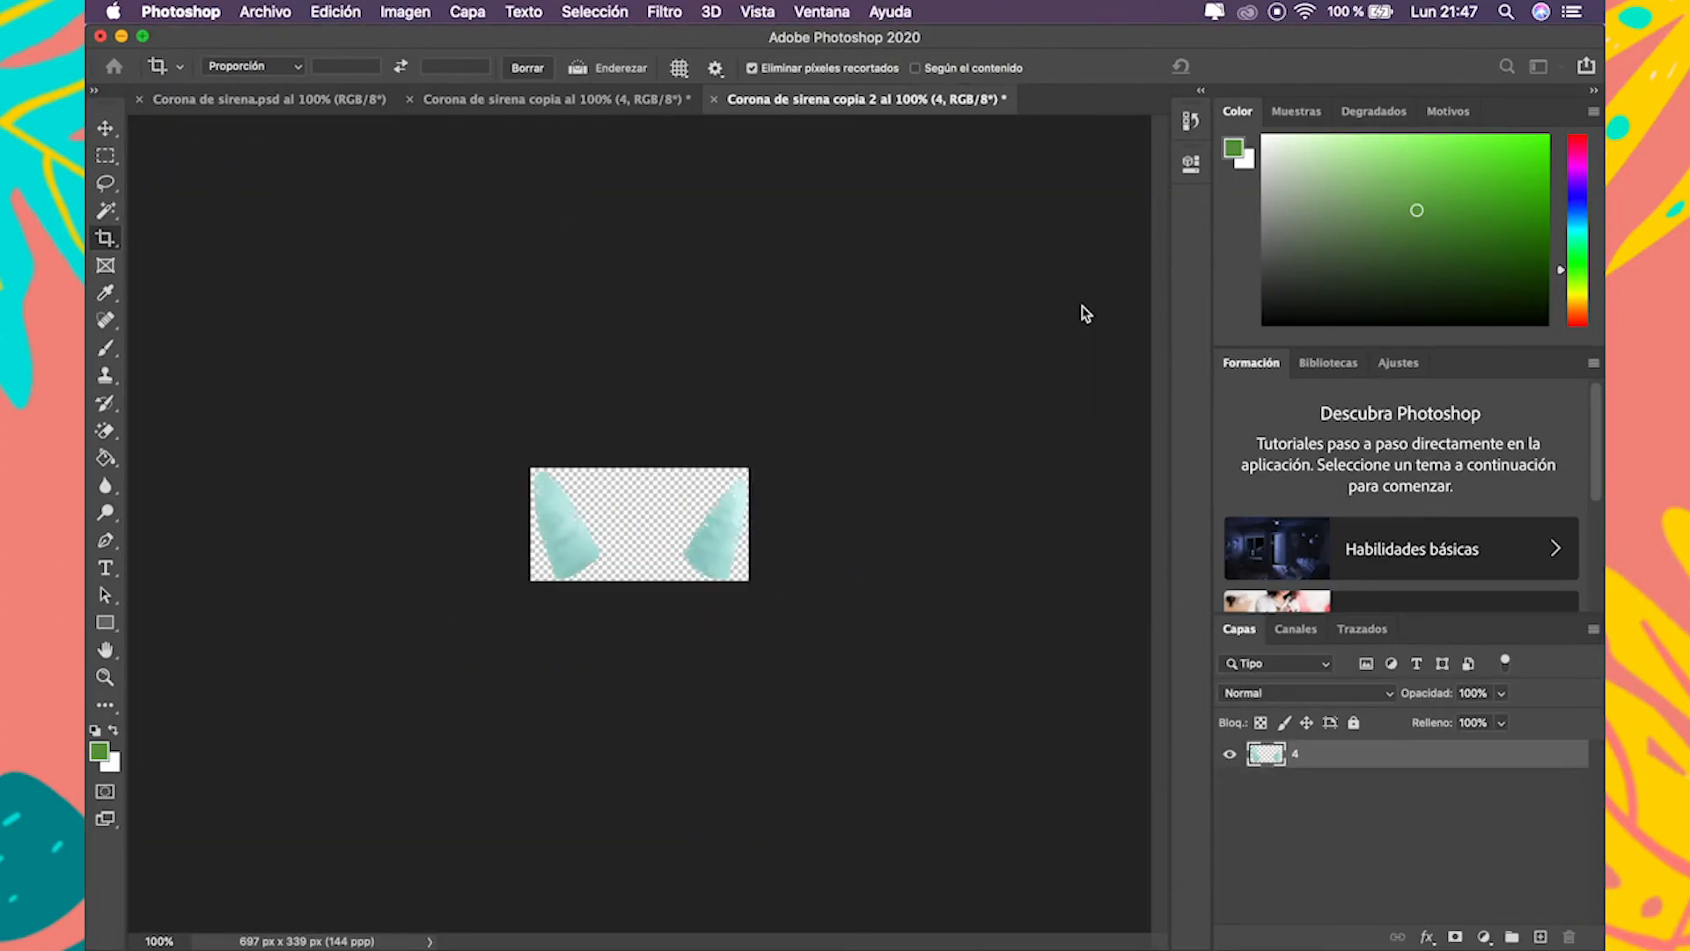
key(Return)
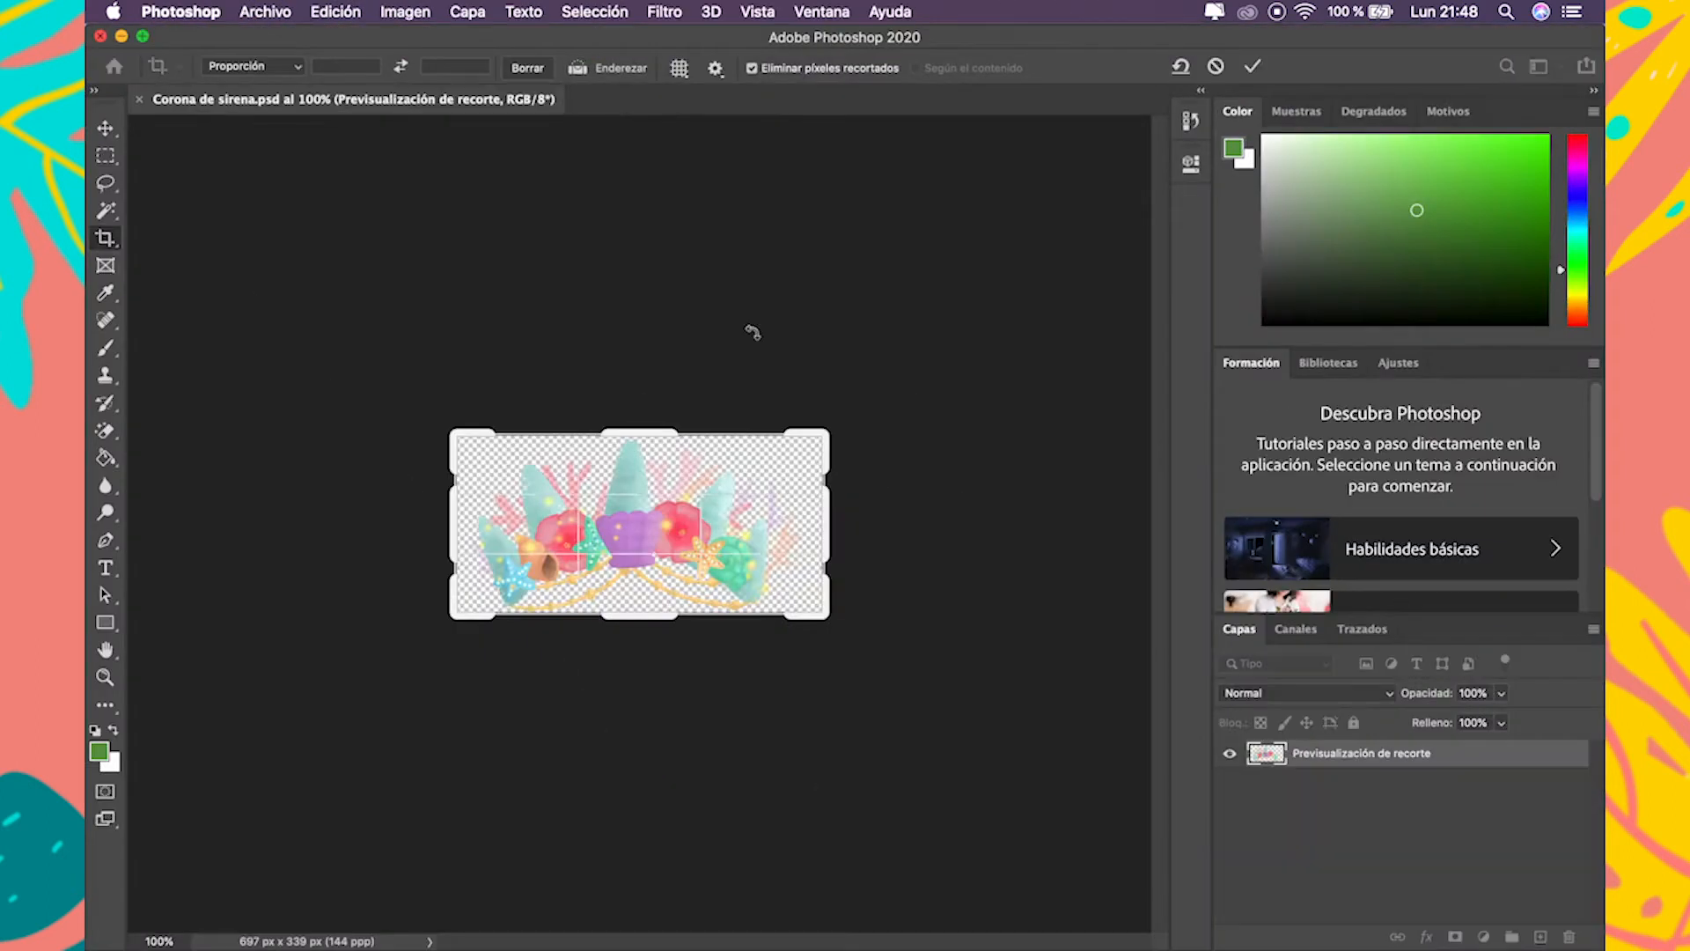
click(272, 11)
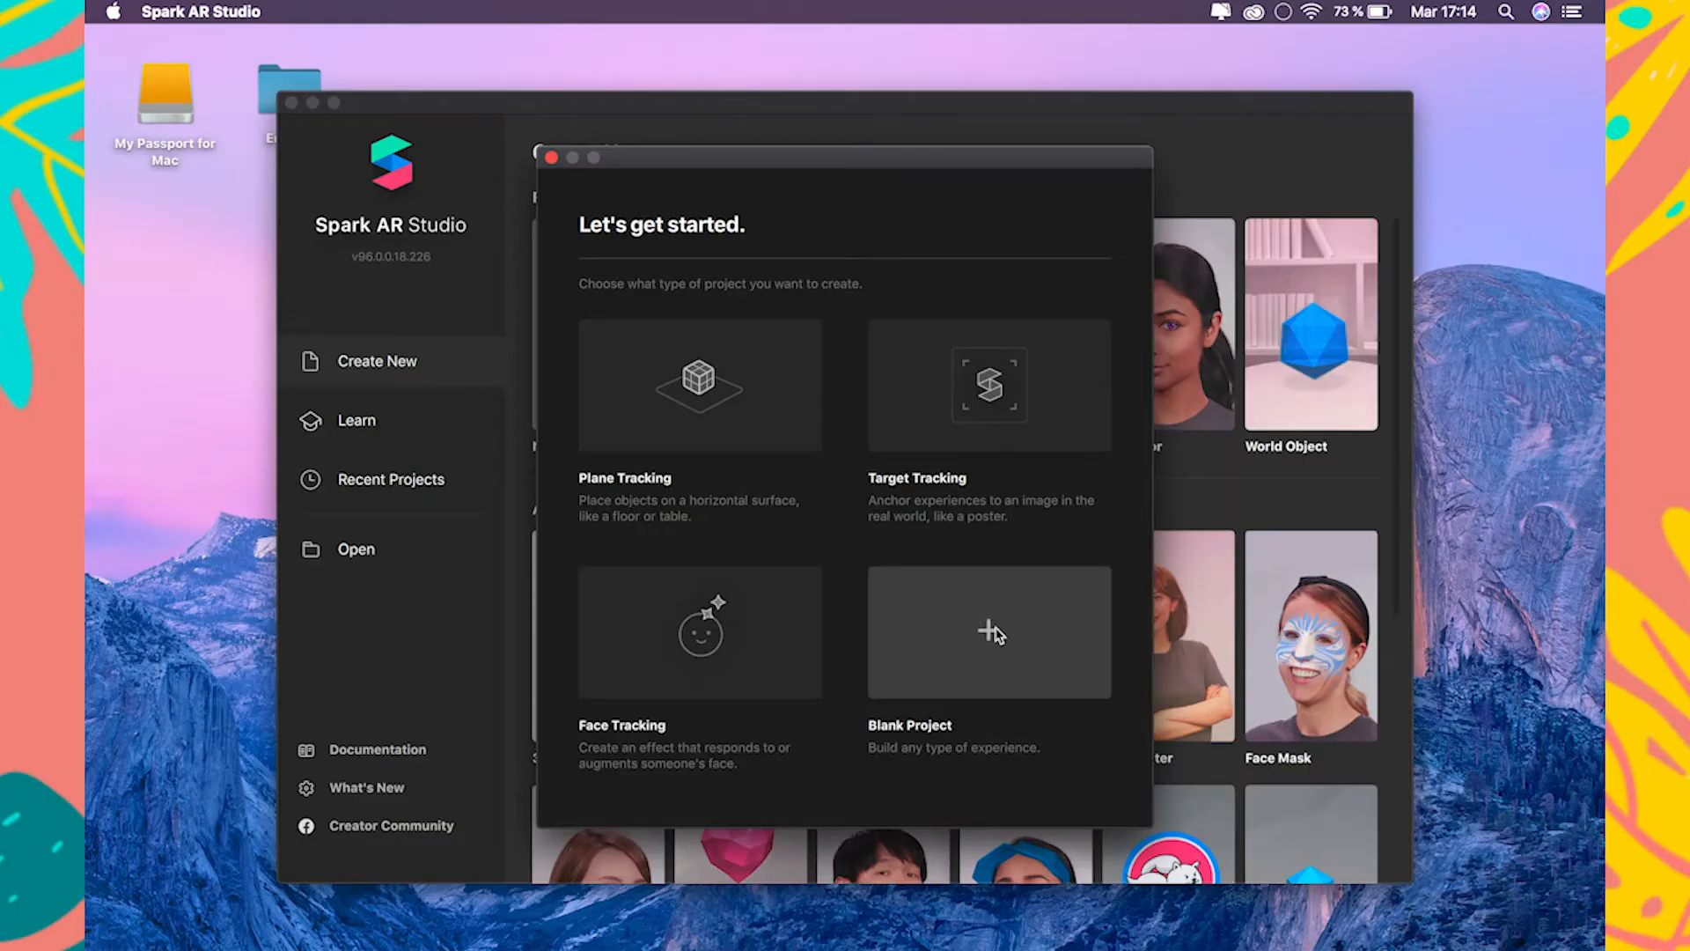
Switch to Spark AR Studio, create a Blank Project and expand its window to full screen.
click(995, 629)
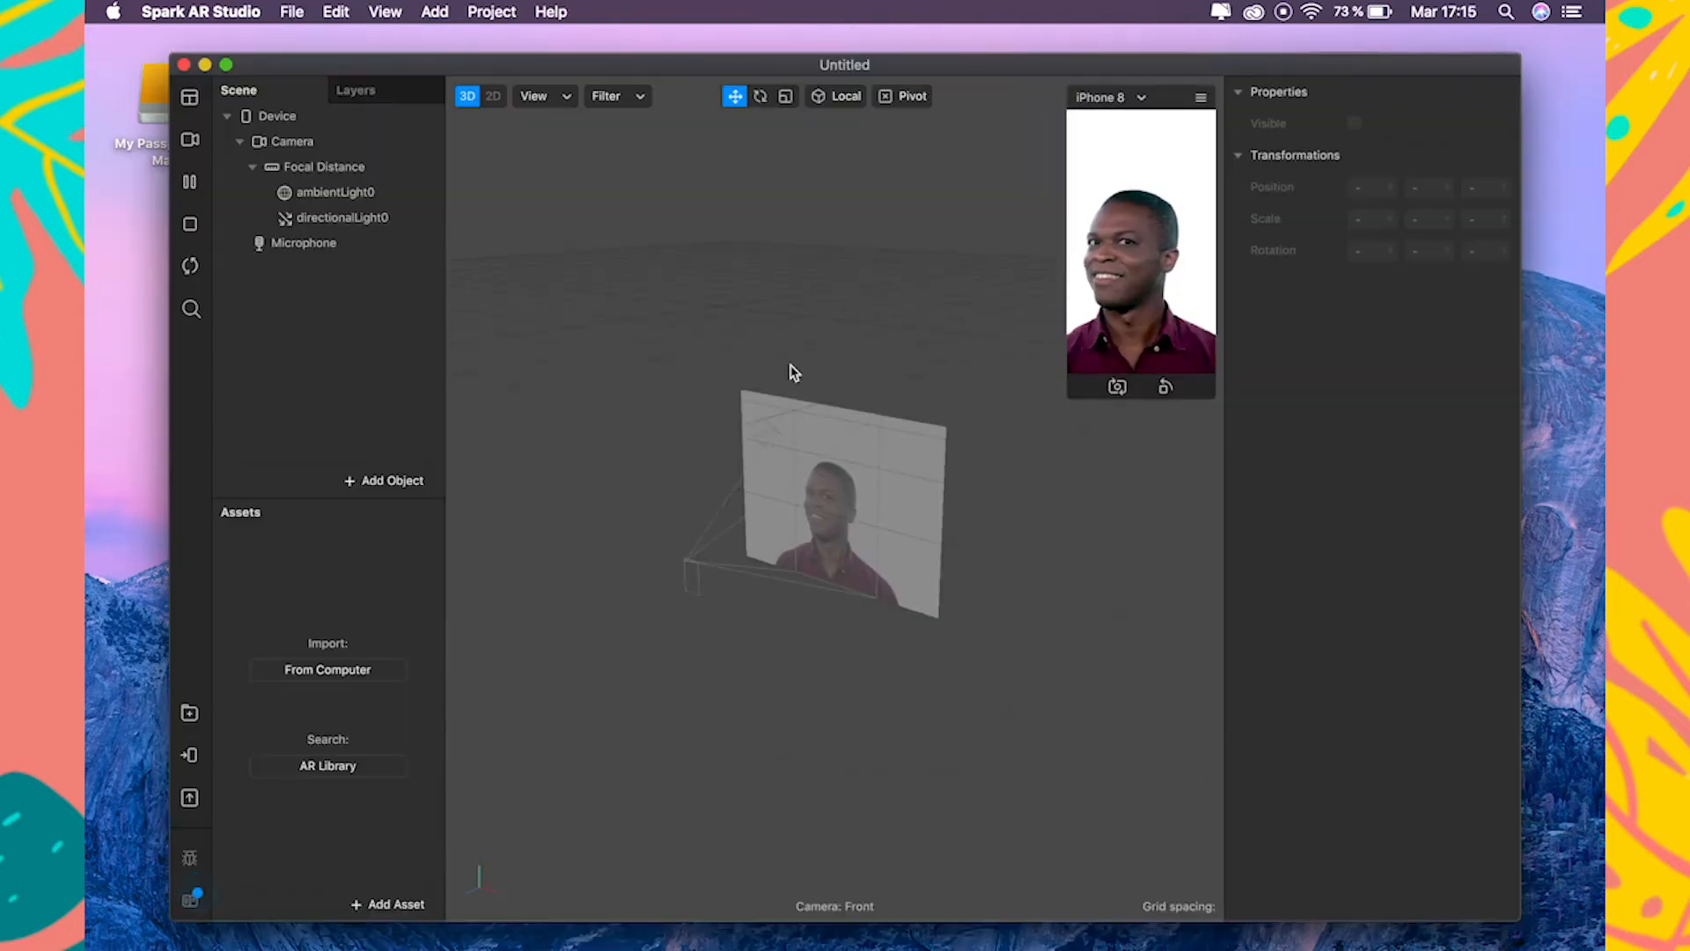
click(226, 64)
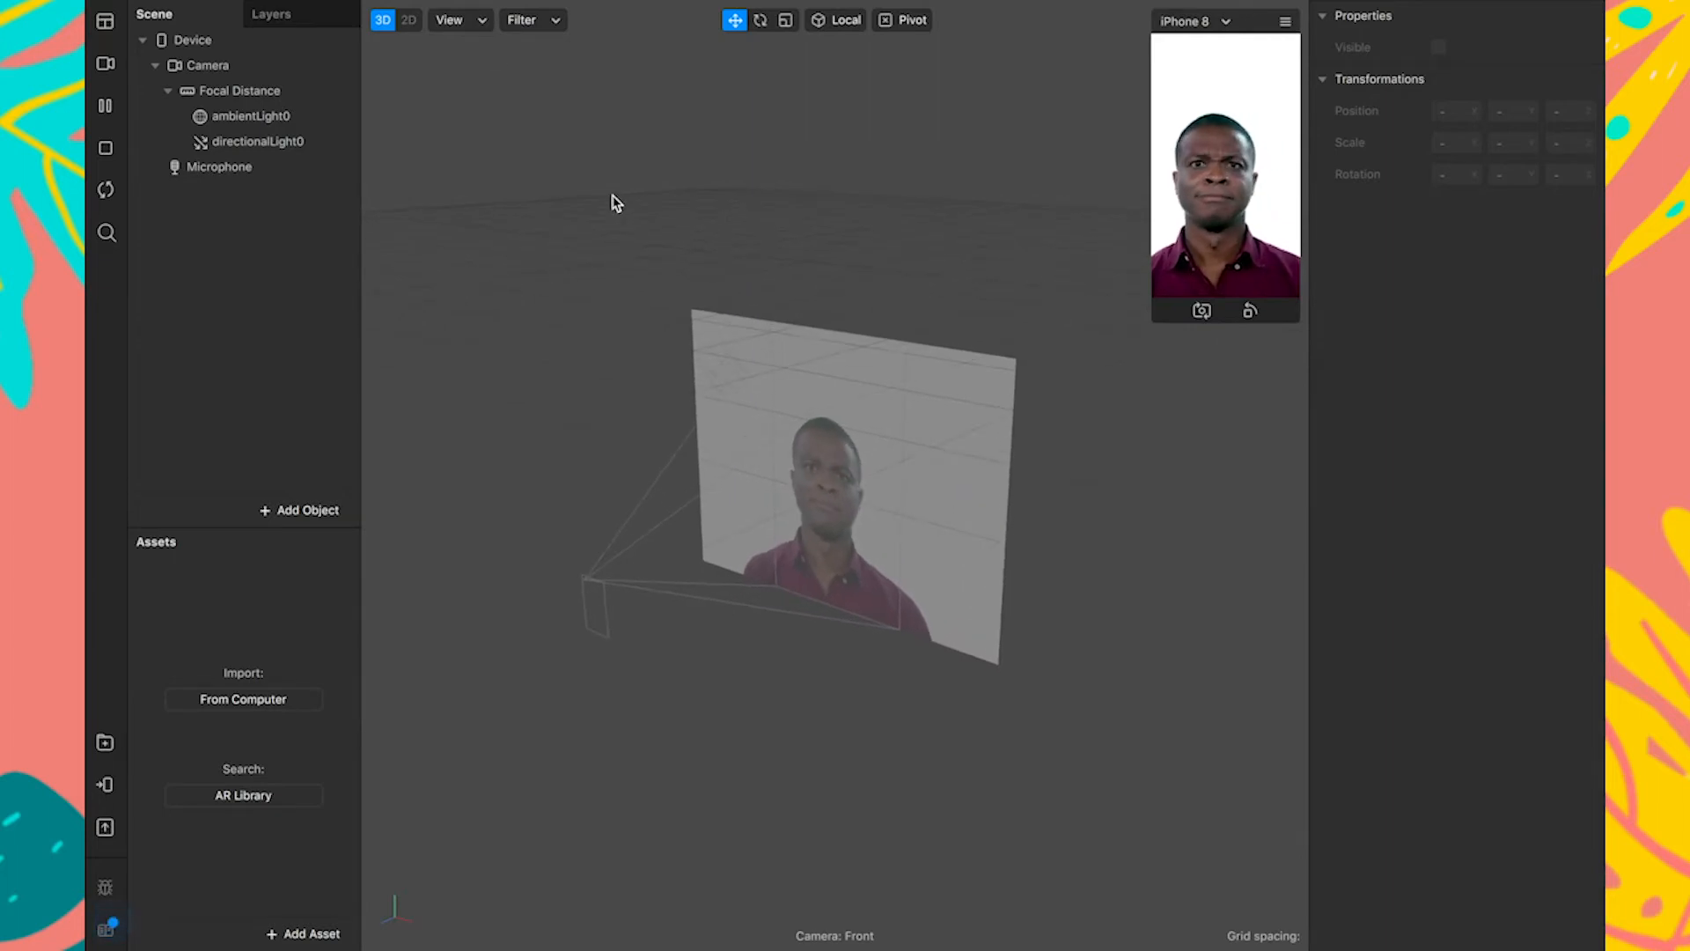
click(472, 24)
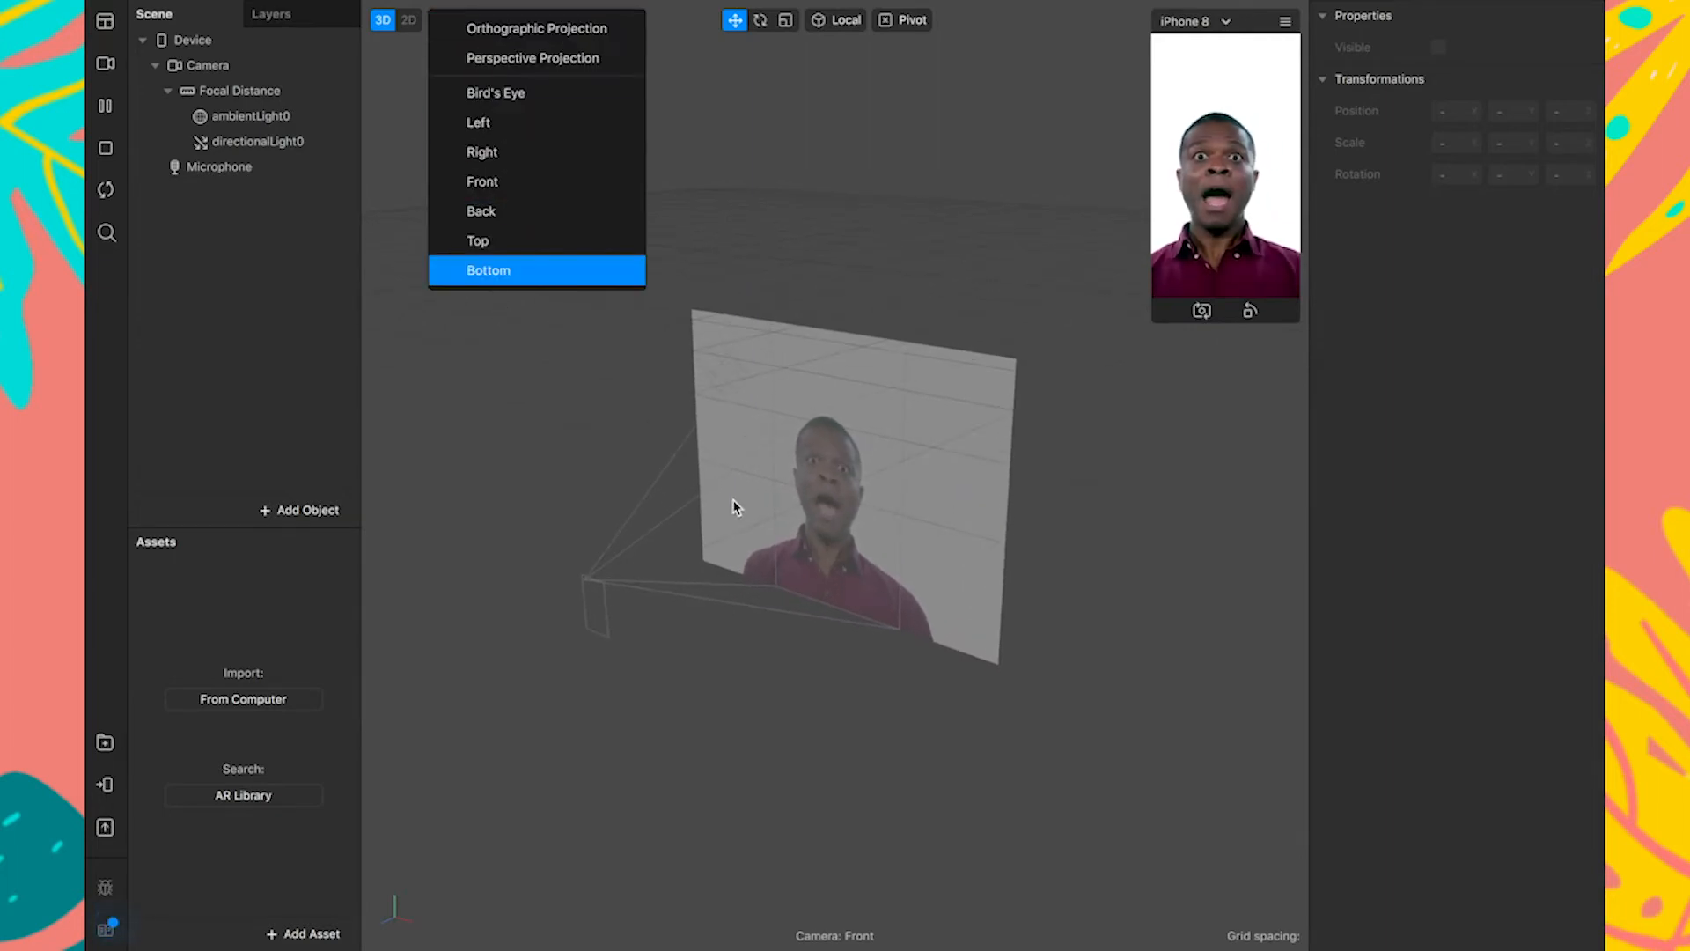
click(820, 222)
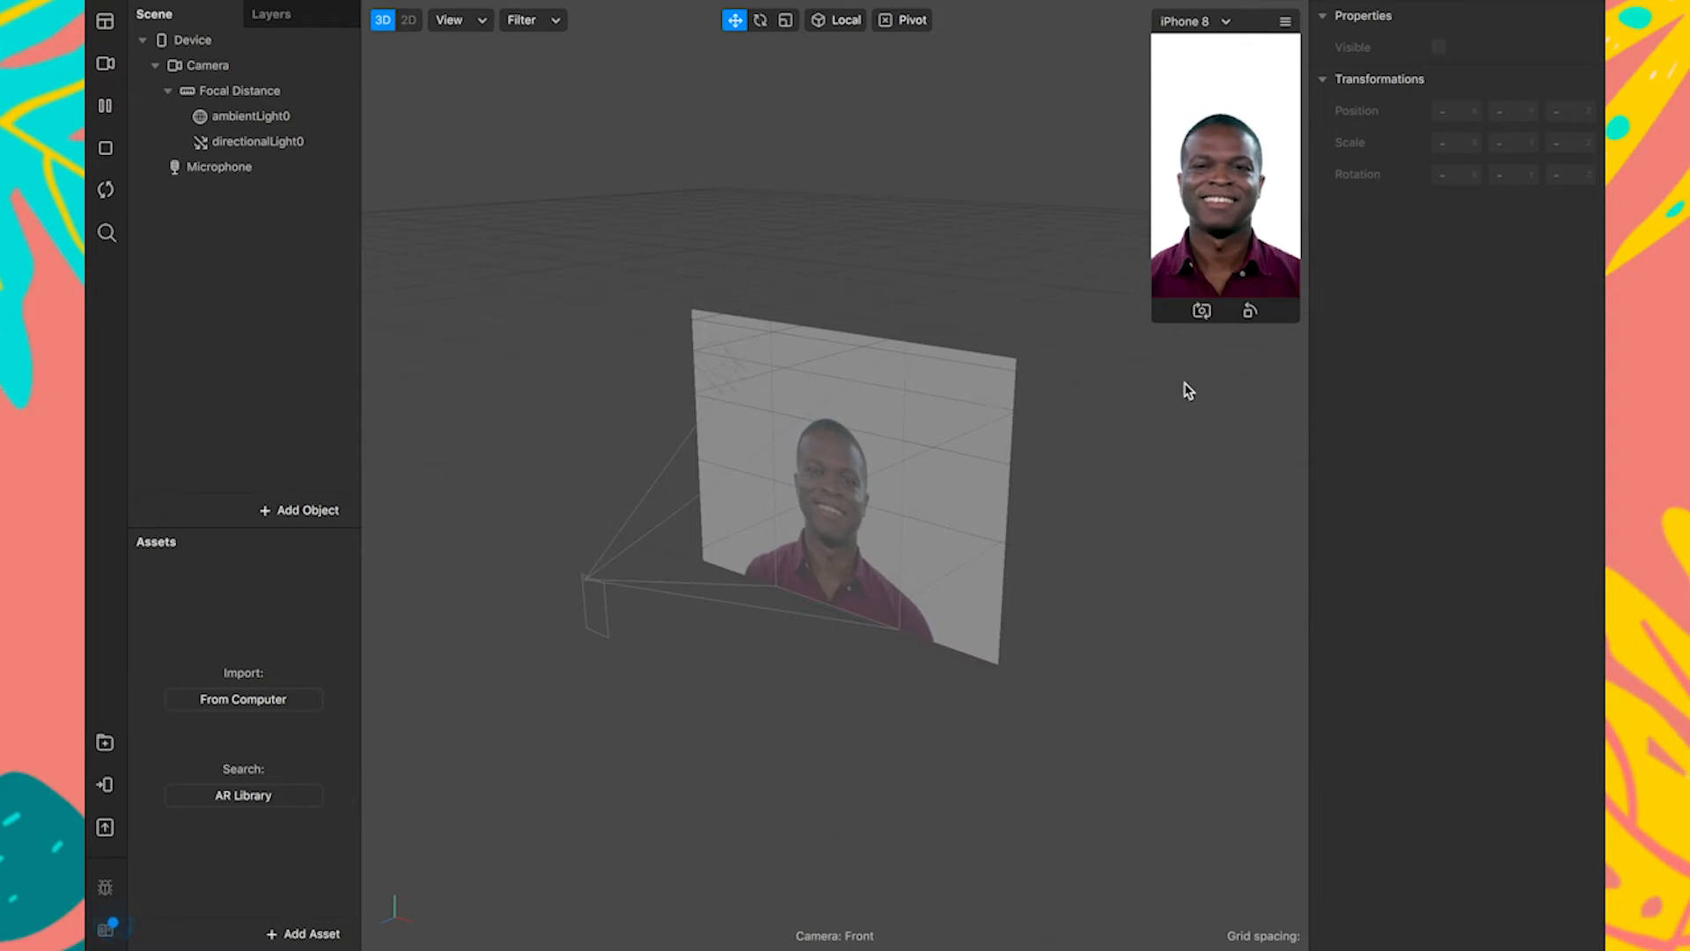
Set the simulator preview device to the iOS model iPhone 8 Plus.
click(1190, 21)
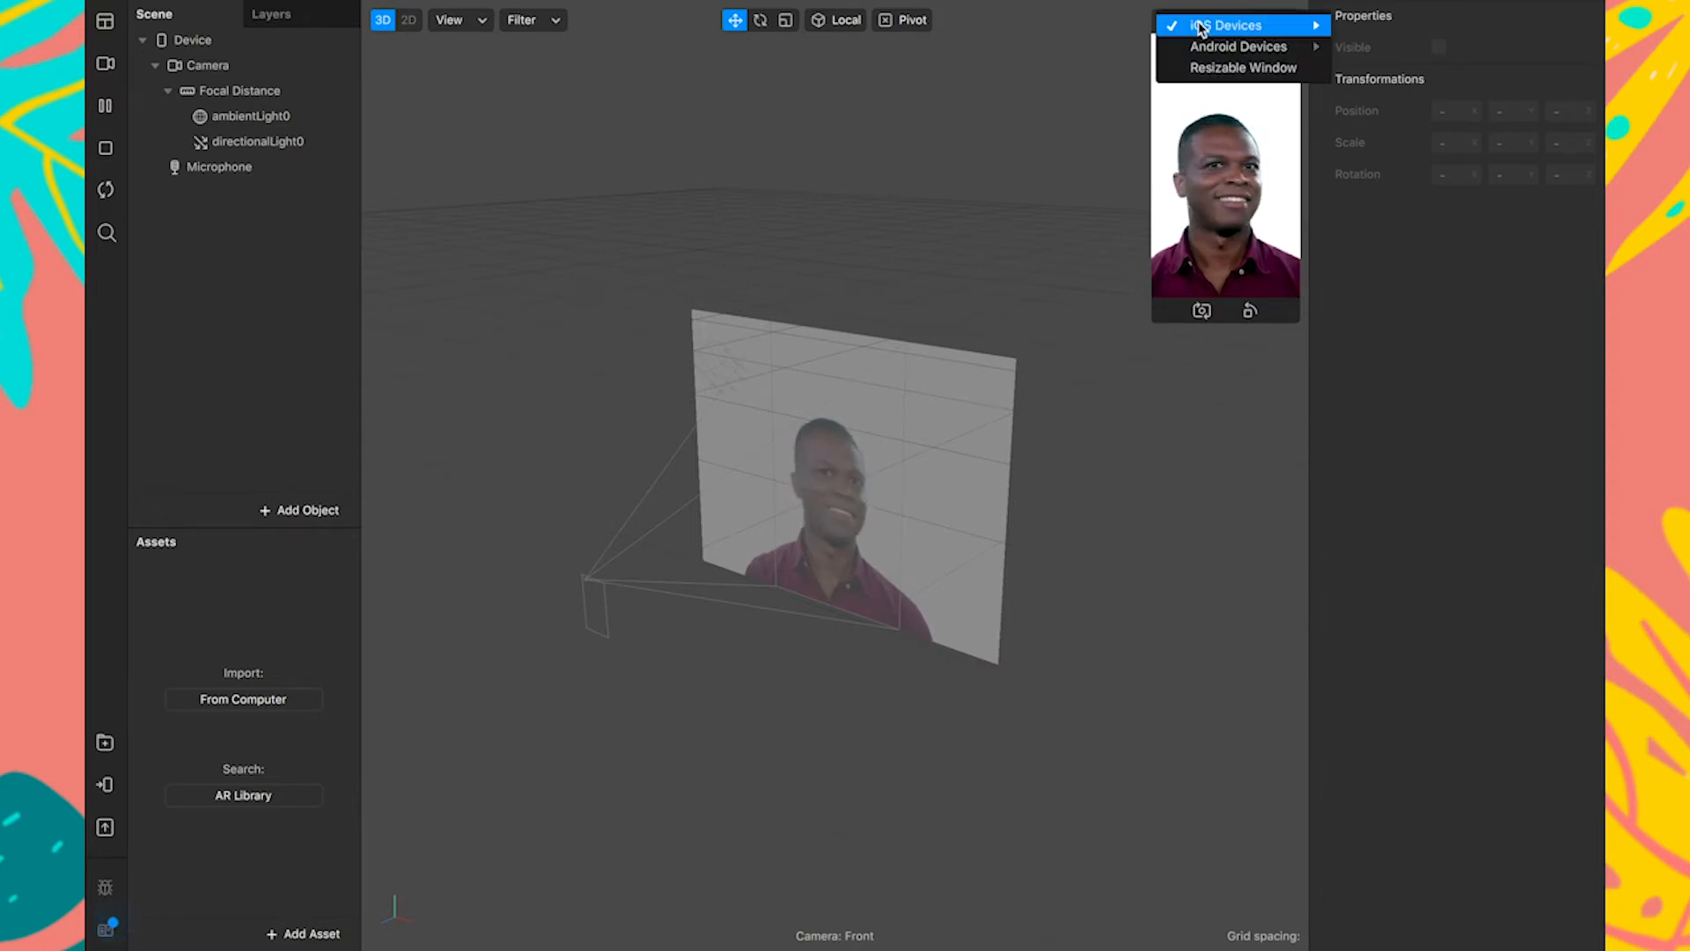
mouse_move(1209, 37)
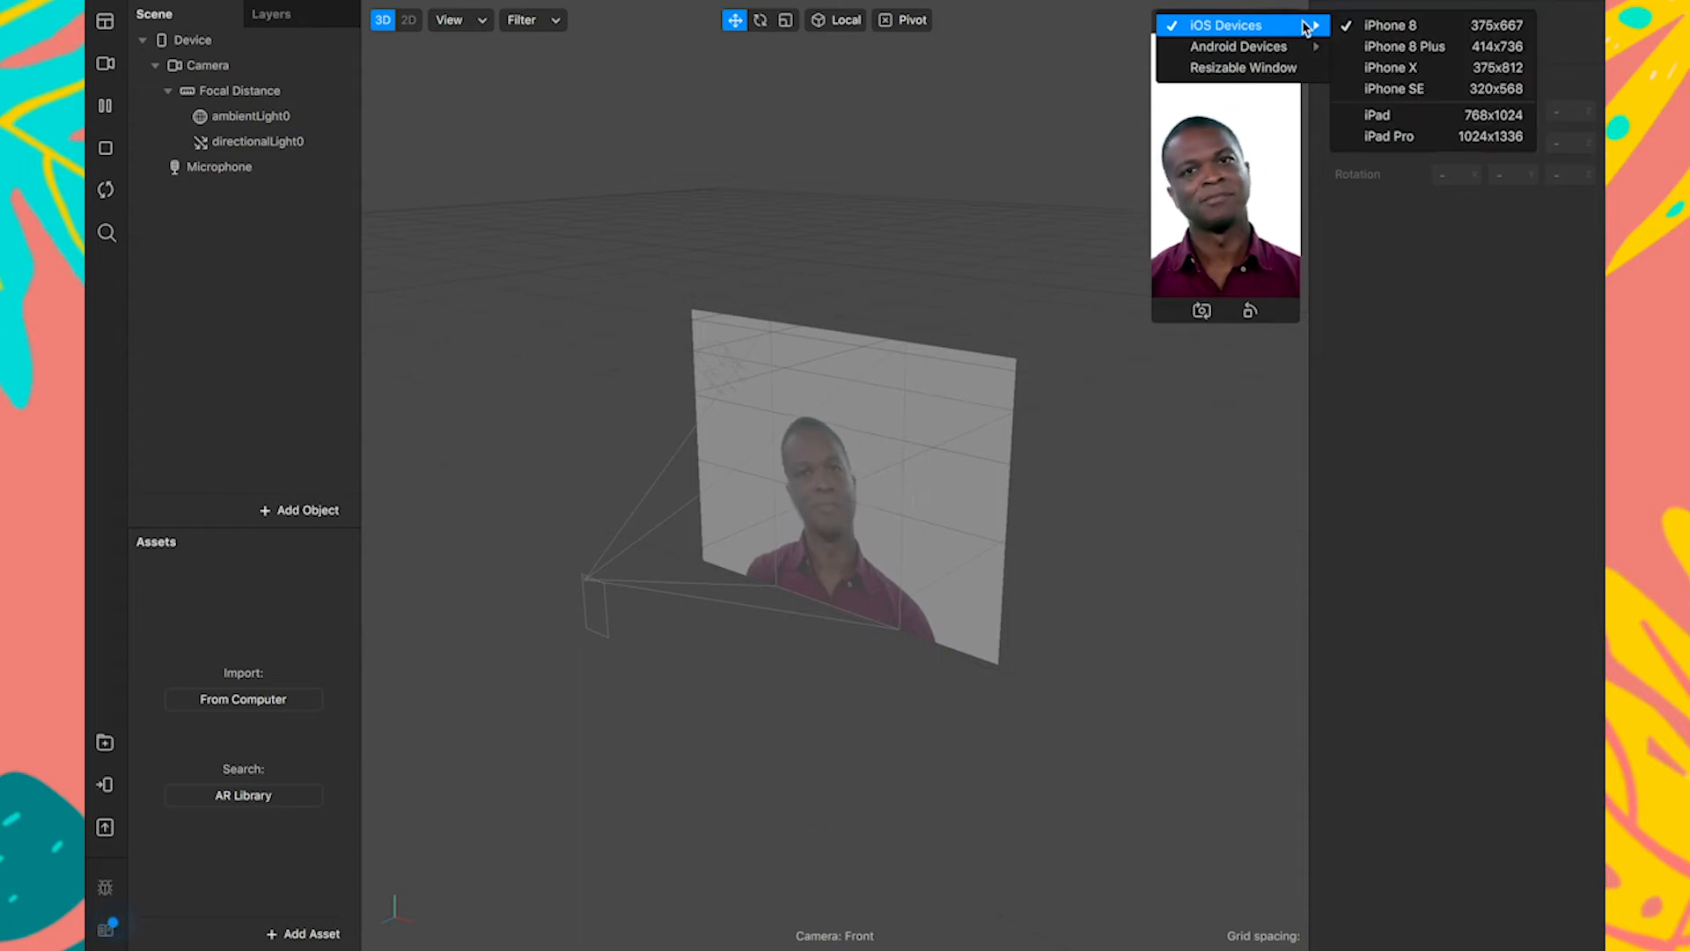
click(1391, 47)
drag(1139, 344, 1132, 256)
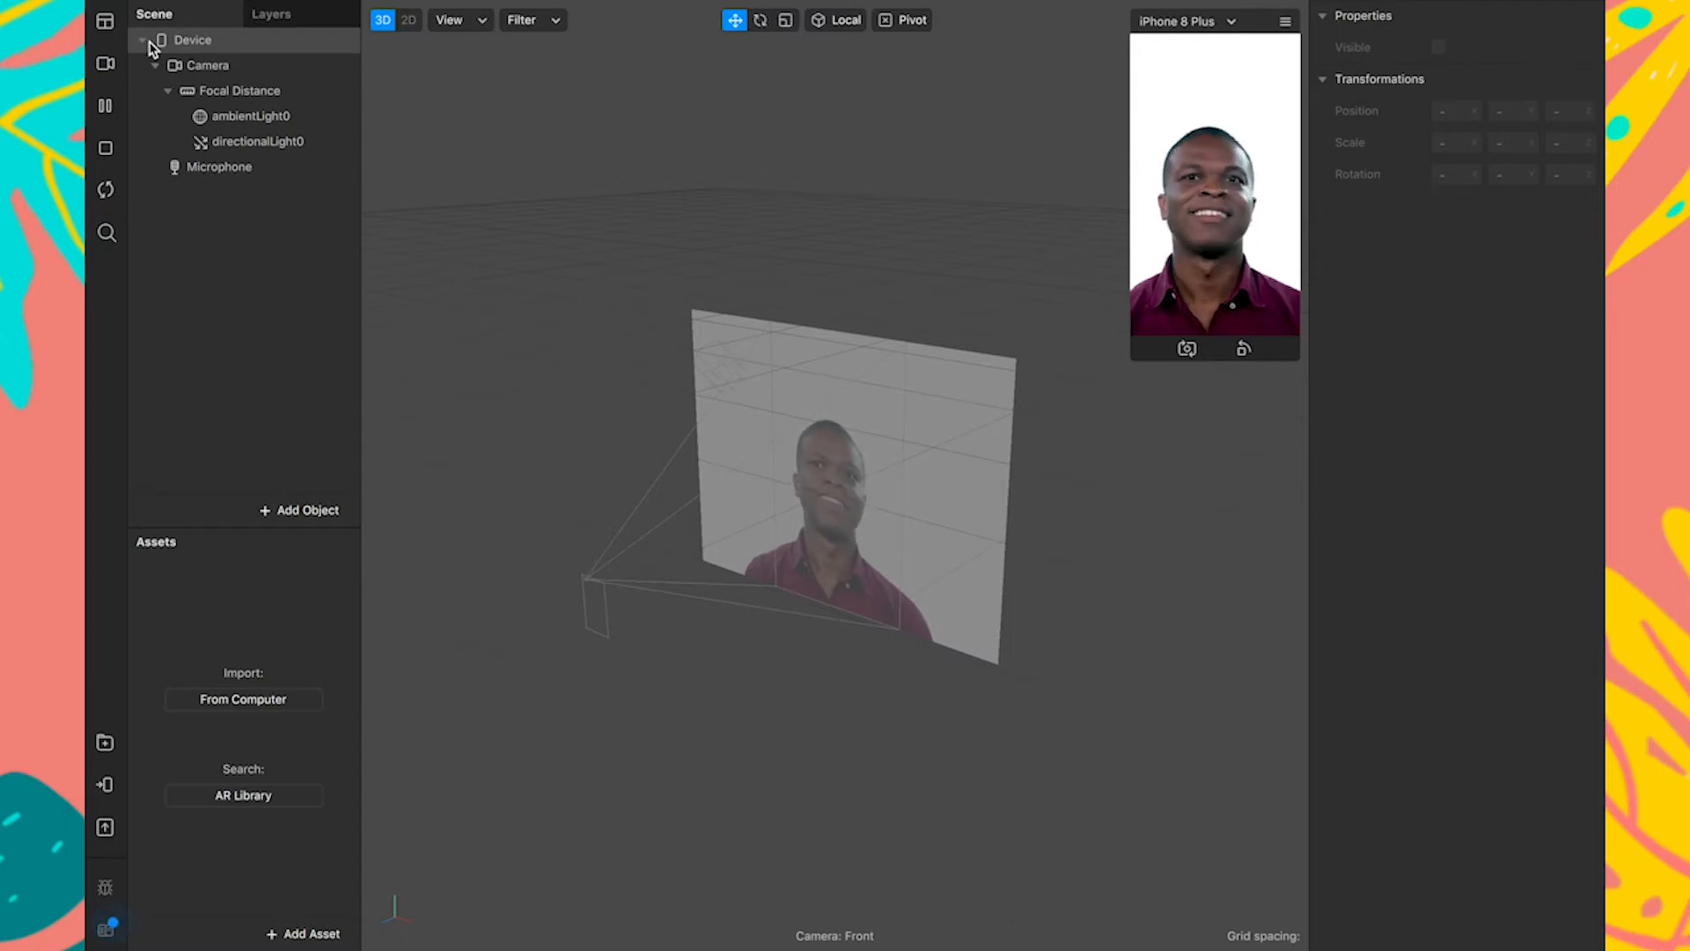
Change the camera's real-time simulation footage to the video of the woman with short red hair.
click(179, 67)
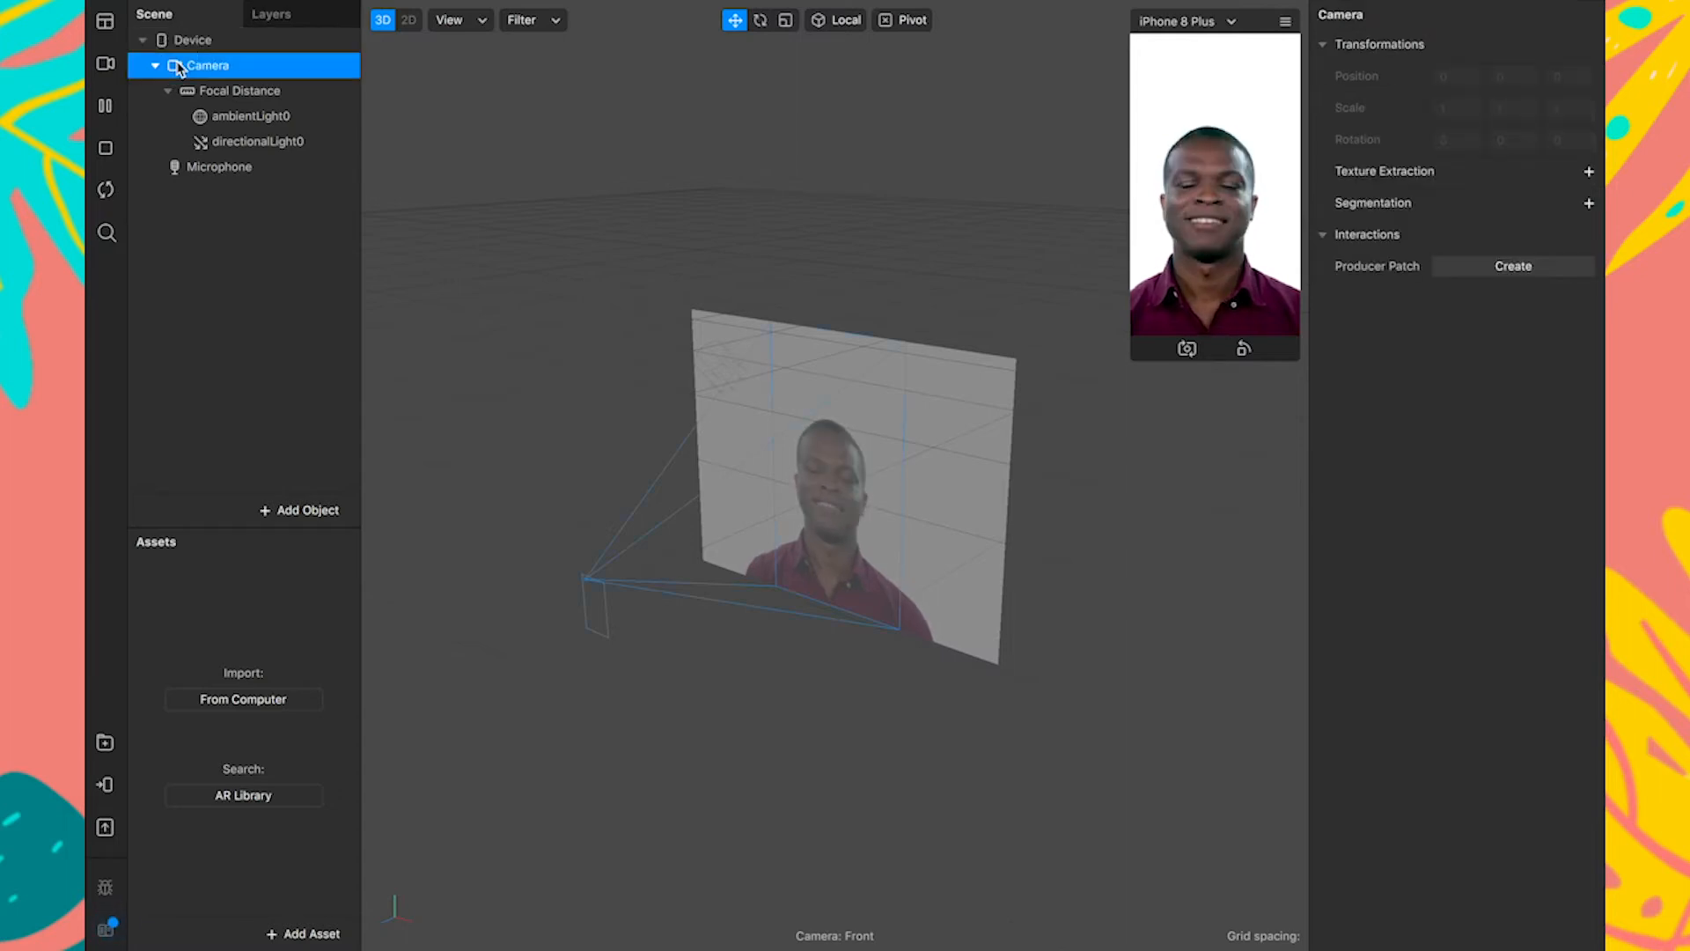
click(110, 67)
click(225, 180)
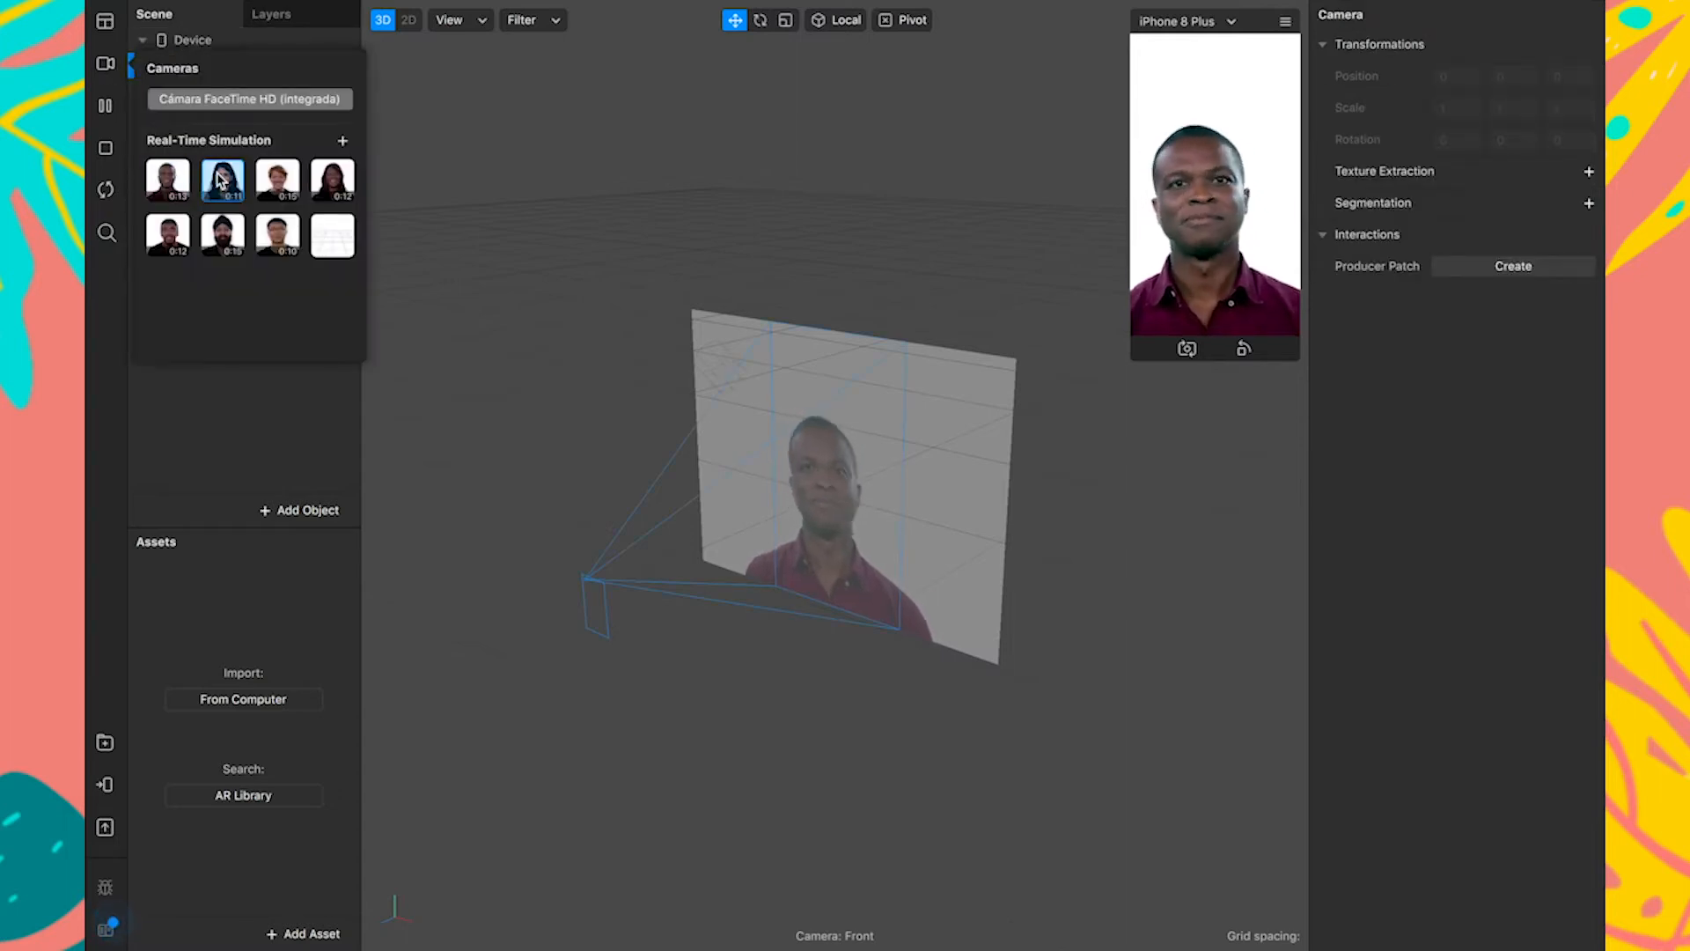
click(286, 189)
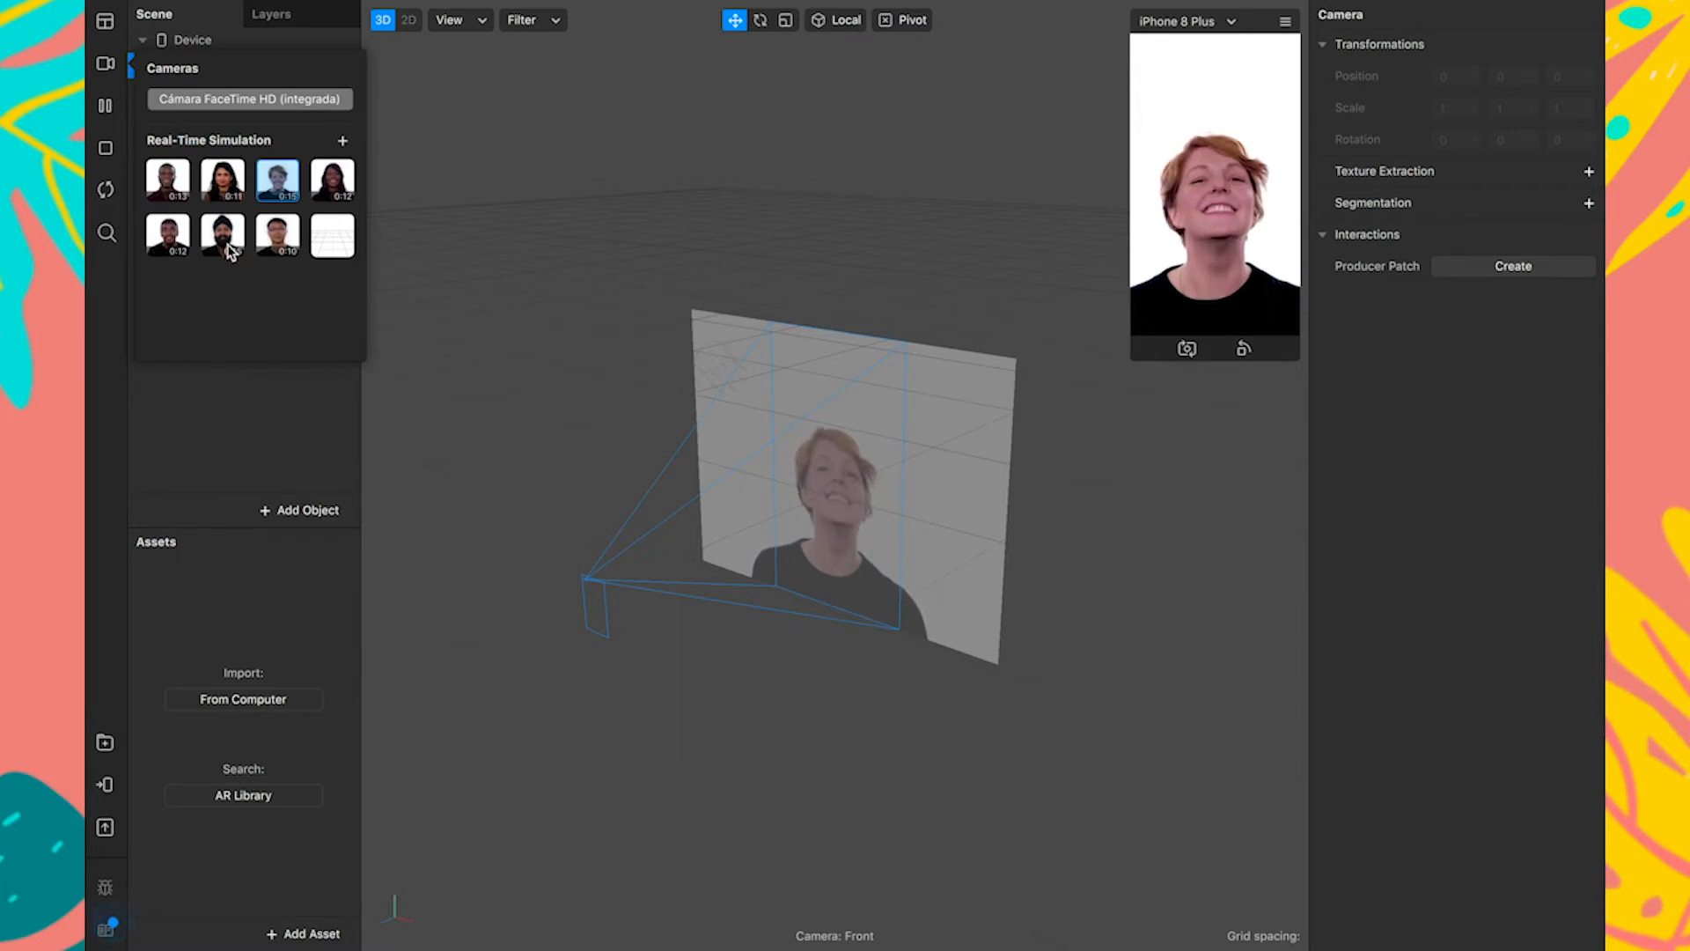
click(241, 441)
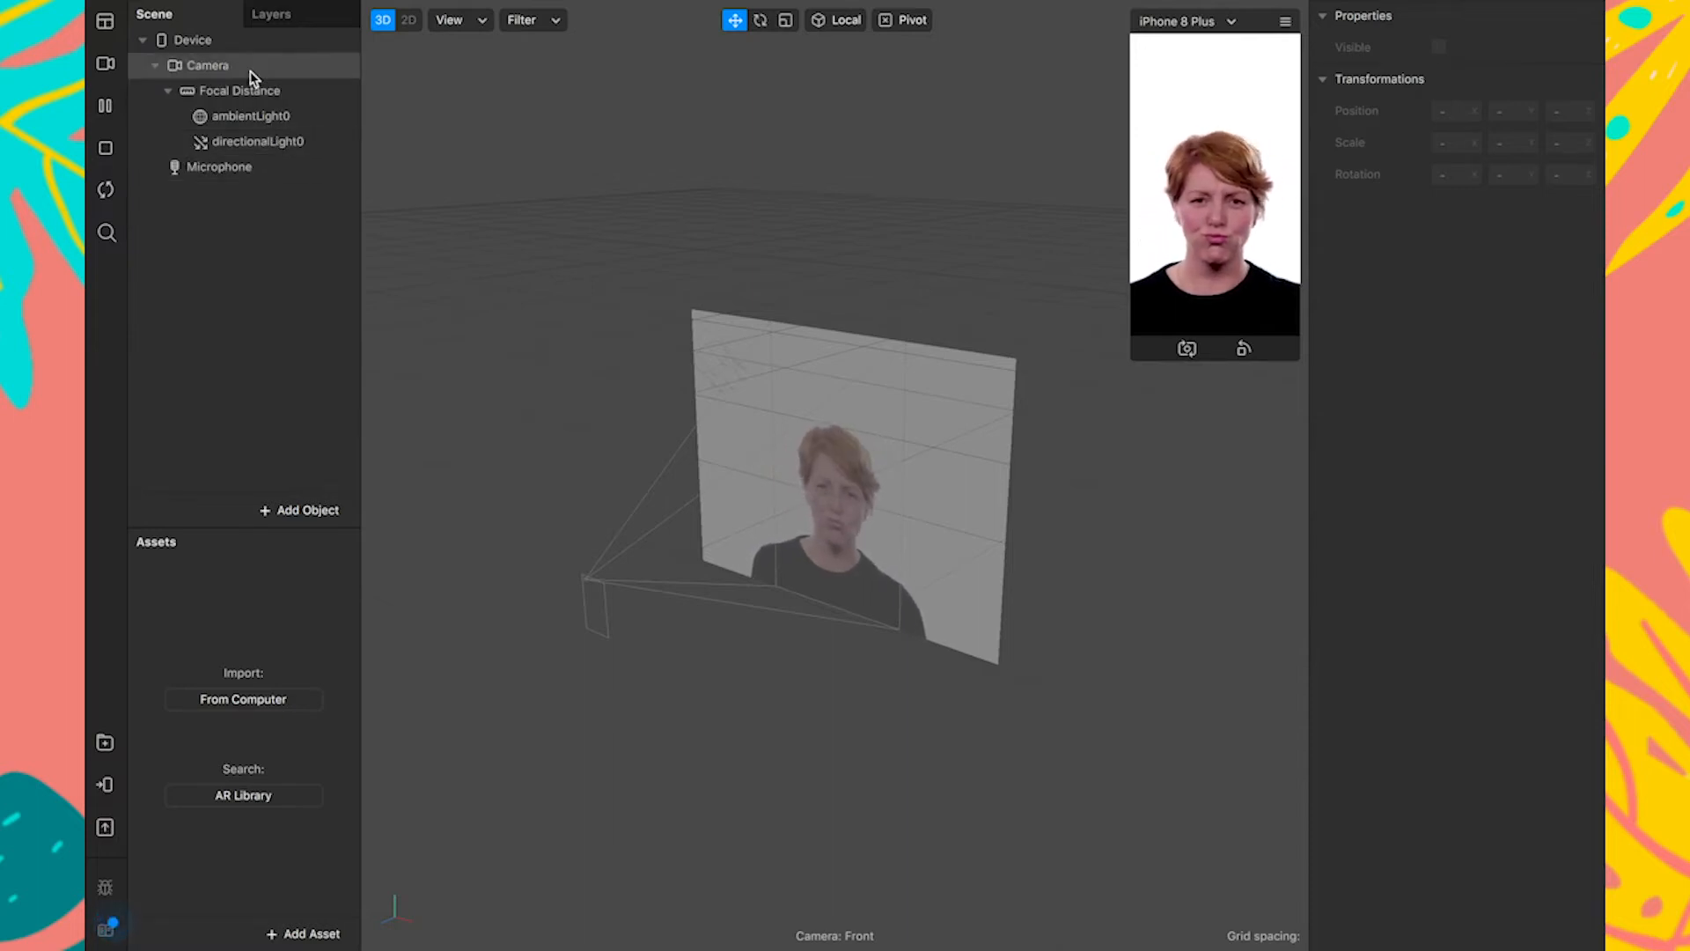
right_click(247, 101)
mouse_move(332, 107)
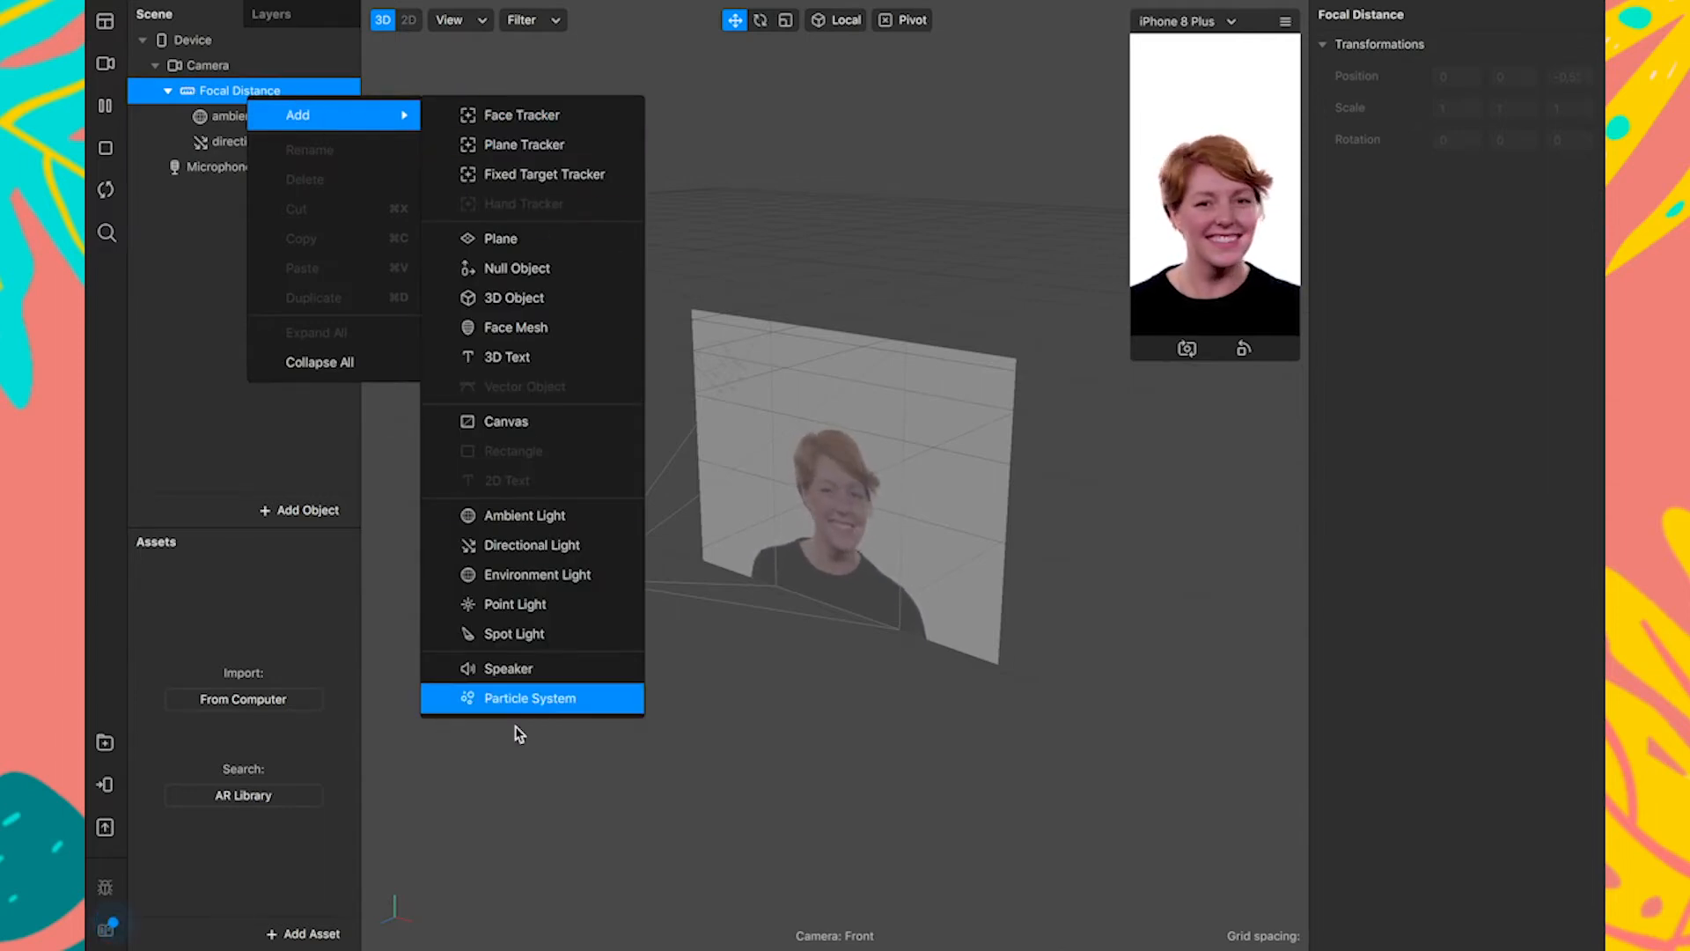
click(234, 416)
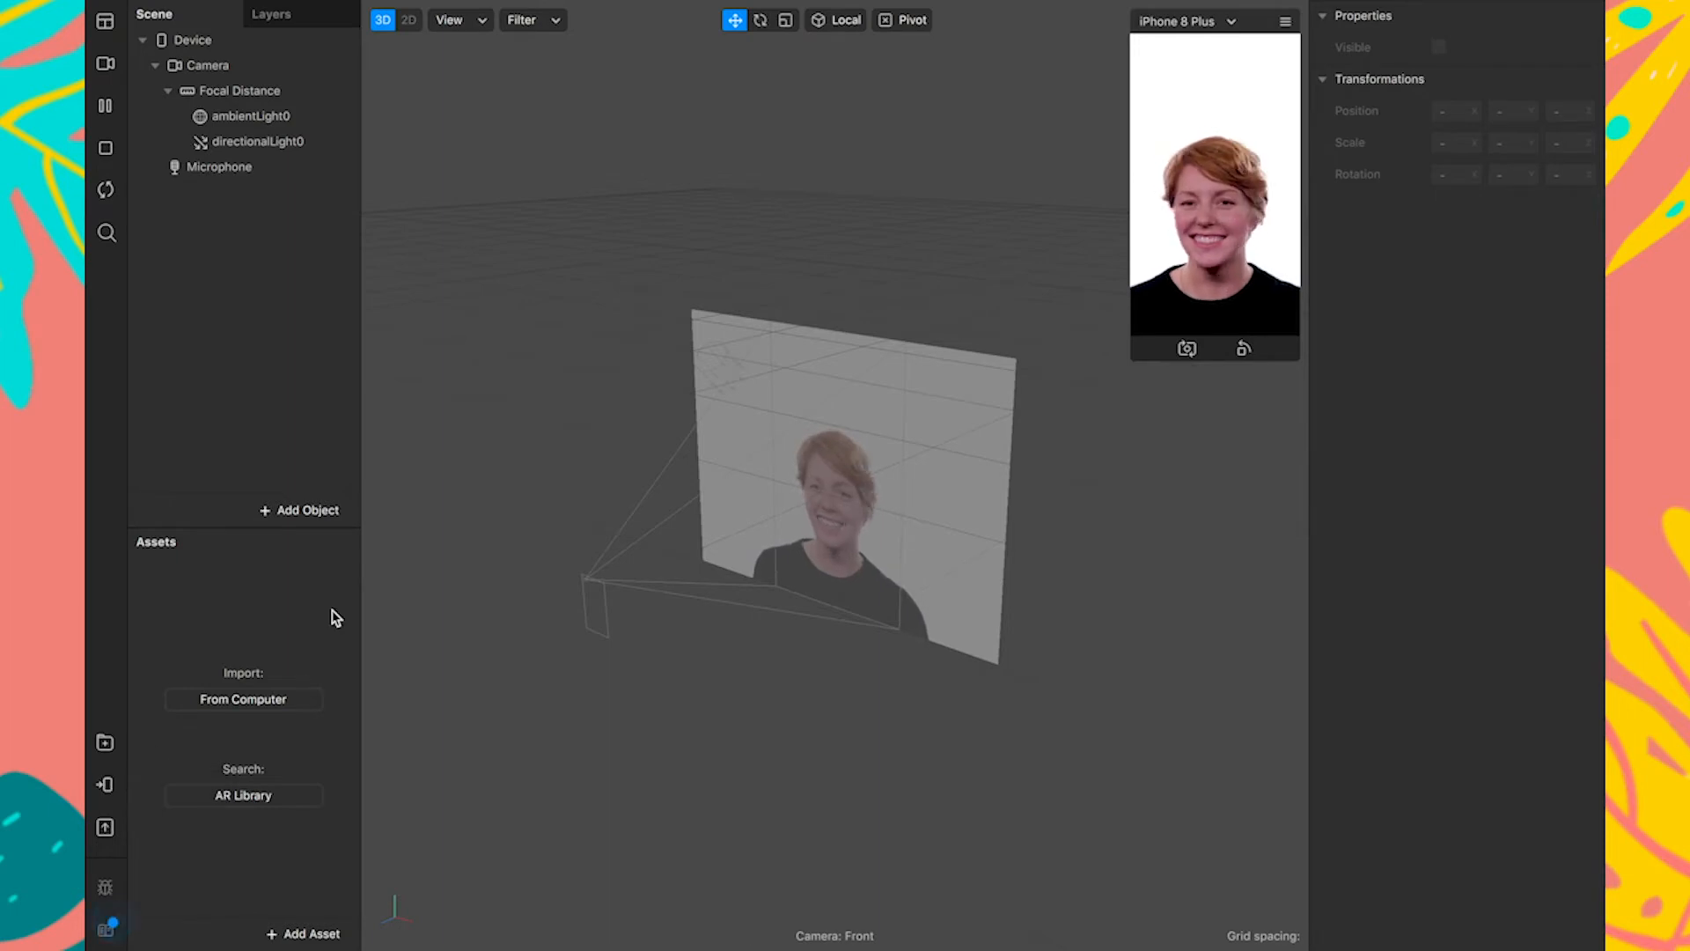
Add a Face Tracker under Focal Distance in the scene.
right_click(229, 100)
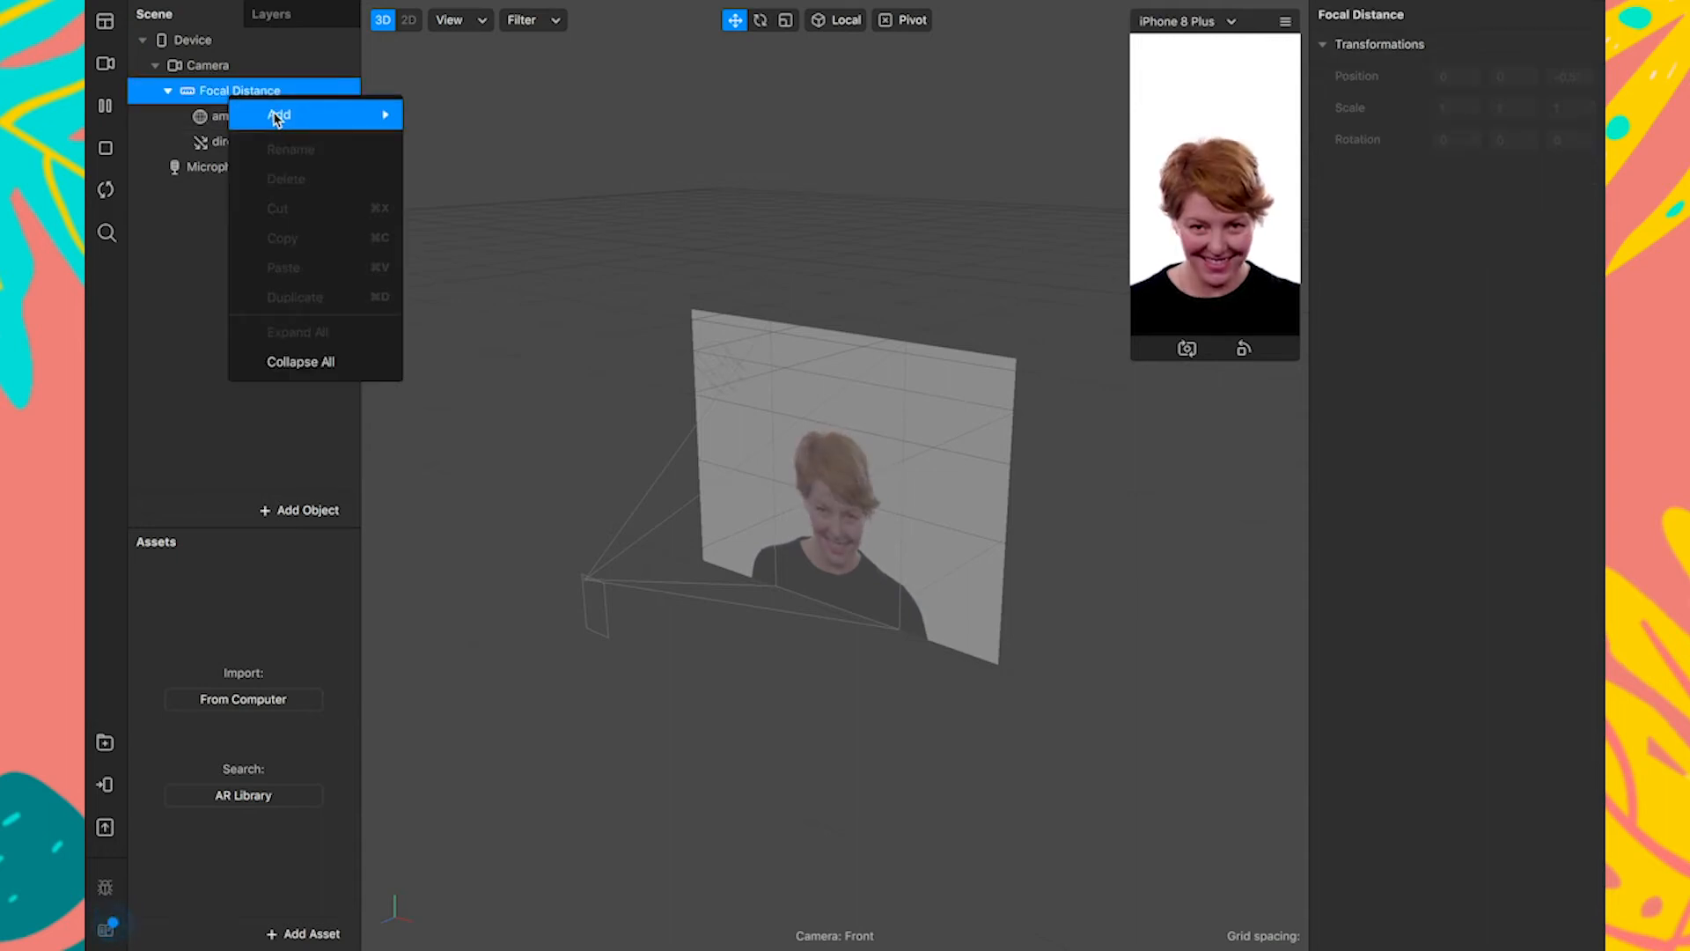
mouse_move(276, 117)
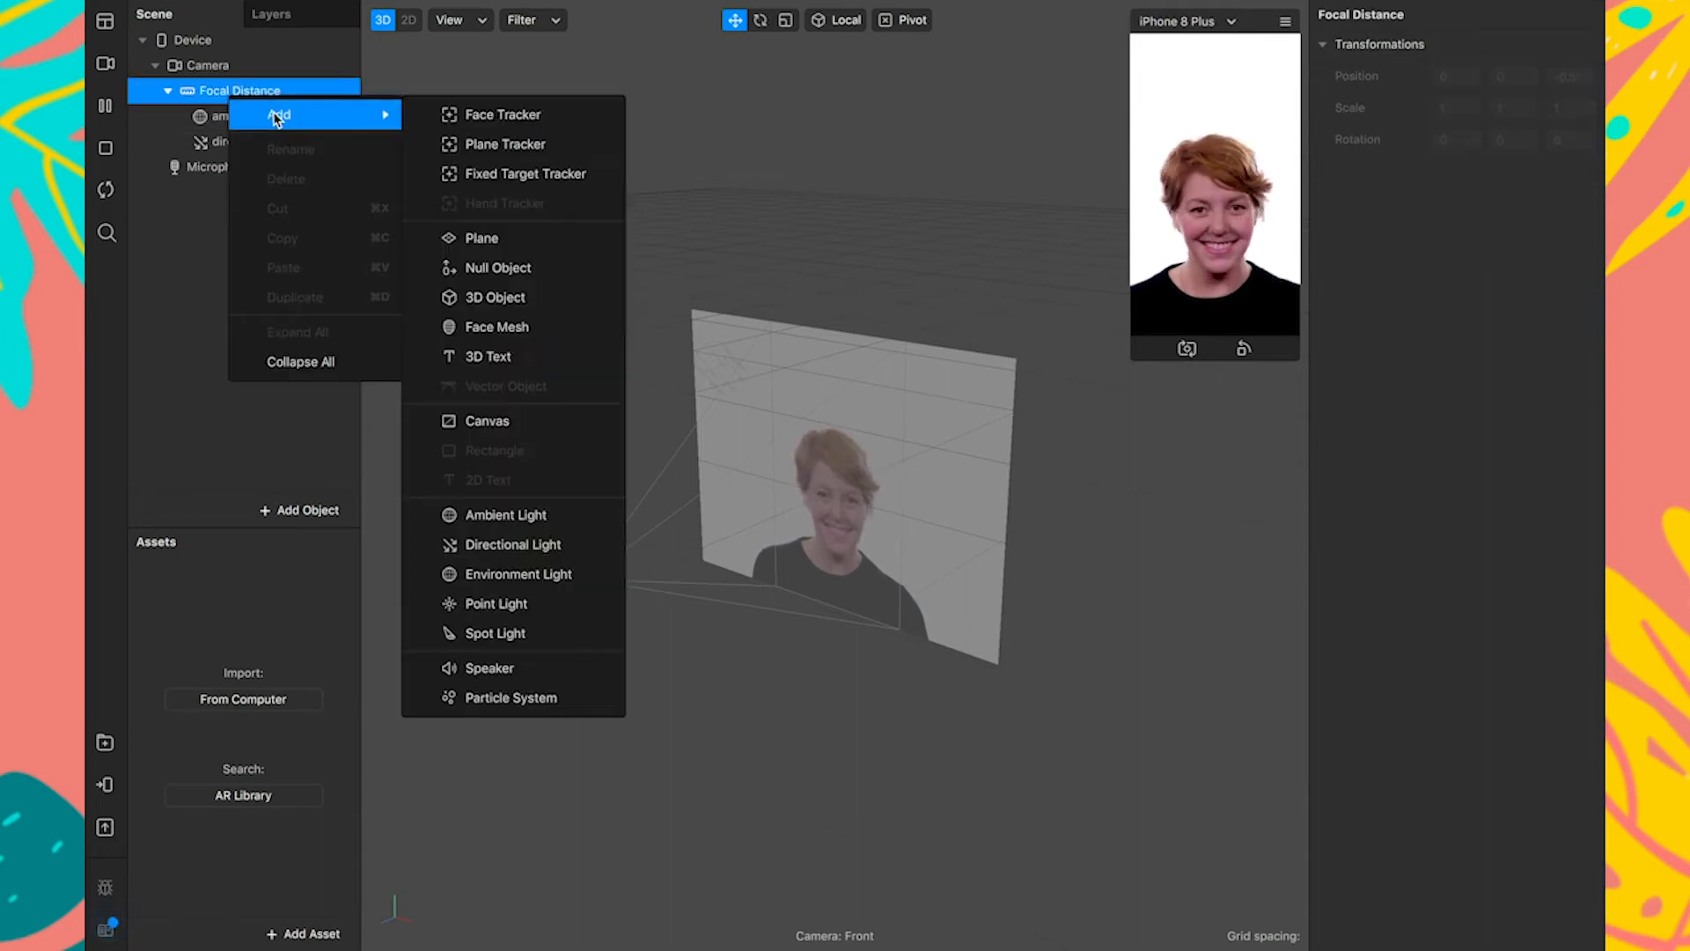
click(503, 113)
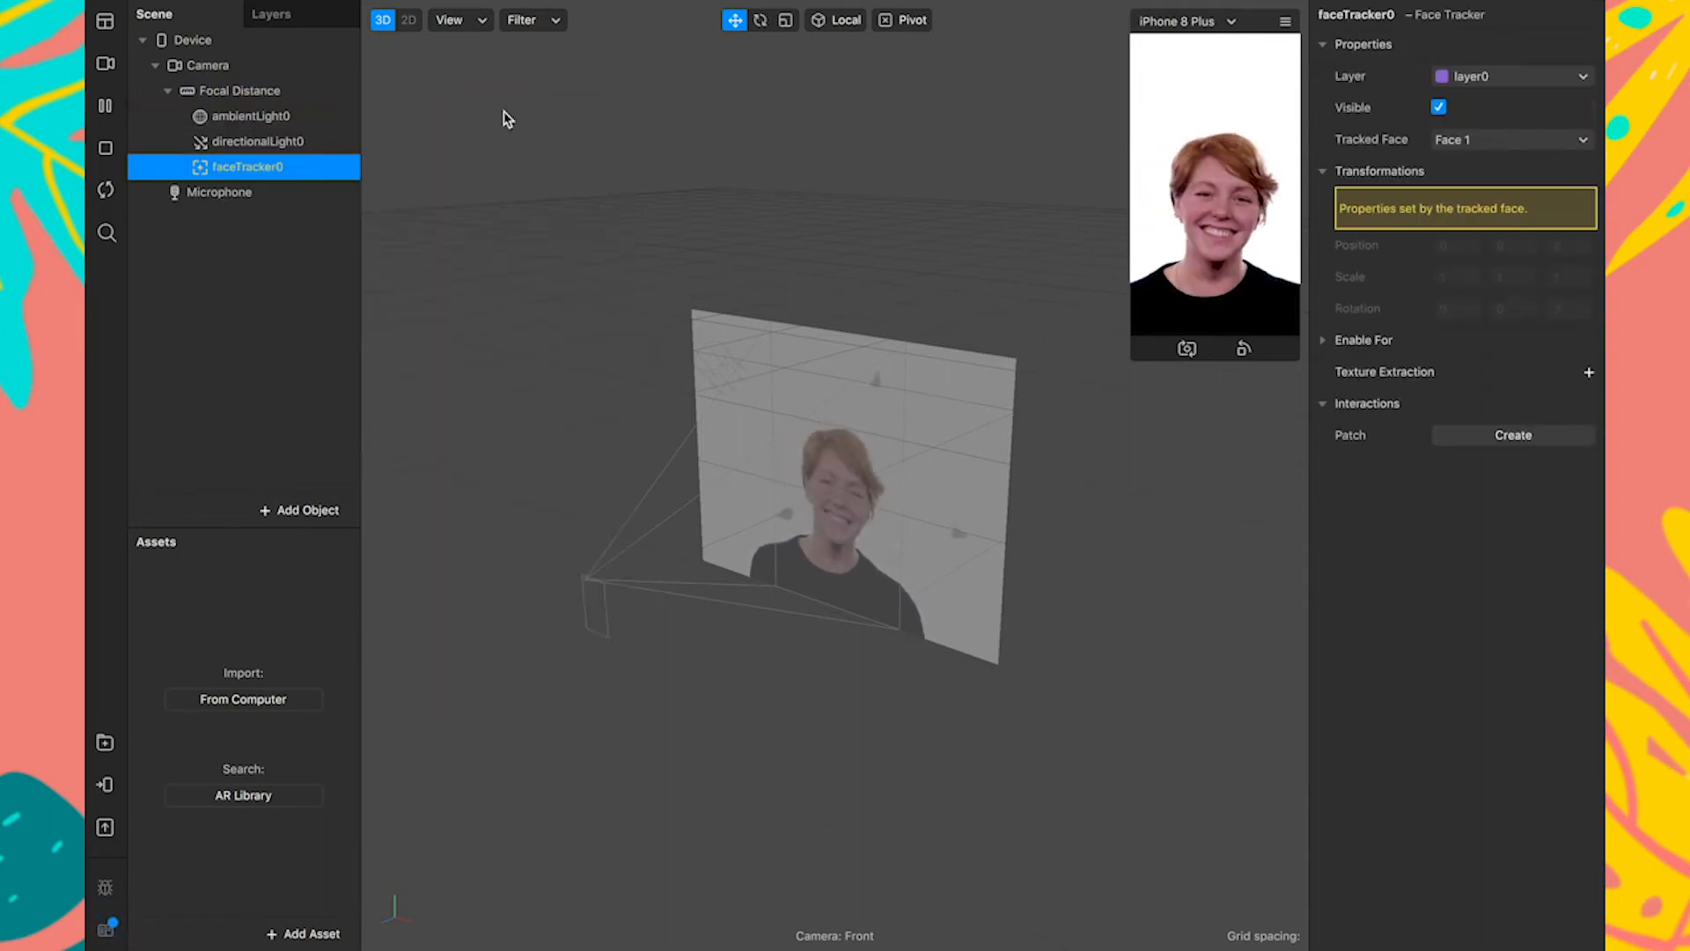
Add a Face Mesh as a child of the face tracker and enlarge the simulator preview.
right_click(275, 173)
mouse_move(327, 190)
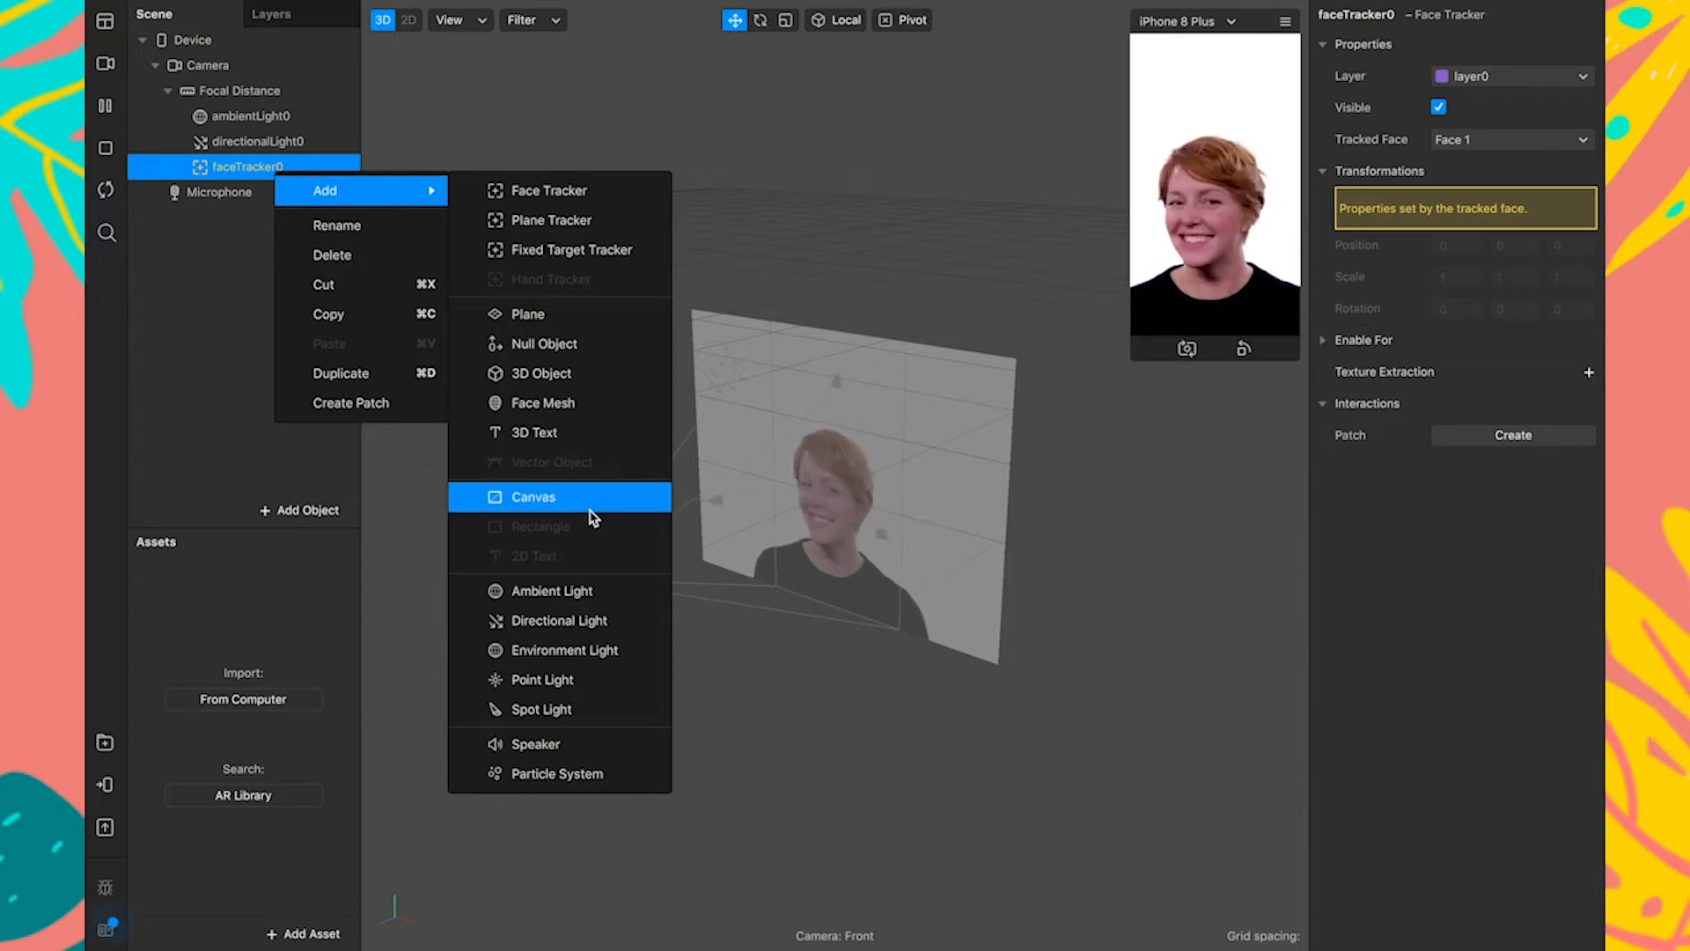
click(556, 413)
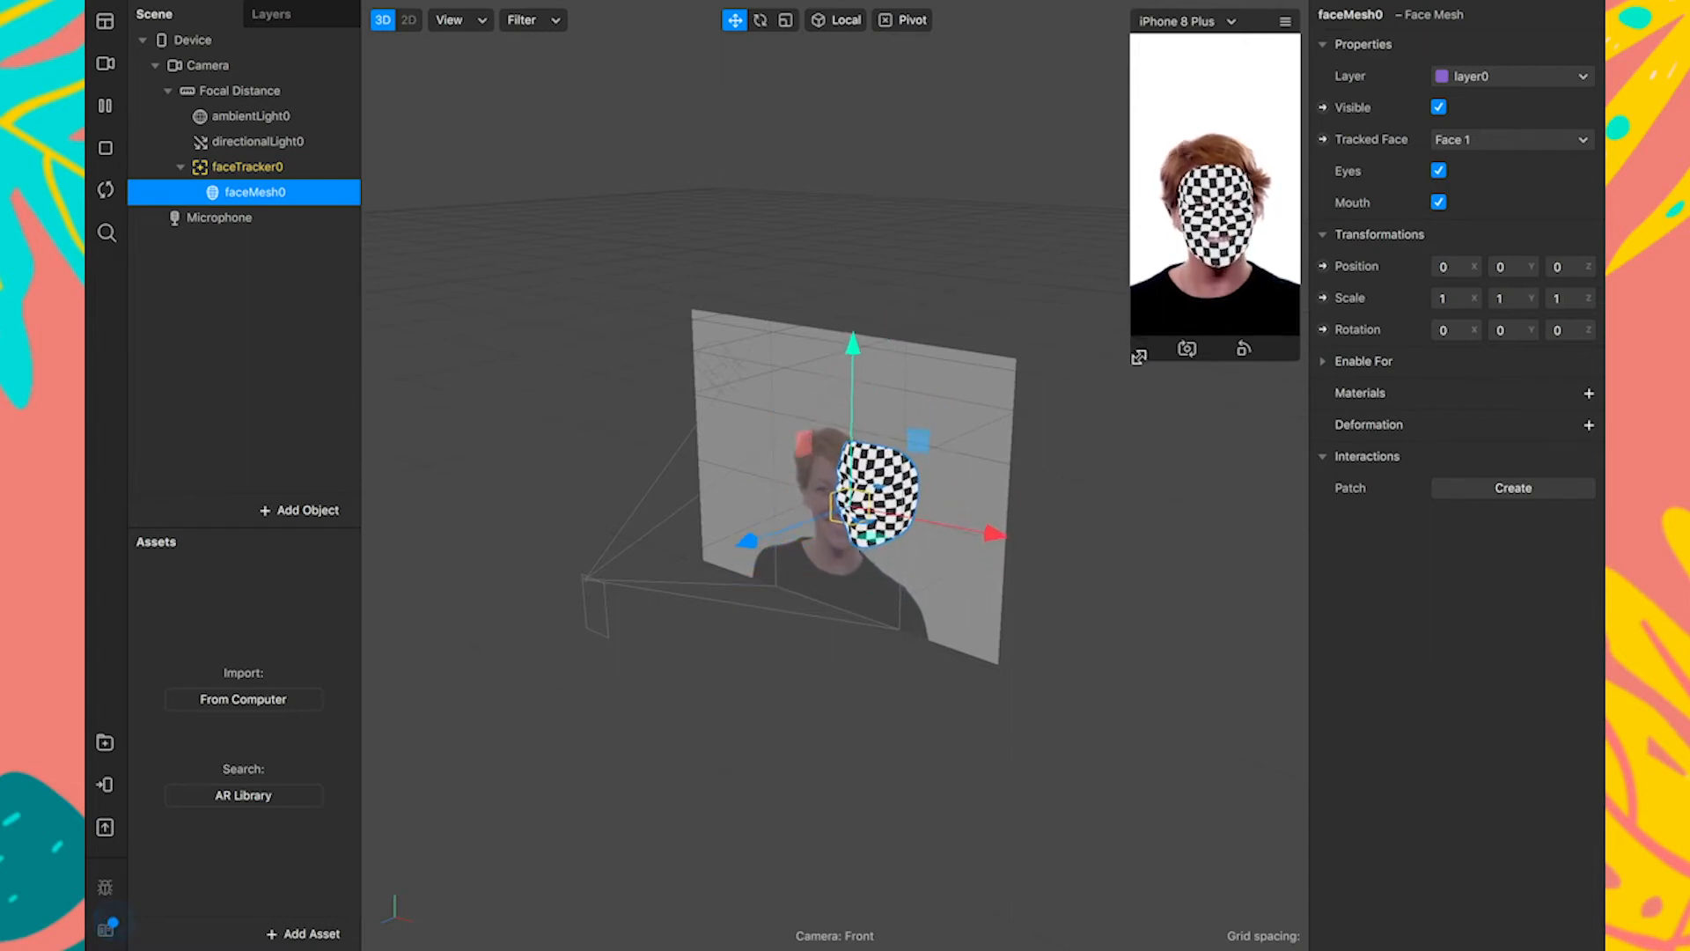
drag(1139, 356, 1074, 393)
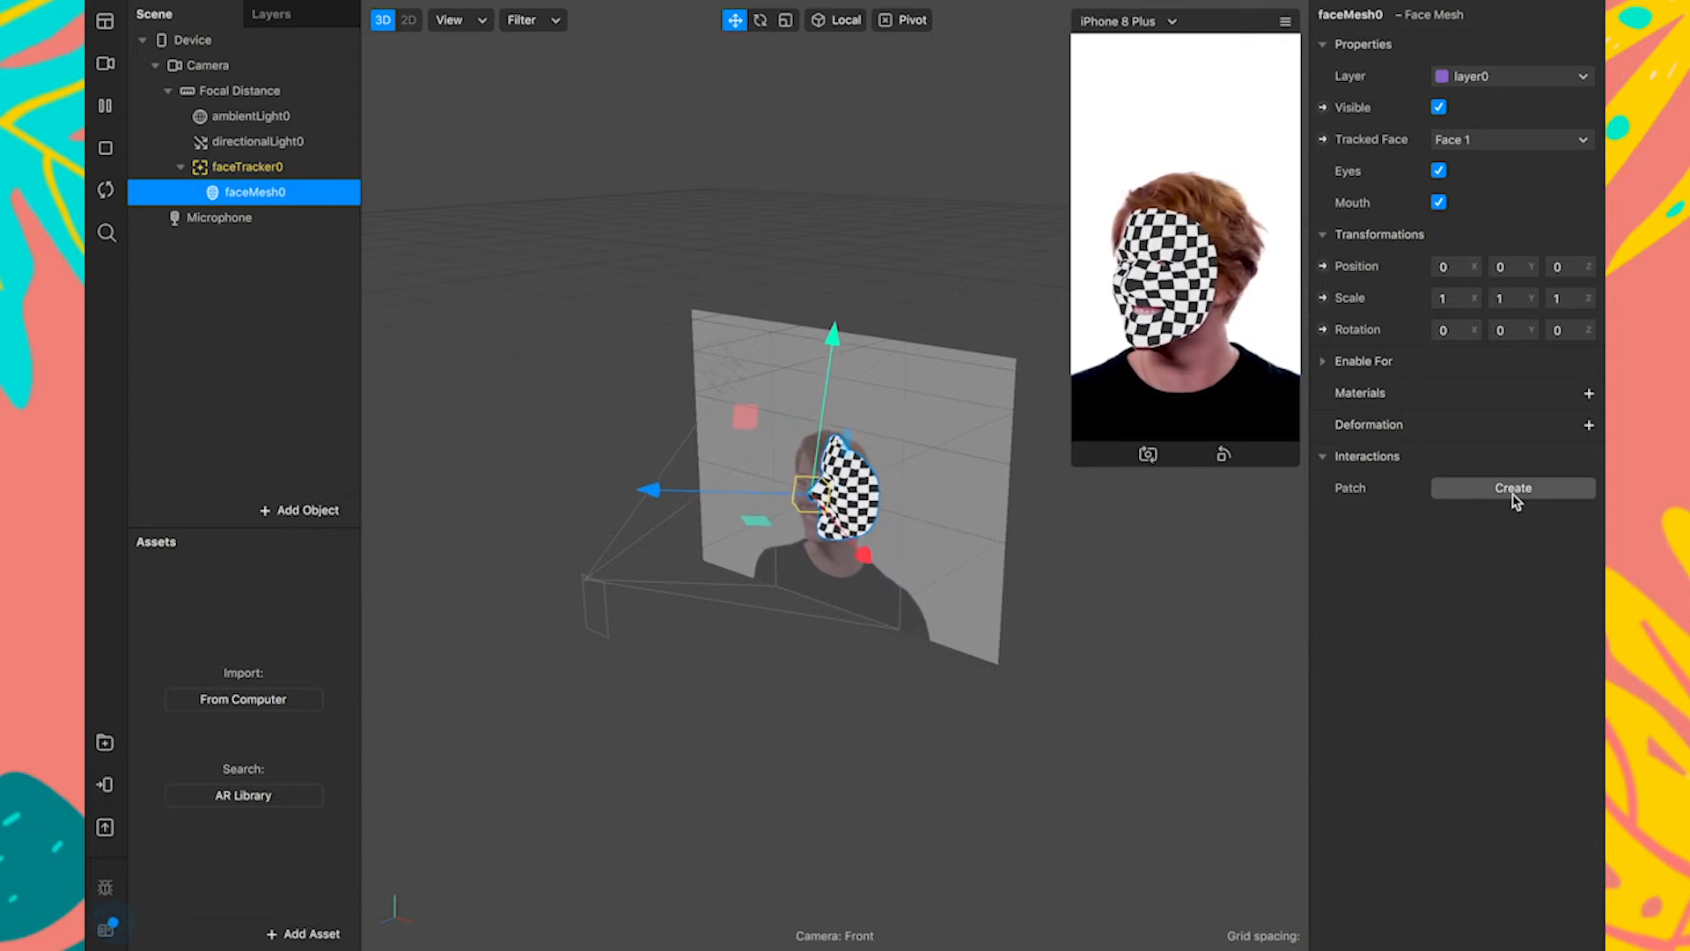
Give the face mesh a new material and pause the simulation video.
click(1589, 395)
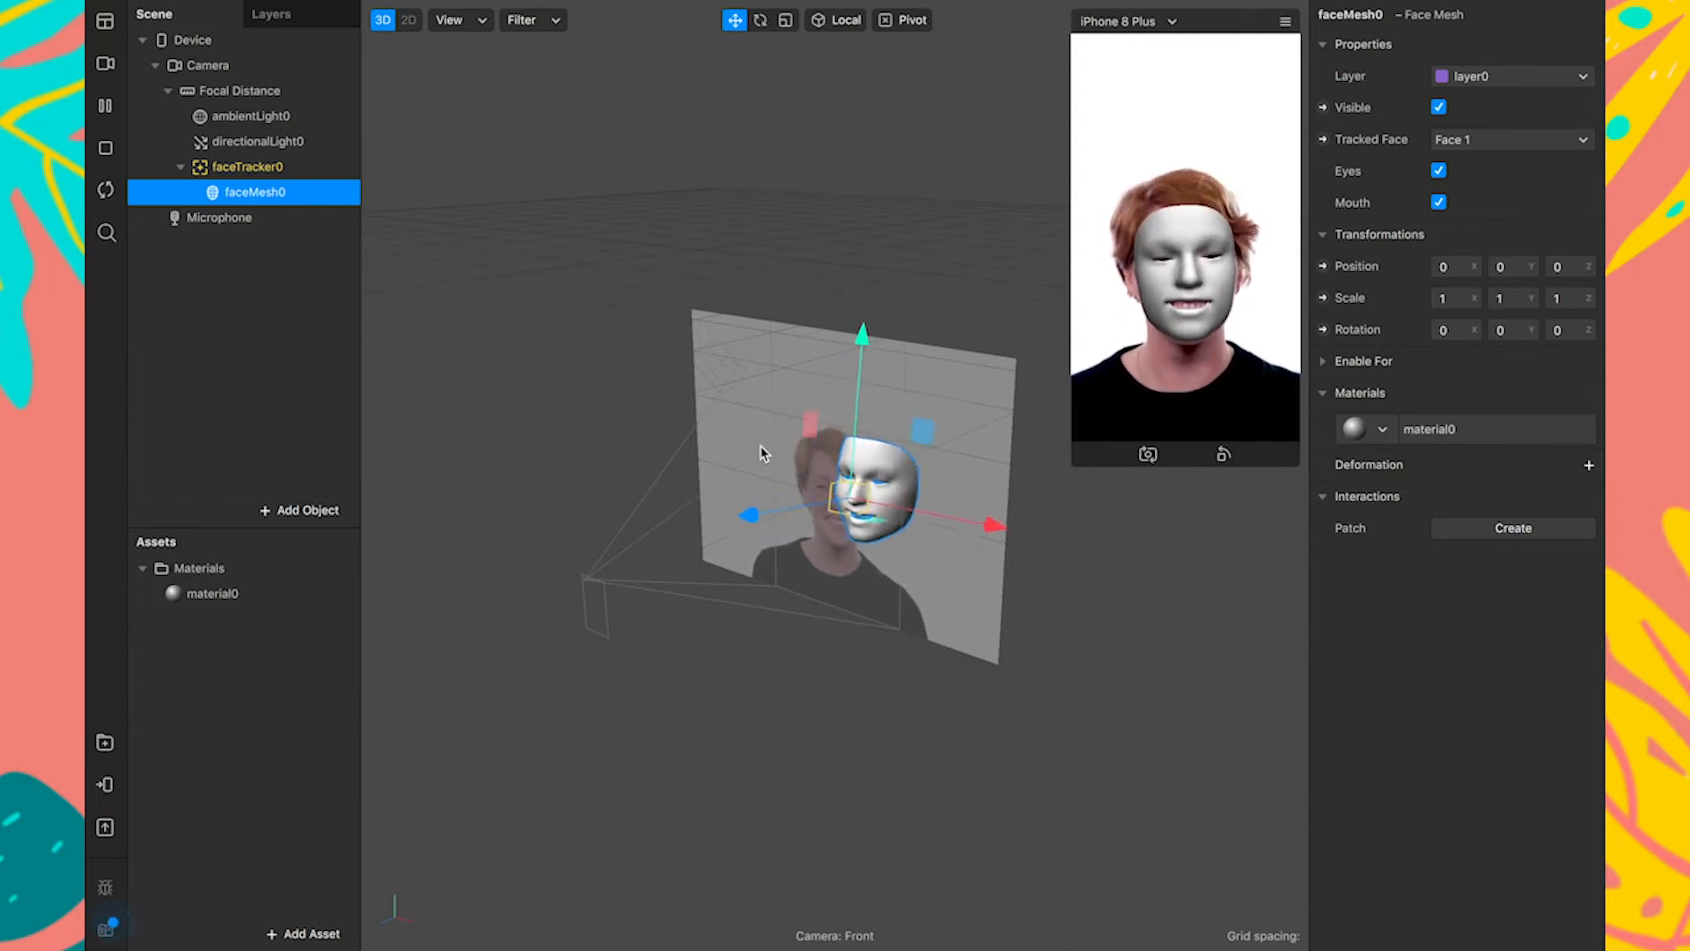
click(746, 607)
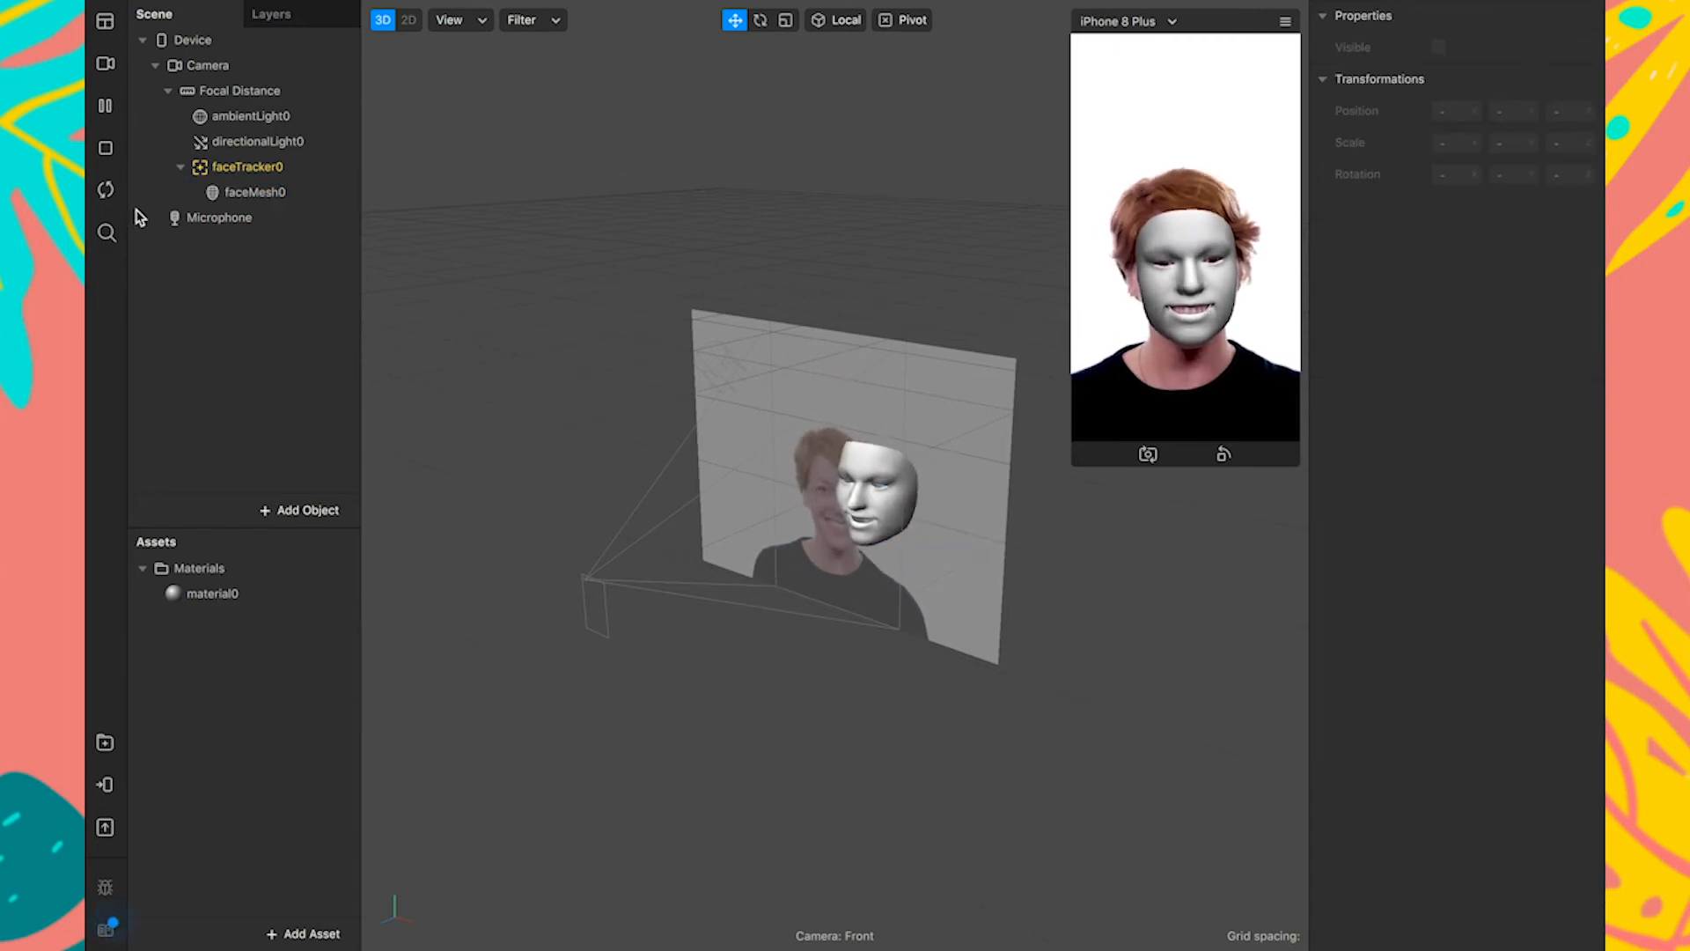
click(114, 110)
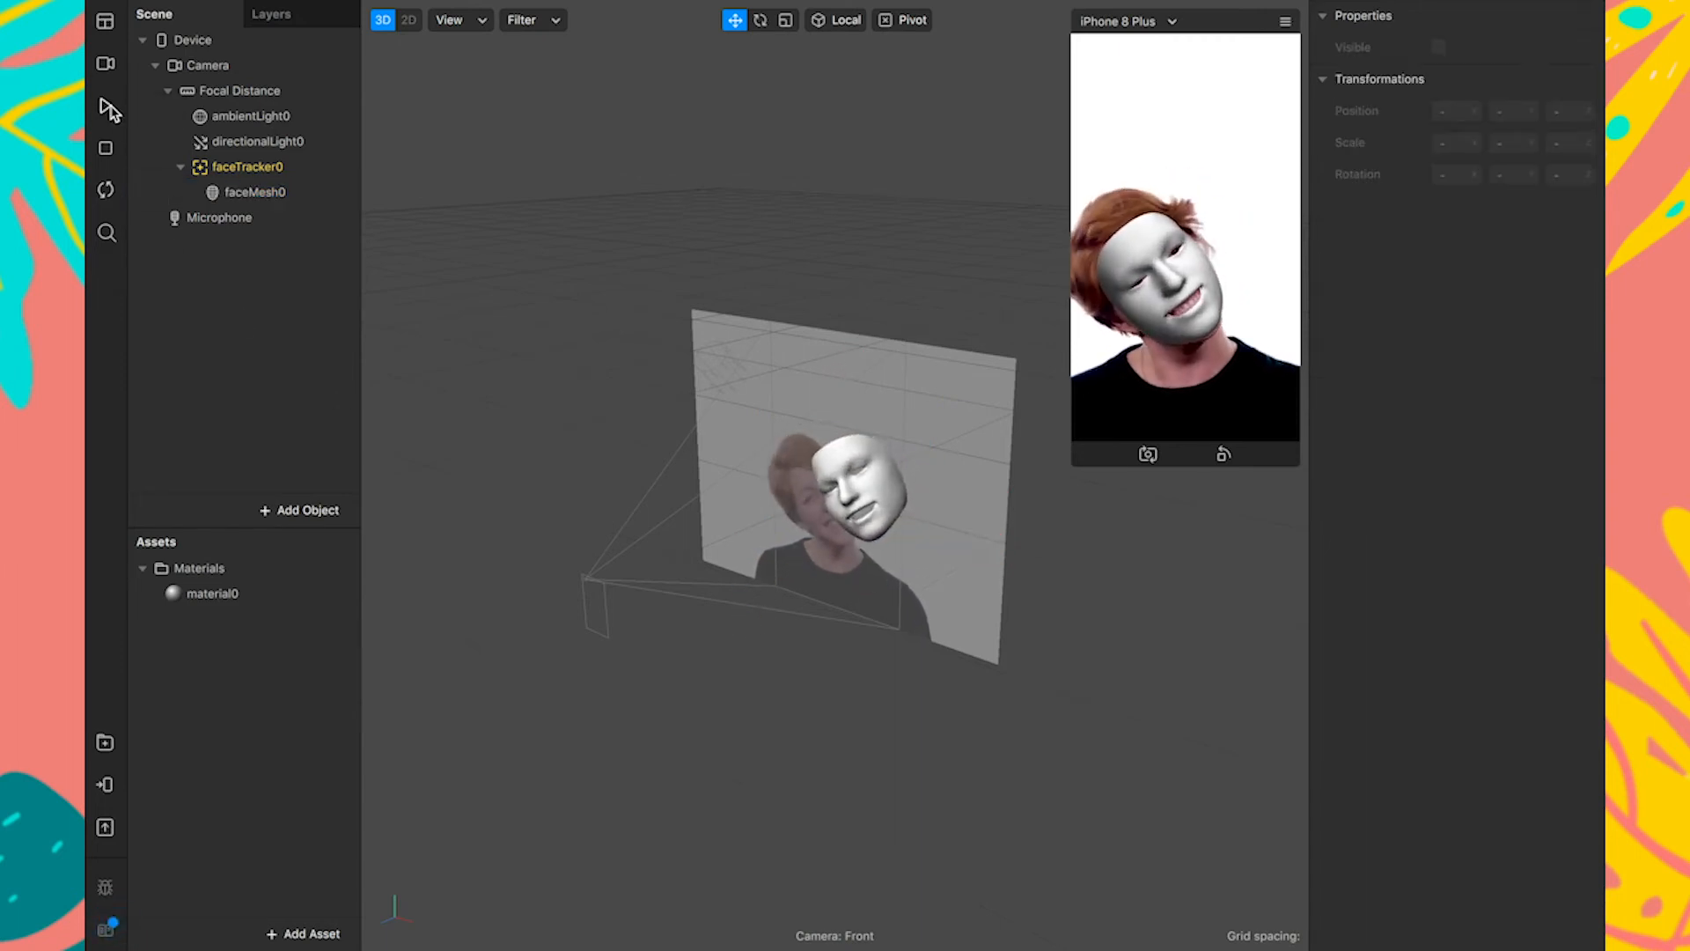
Try moving the face mesh slightly forward along its depth axis and undo the move.
click(863, 508)
drag(759, 520, 754, 521)
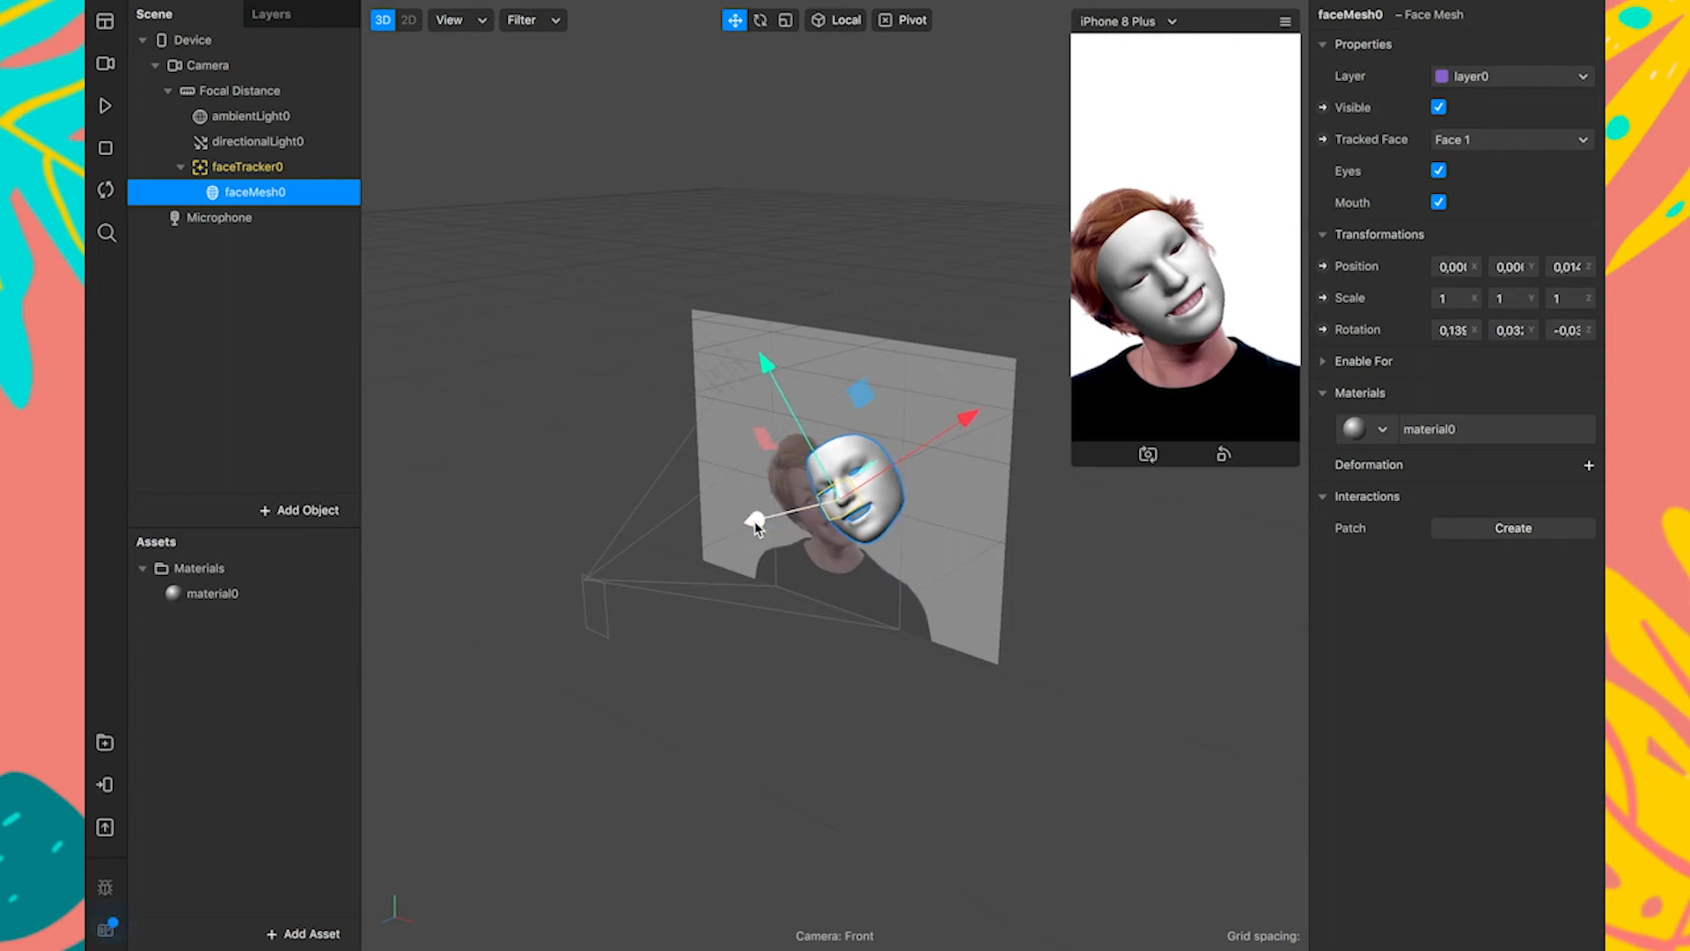
key(super+z)
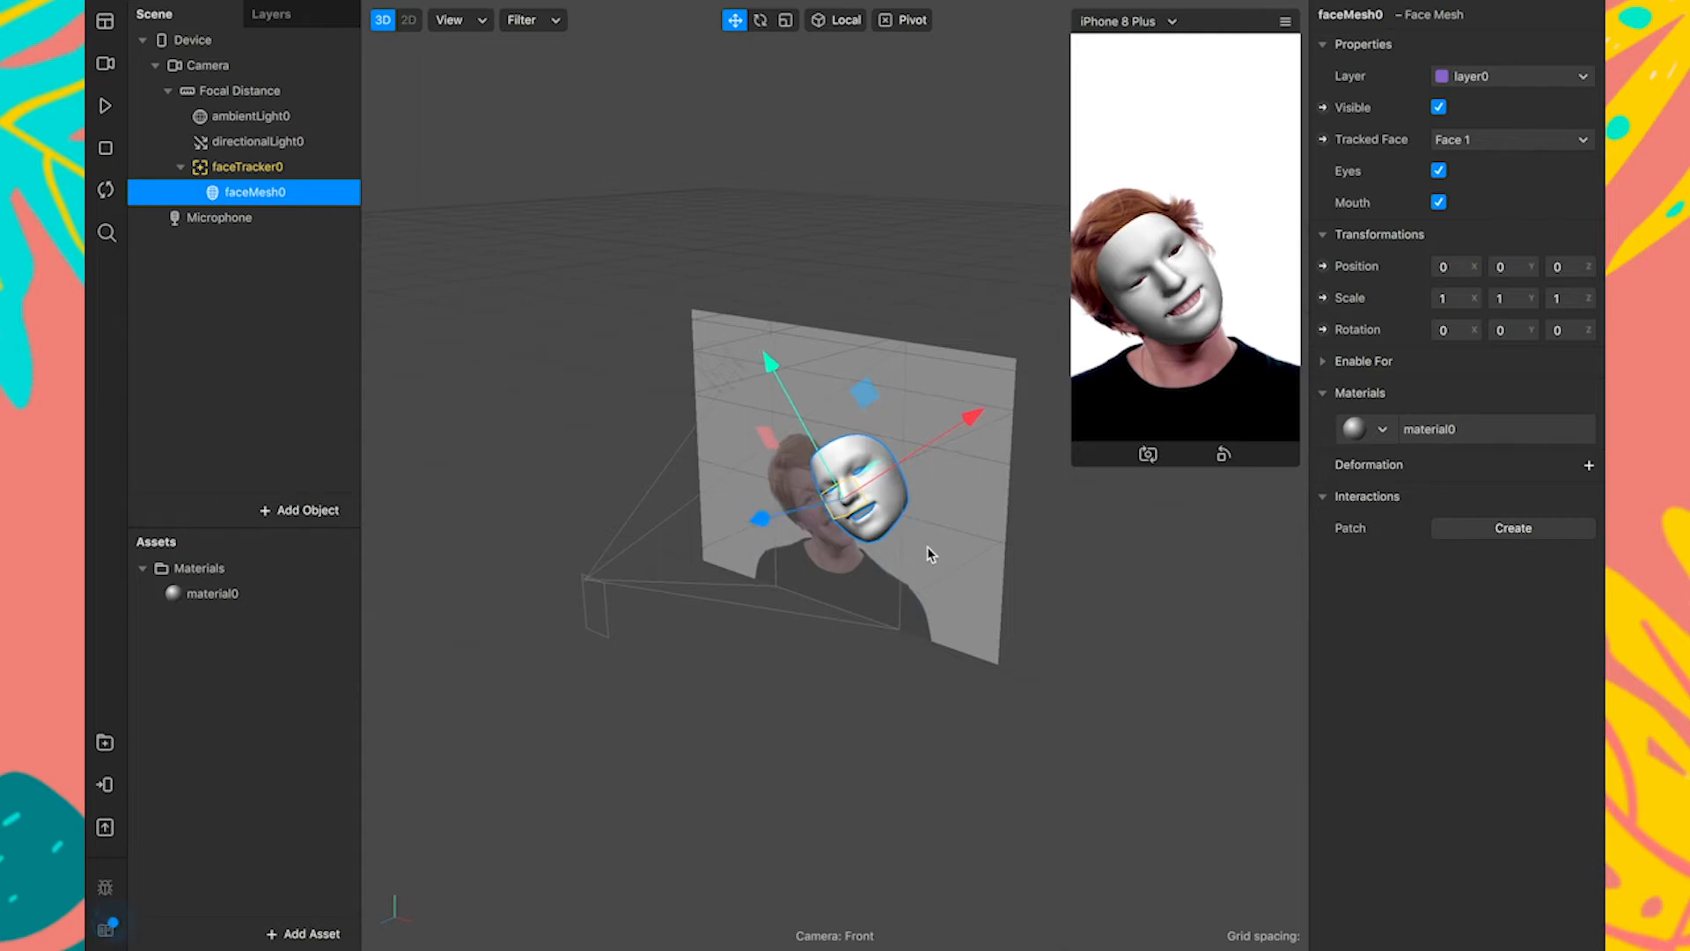
Open the face mesh's material and rename it as Pecas.
click(1438, 429)
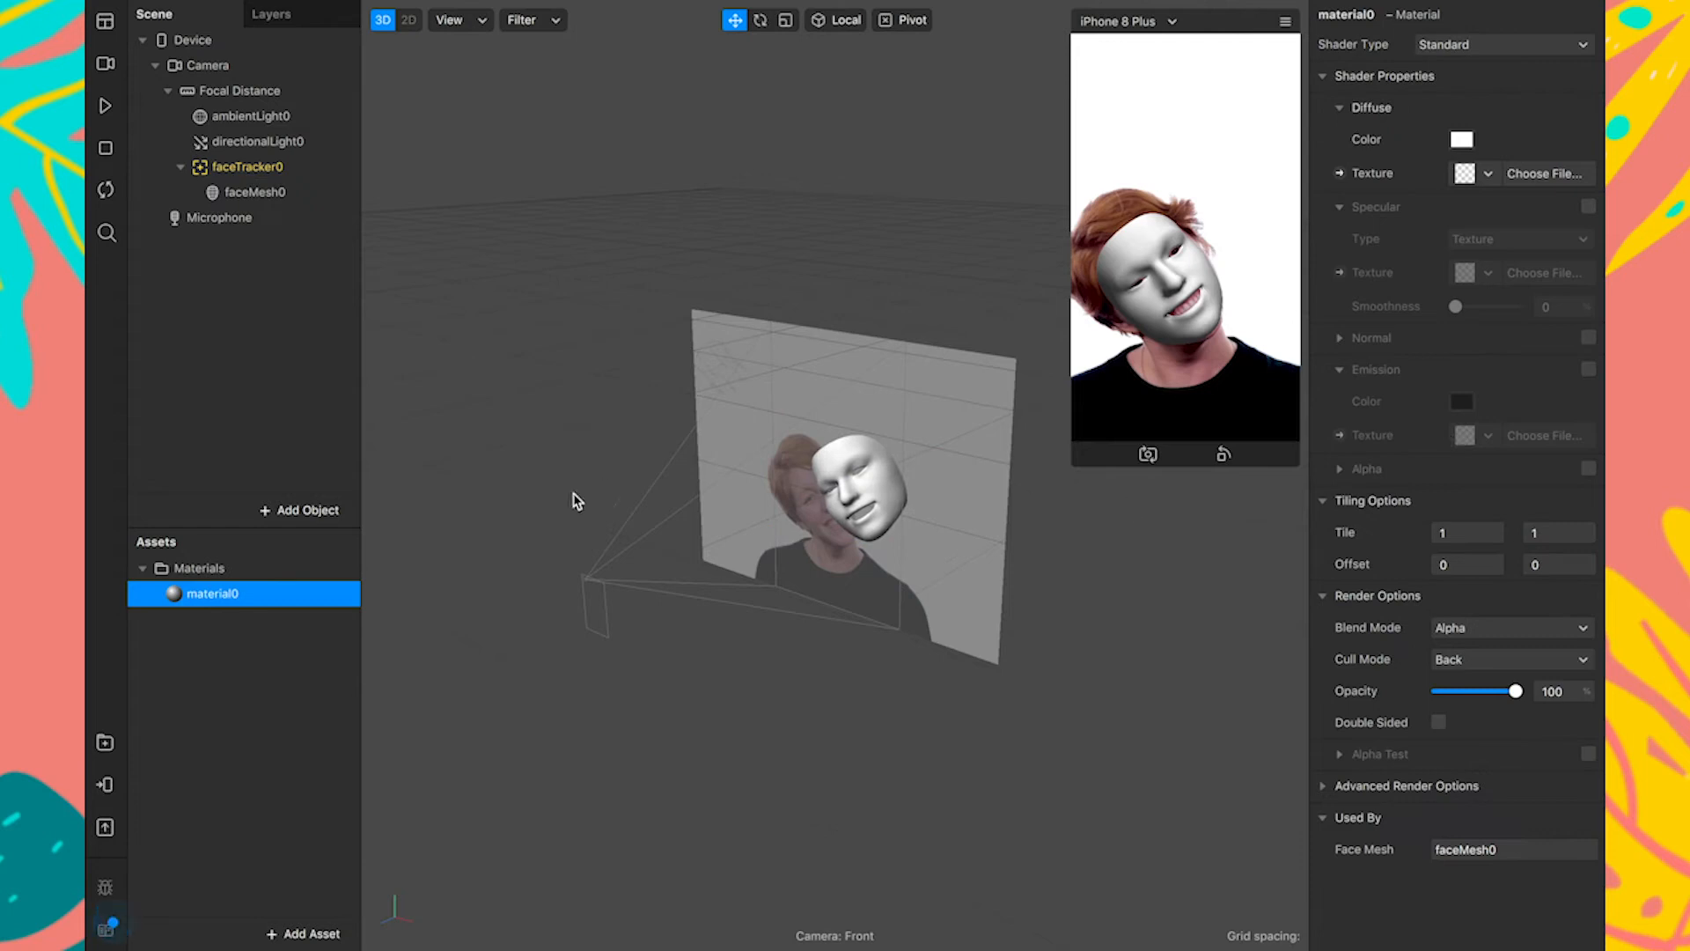
double_click(247, 594)
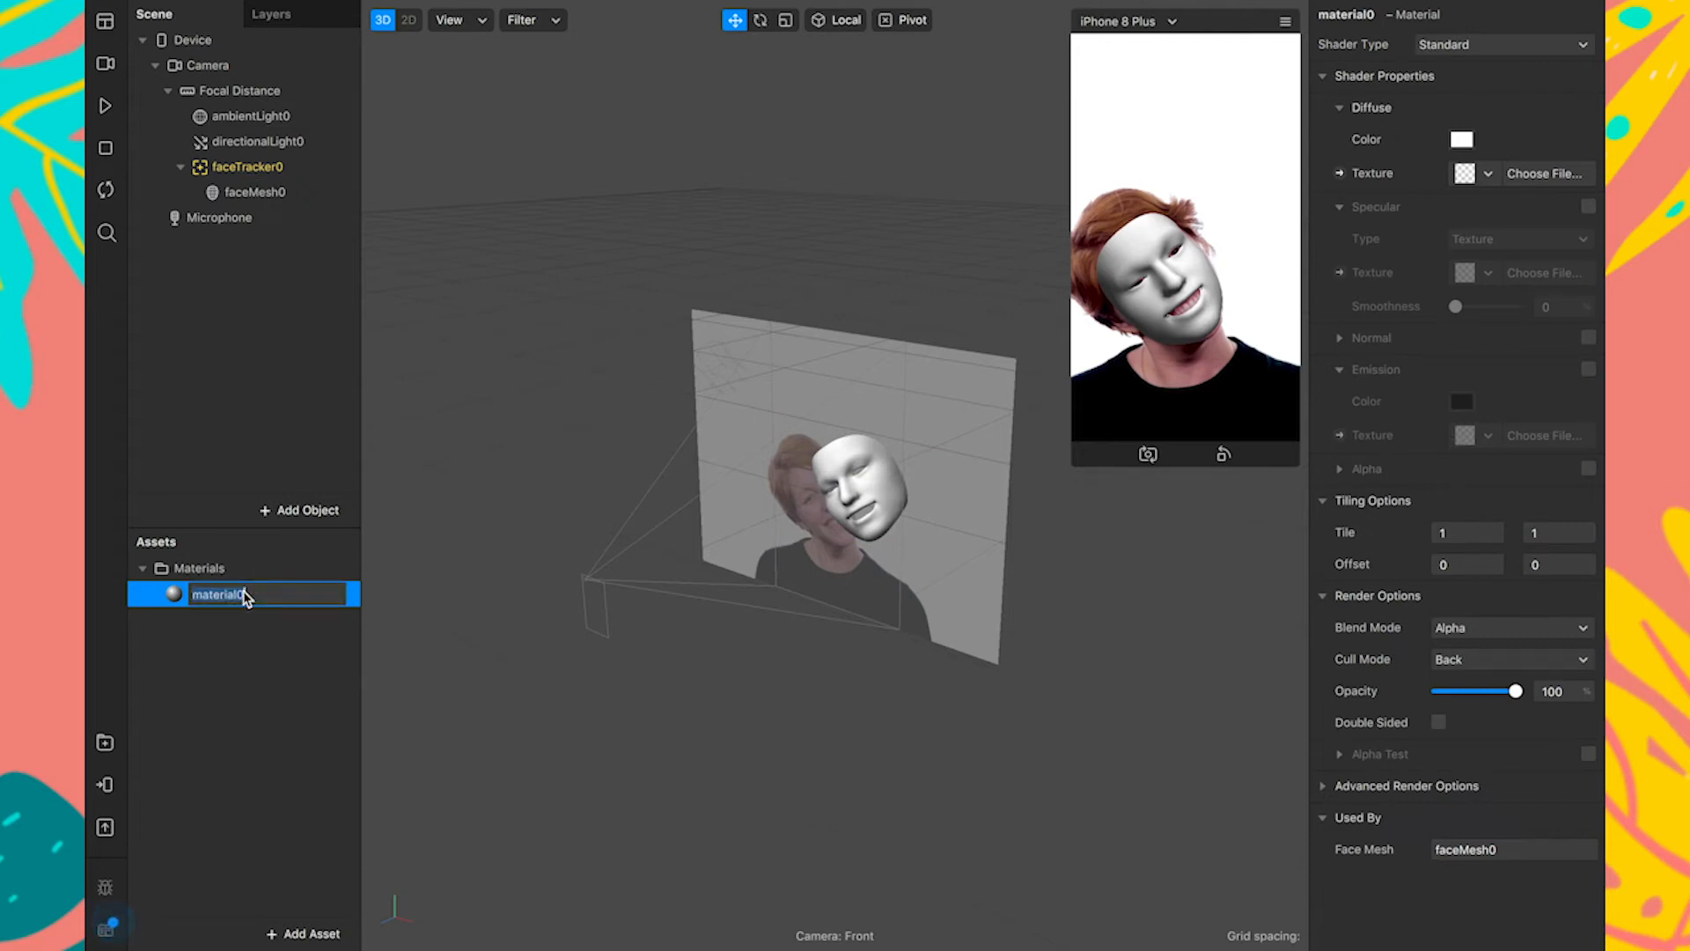
key(BackSpace)
text(Pecas)
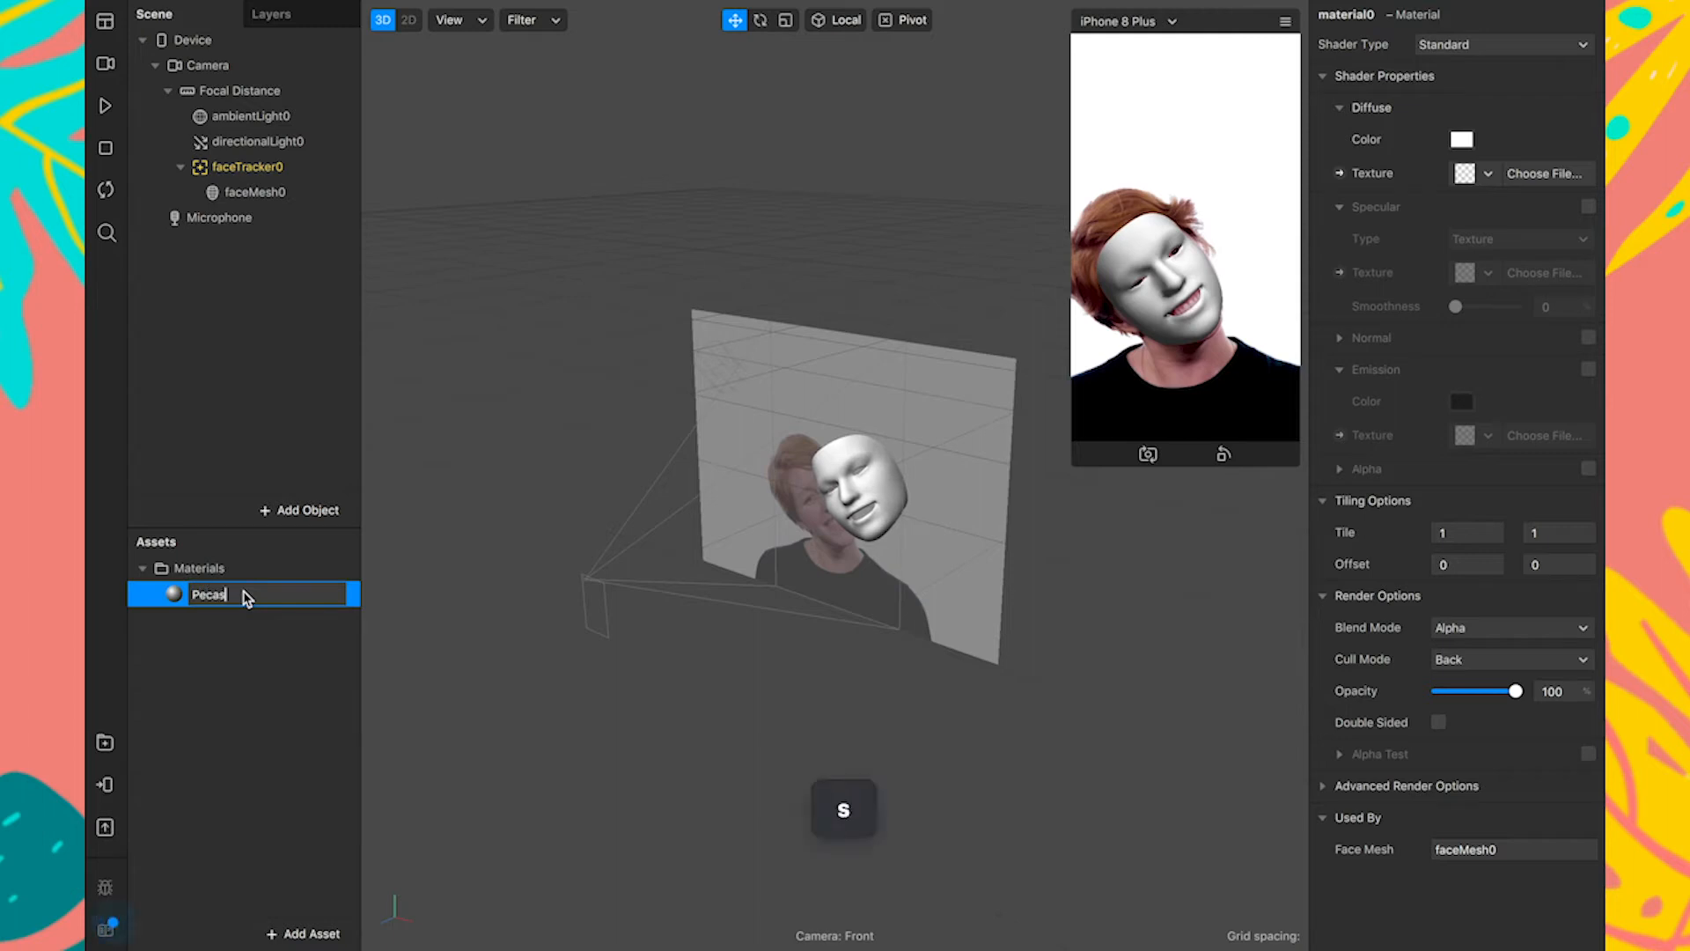
key(Return)
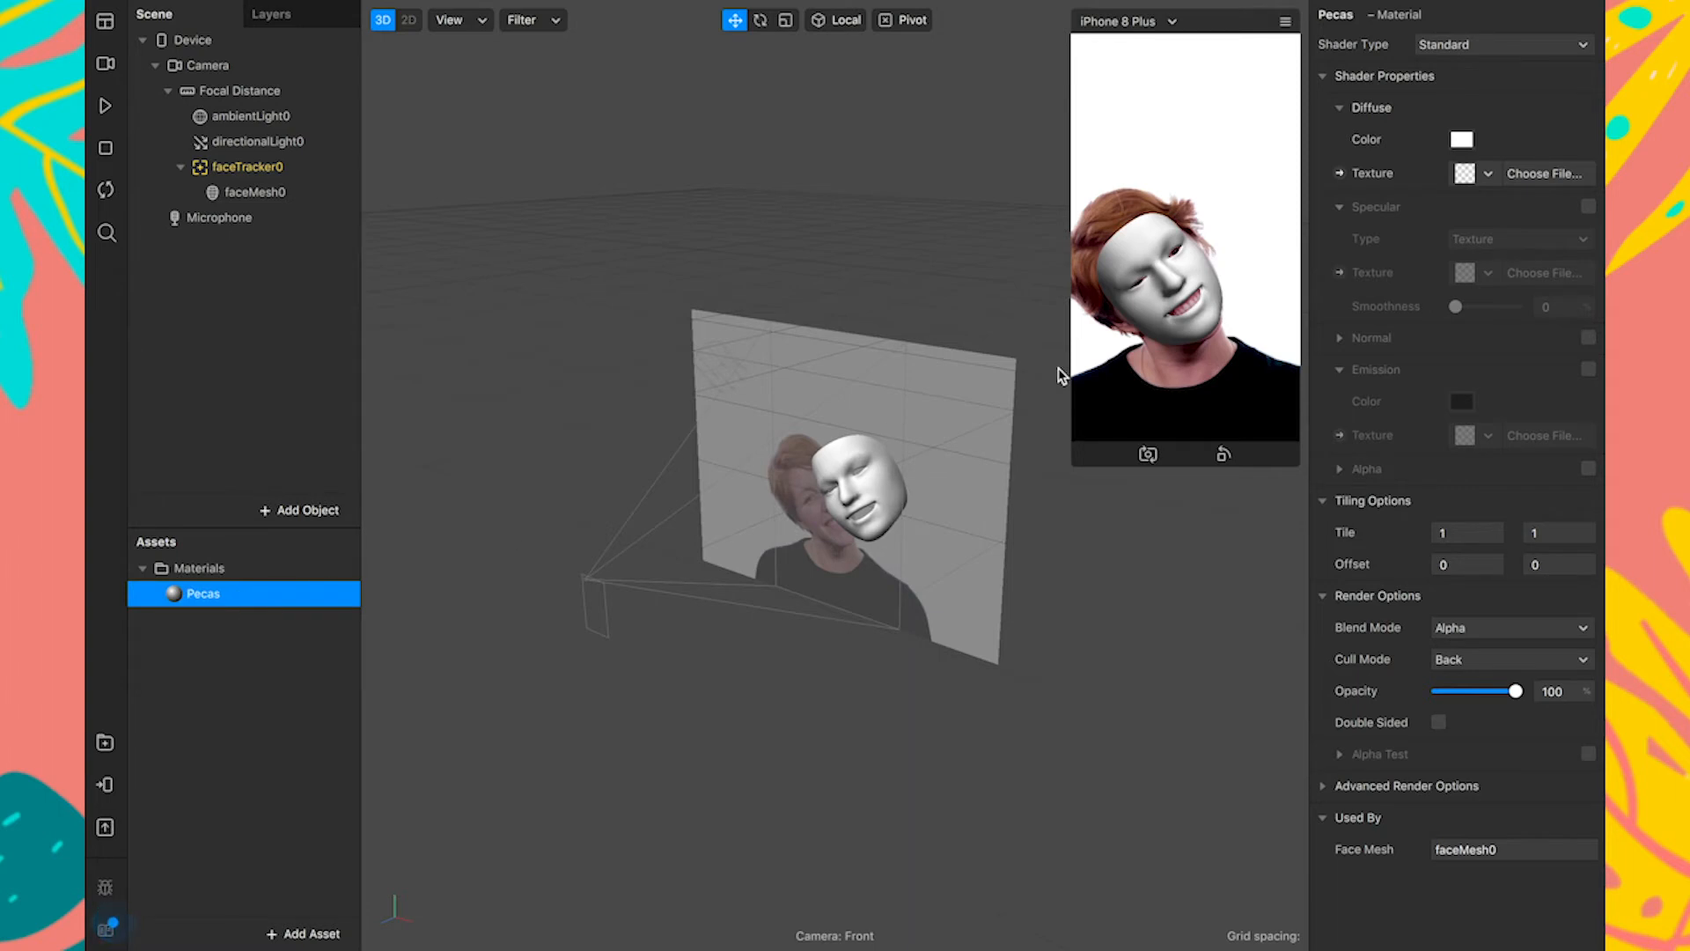
Apply pecas.png from the pngs folder as the diffuse texture of the Pecas material.
click(1489, 175)
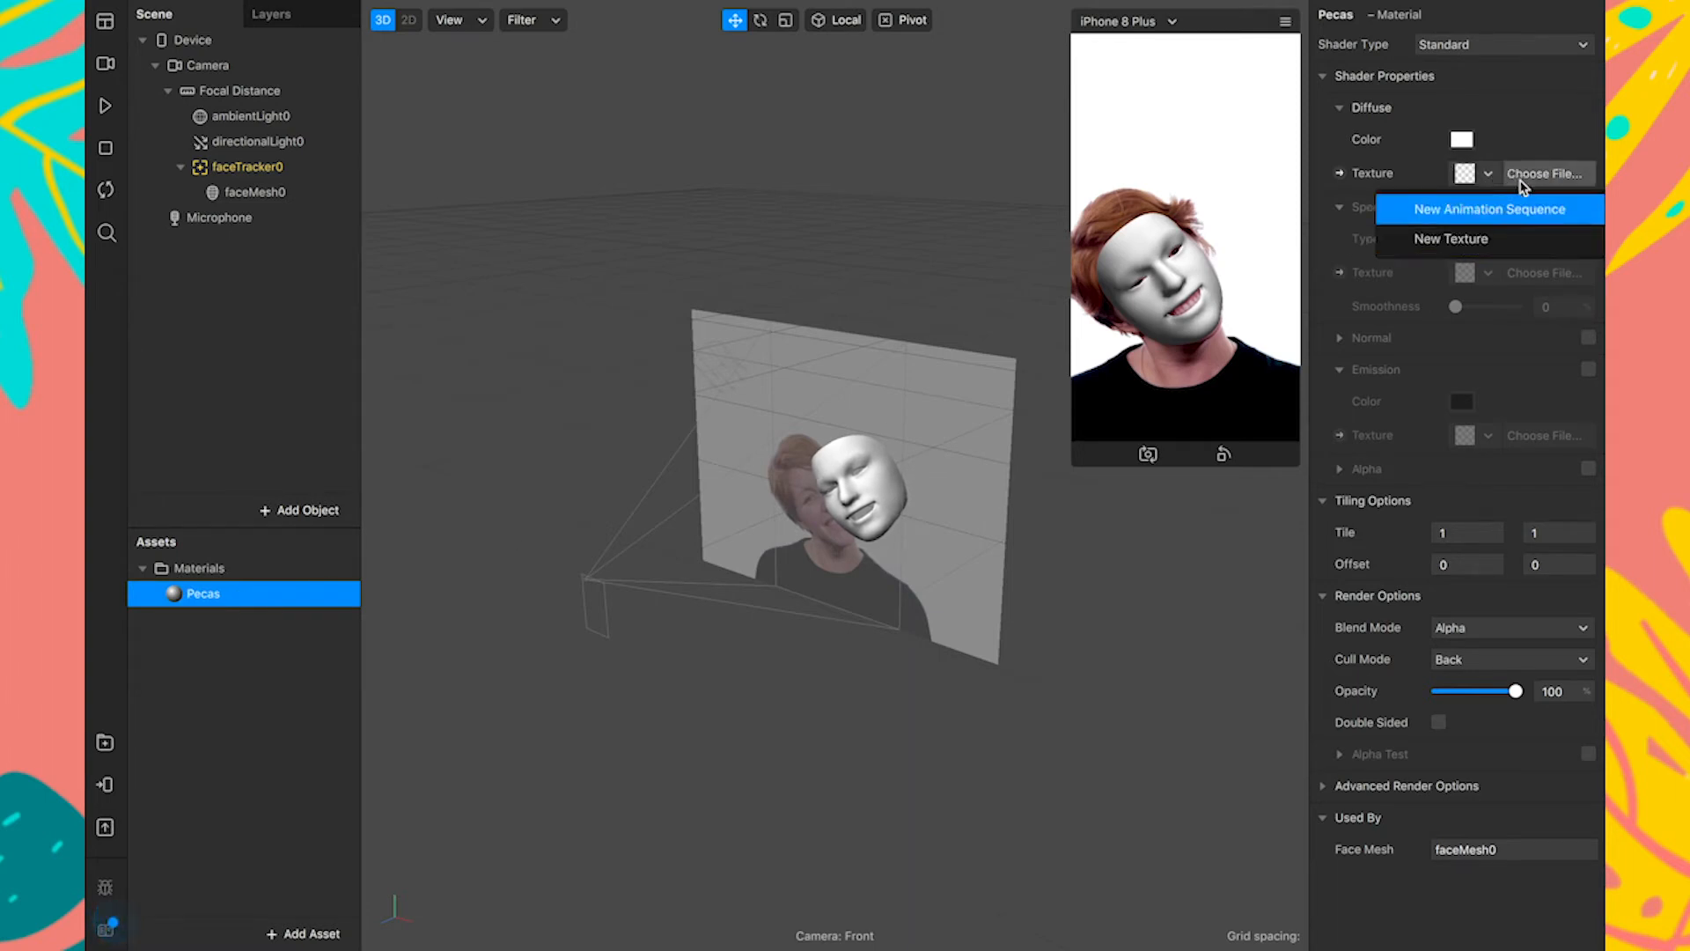
click(1531, 177)
click(1534, 176)
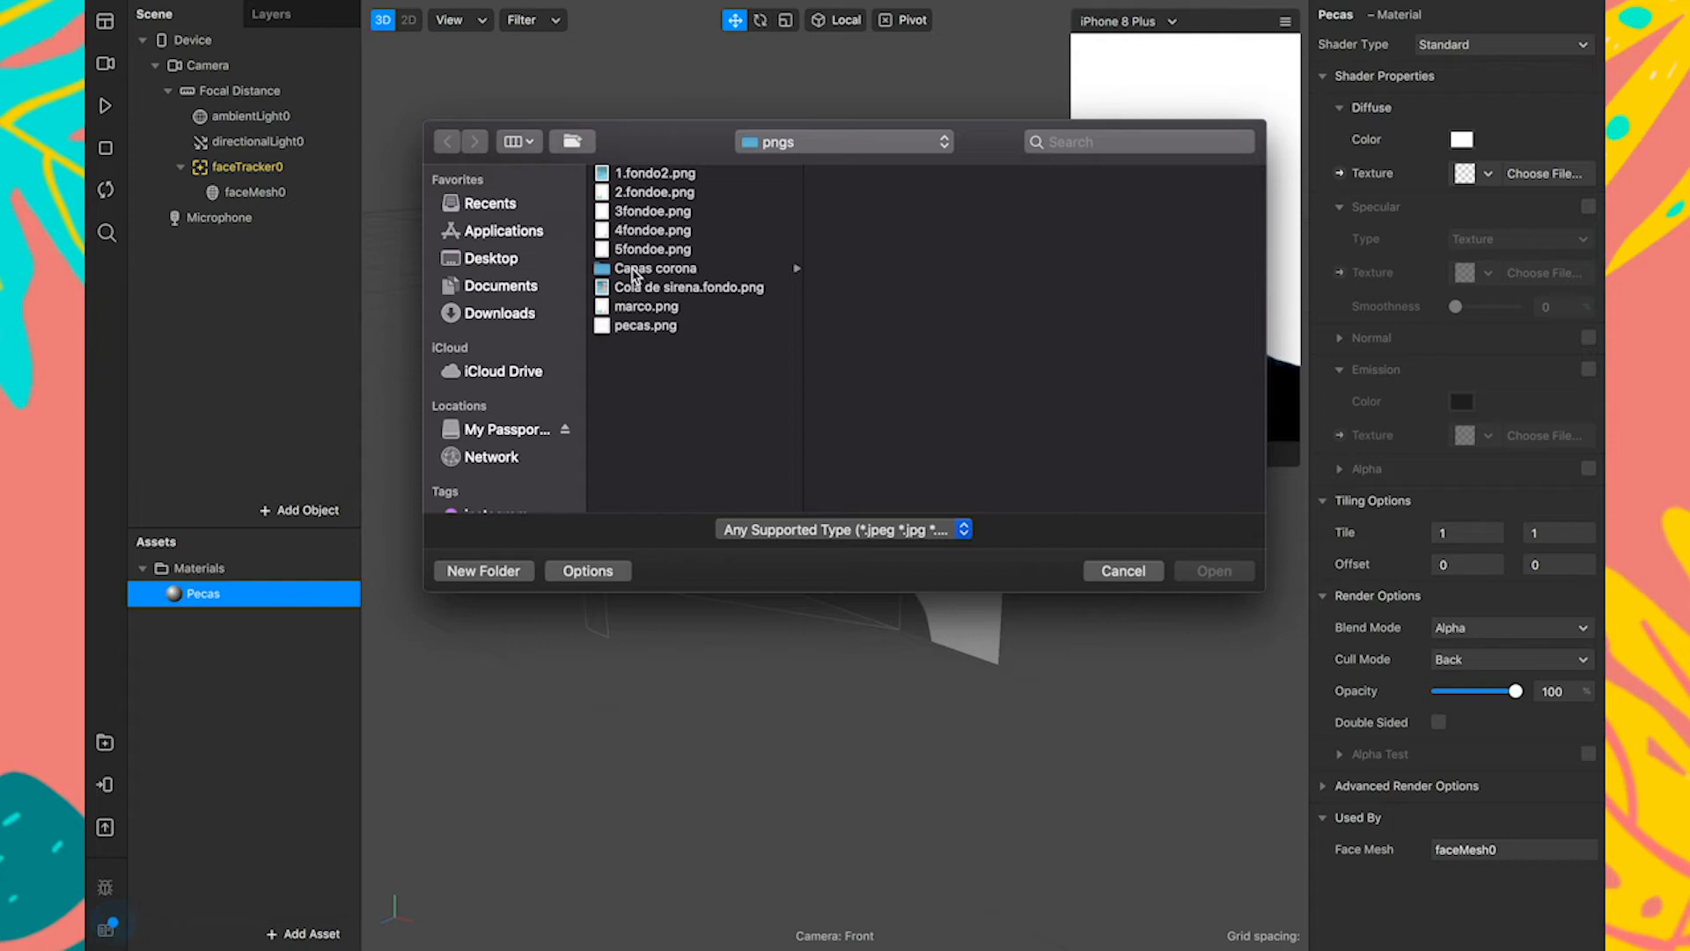
click(635, 327)
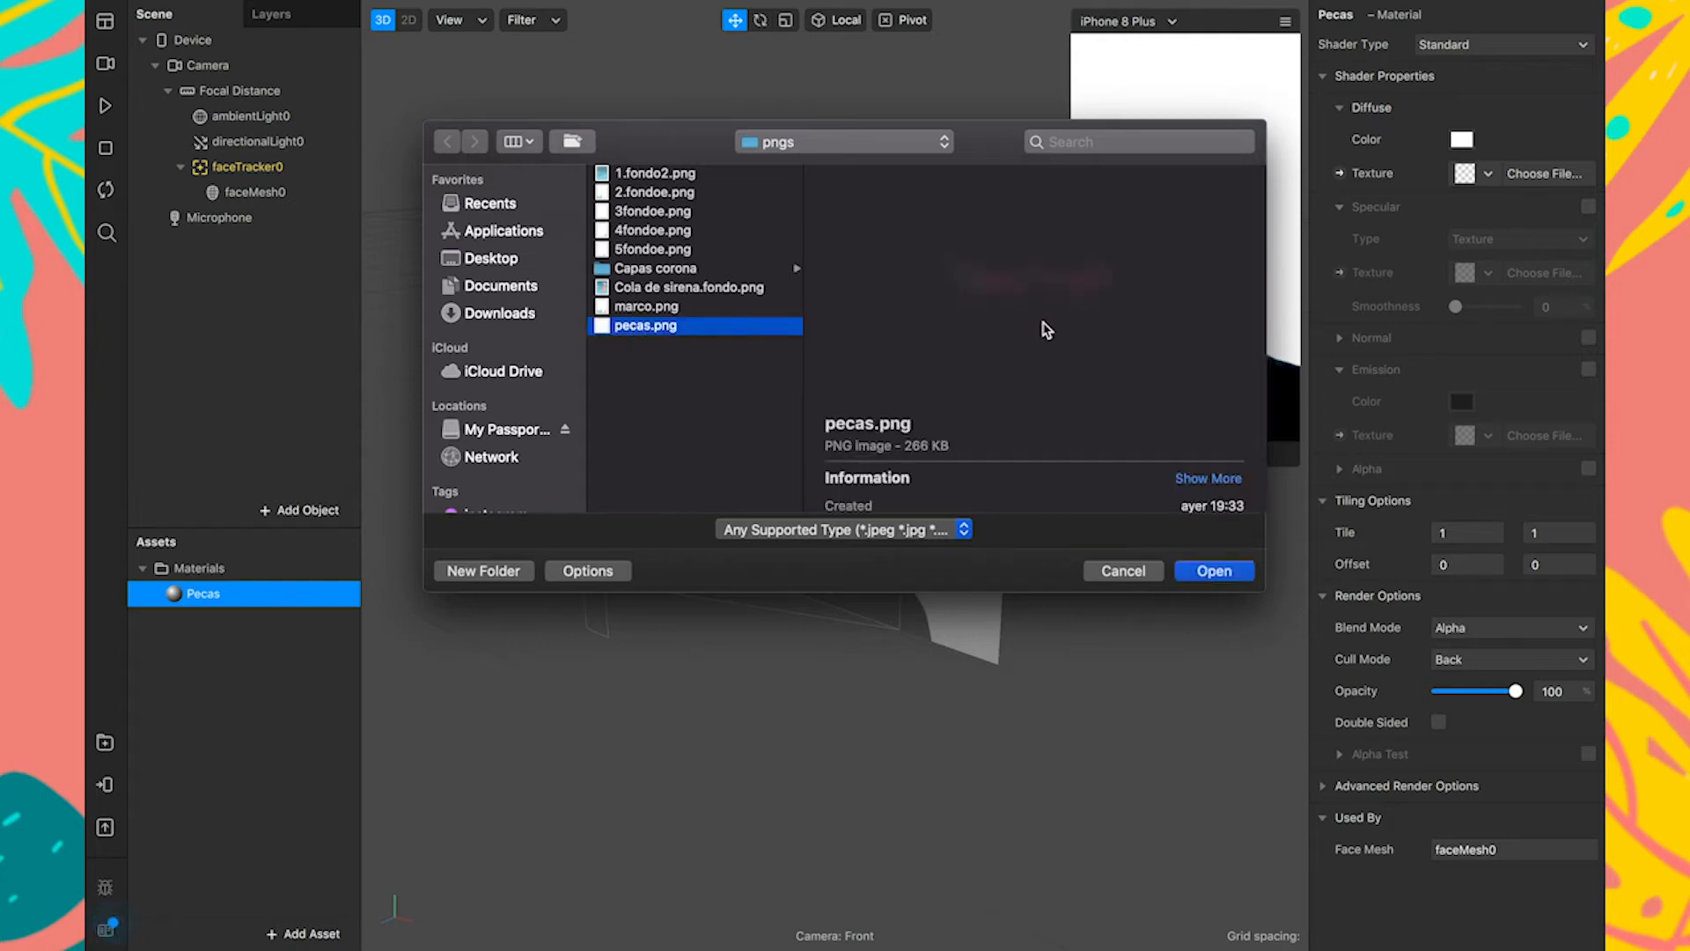
click(1215, 571)
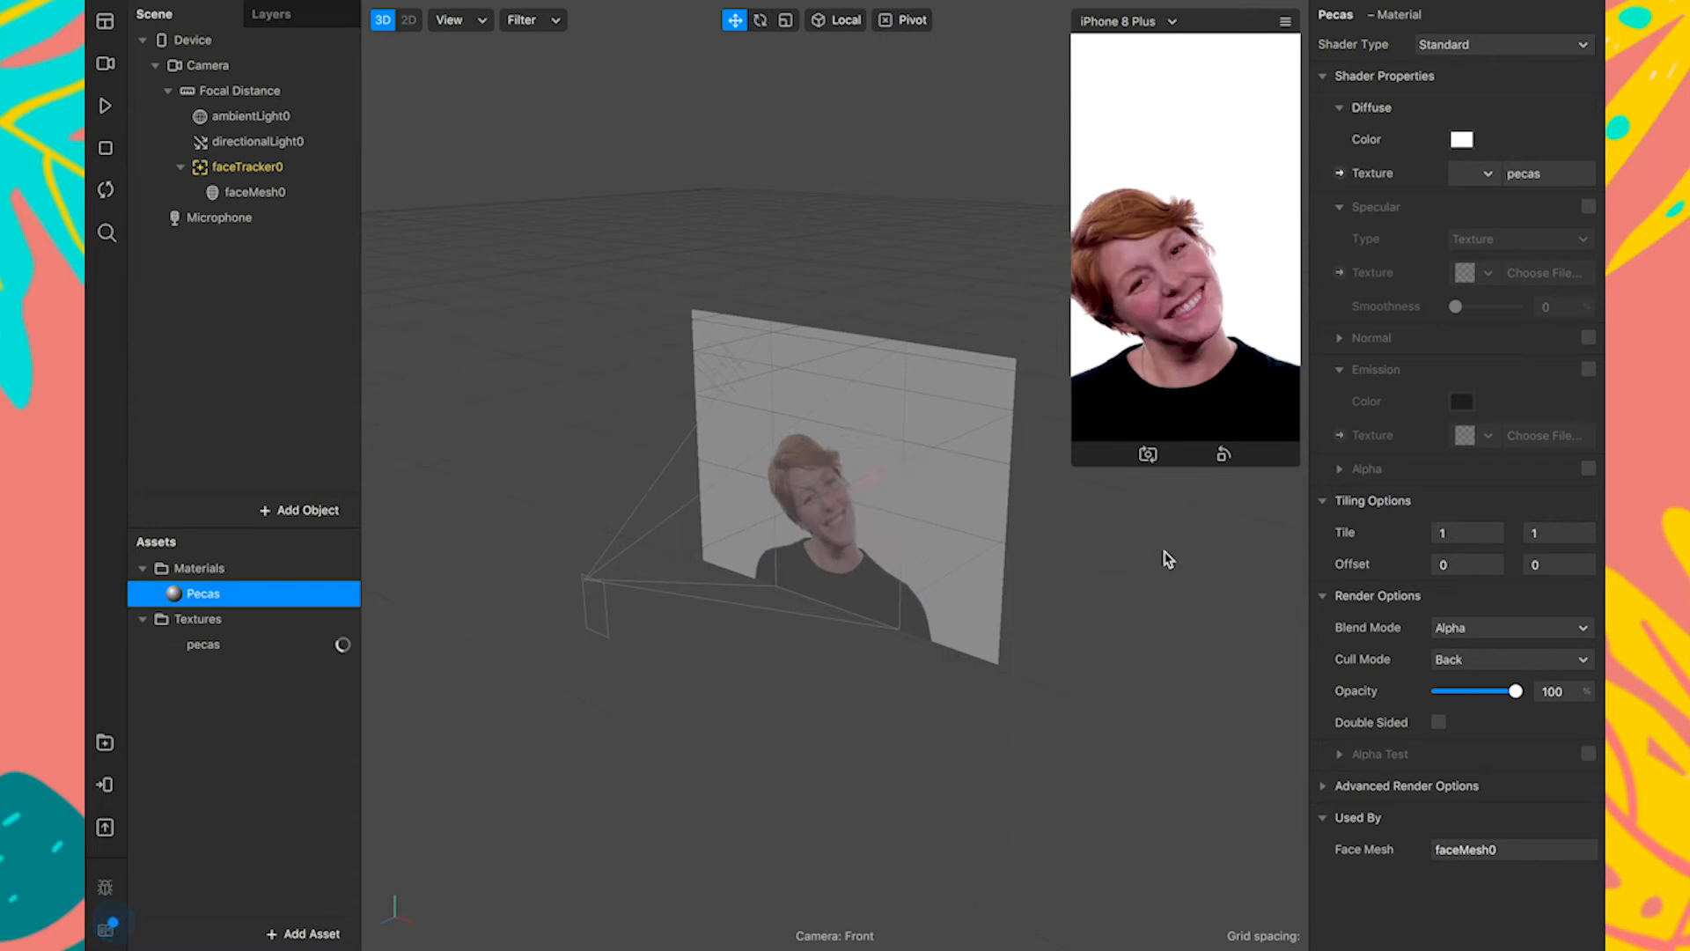
Enlarge the simulator preview and set the Pecas material's blend mode to Multiply.
drag(1082, 458, 944, 691)
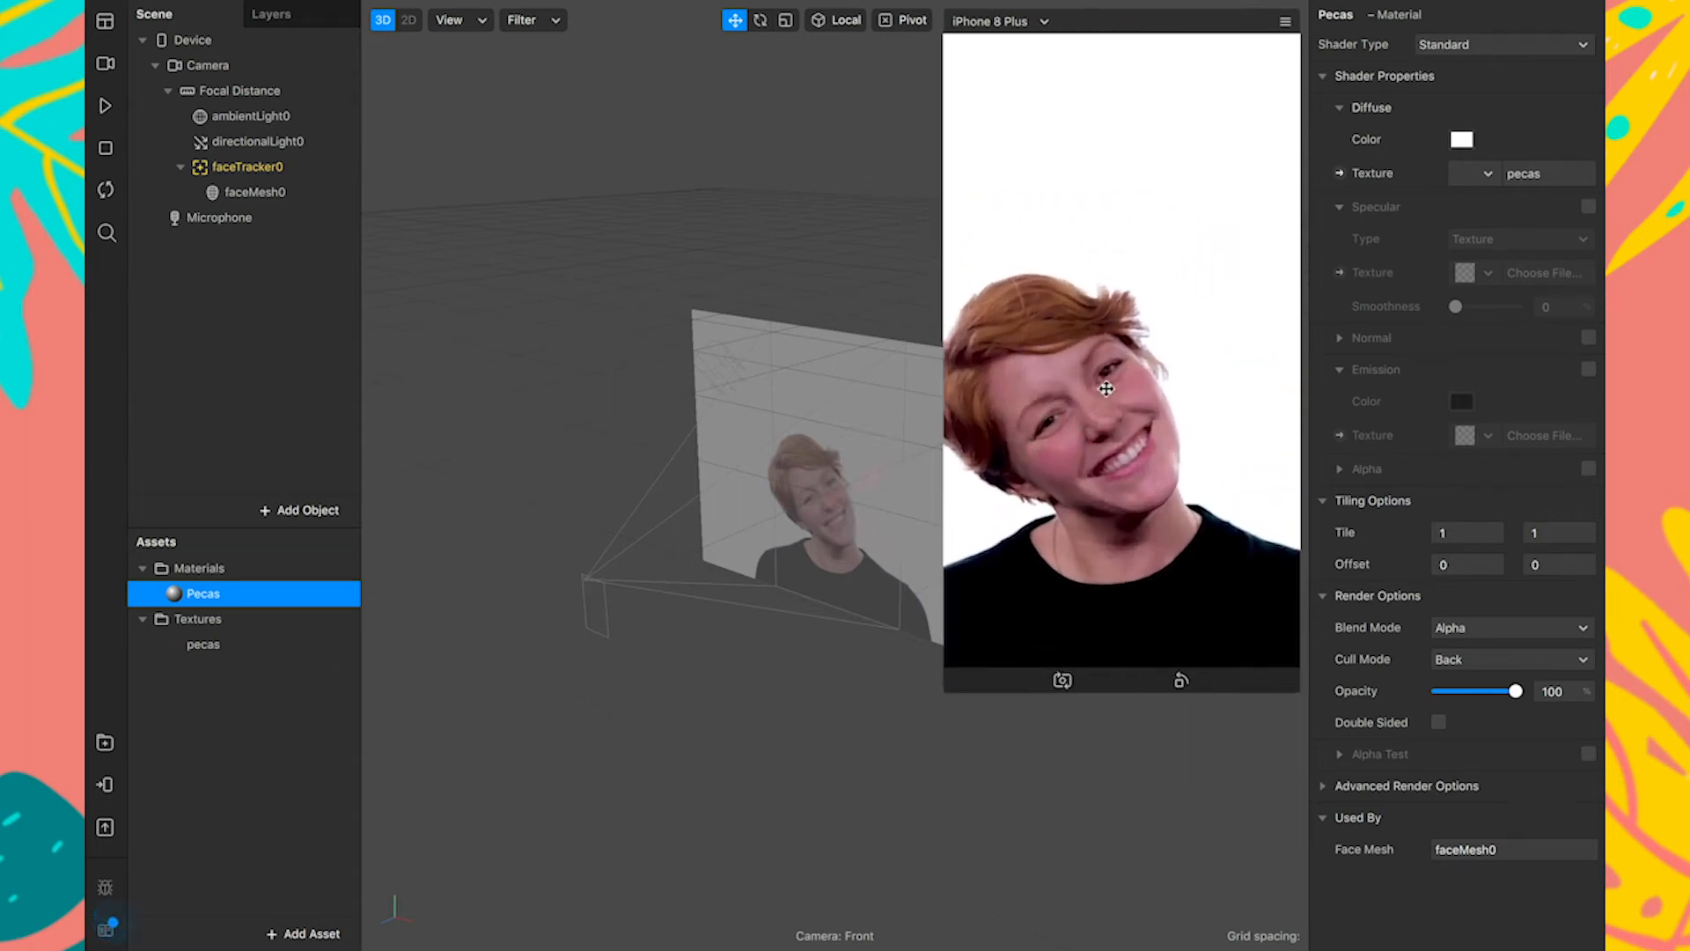
drag(1515, 691, 1540, 695)
click(1459, 630)
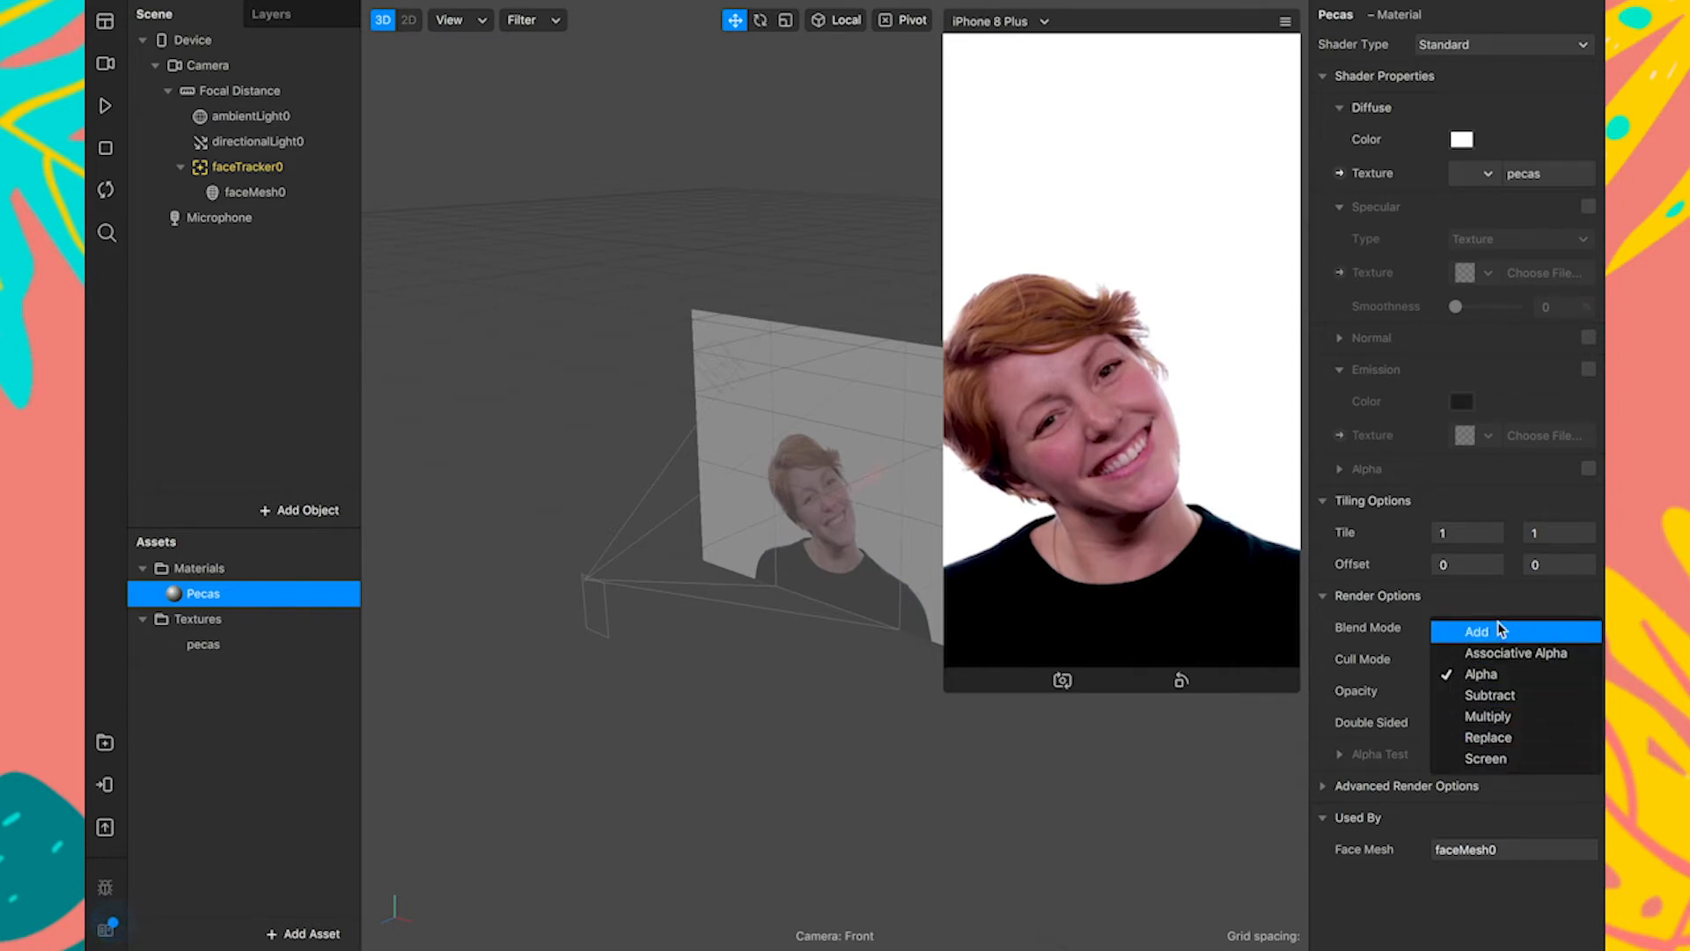
click(1504, 719)
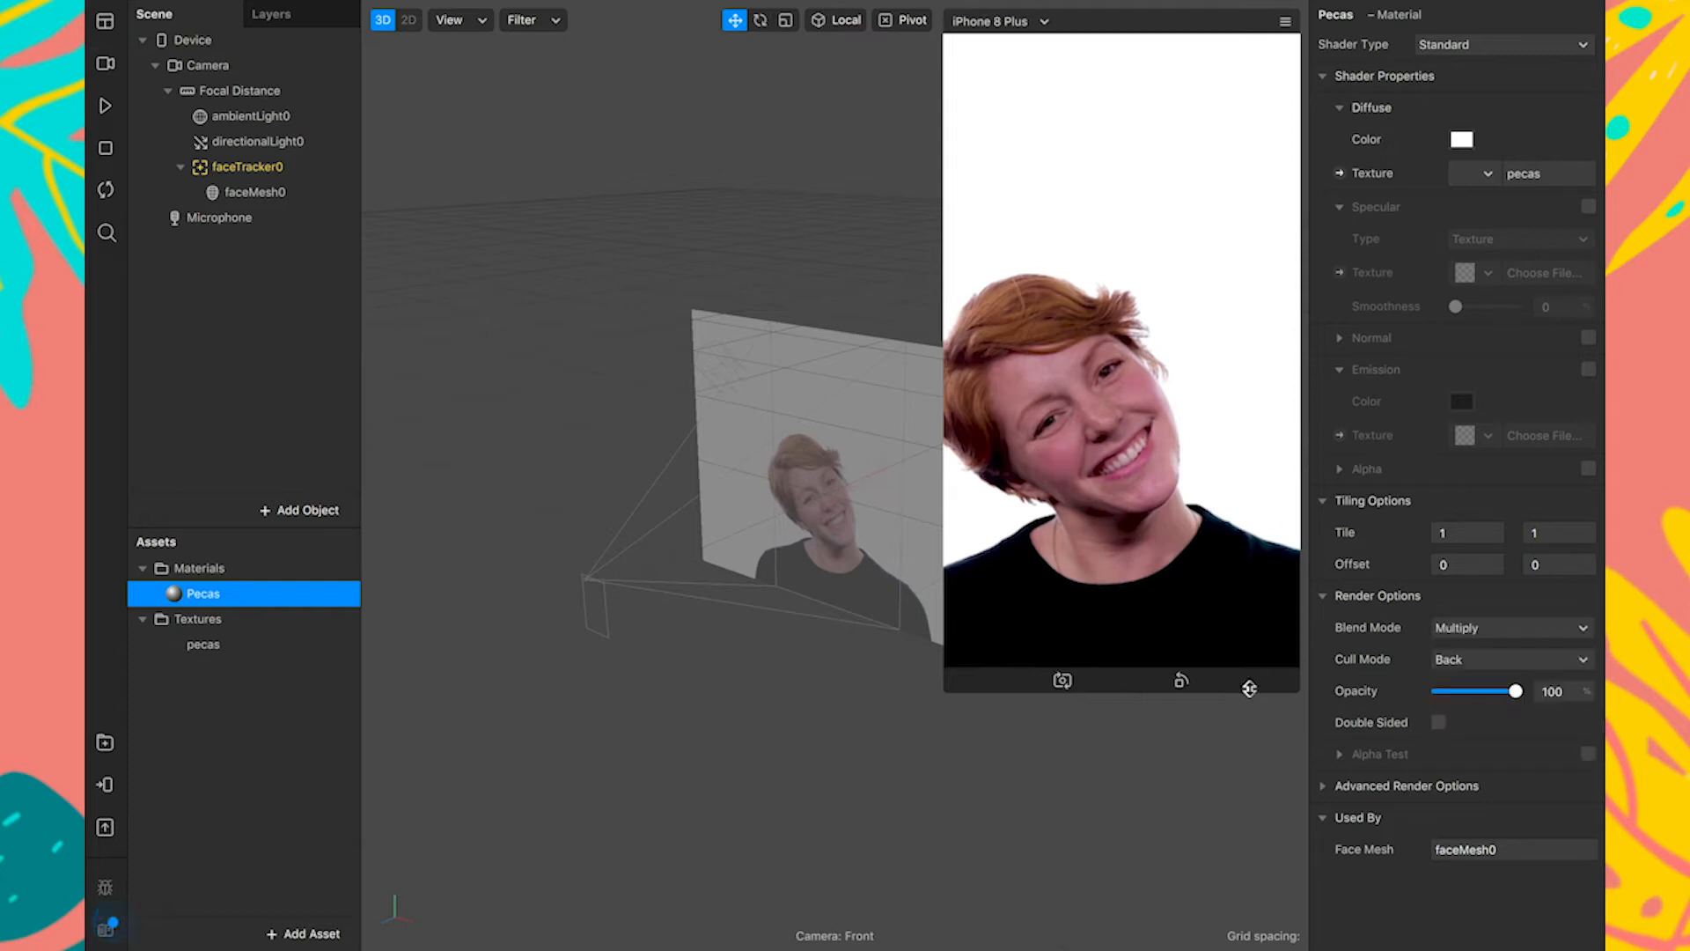
Try the Screen and Subtract blend modes on the Pecas material in a larger preview and return to Multiply.
click(1488, 627)
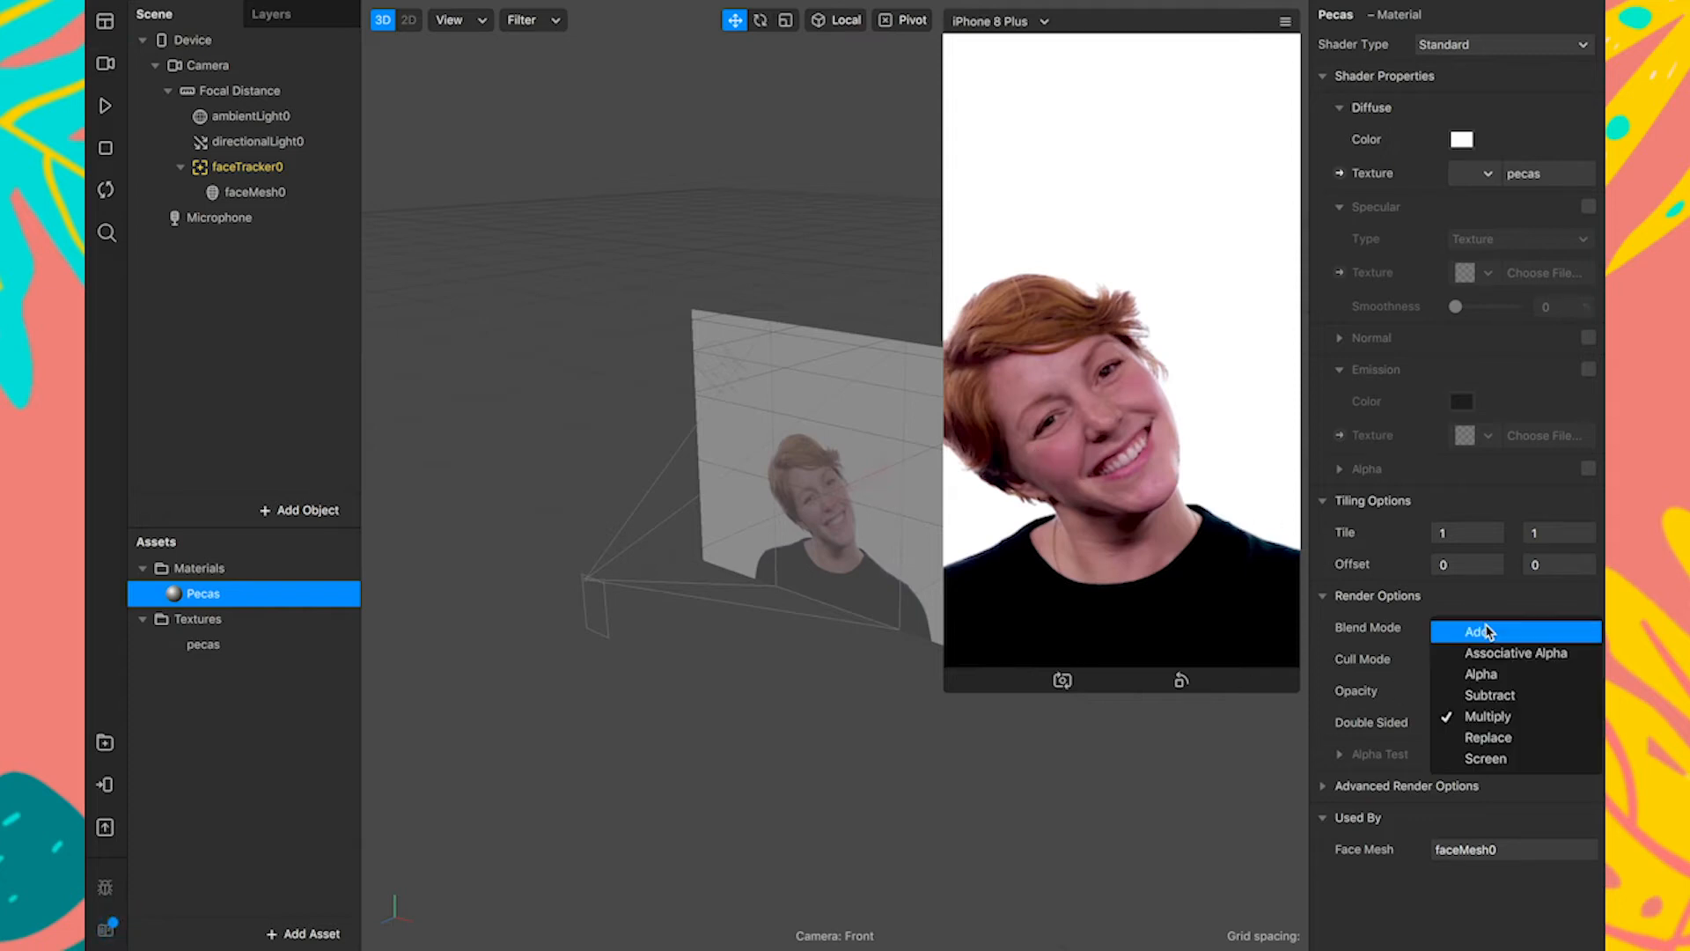
click(1486, 758)
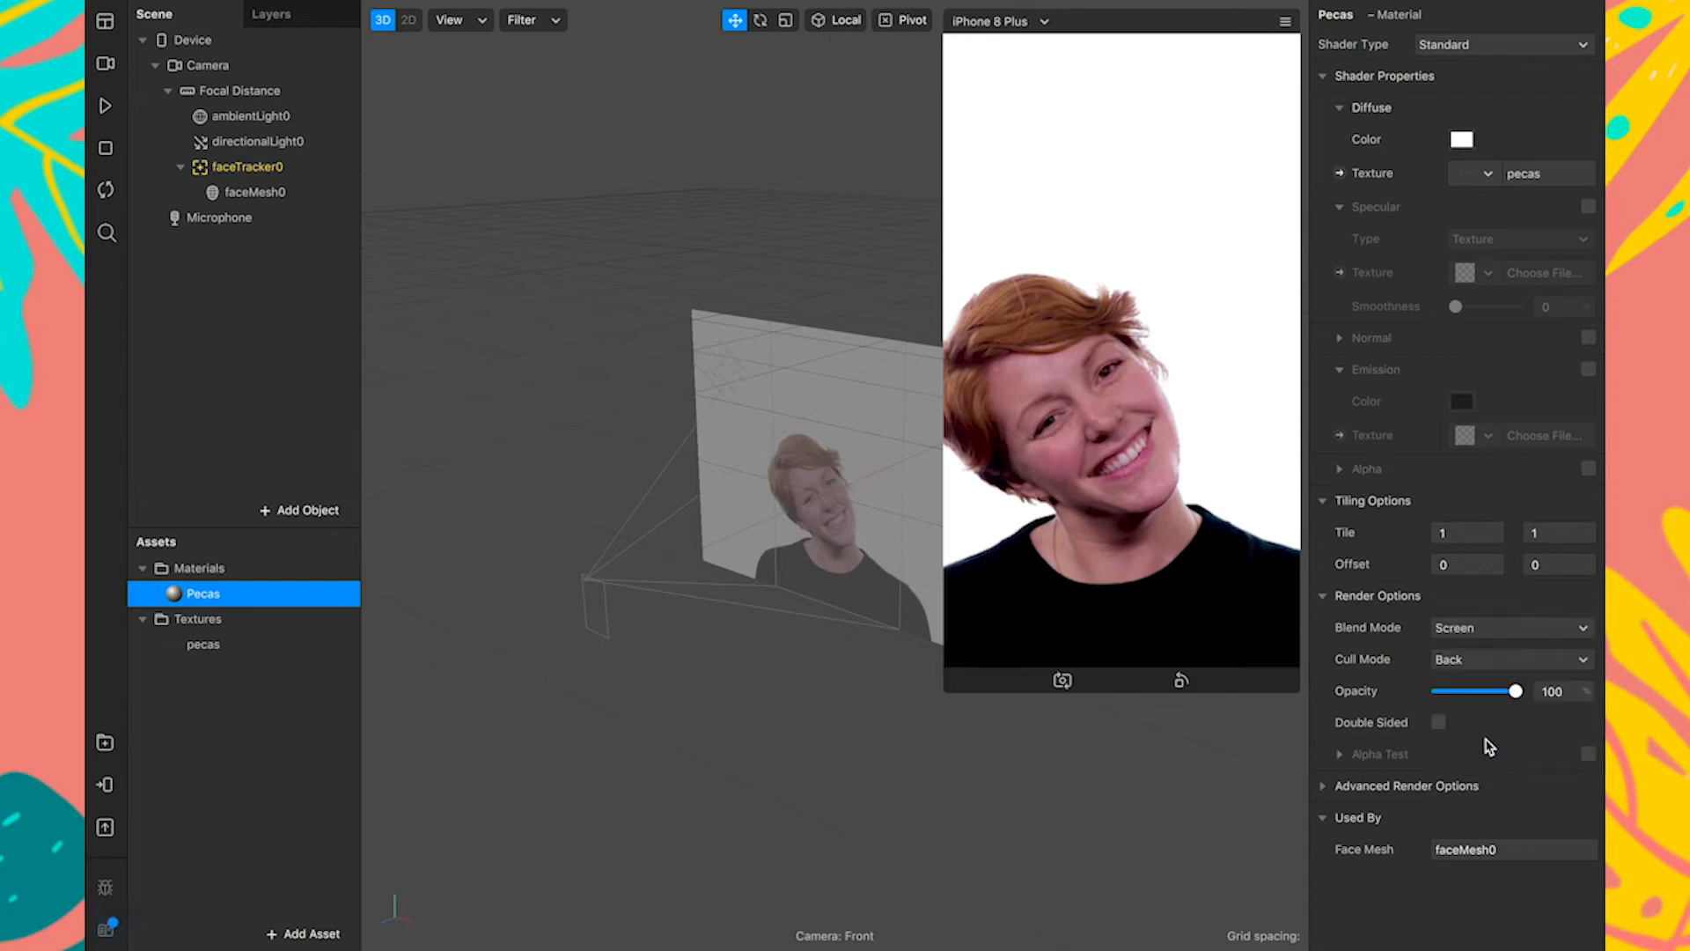
click(1502, 630)
click(1489, 695)
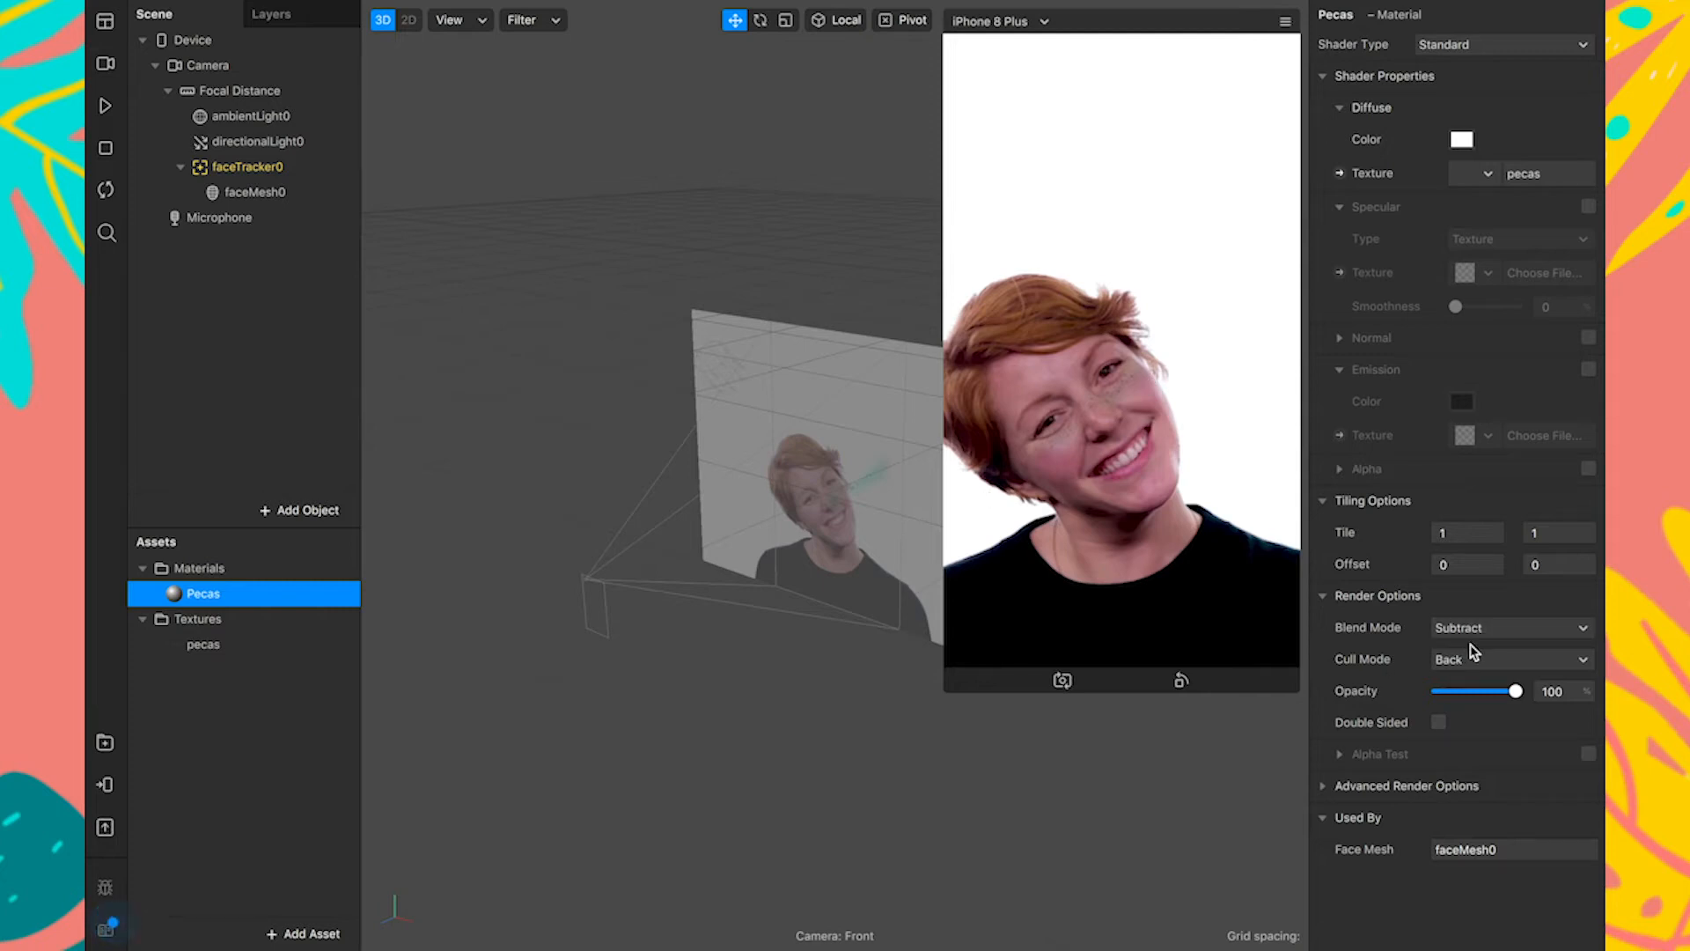
drag(955, 685, 880, 789)
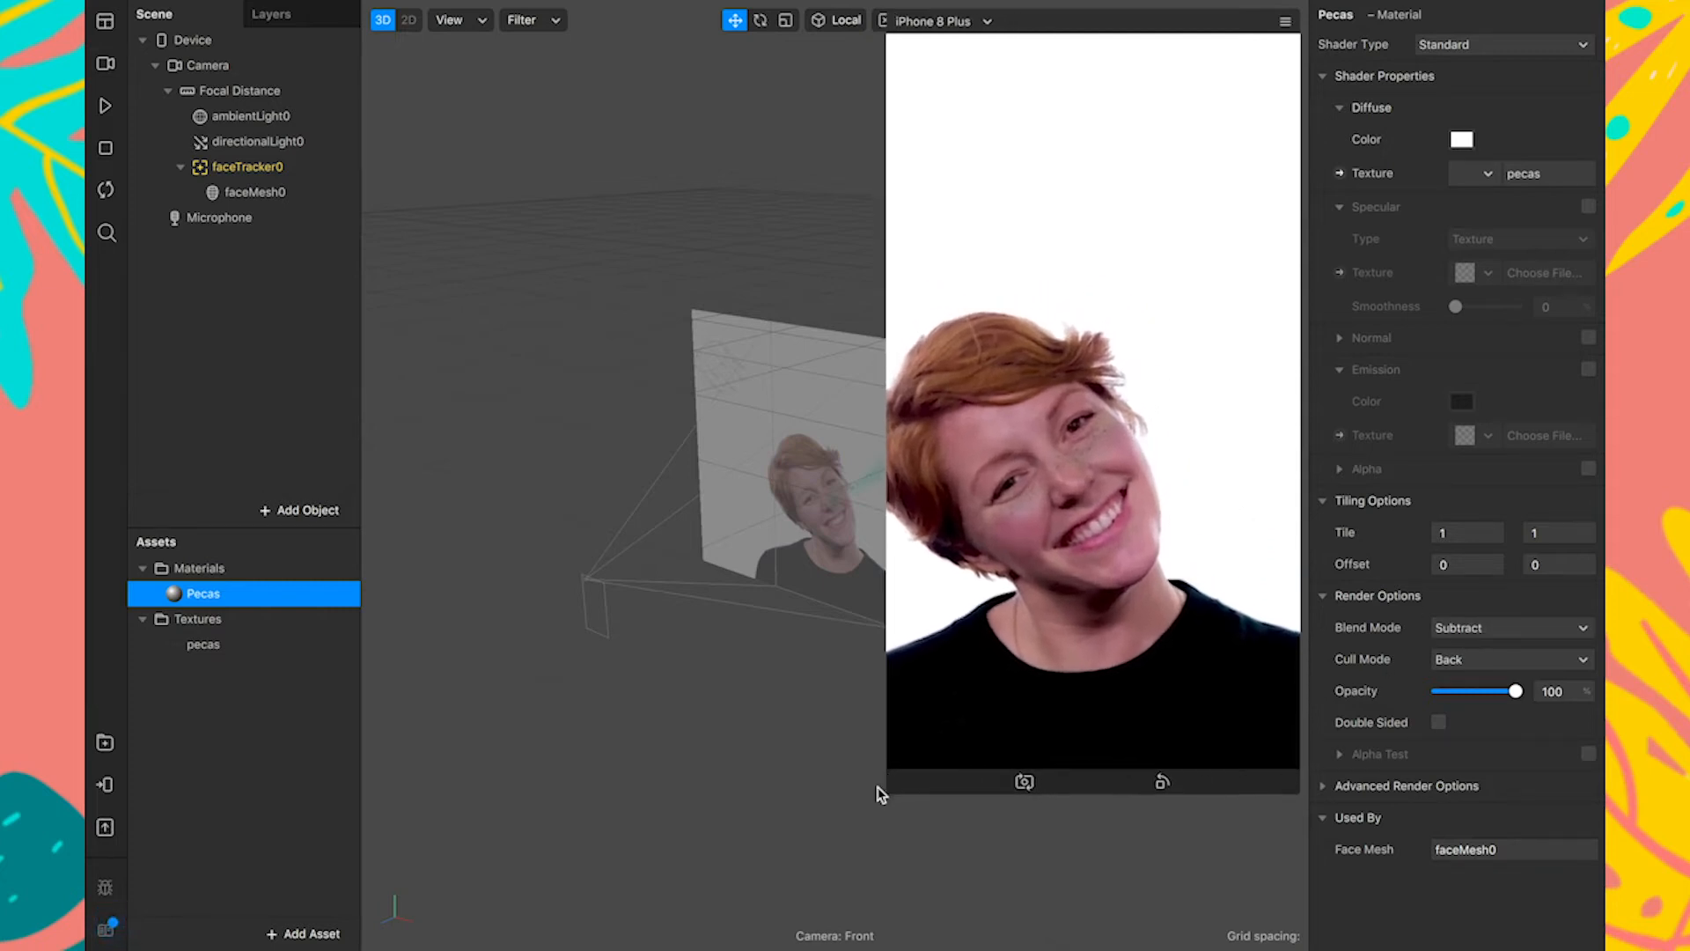
click(1543, 636)
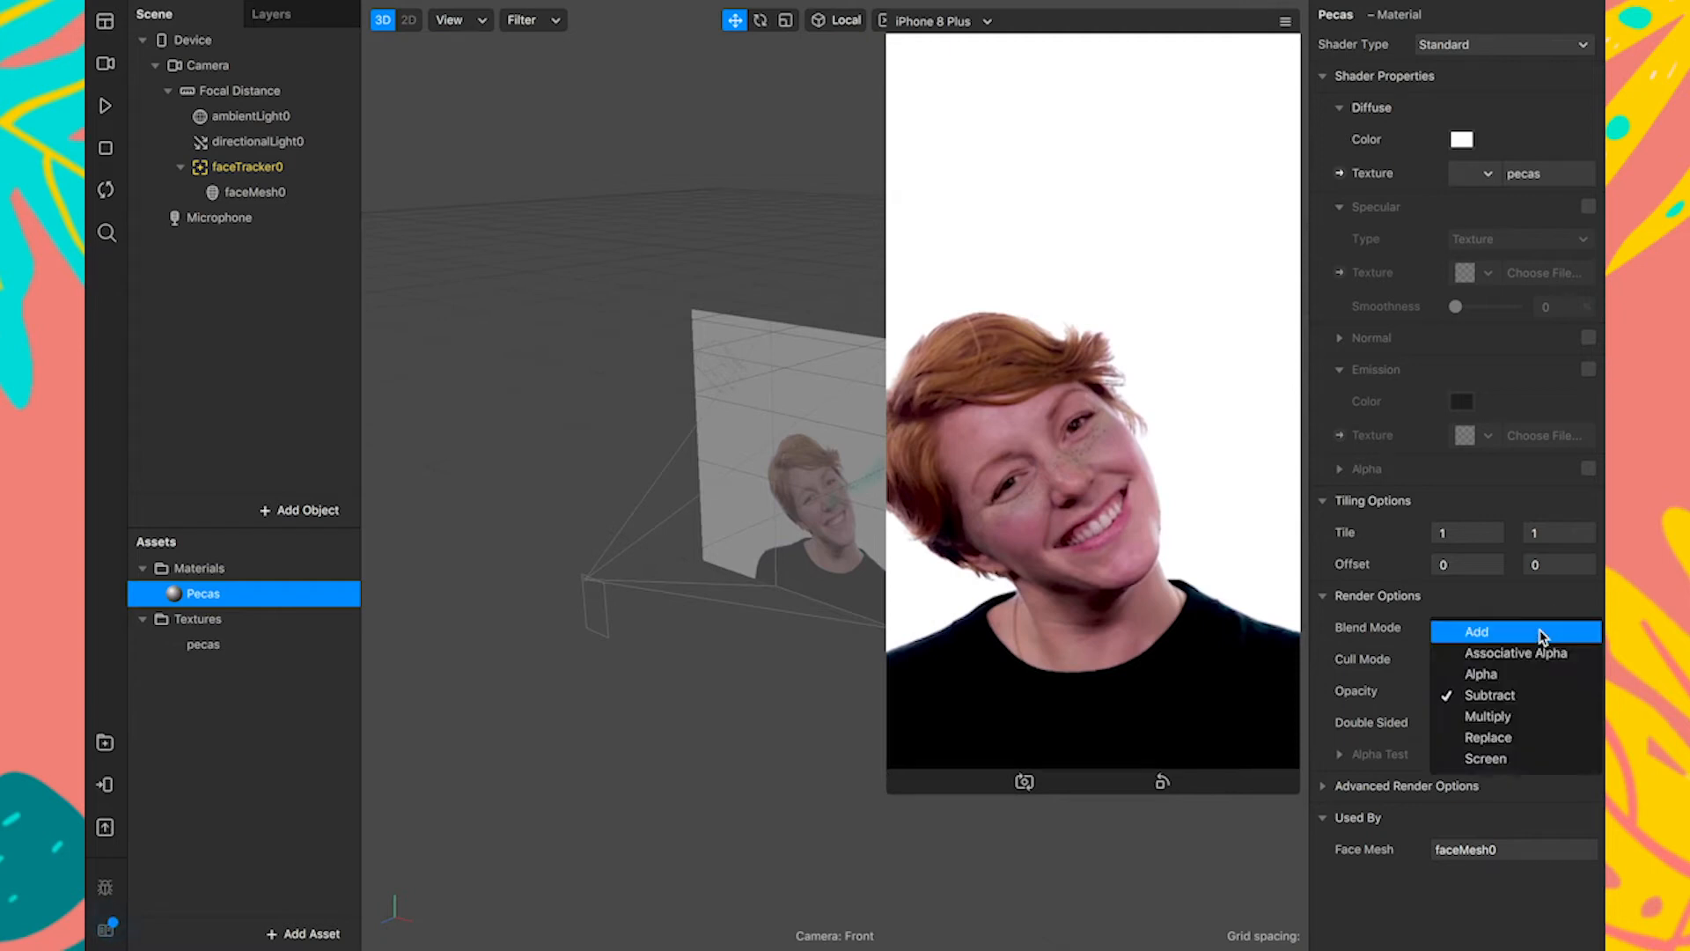
click(1507, 717)
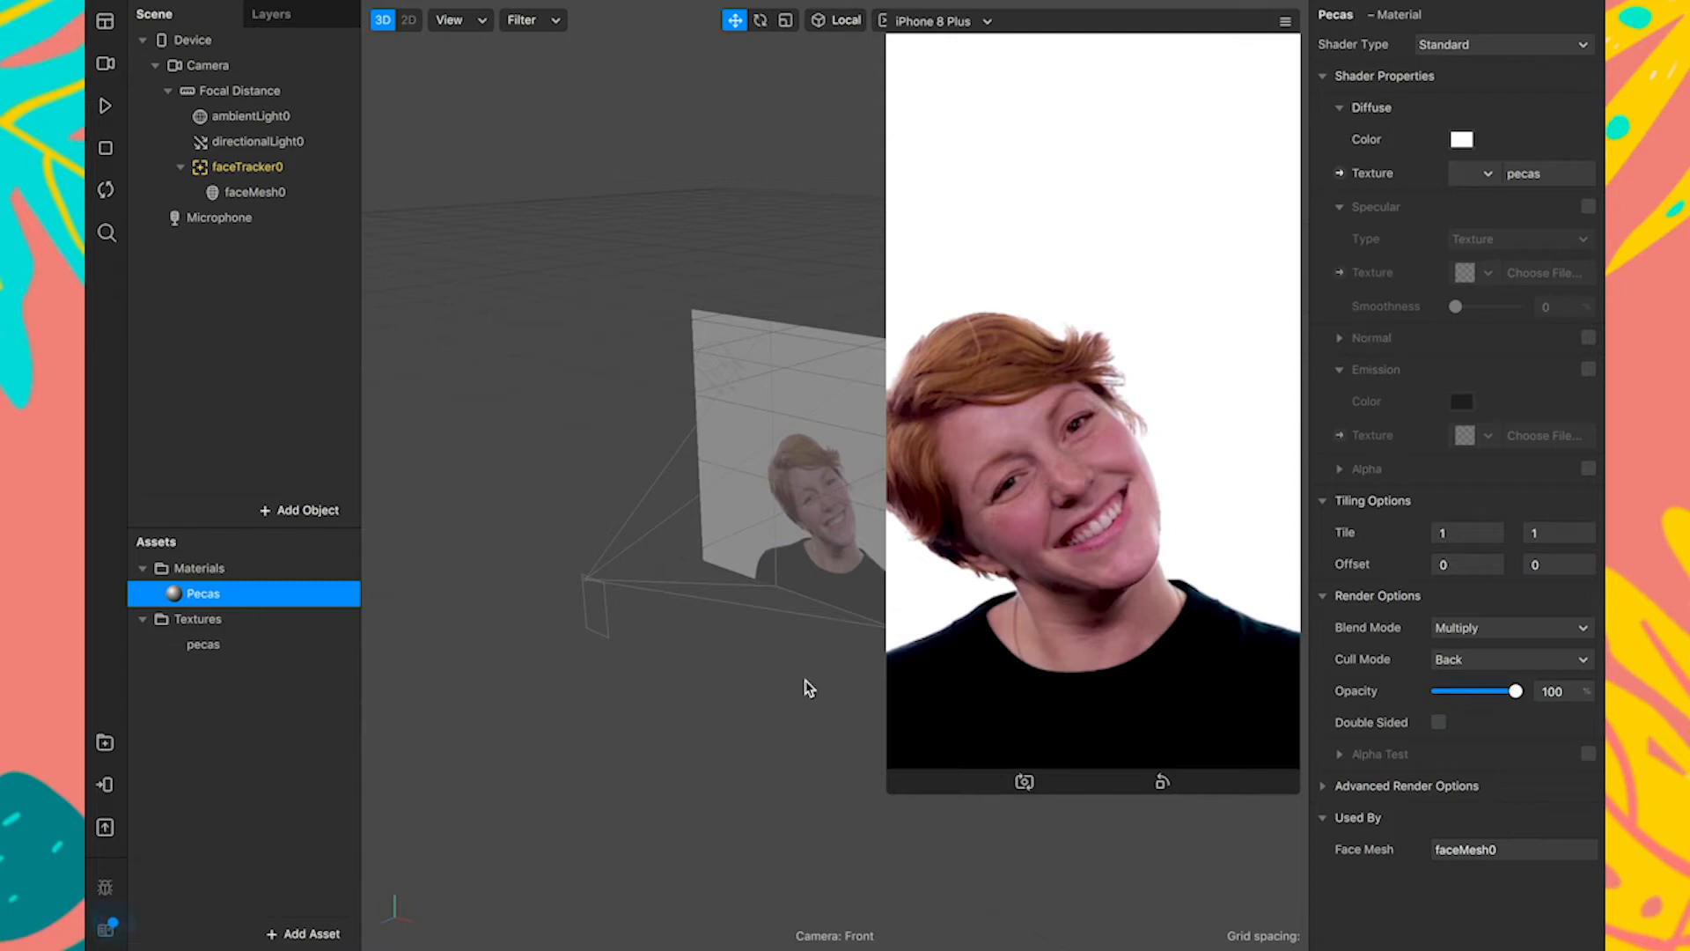
Turn on No compression for the pecas texture and shrink the simulator preview.
click(236, 651)
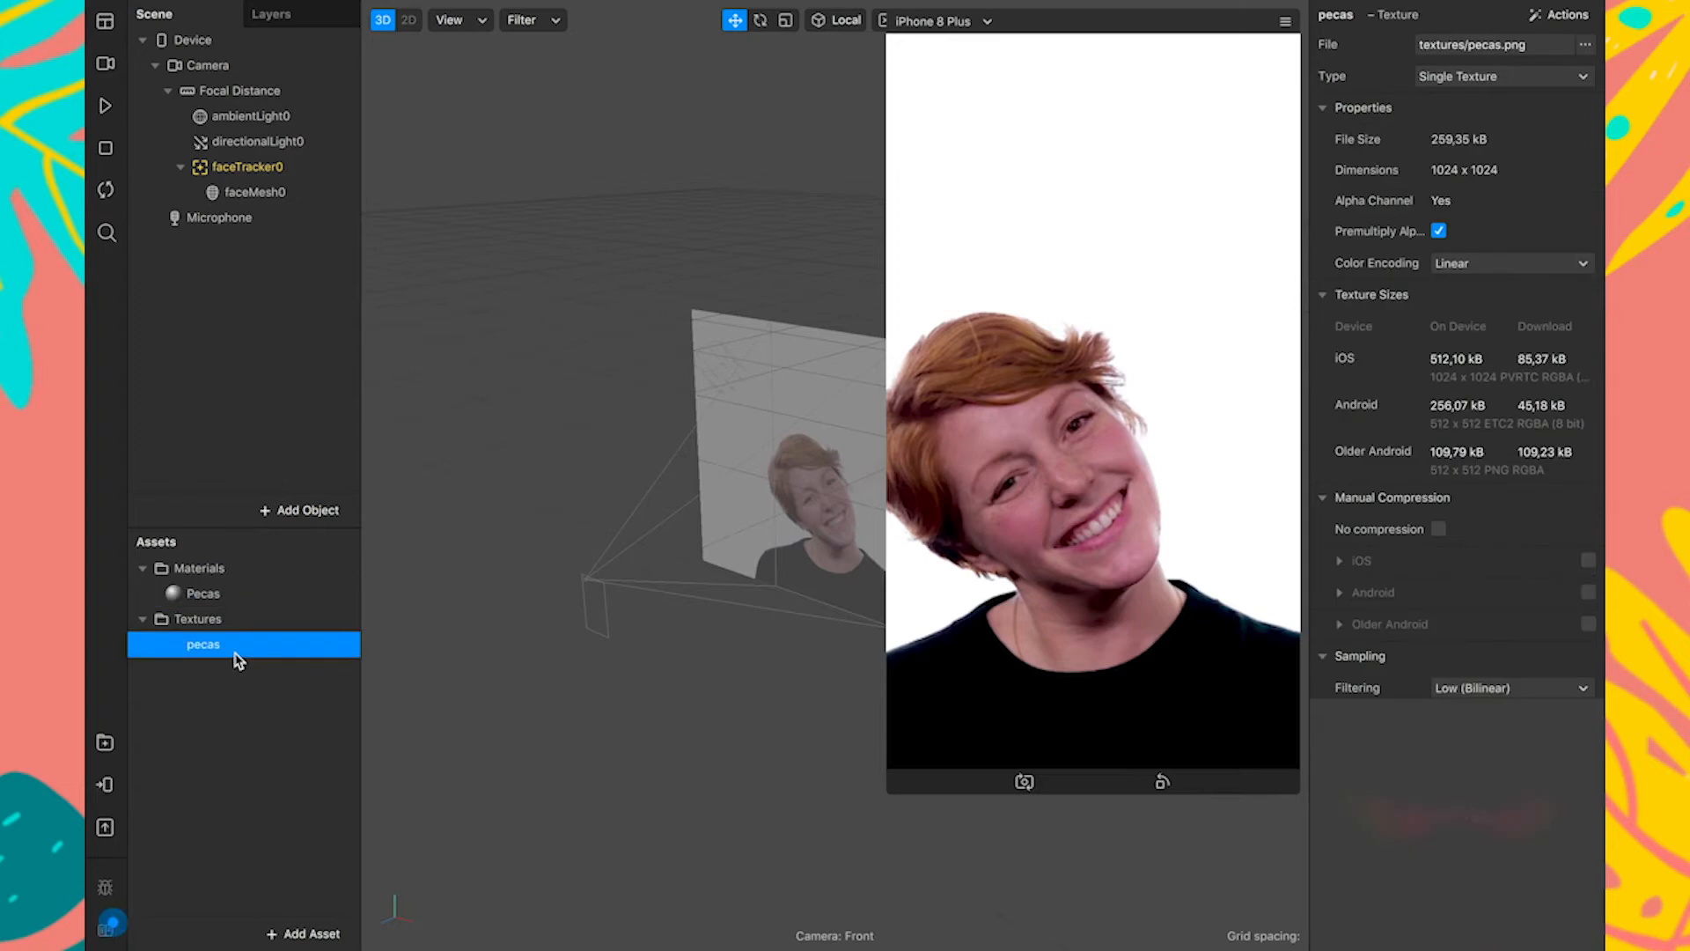
click(1439, 529)
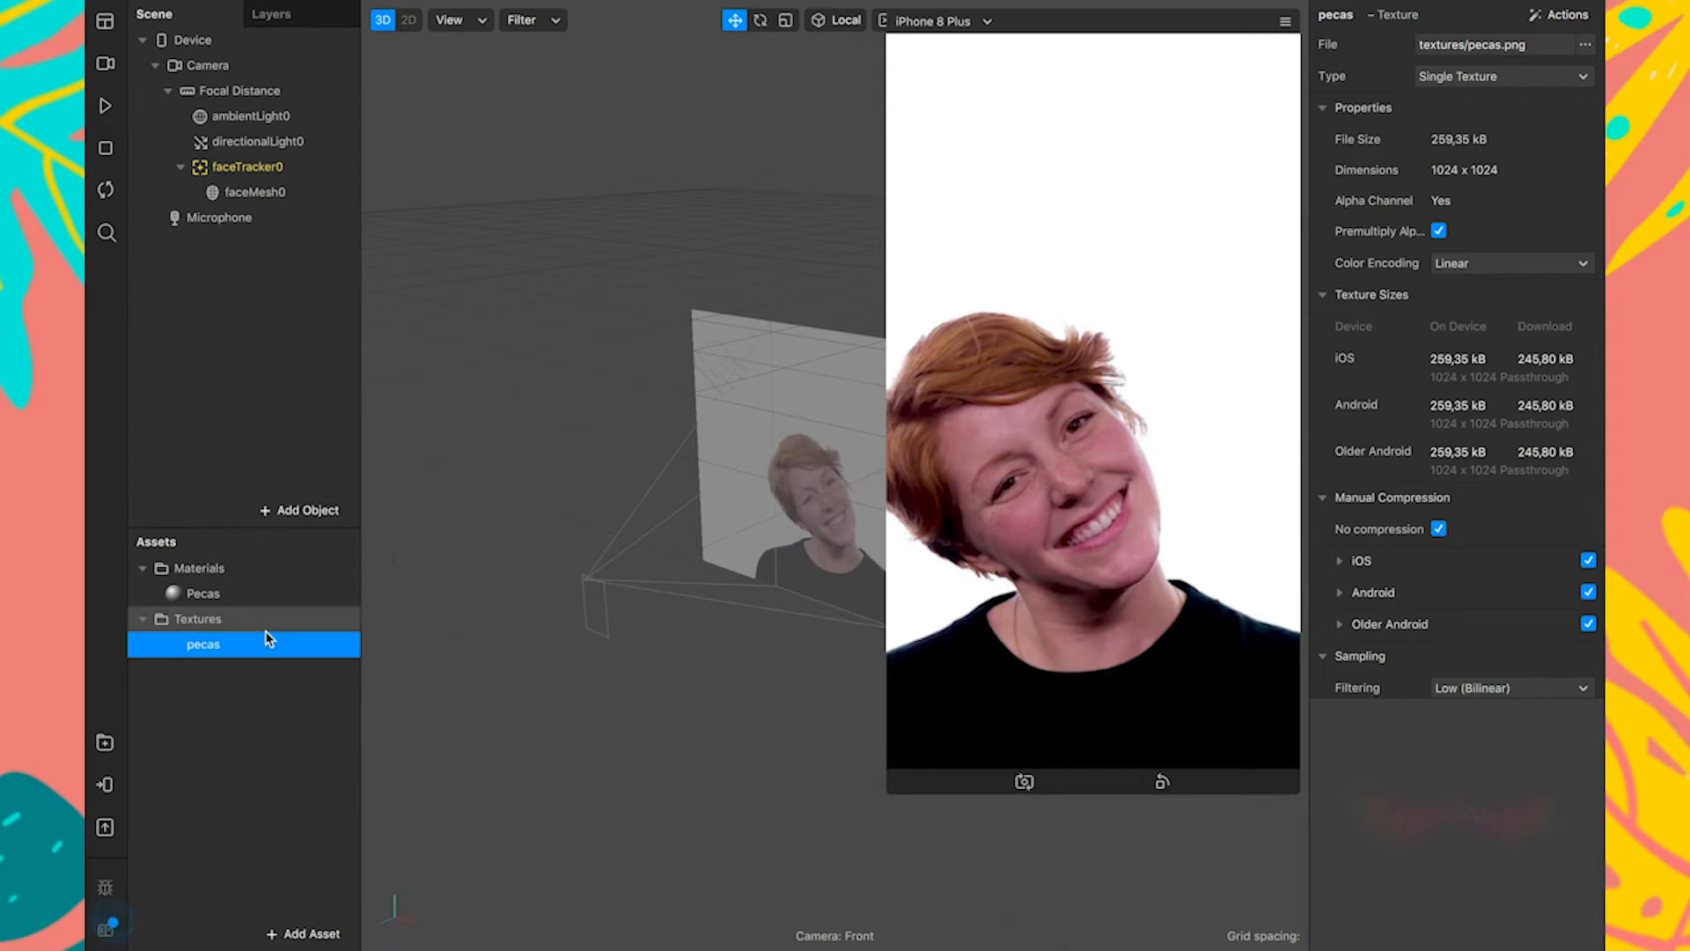
click(208, 599)
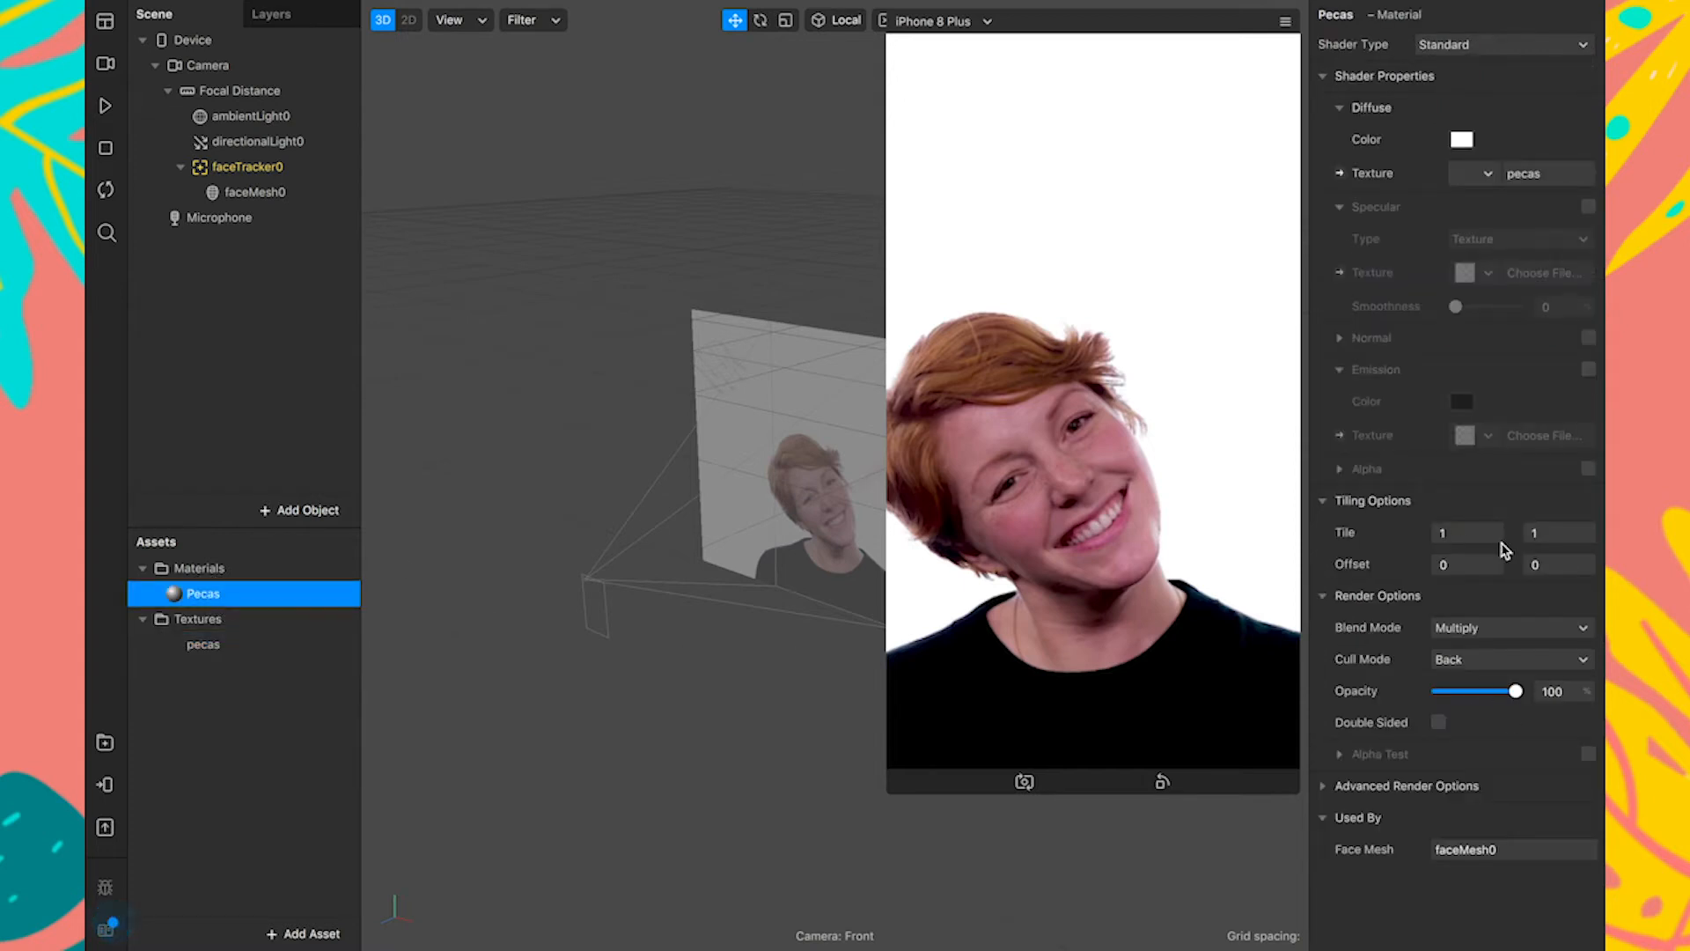
click(264, 193)
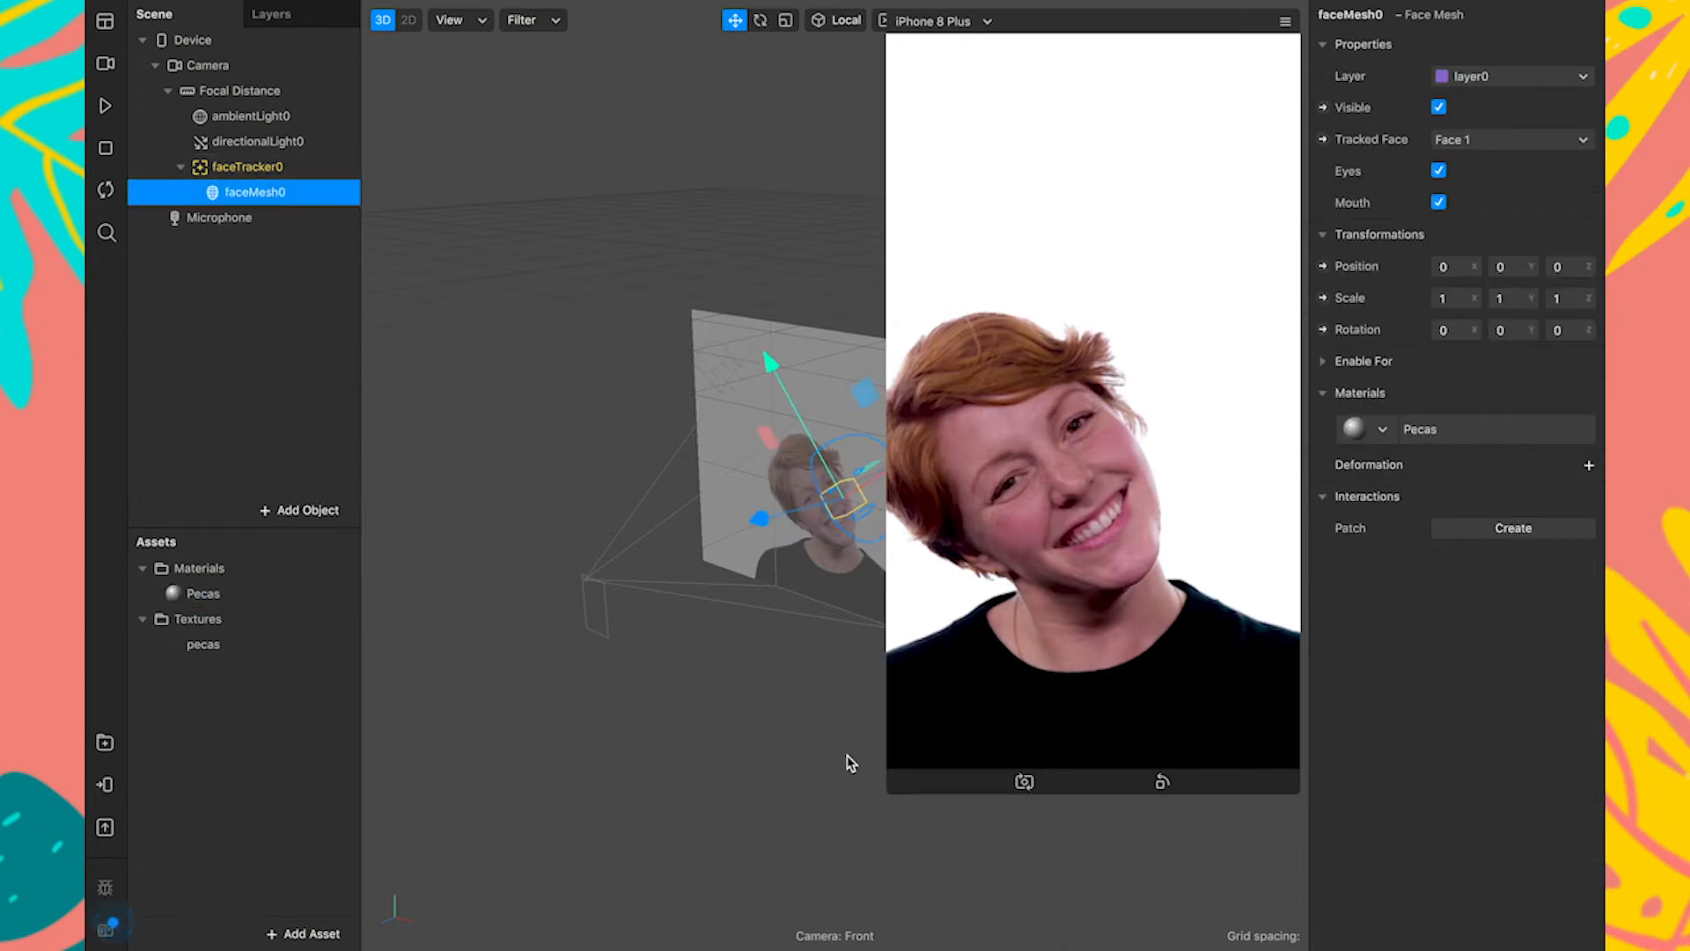
click(897, 784)
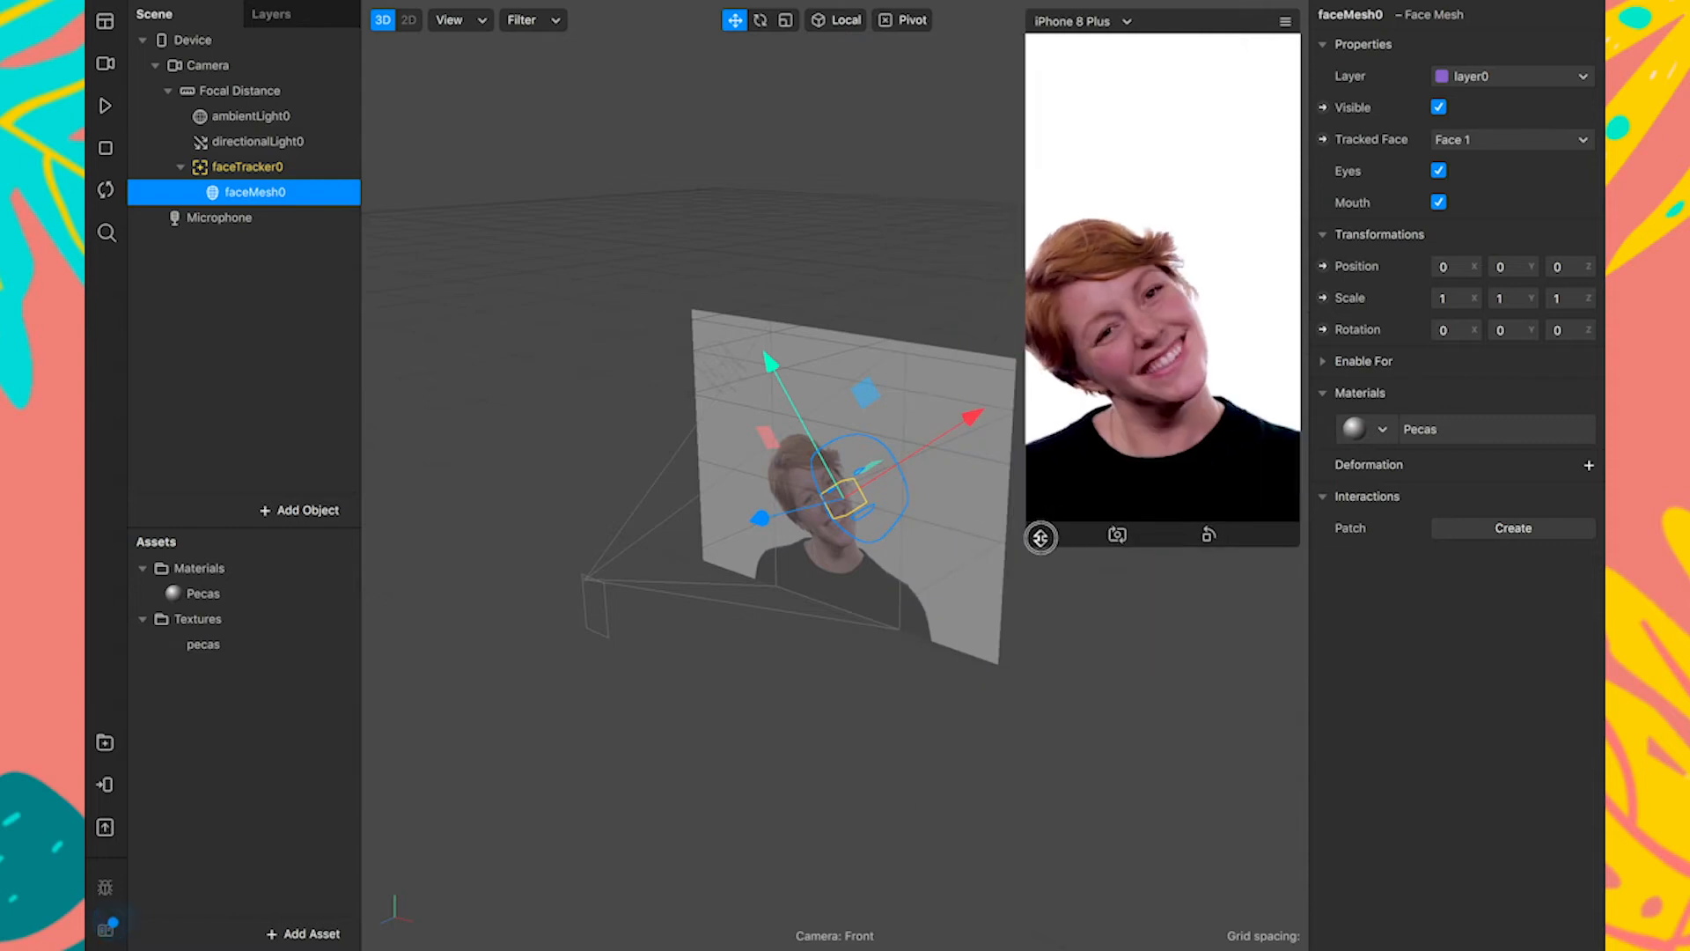
Duplicate the face tracker together with its face mesh and check the copied objects' properties.
click(231, 167)
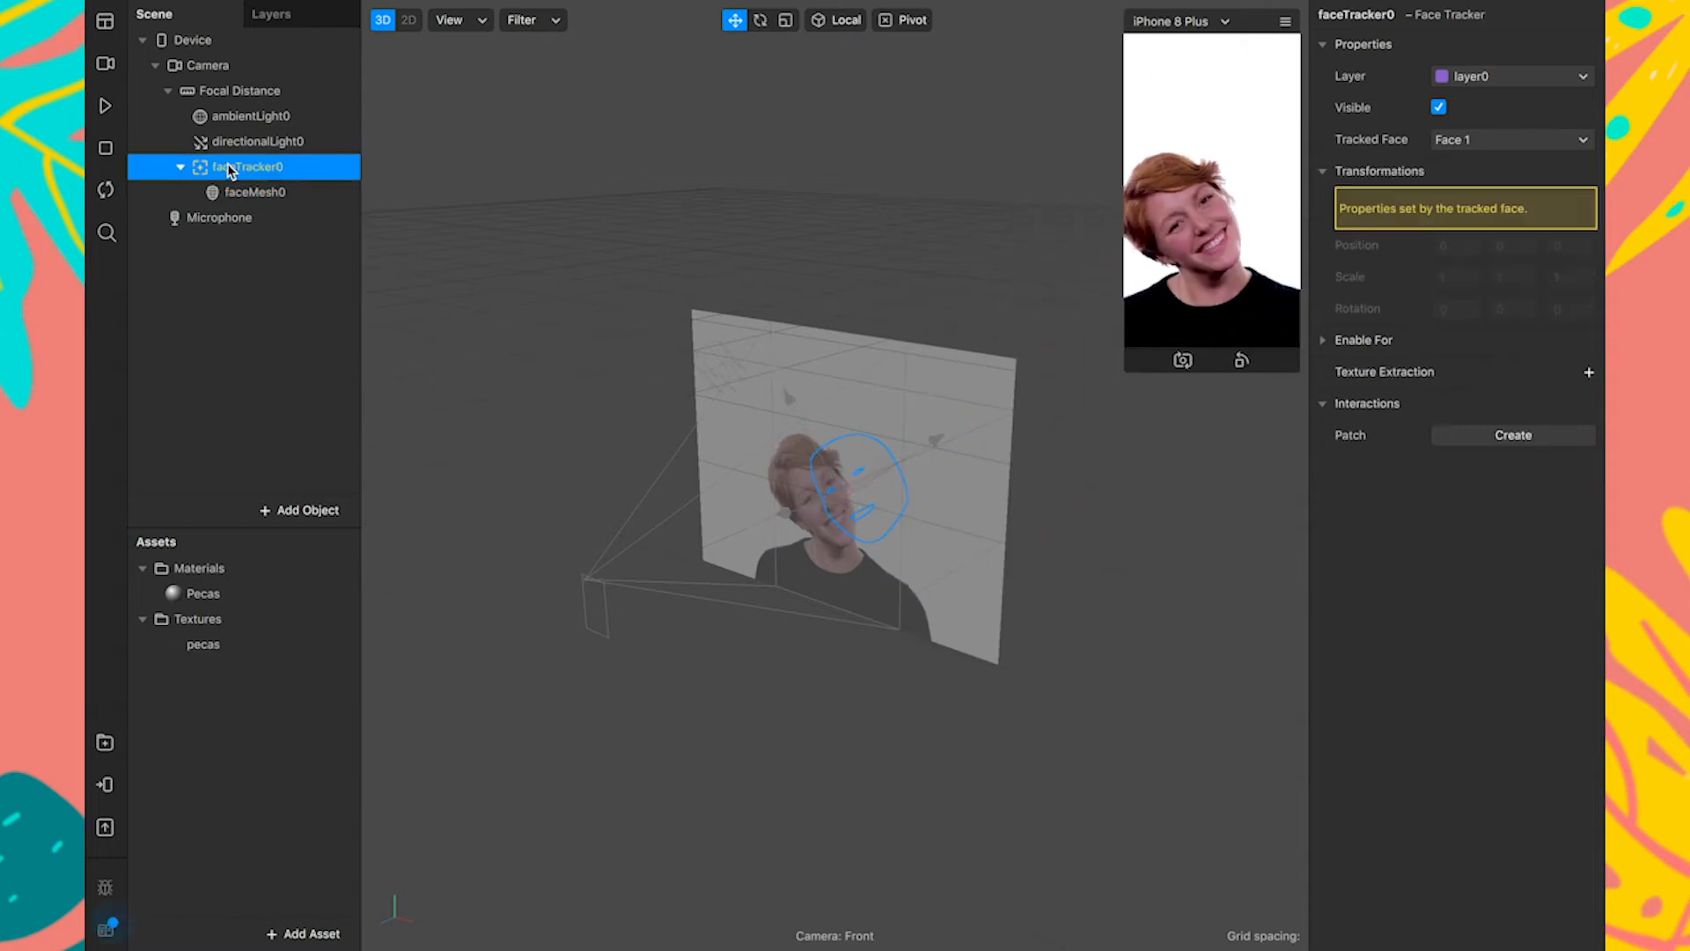
key(super+c)
key(super+v)
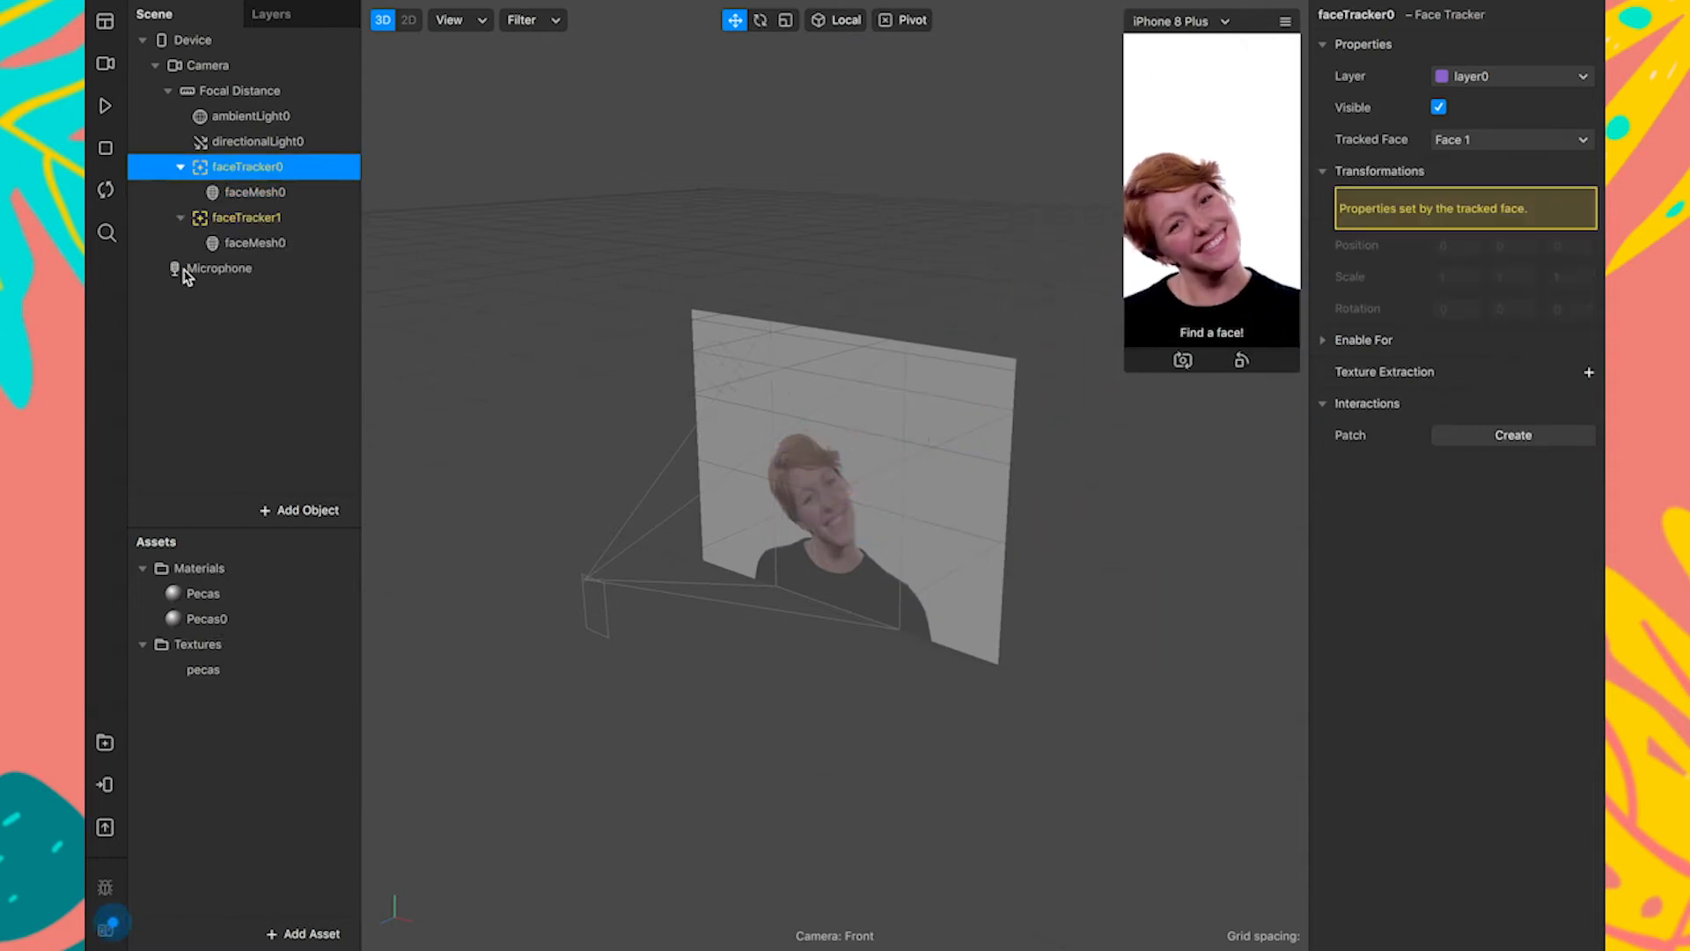
click(252, 242)
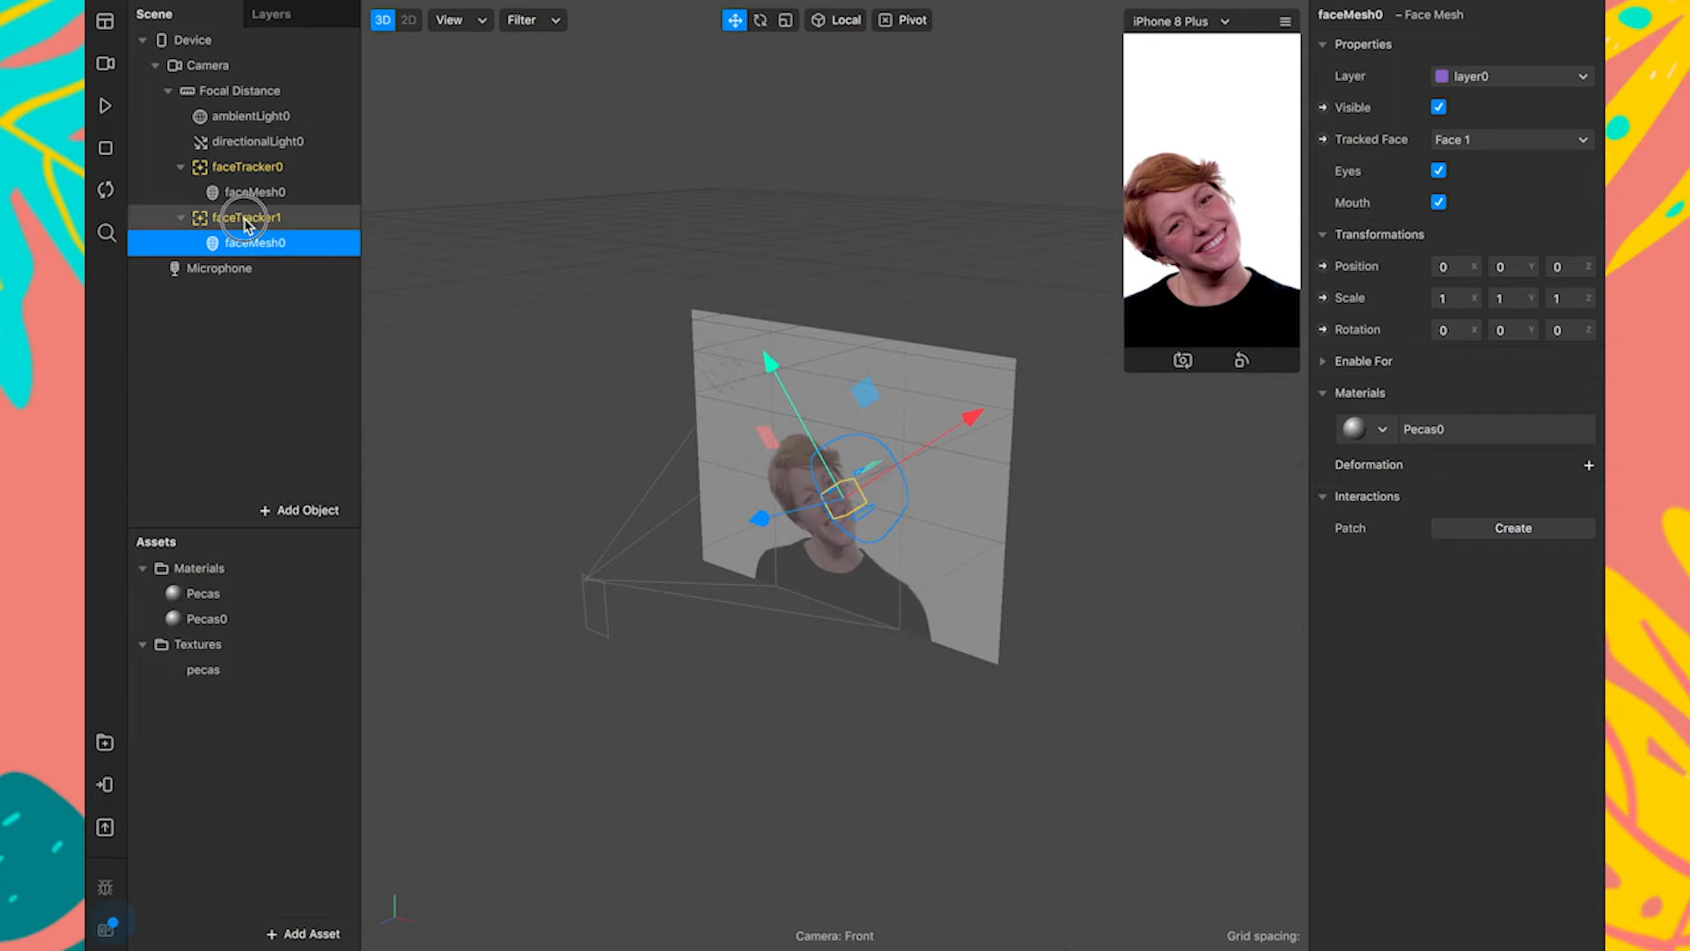
click(247, 220)
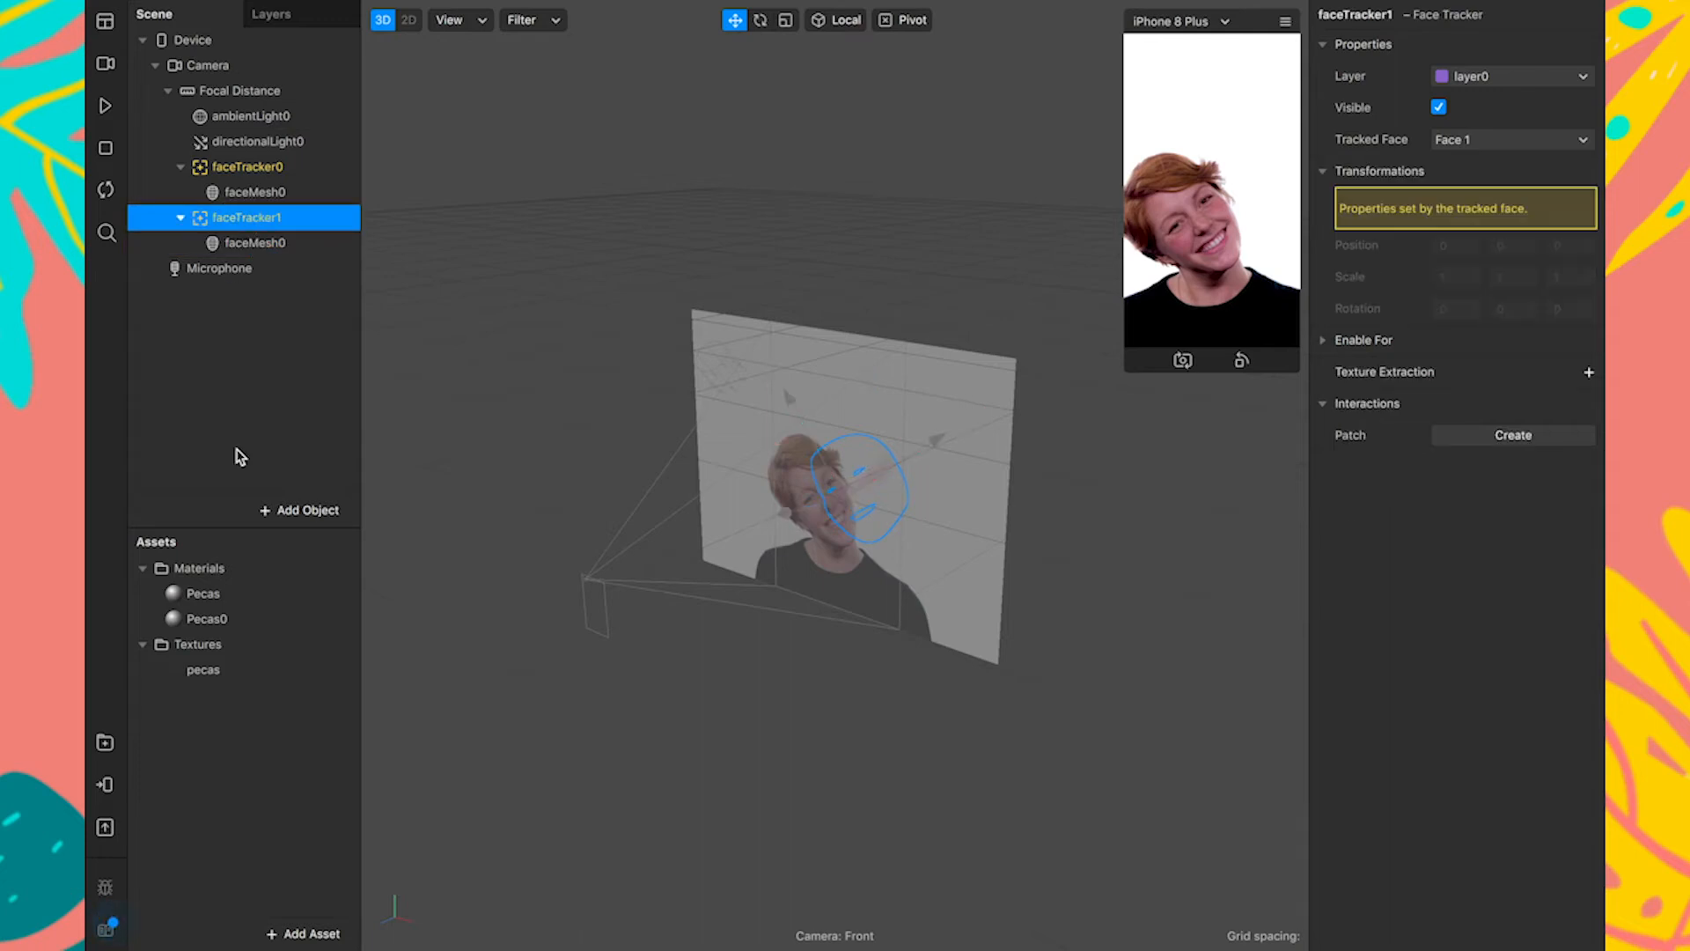
Change the shader type of the duplicated face mesh's material, Pecas0, to Retouching.
click(207, 619)
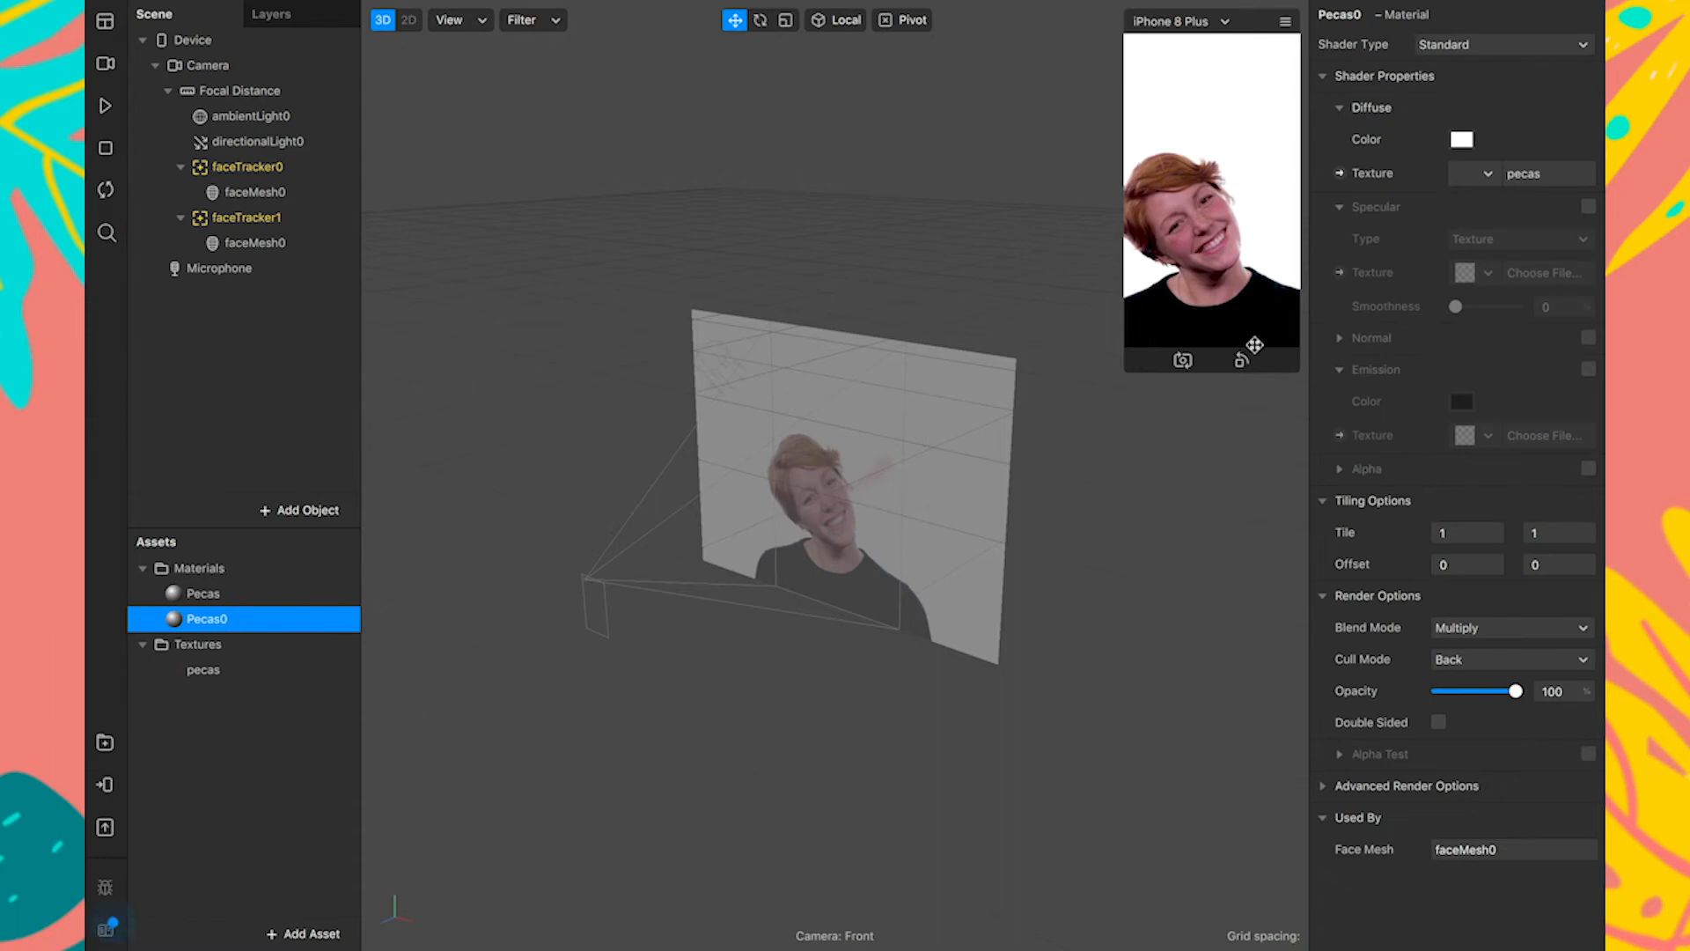
click(1490, 175)
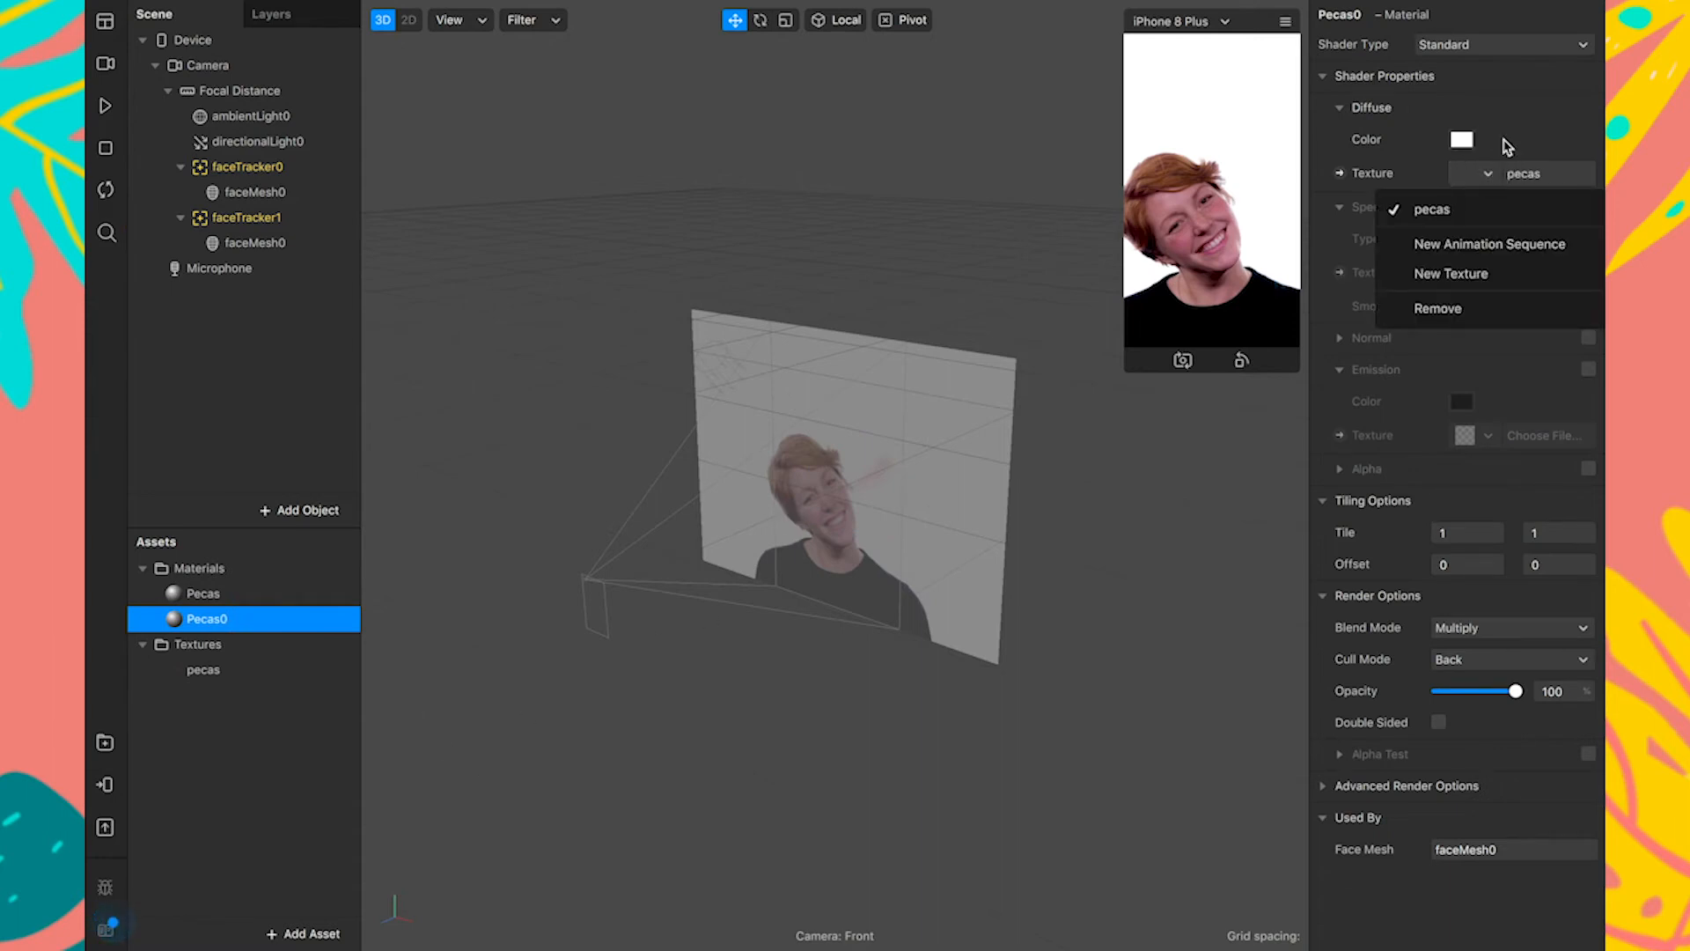
click(1520, 112)
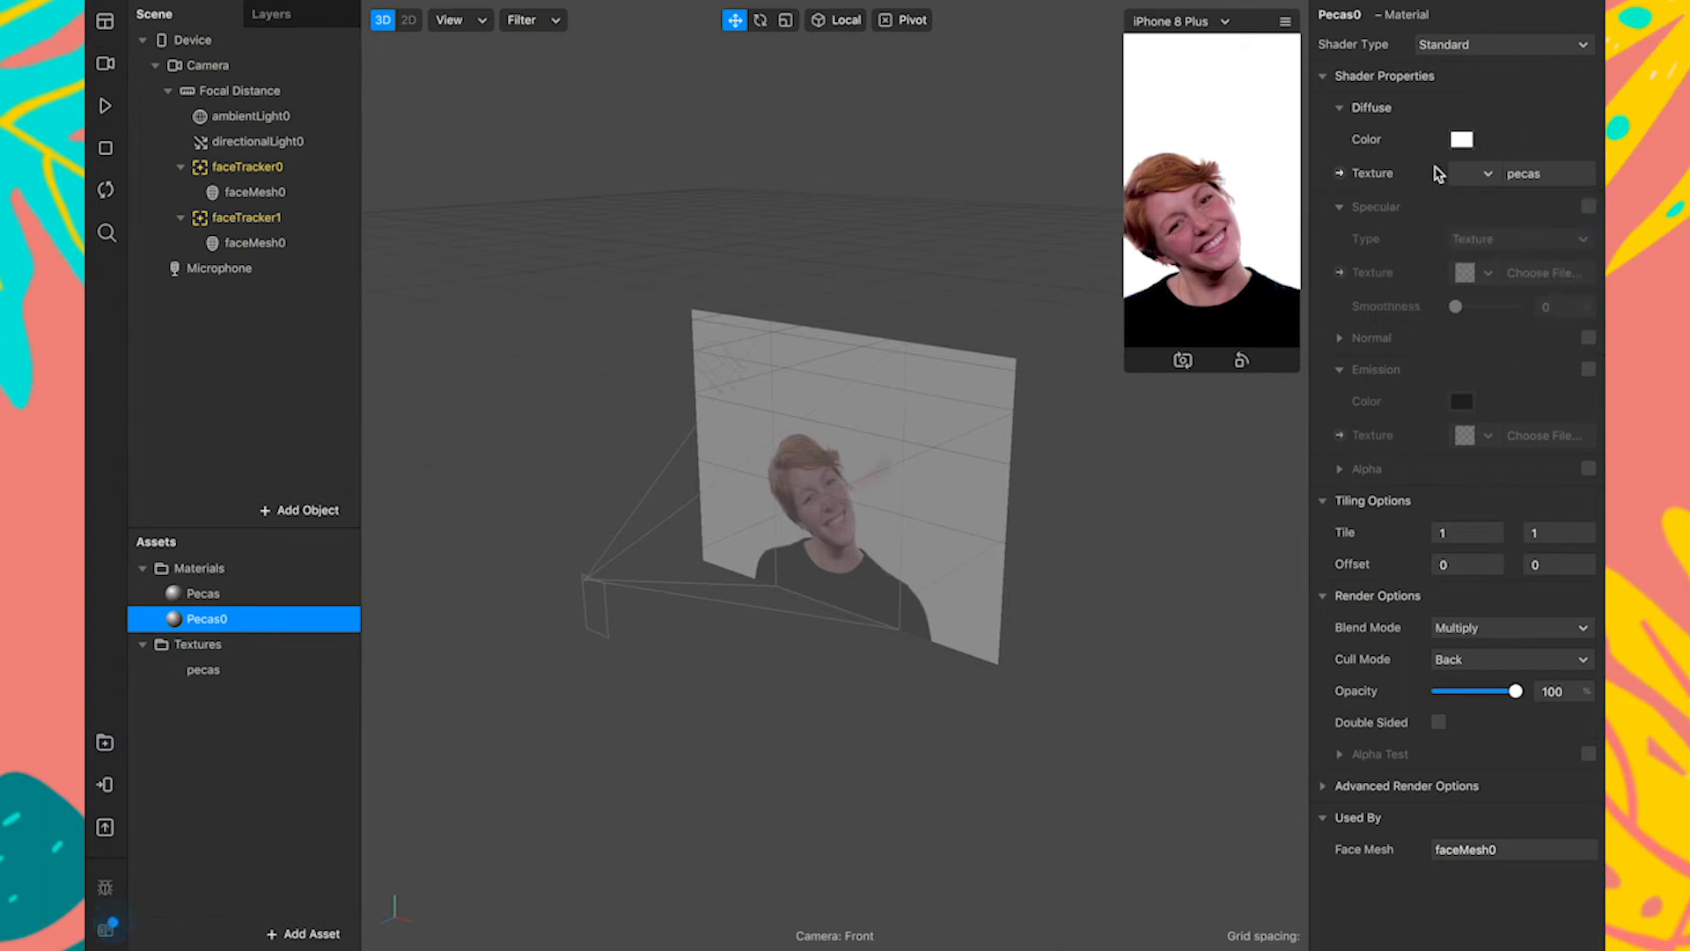
click(1508, 50)
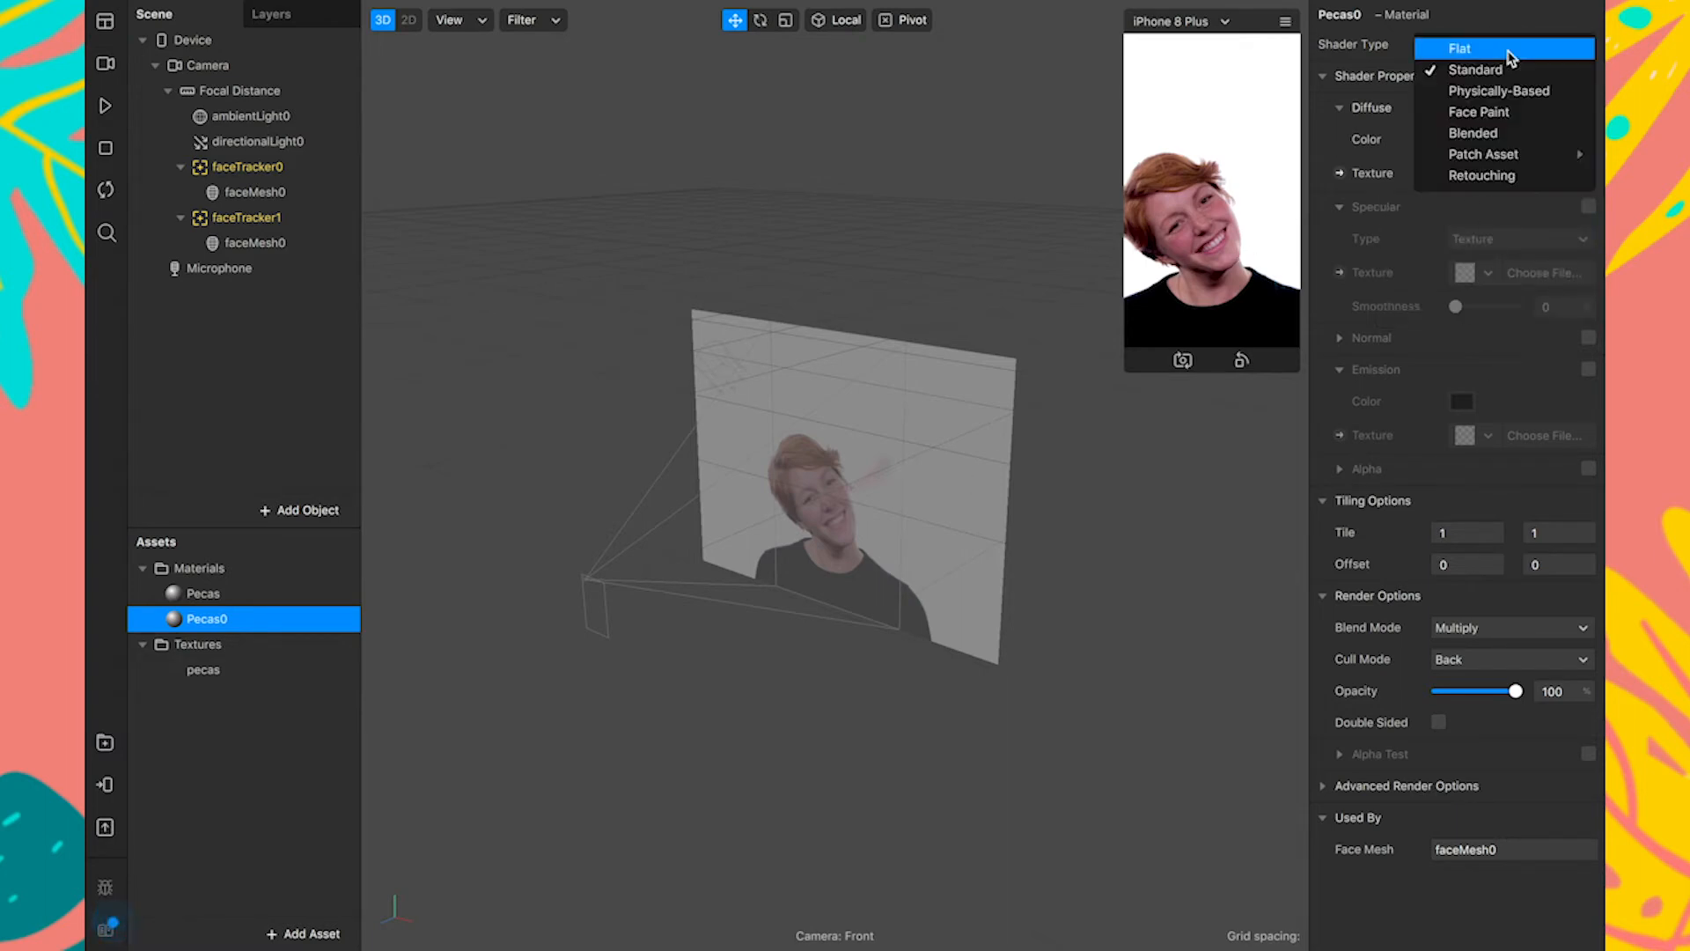
click(1510, 176)
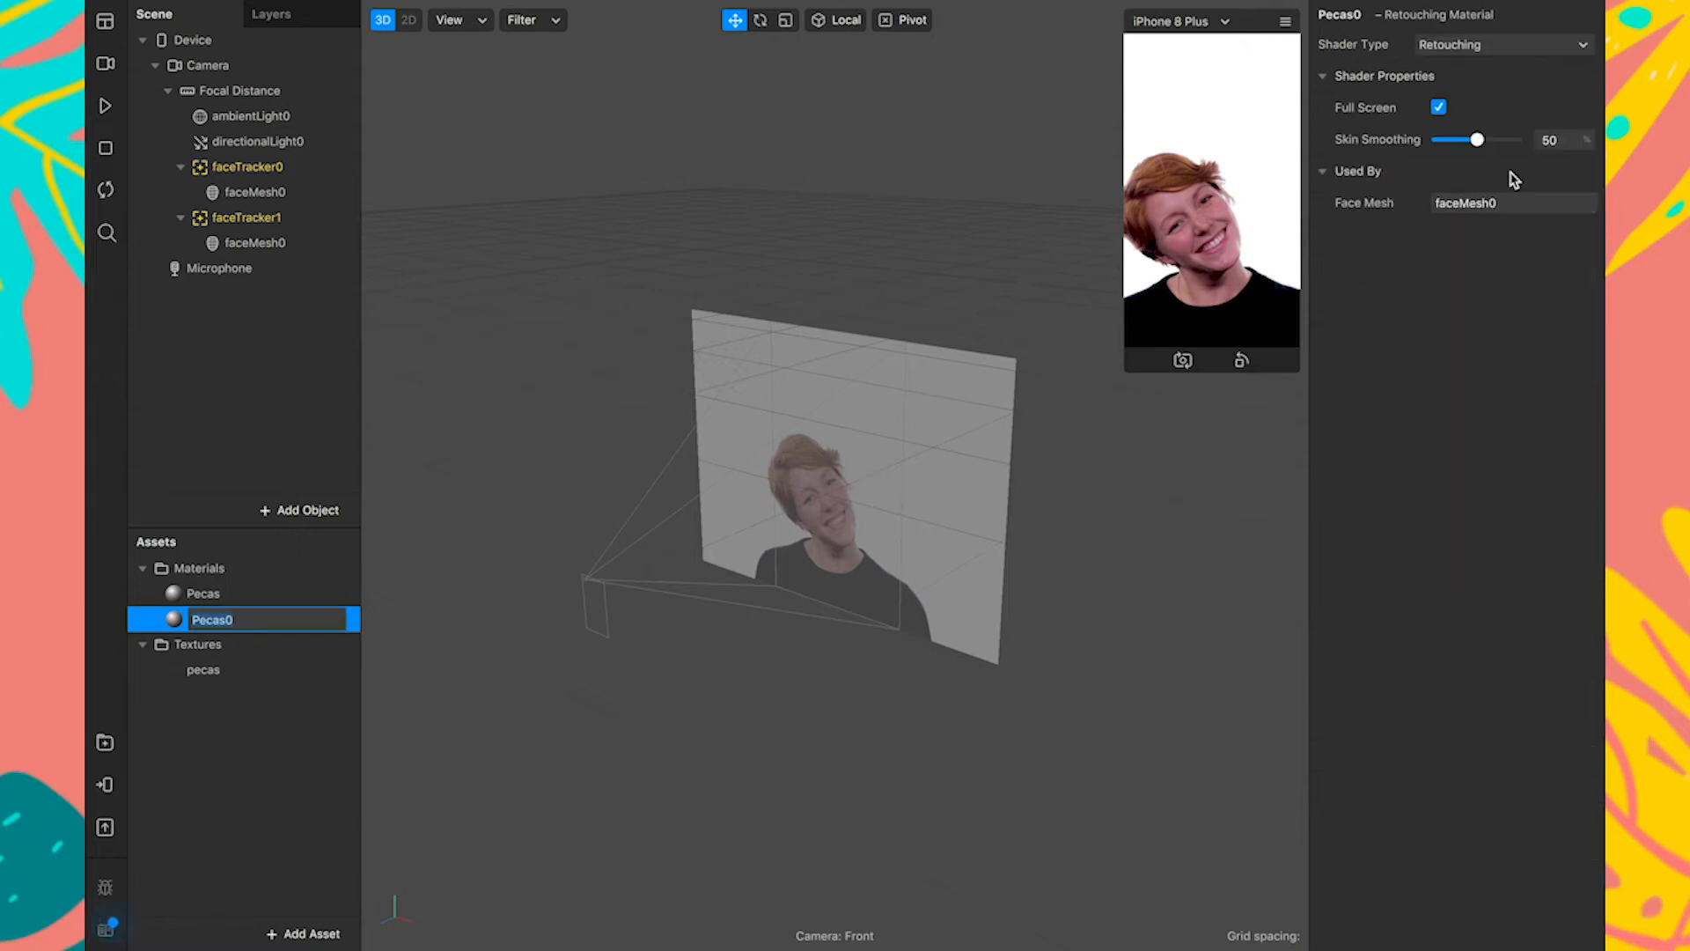
Set the retouching material's skin smoothing to 64% while judging it in an enlarged simulator preview.
drag(1478, 140, 1475, 142)
drag(1128, 370, 884, 721)
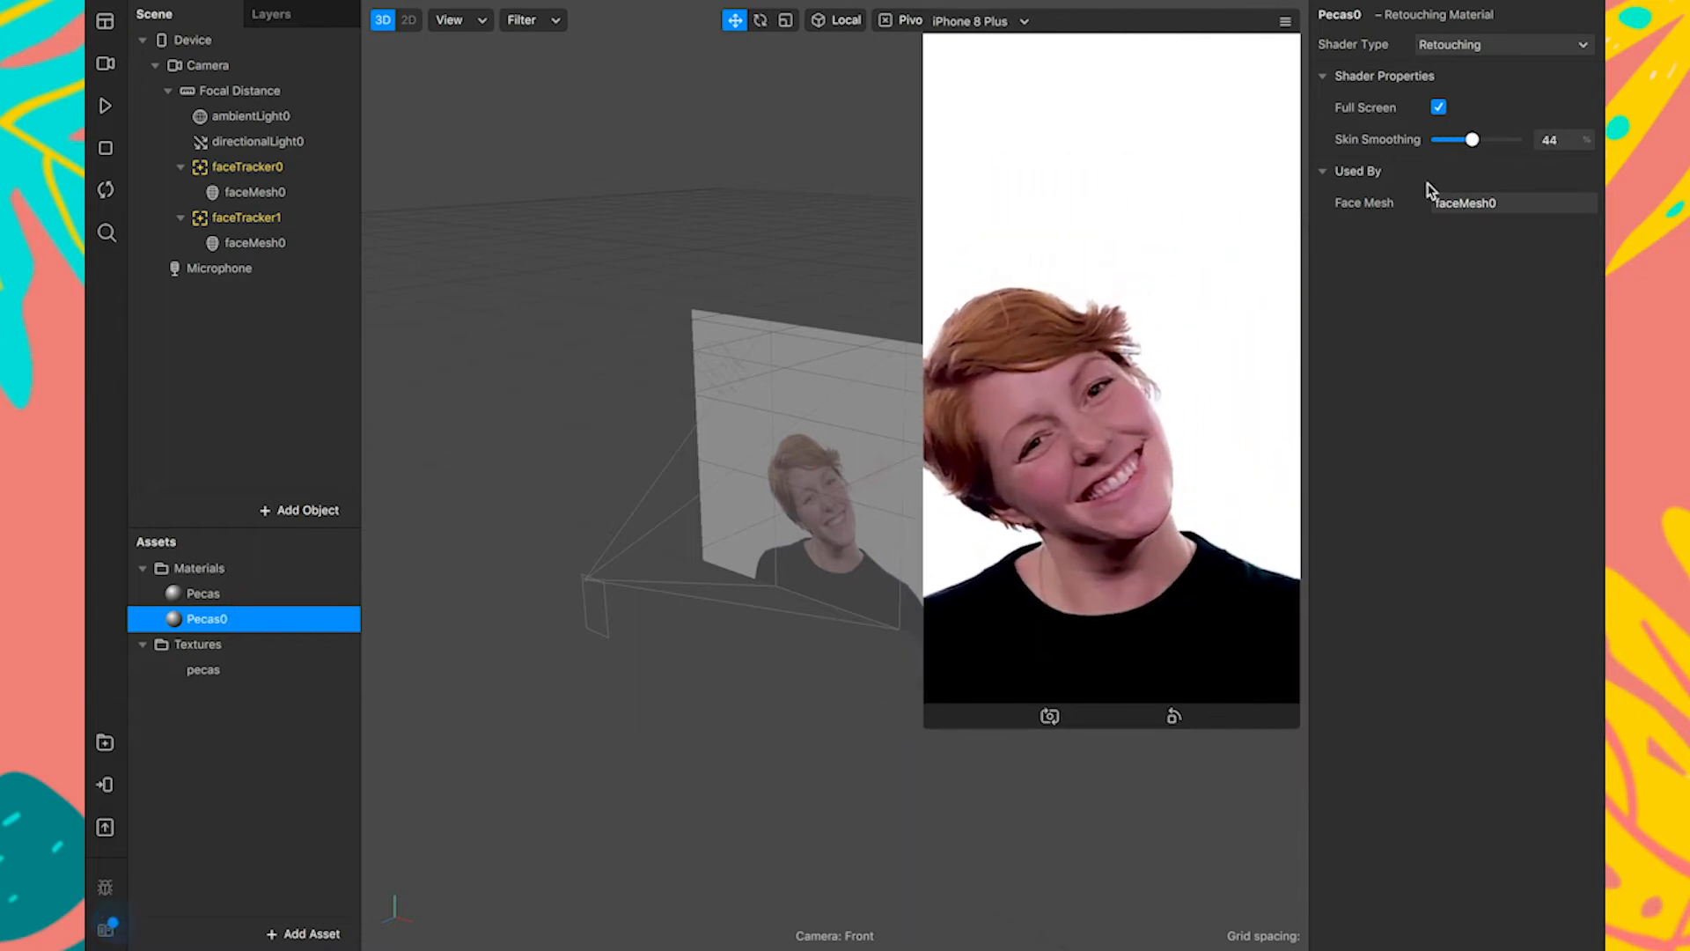
mouse_move(1472, 148)
mouse_down()
mouse_move(1527, 140)
mouse_move(1339, 143)
mouse_move(1506, 134)
mouse_move(1489, 139)
mouse_up()
Play the simulation video, preview the effect on three other sample people and shrink the simulator preview.
click(104, 107)
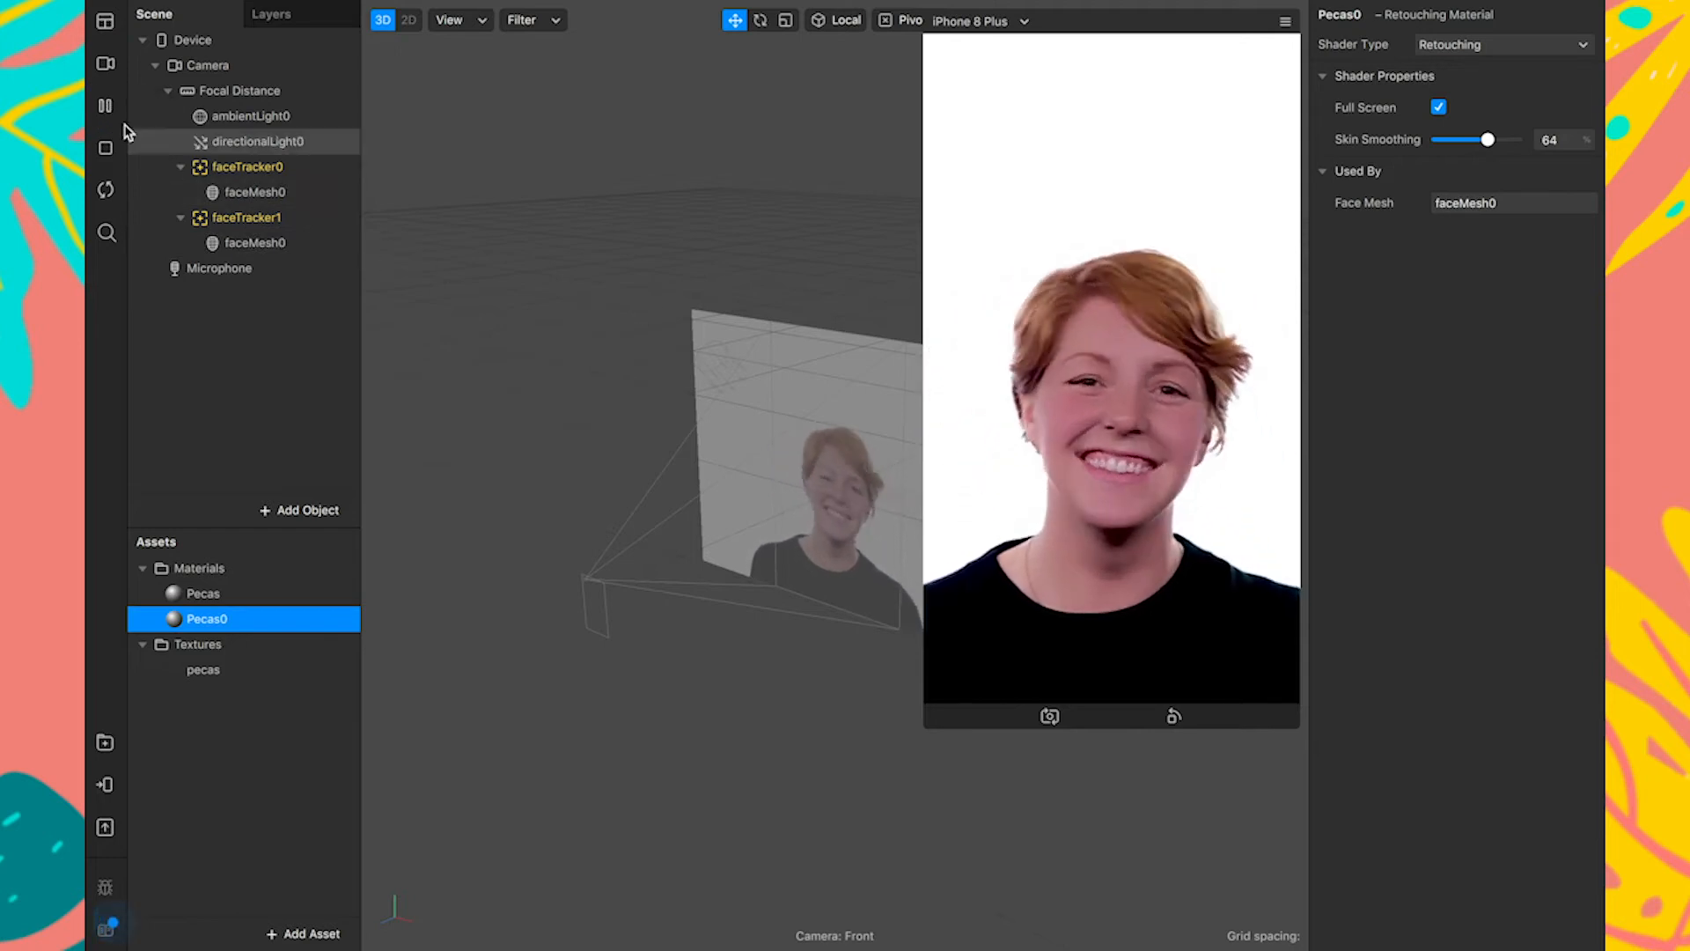
click(105, 64)
click(335, 182)
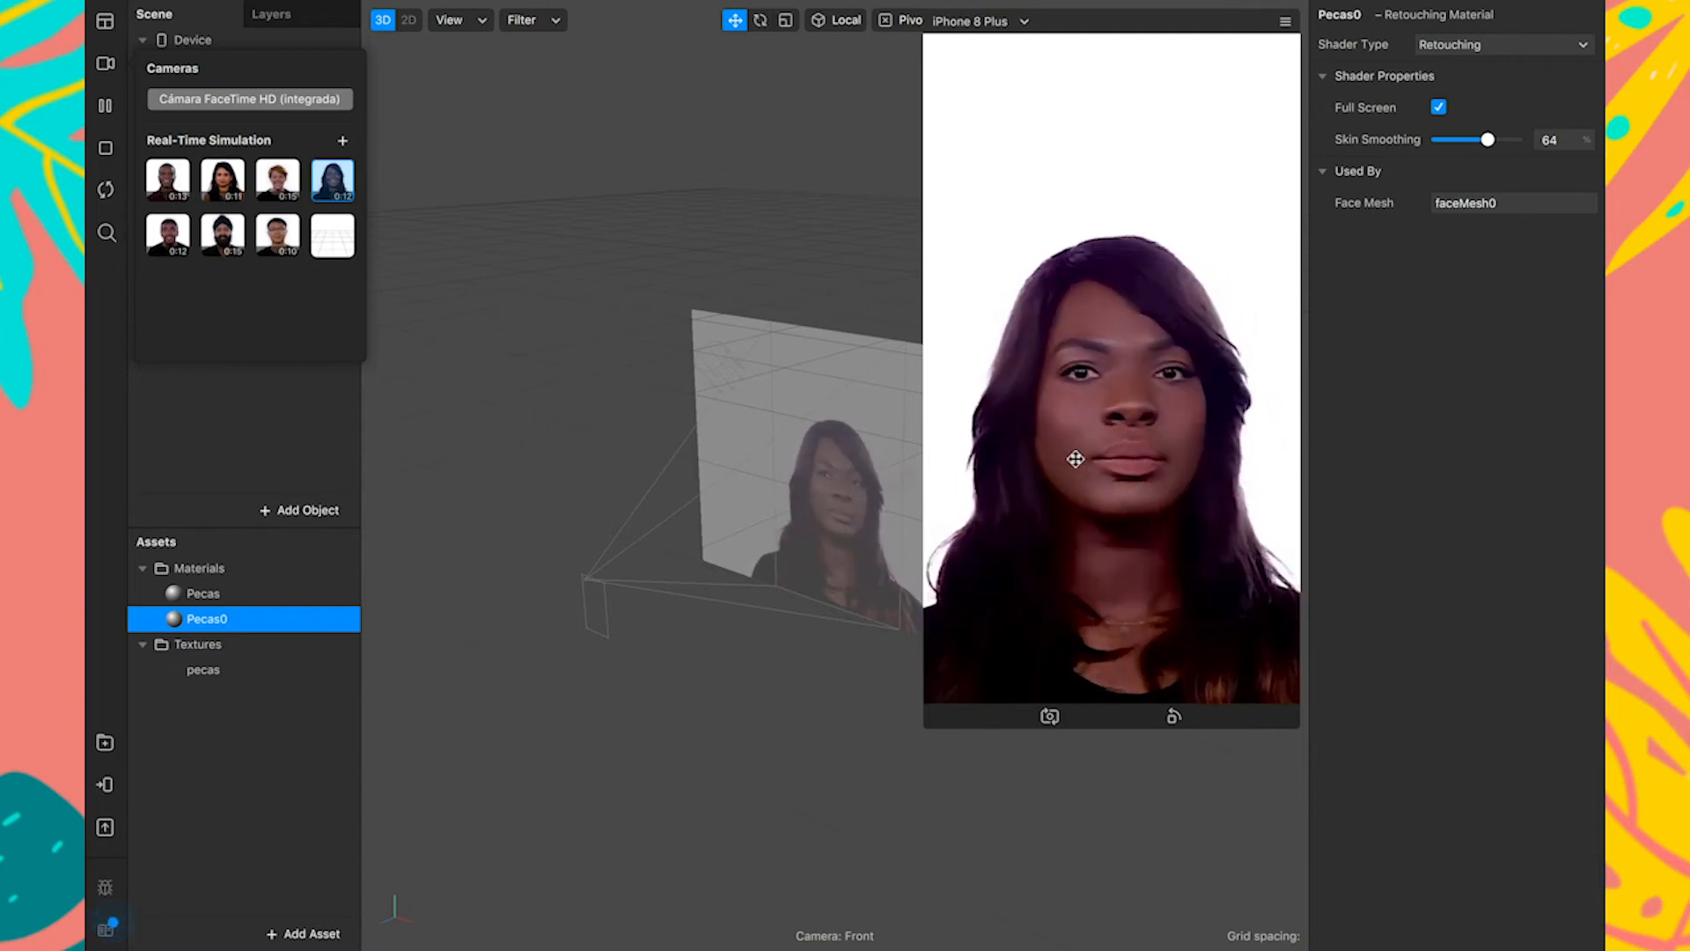
click(225, 244)
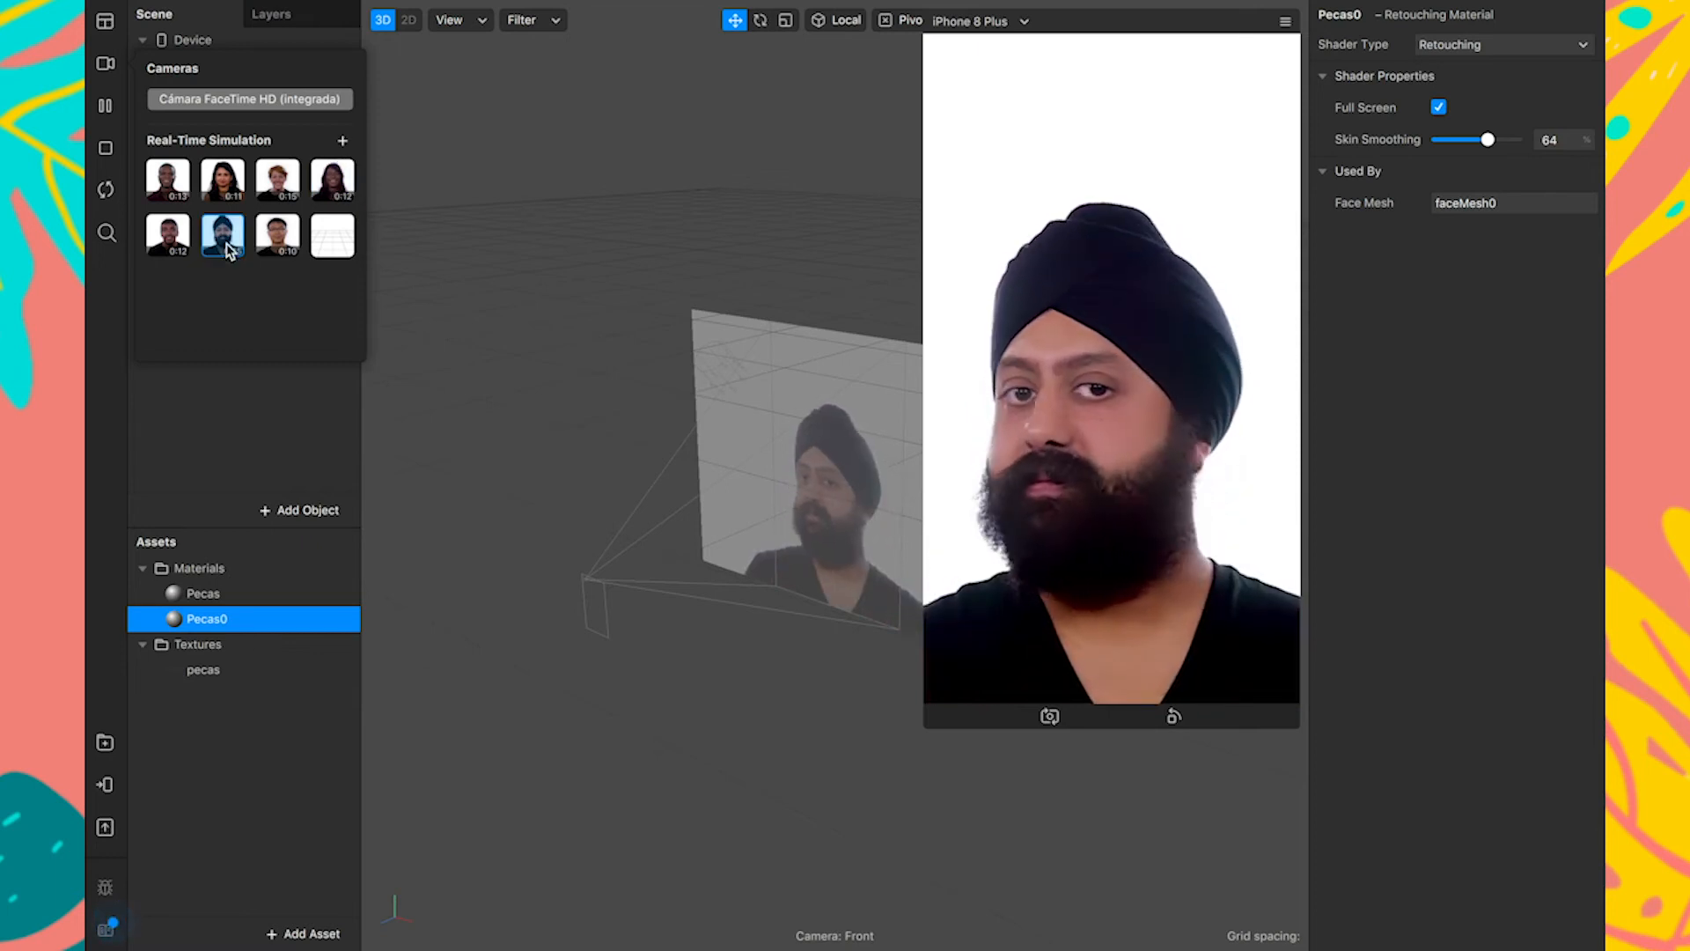
click(284, 241)
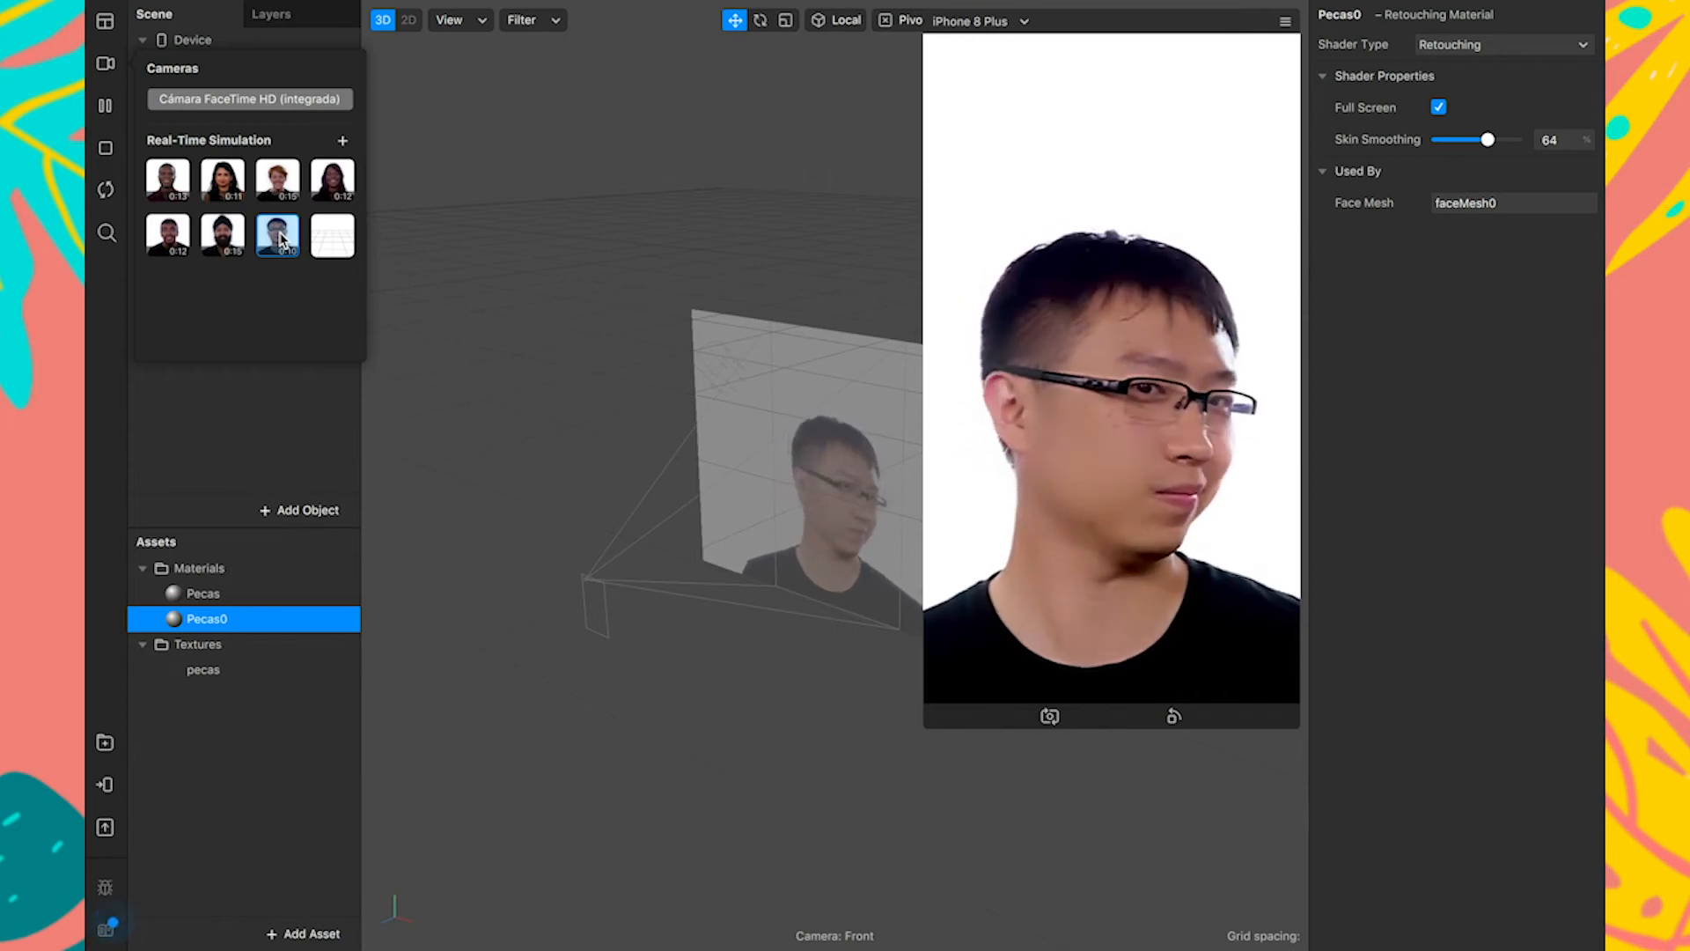
click(272, 441)
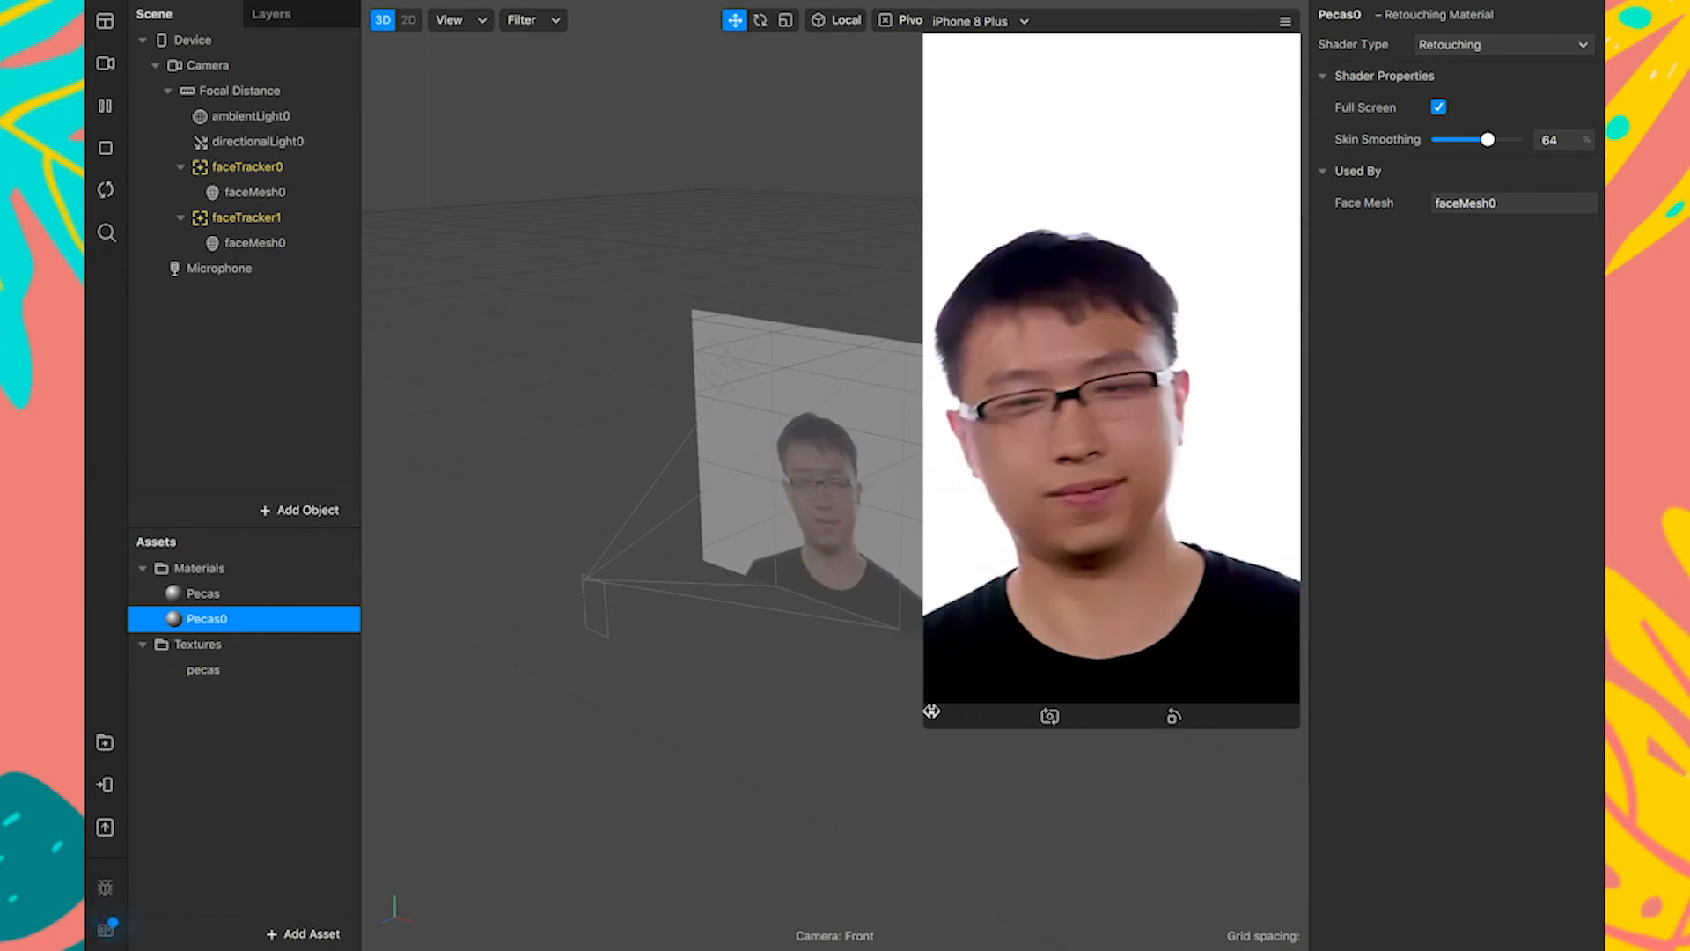
drag(931, 705, 1068, 450)
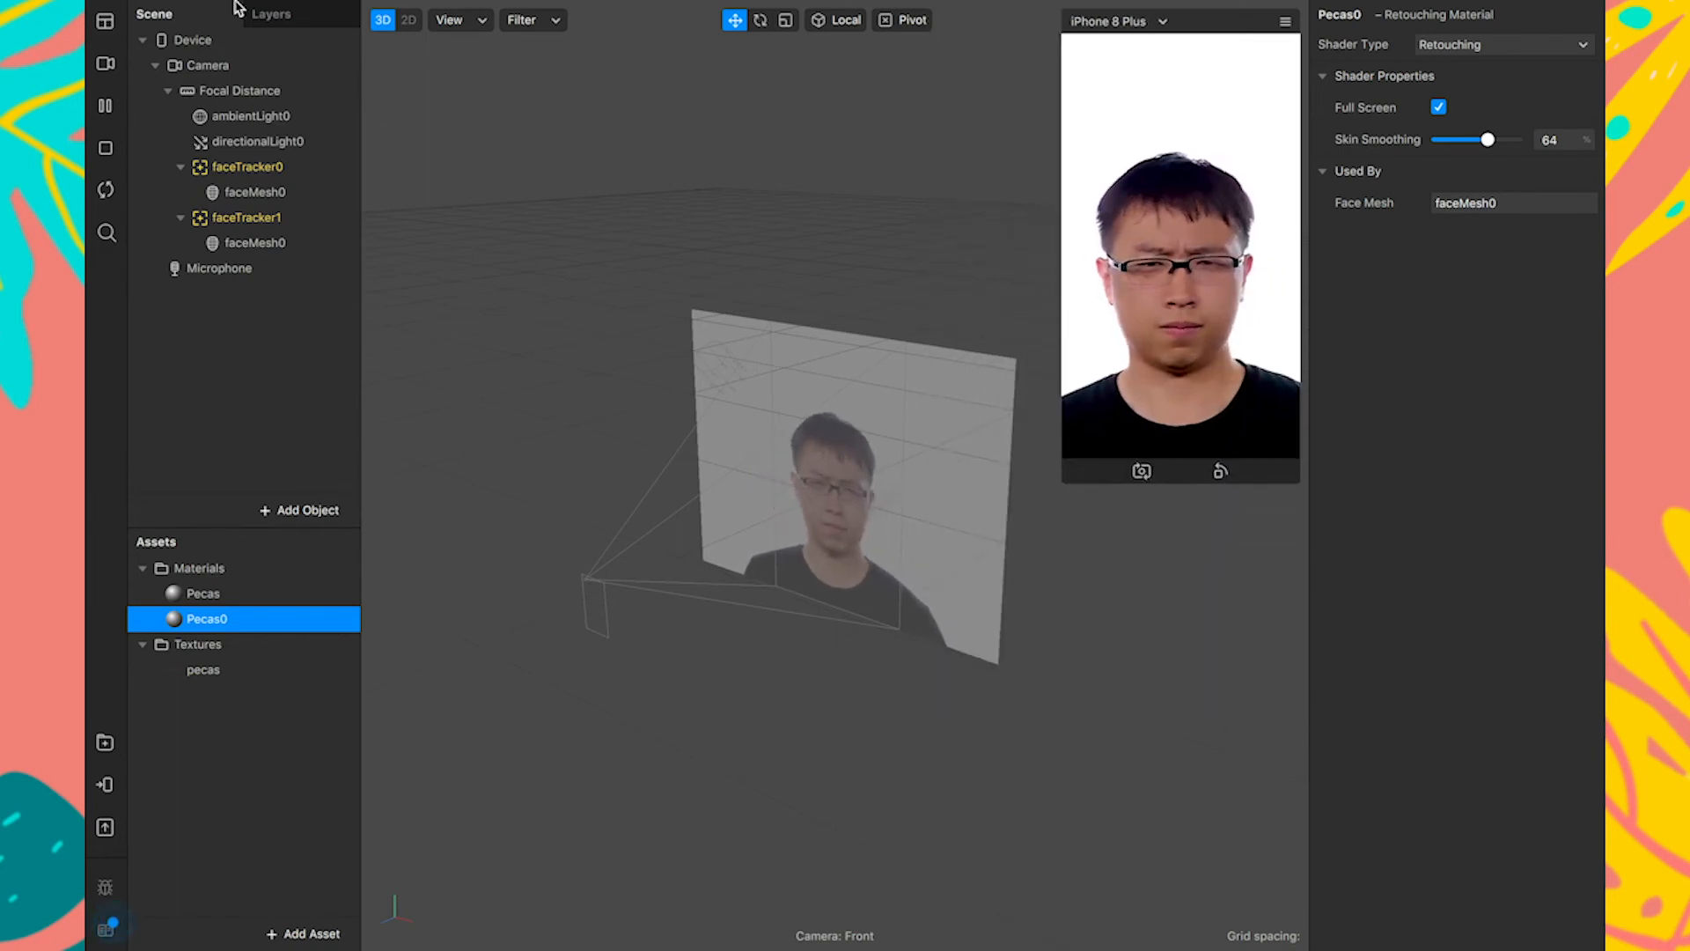
Save the project.
mouse_move(238, 7)
click(291, 11)
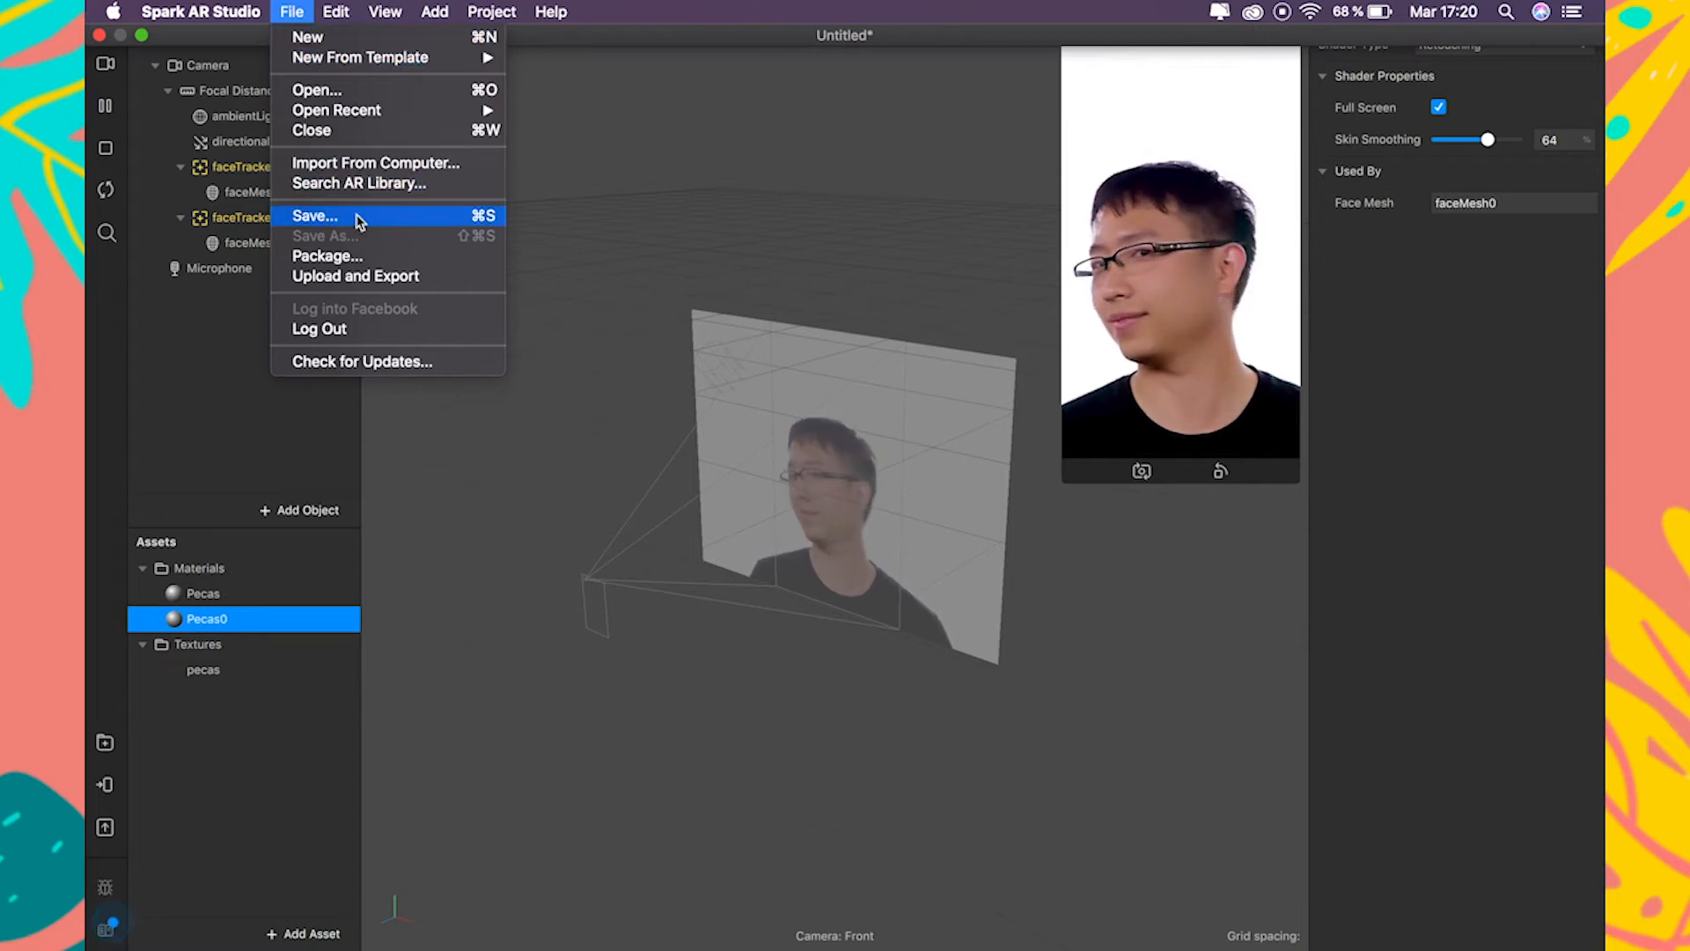
click(909, 185)
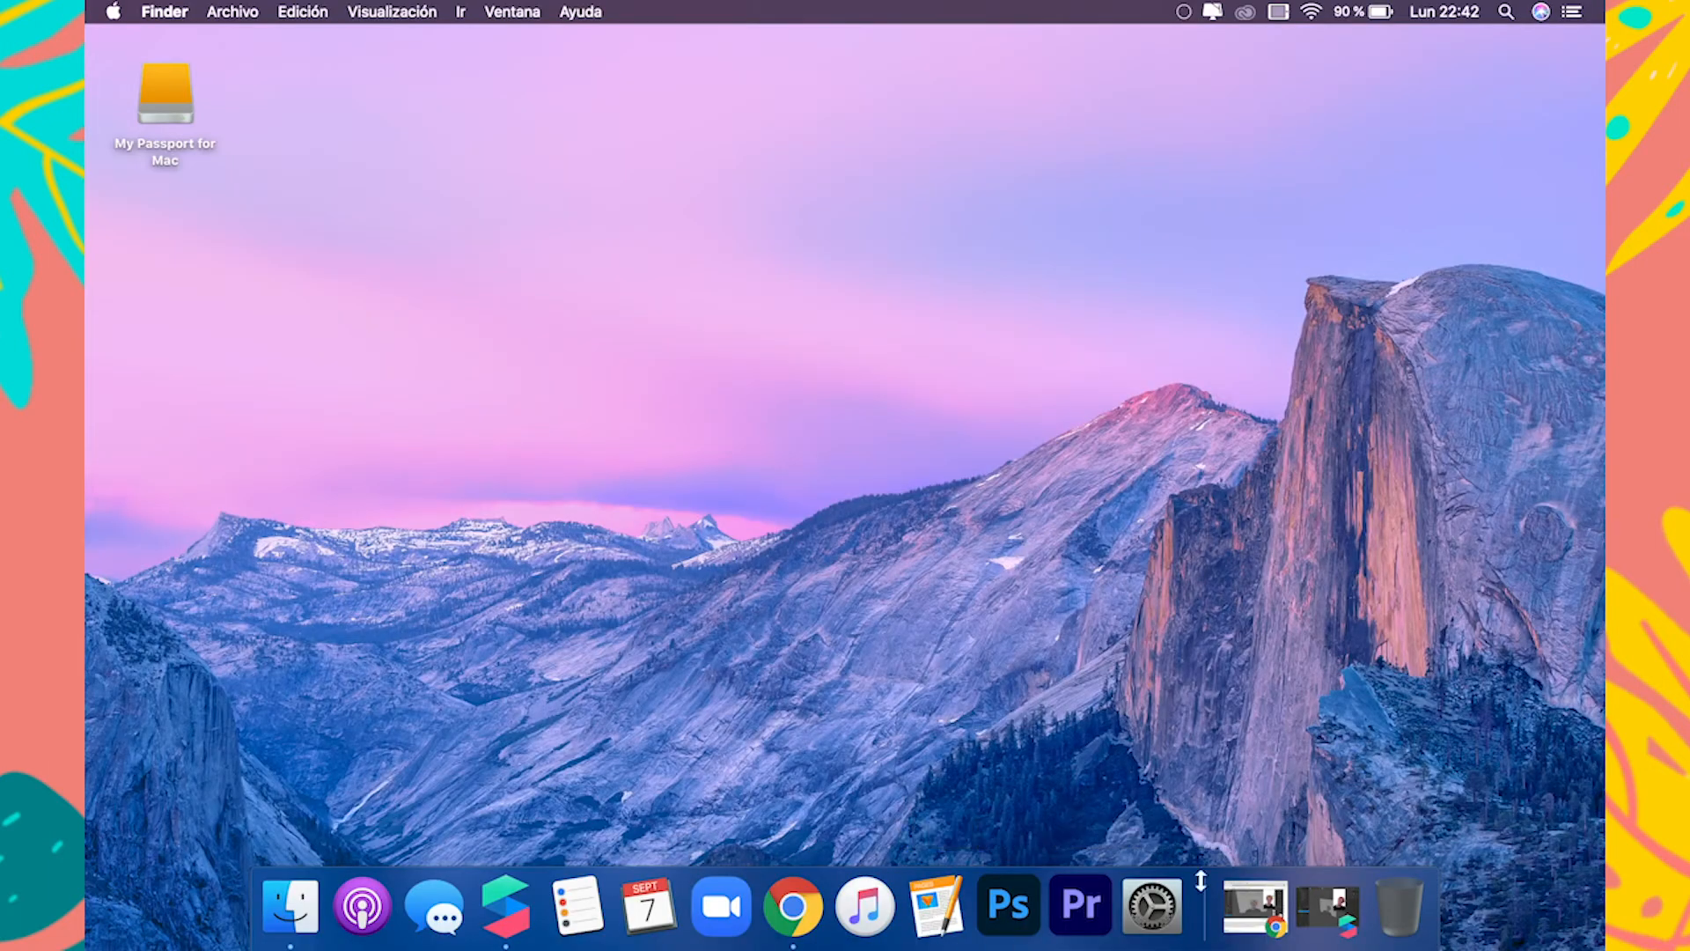
Reopen the minimized Filtro sirena project in full screen and enlarge the simulator preview.
click(1320, 912)
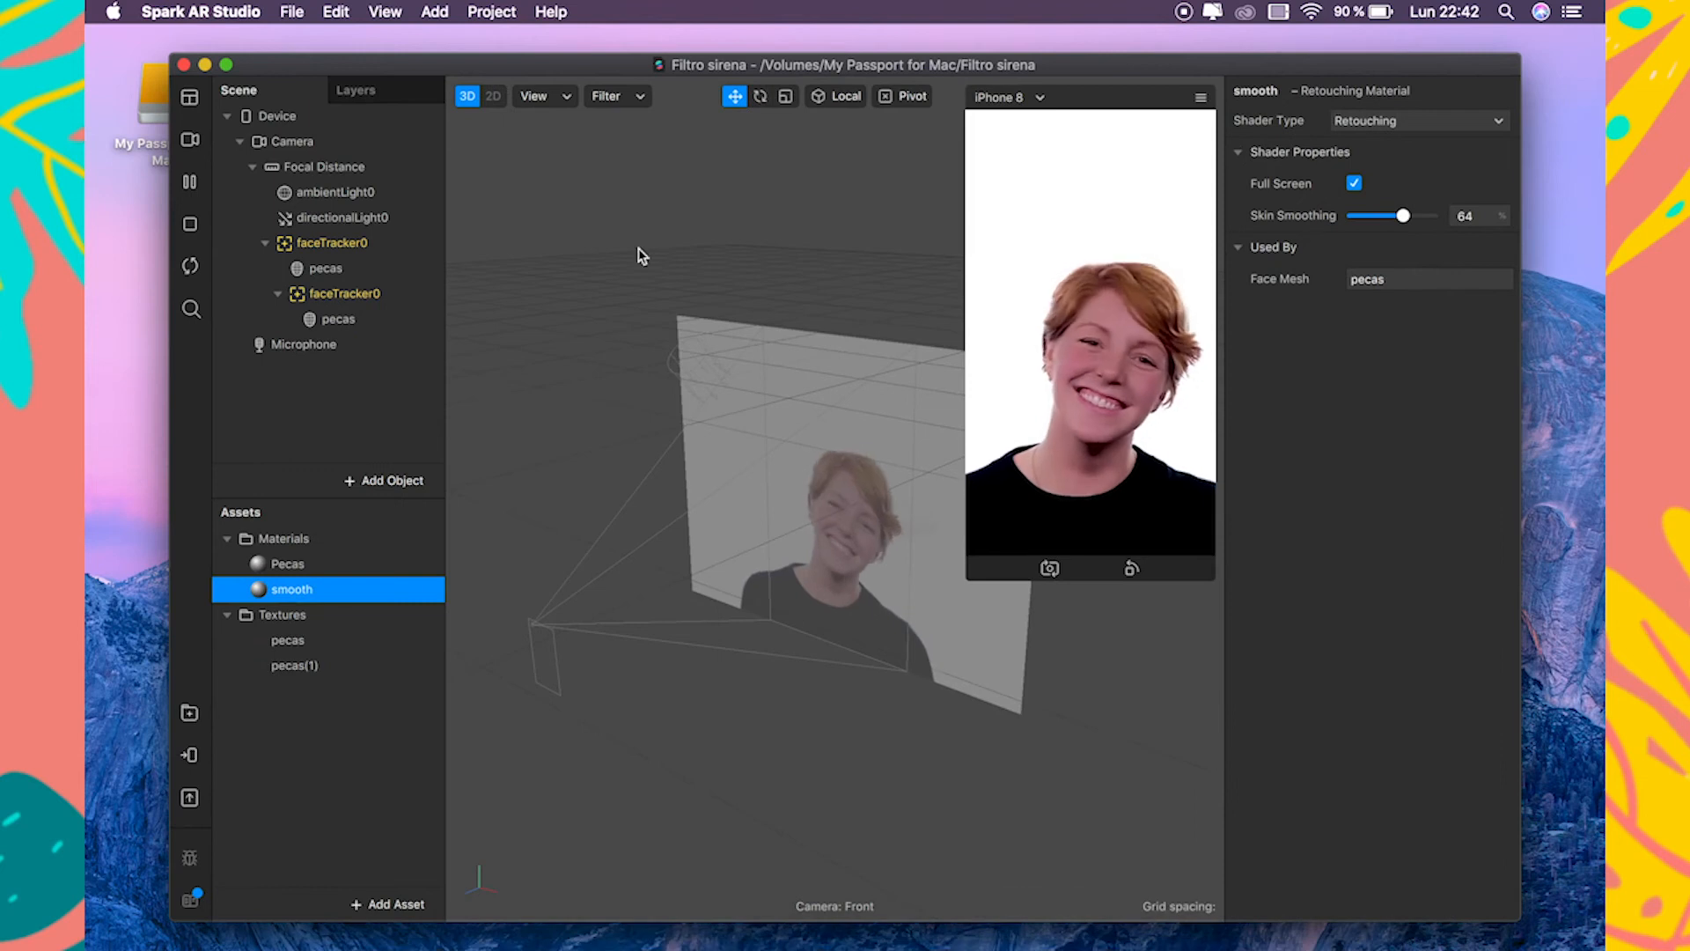
click(228, 64)
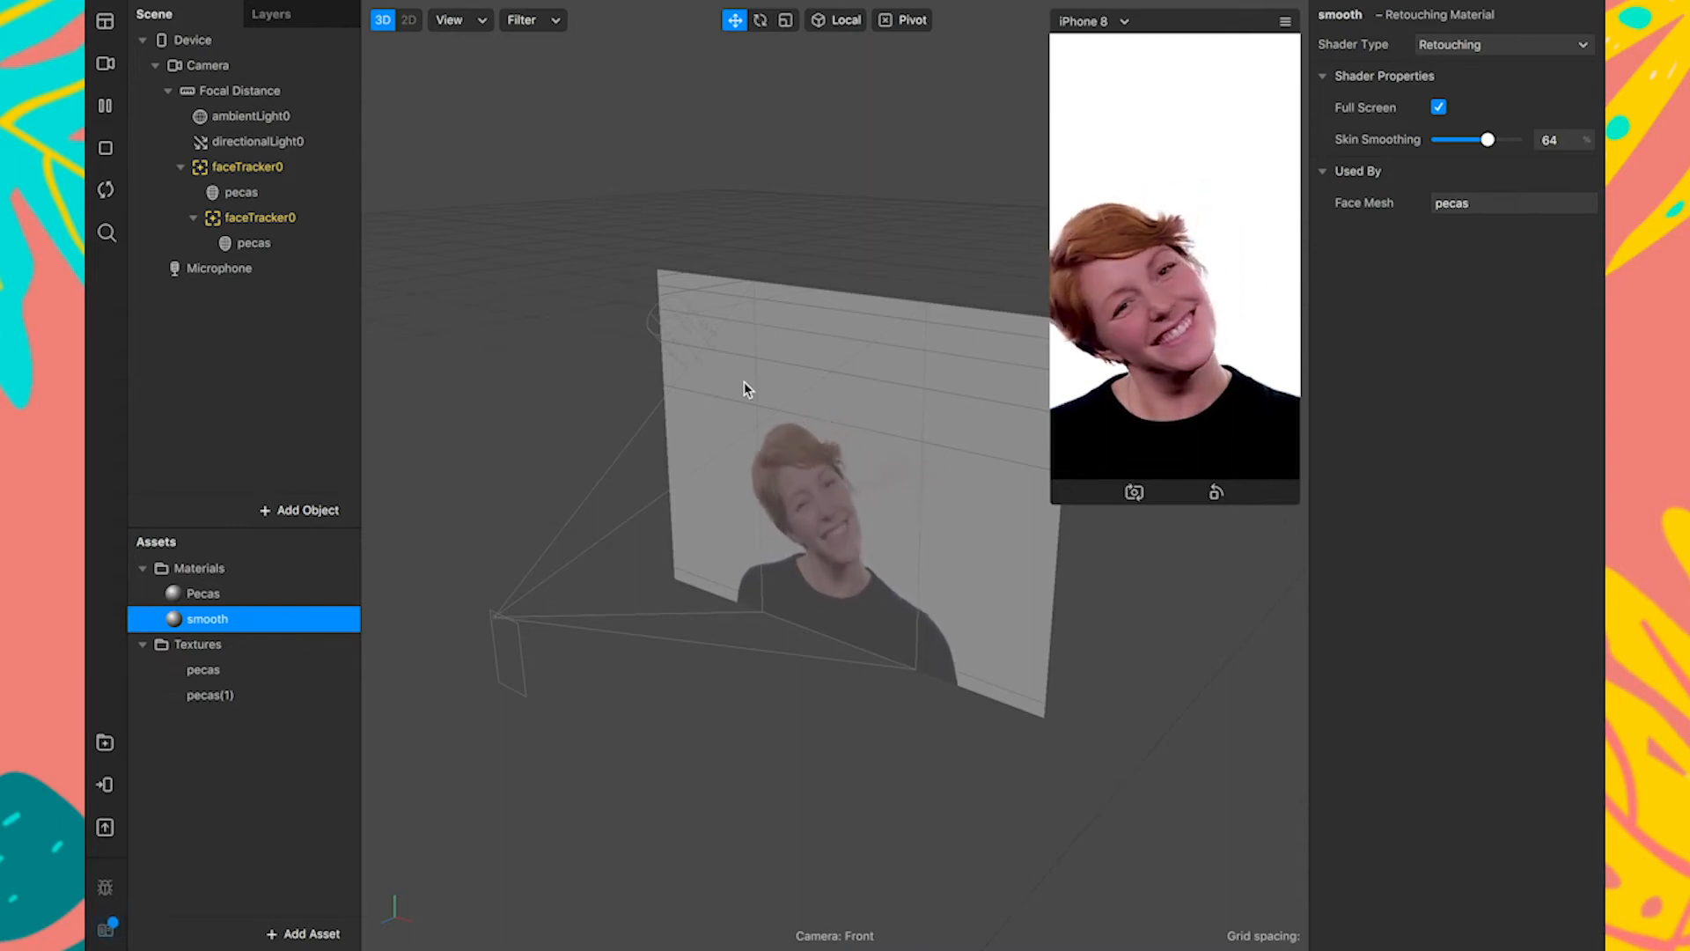
drag(1059, 496, 1044, 526)
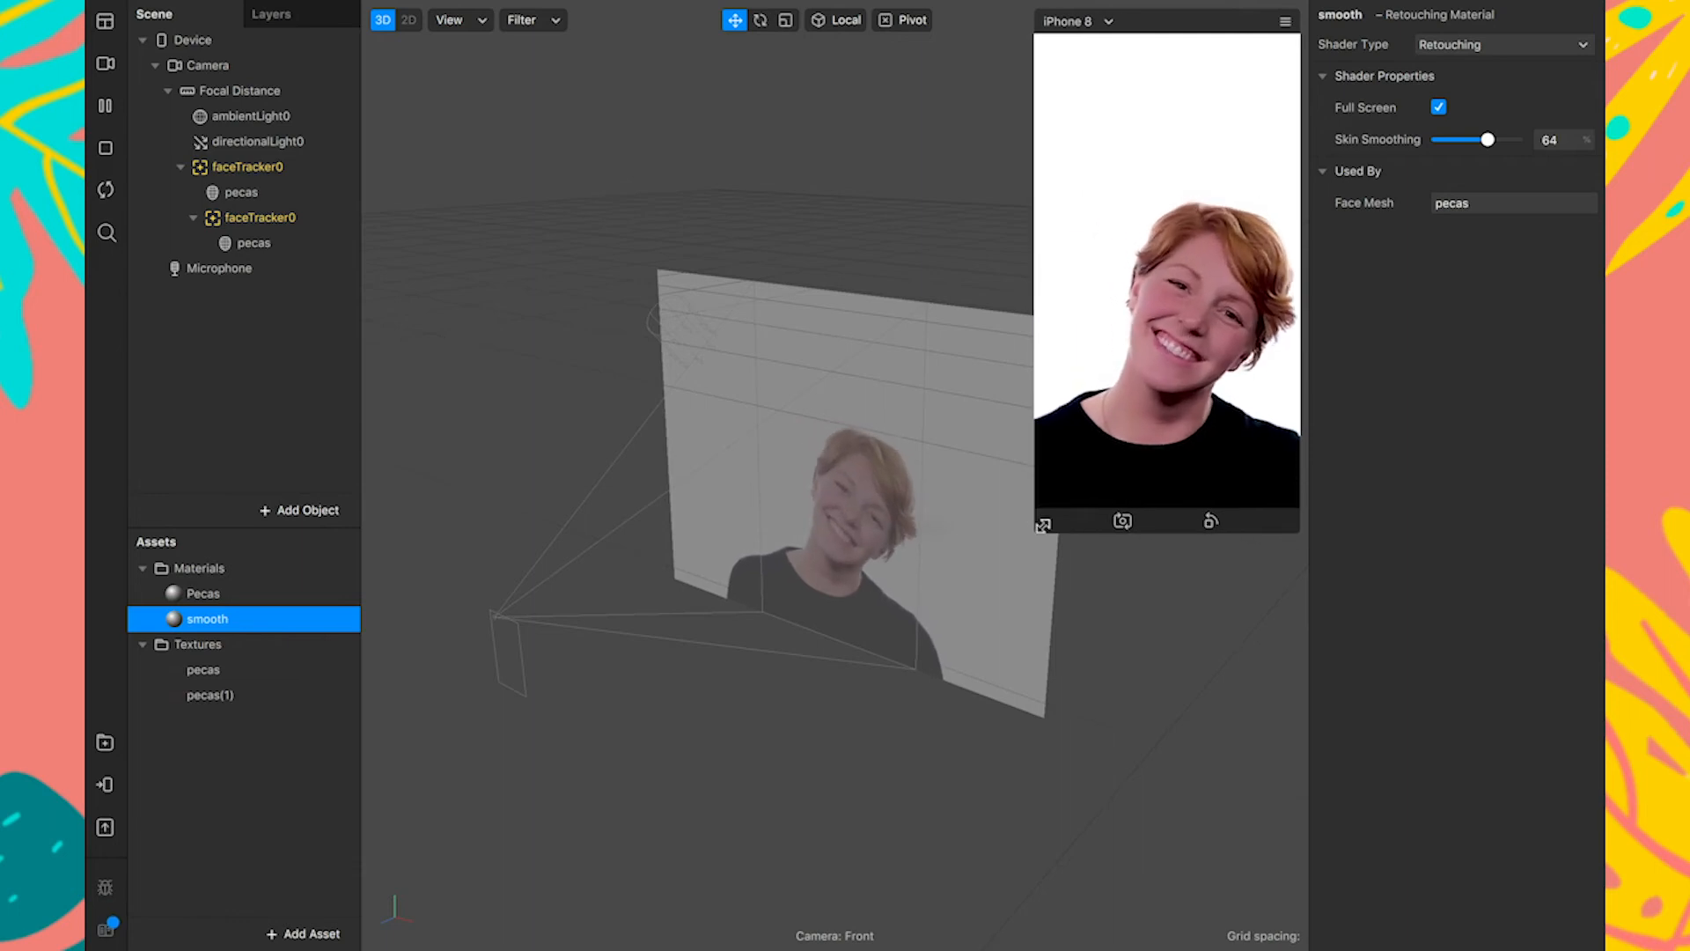
Add the Plano curvo corona 3D object under the nested face tracker's pecas mesh and locate the missing pecas texture.
click(273, 255)
right_click(273, 255)
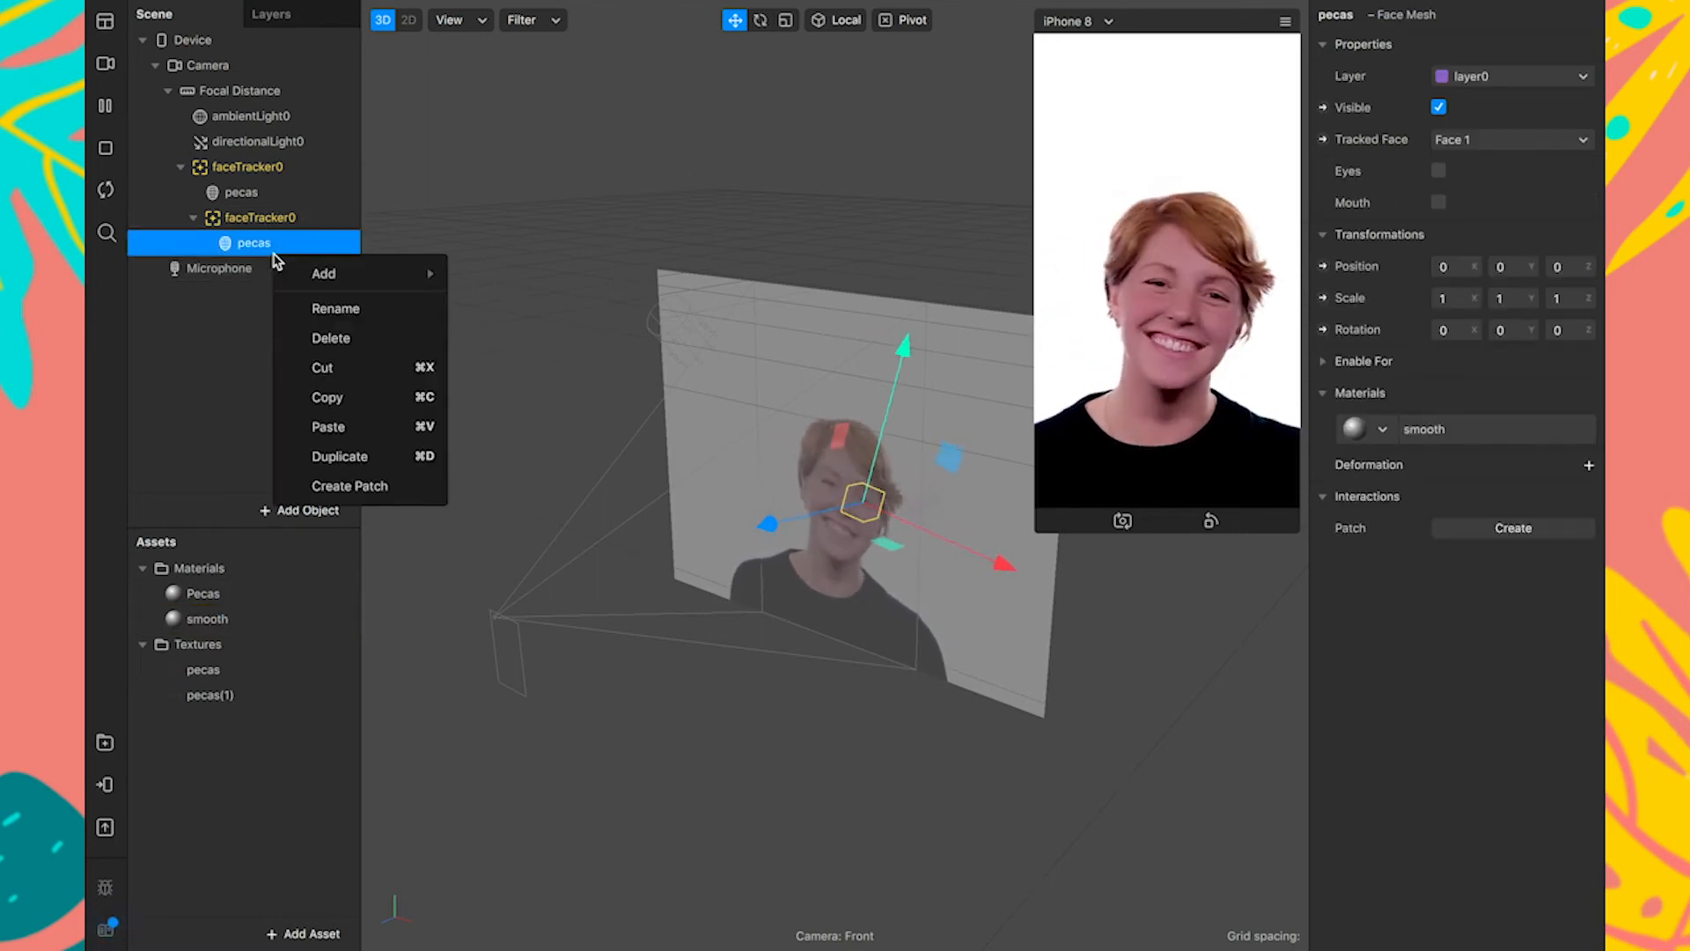
mouse_move(390, 272)
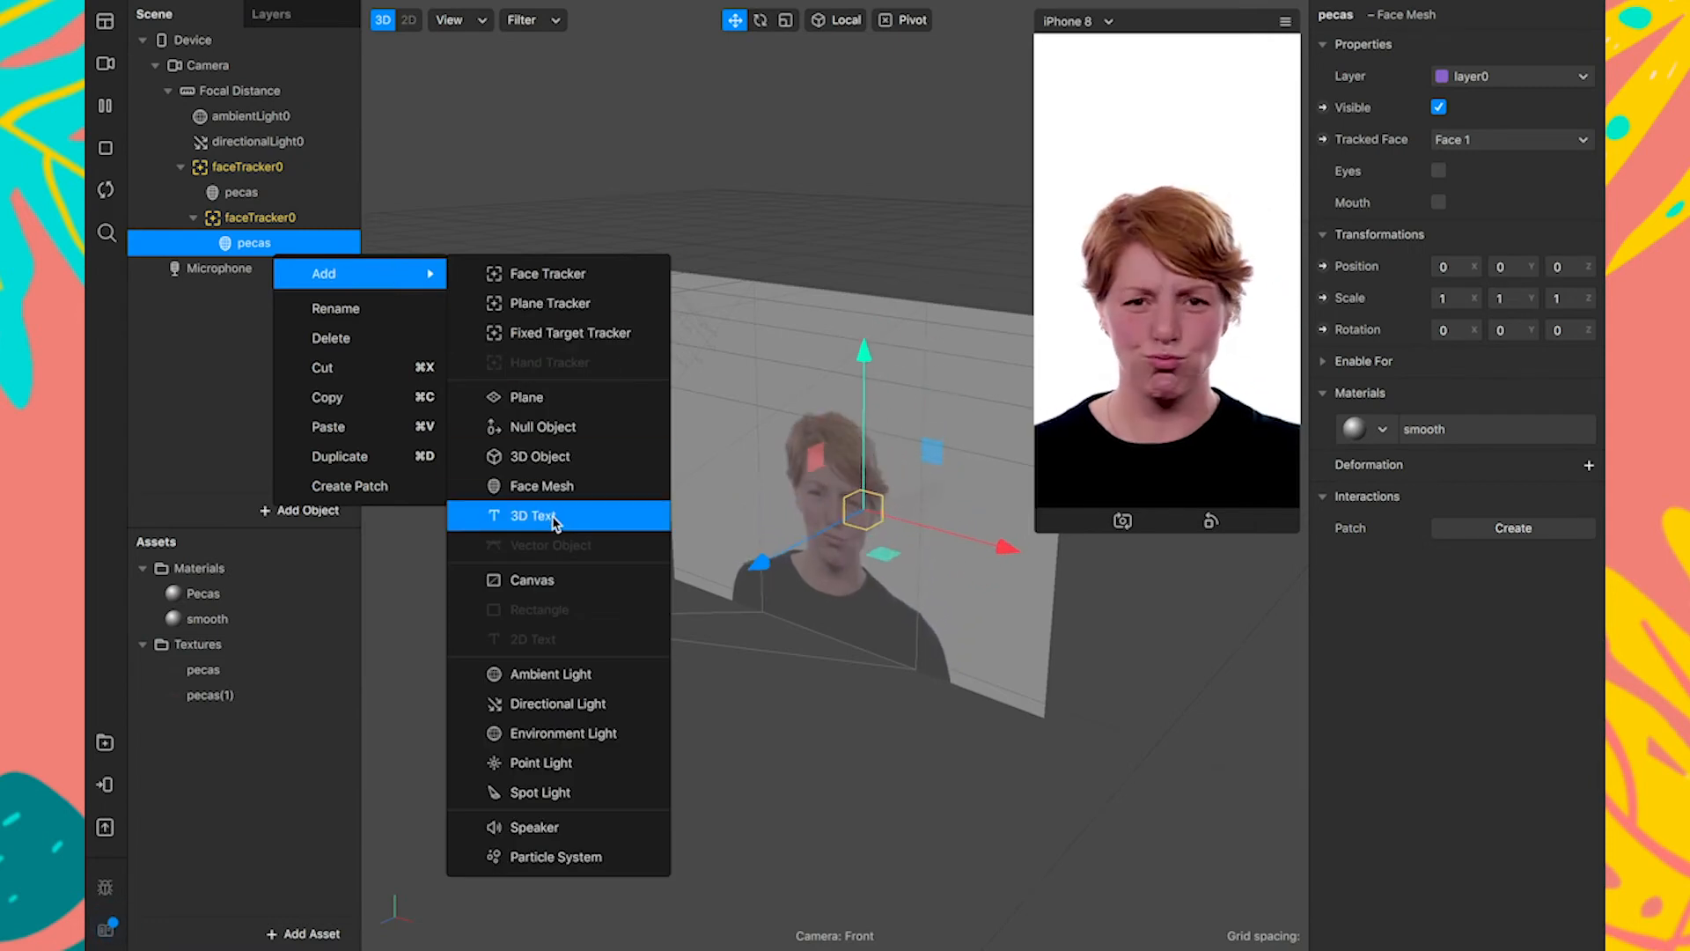
click(548, 458)
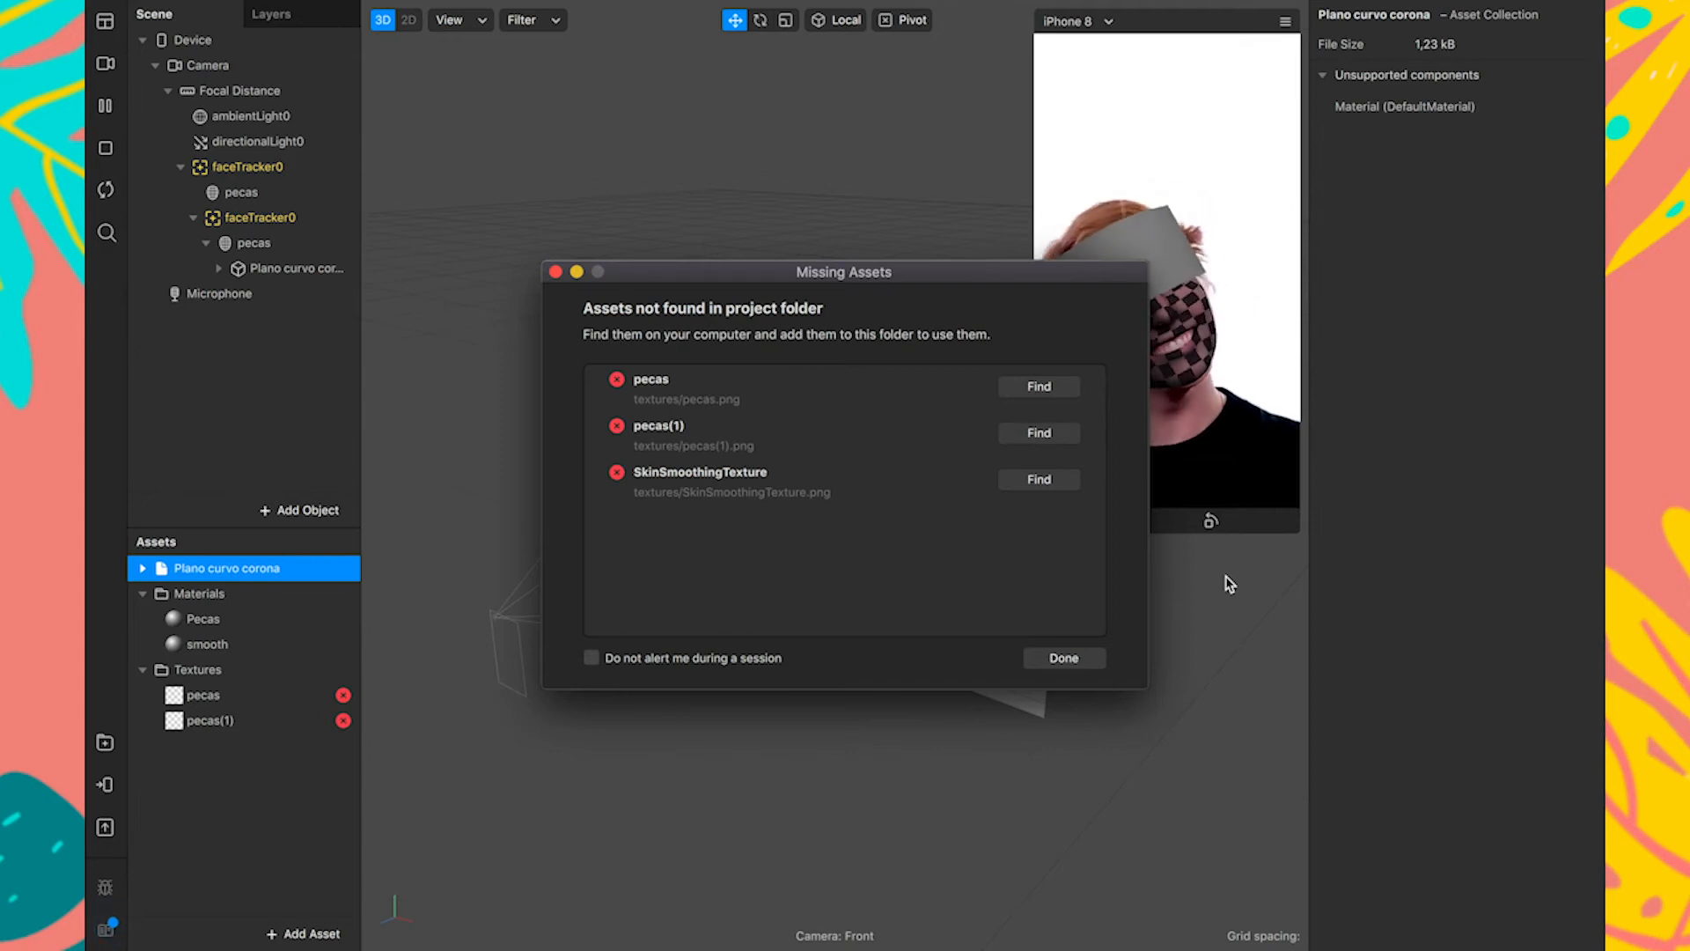
click(1060, 391)
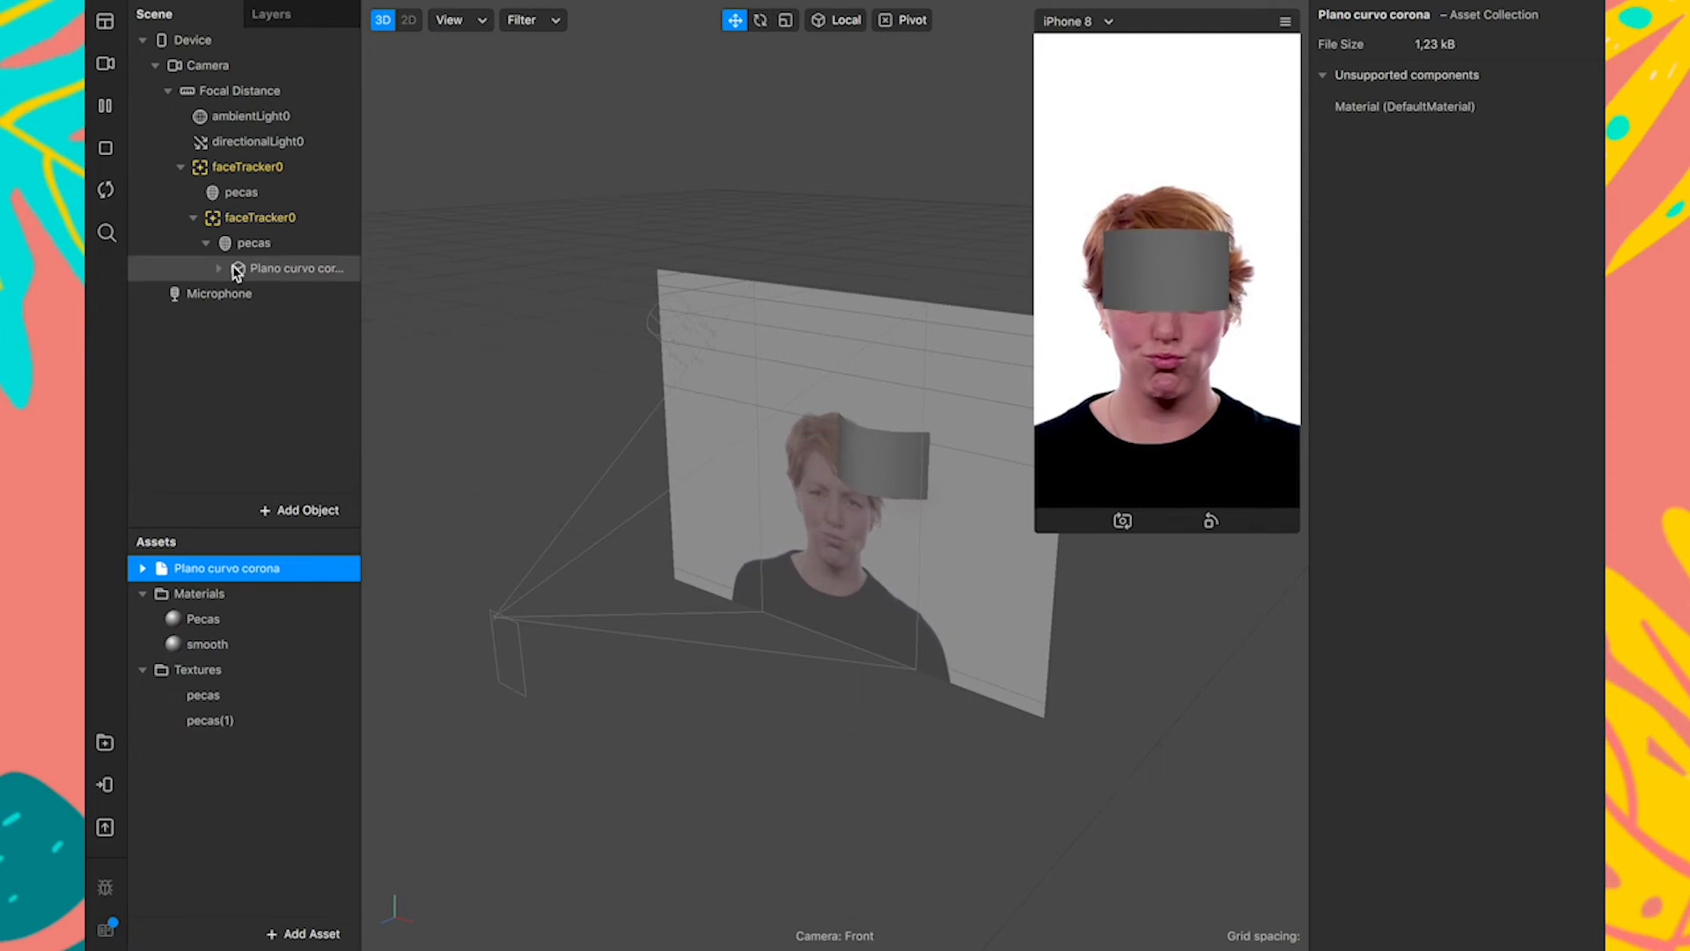
Move the Plano curvo corona object out of the pecas mesh to sit directly under the nested face tracker.
drag(245, 275, 250, 236)
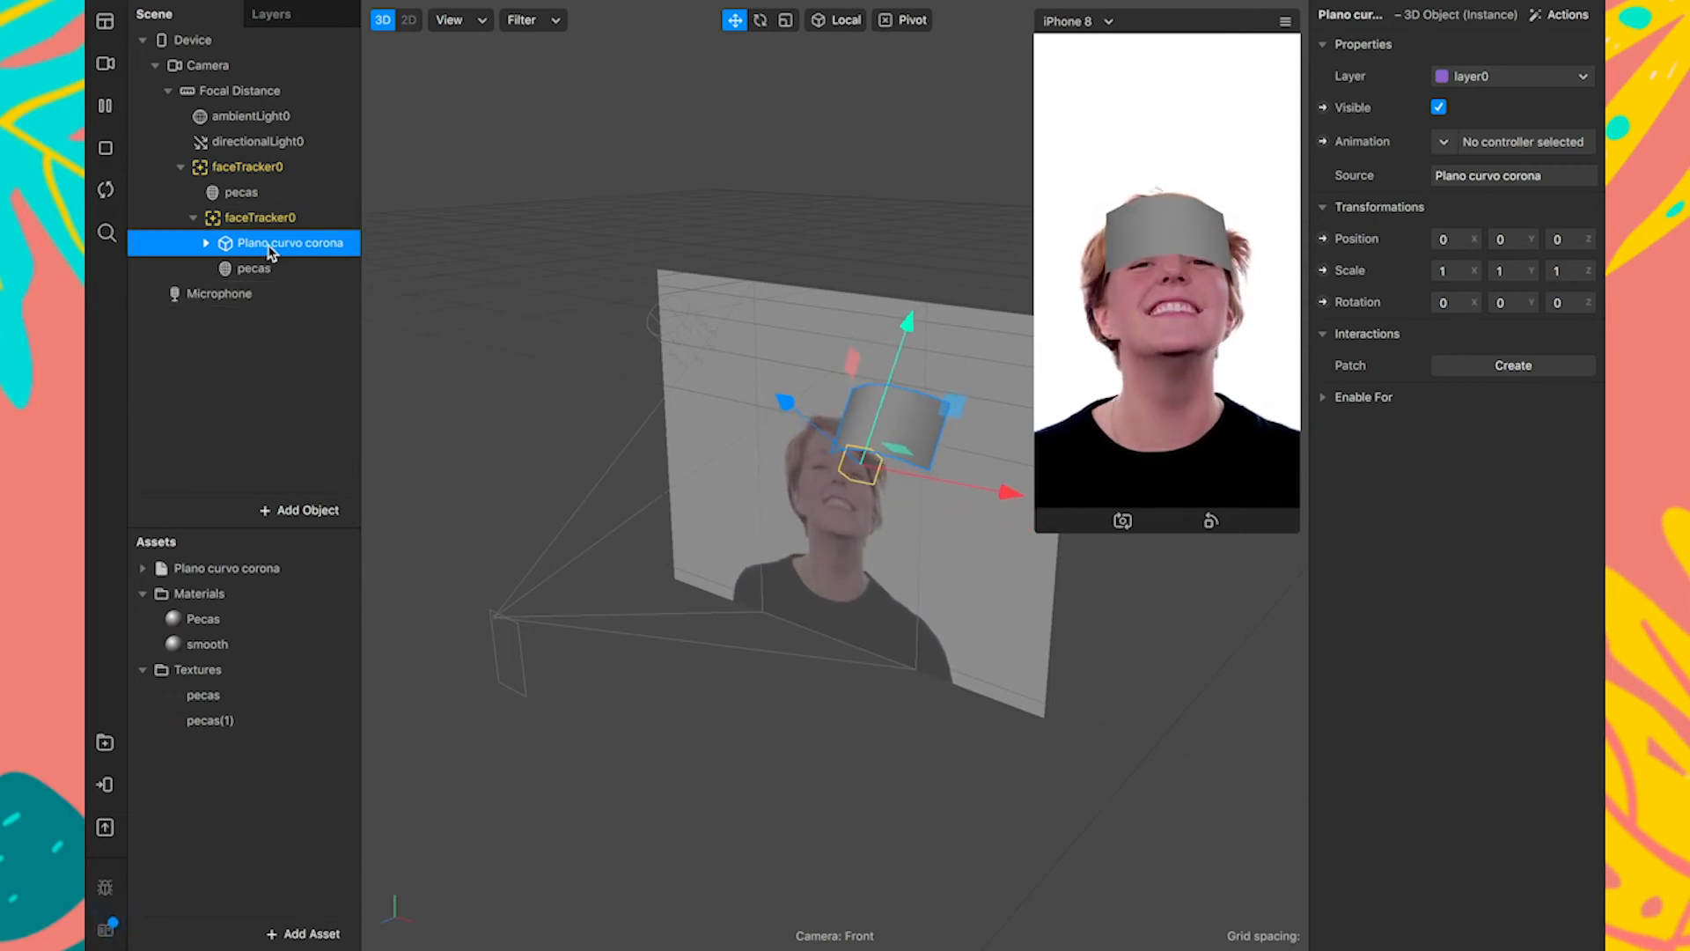
click(204, 245)
click(205, 245)
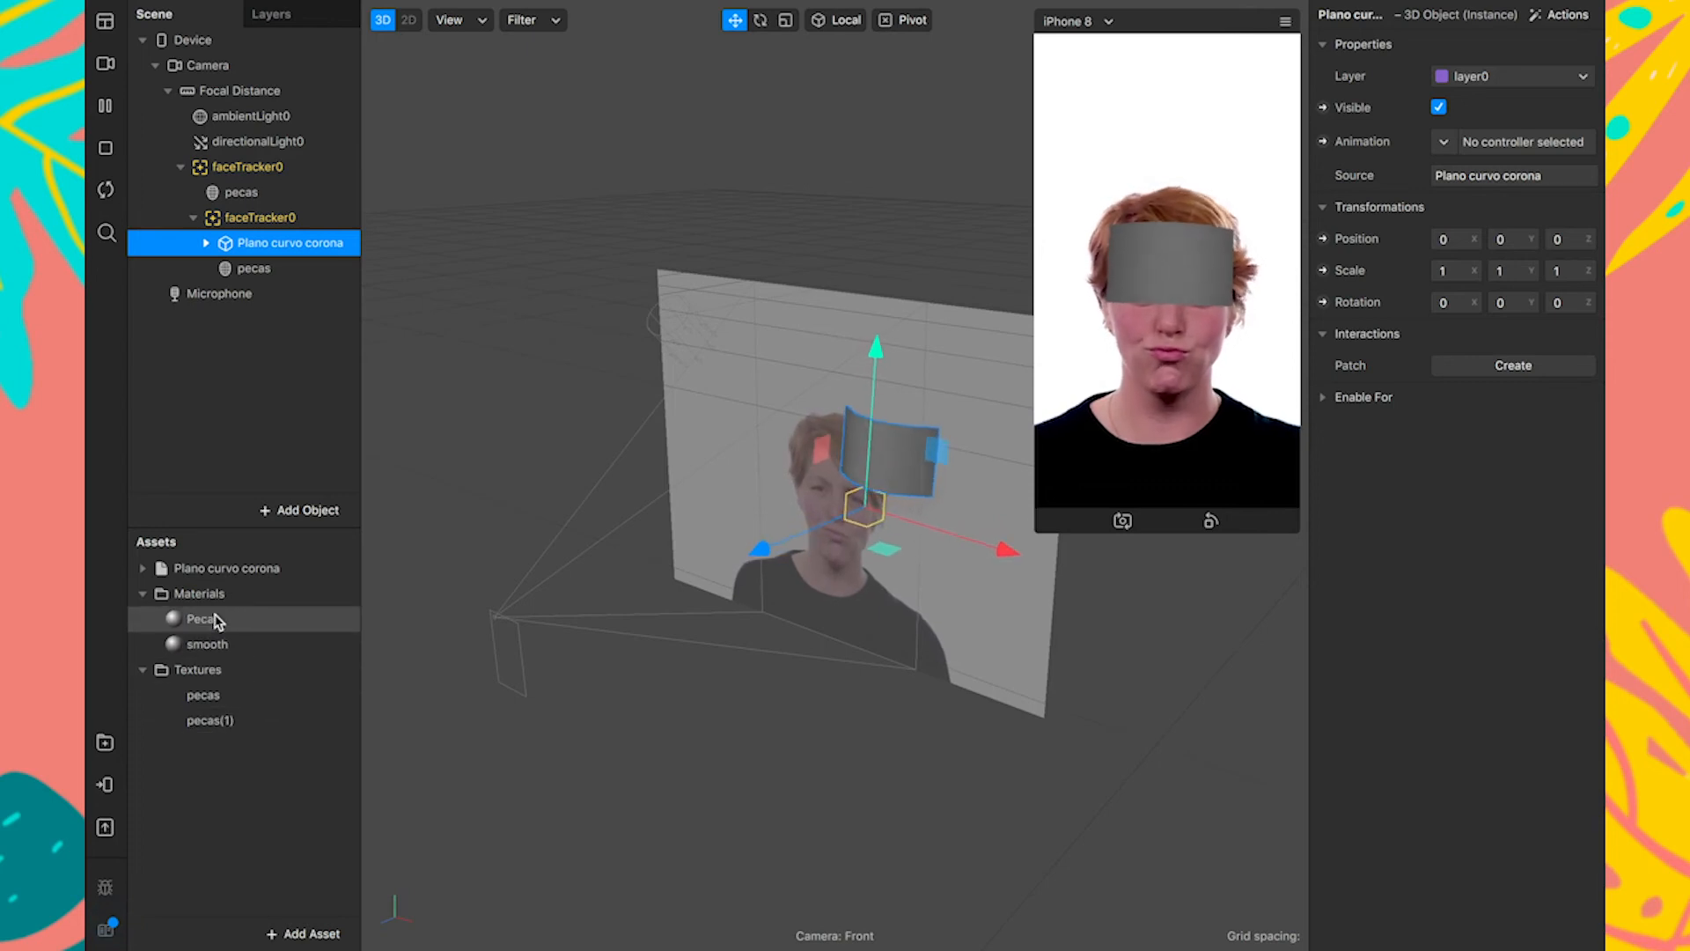
Delete the DefaultMaterial from the imported Plano curvo corona asset.
click(144, 569)
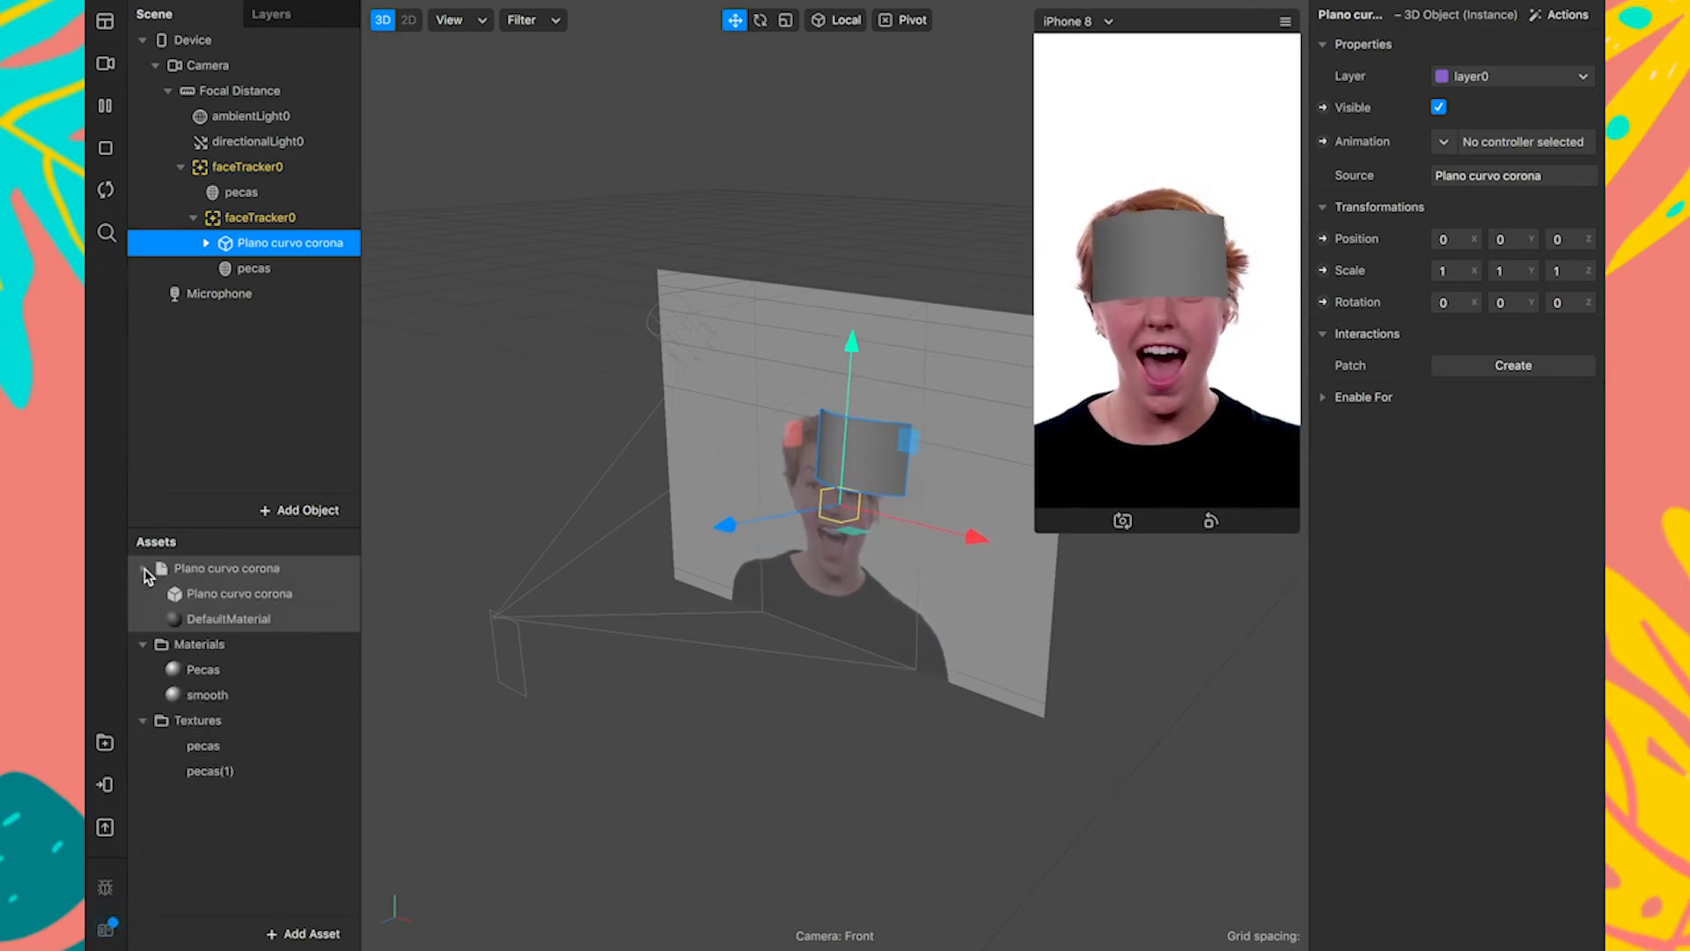
right_click(260, 623)
click(304, 680)
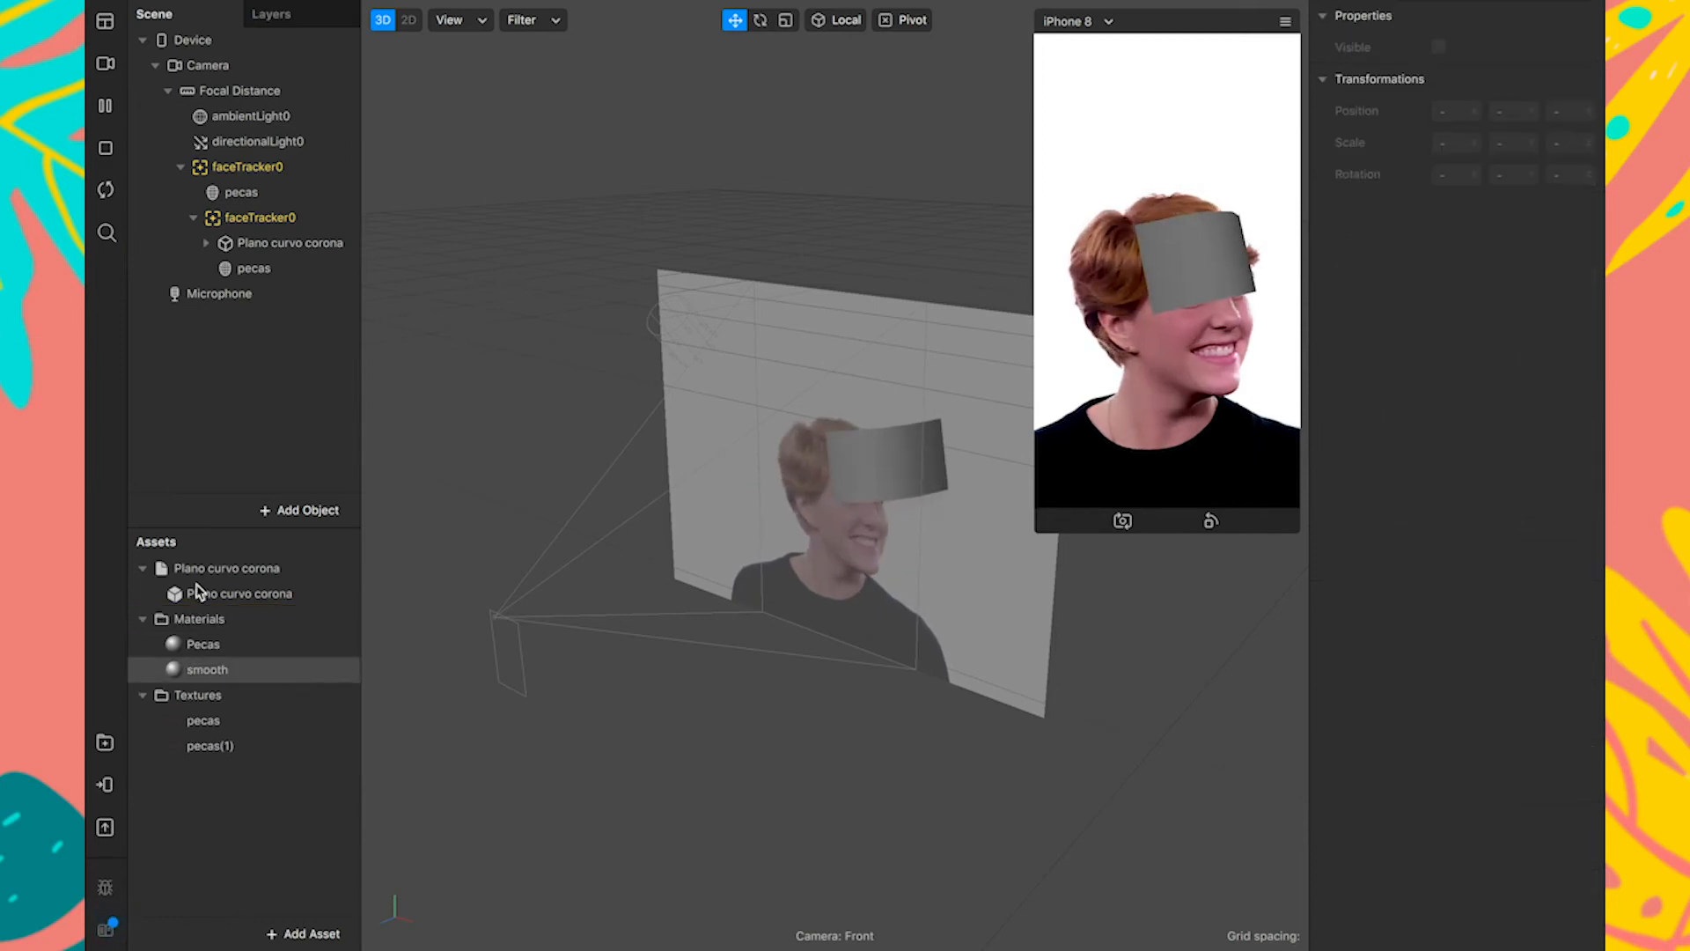
click(145, 570)
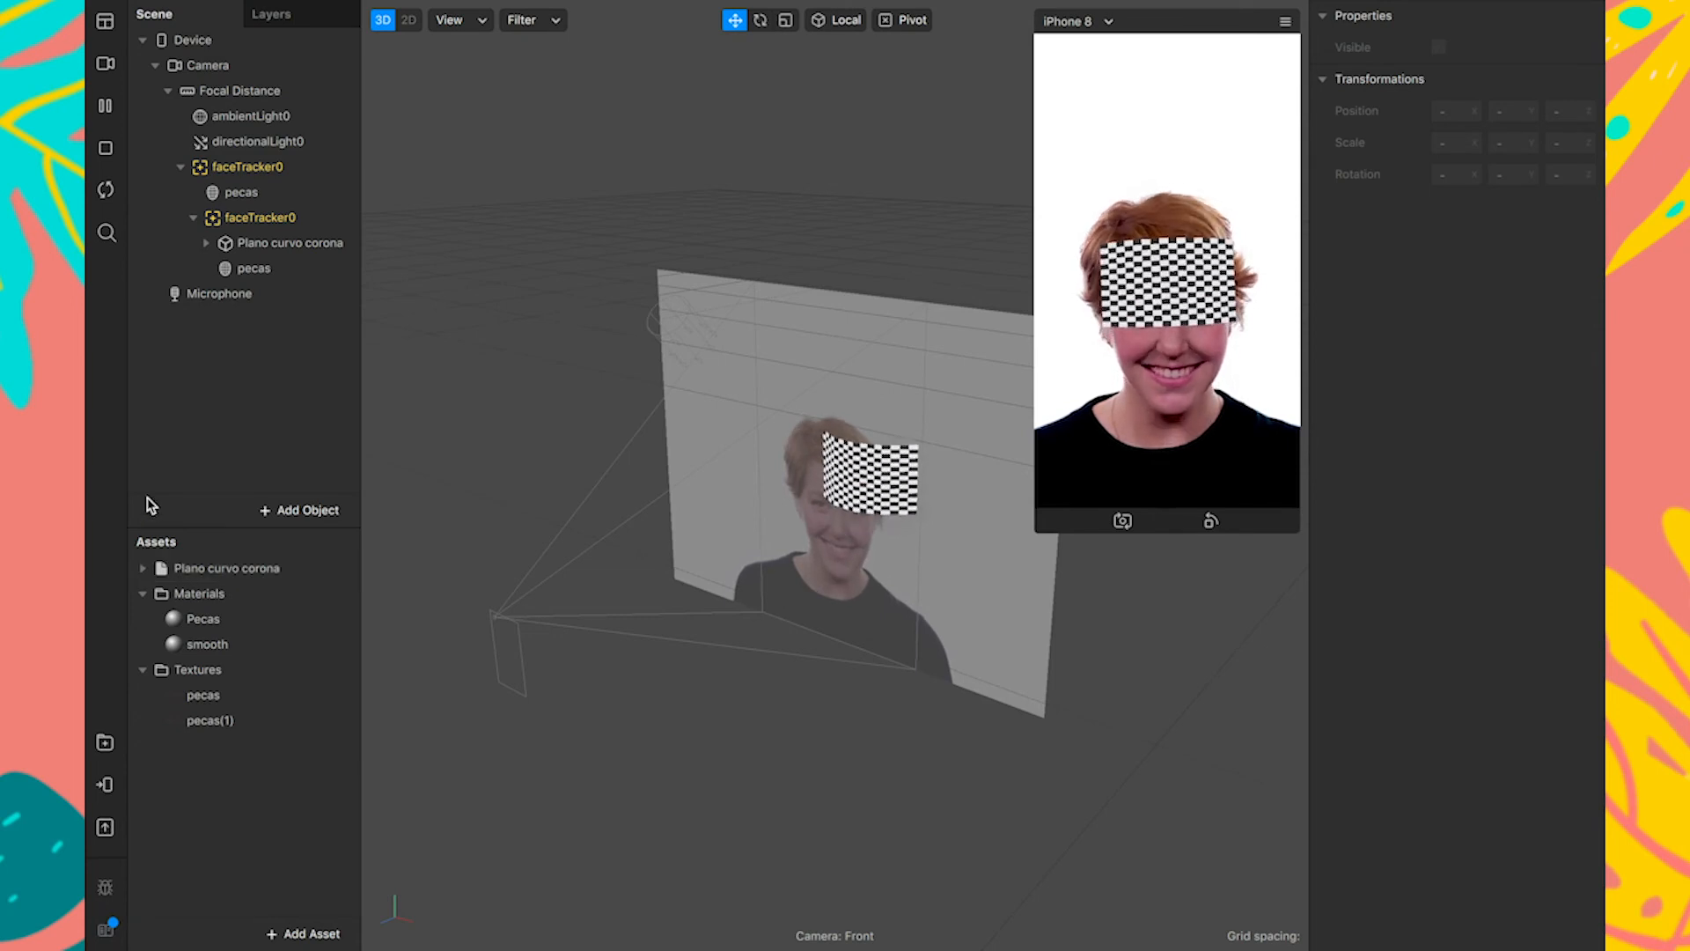
Nest the Plano curvo corona object under the pecas face mesh of the nested face tracker.
click(268, 251)
drag(268, 251, 260, 280)
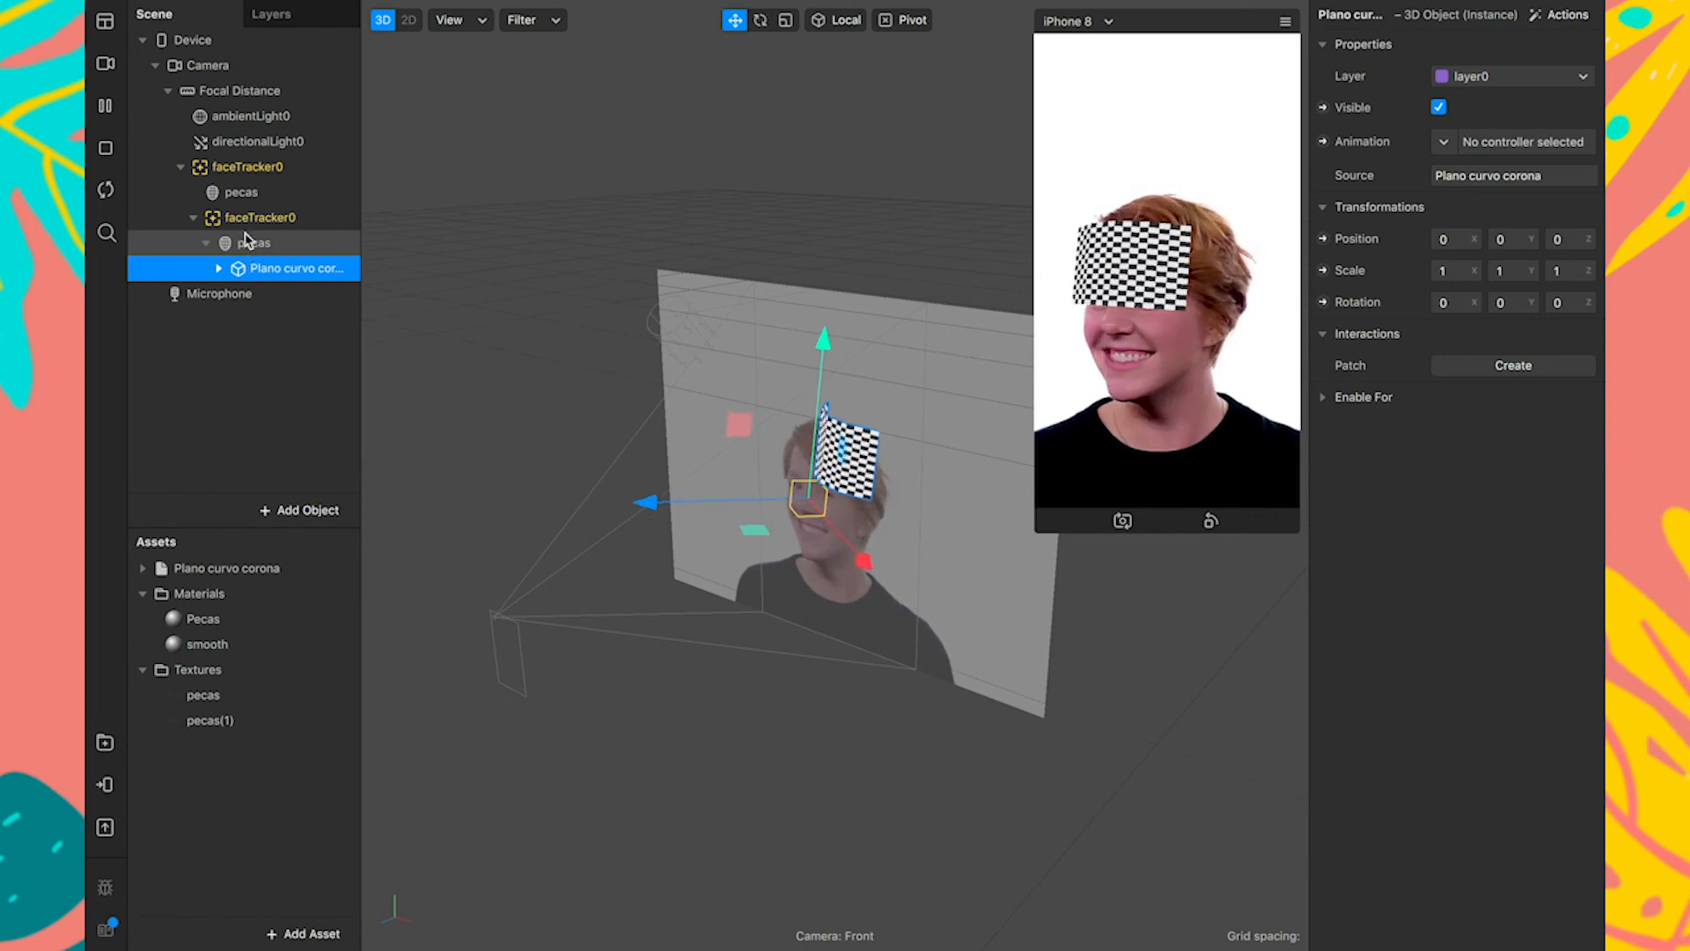
click(207, 244)
click(208, 244)
Rename the Plano curvo corona object in the scene as 1.
click(286, 268)
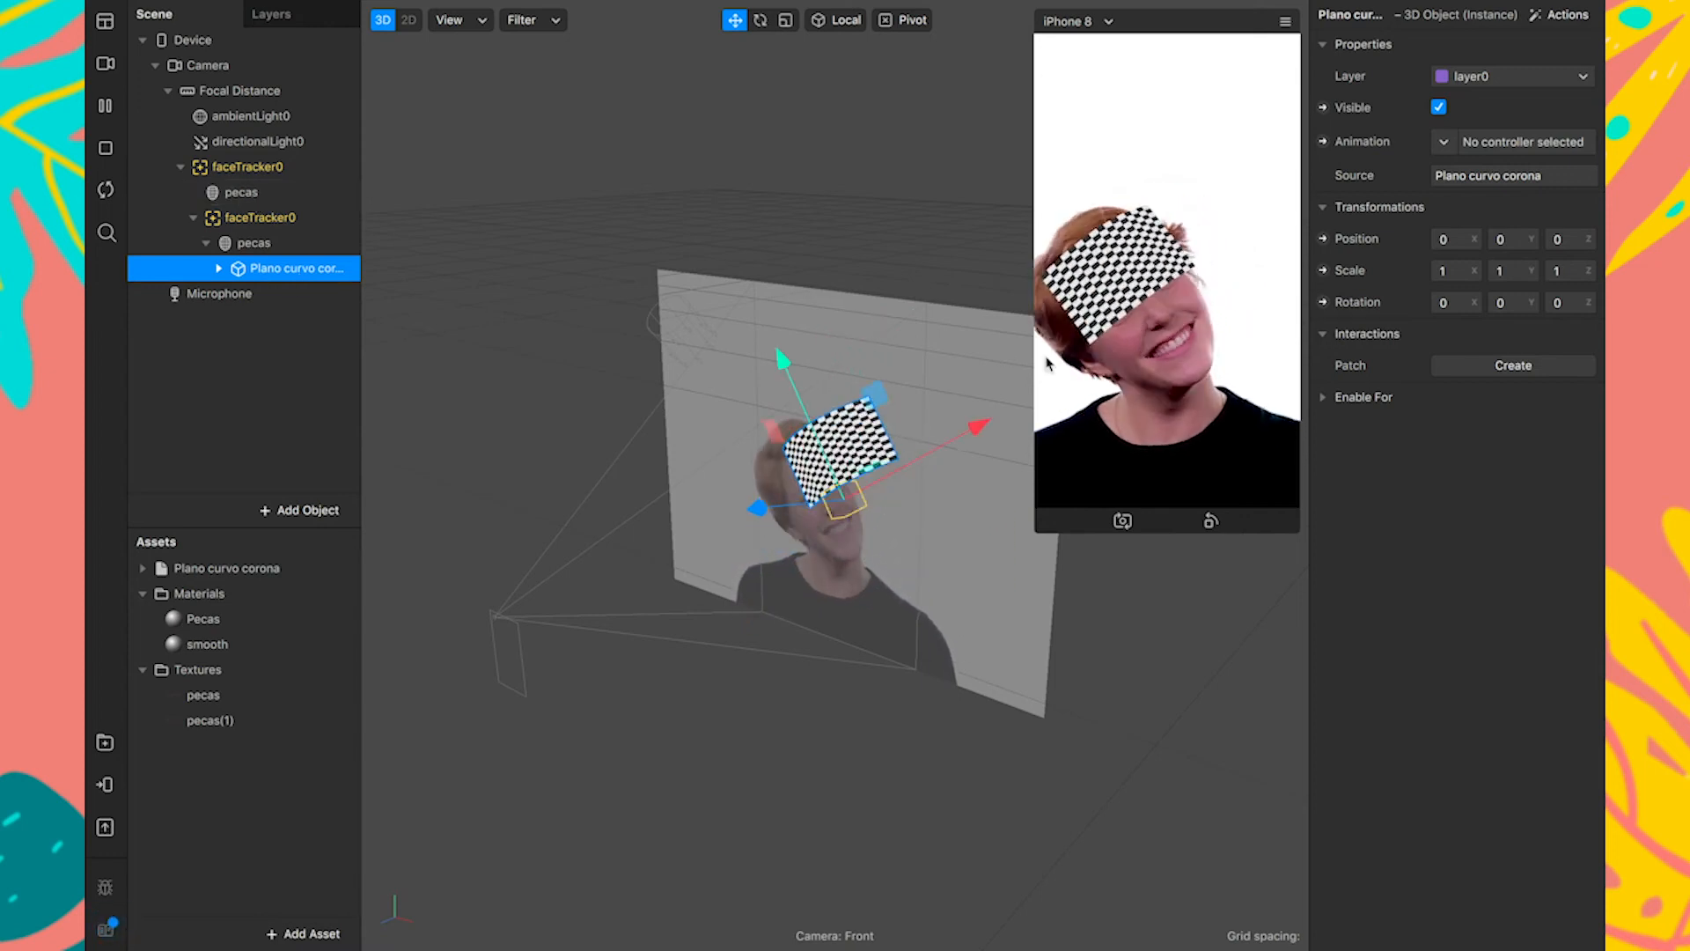
double_click(284, 269)
key(BackSpace)
text(1)
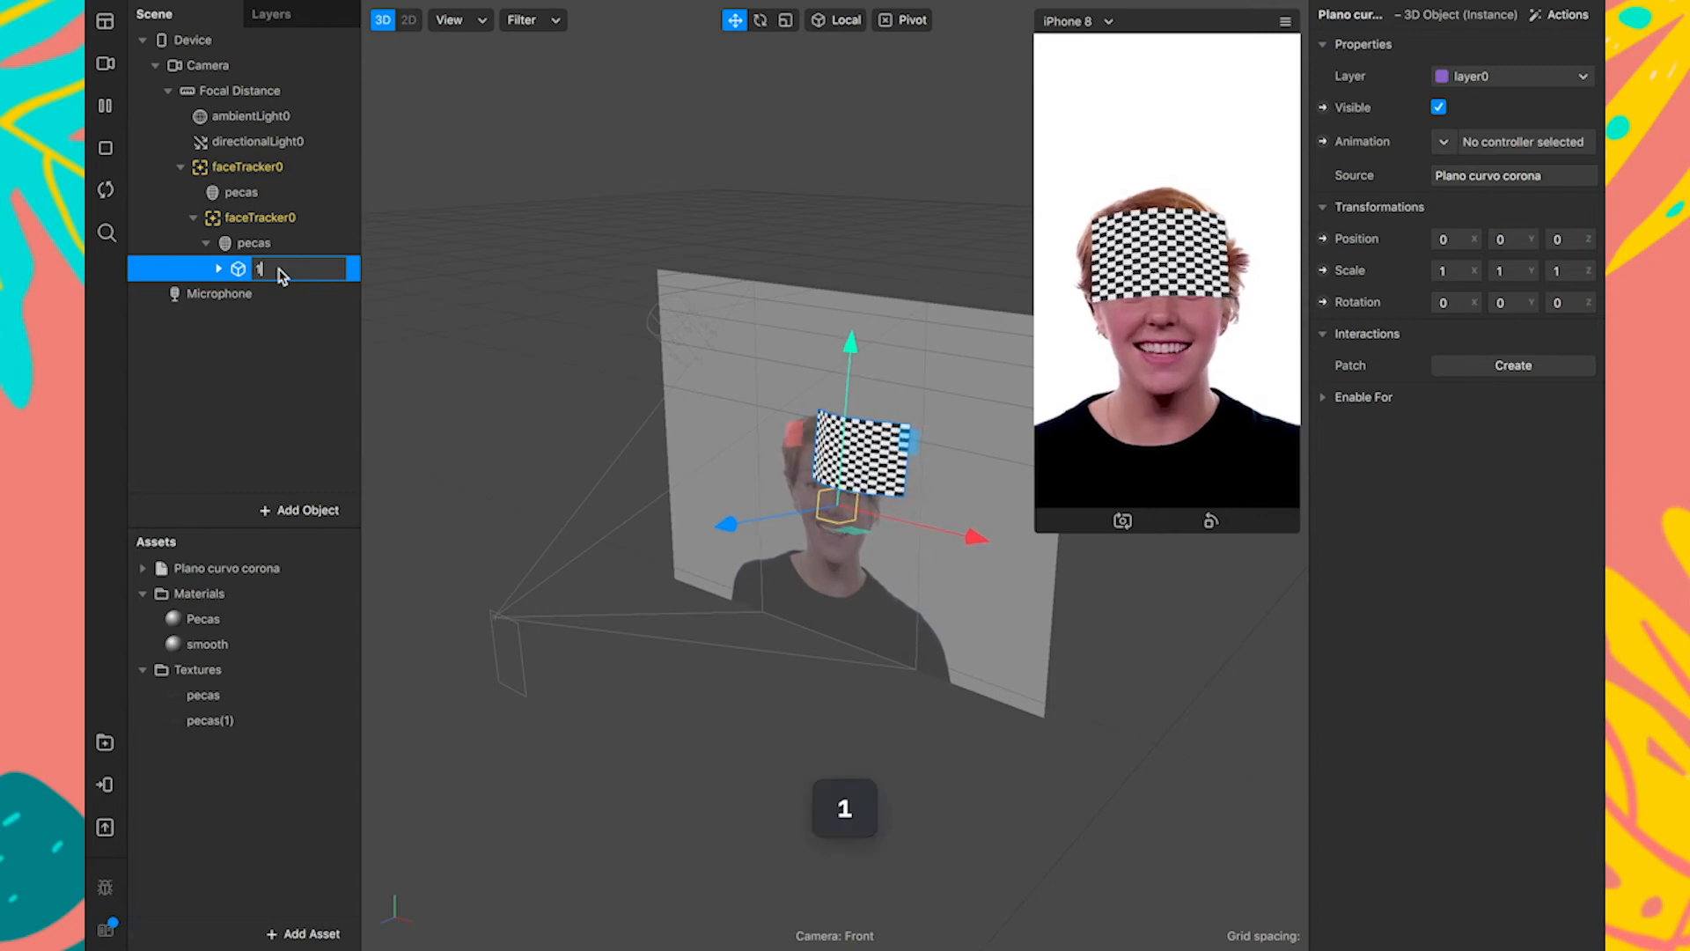
key(Return)
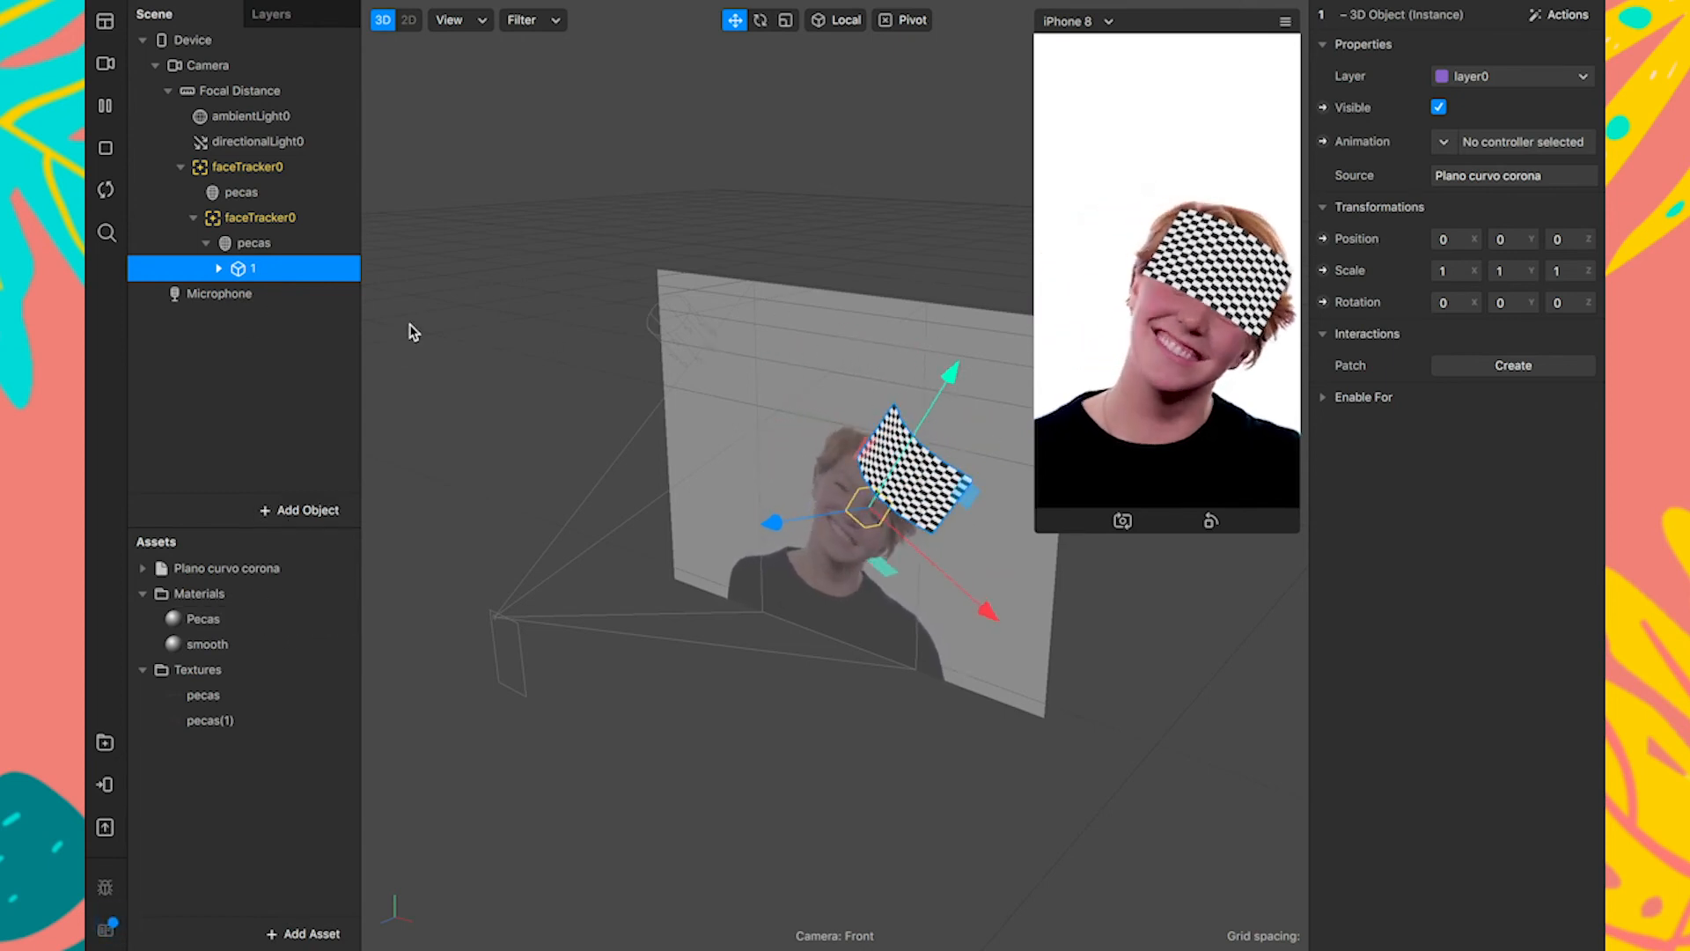
Create a new material for the object_1 mesh inside object 1 and rename that material as 1.
click(219, 269)
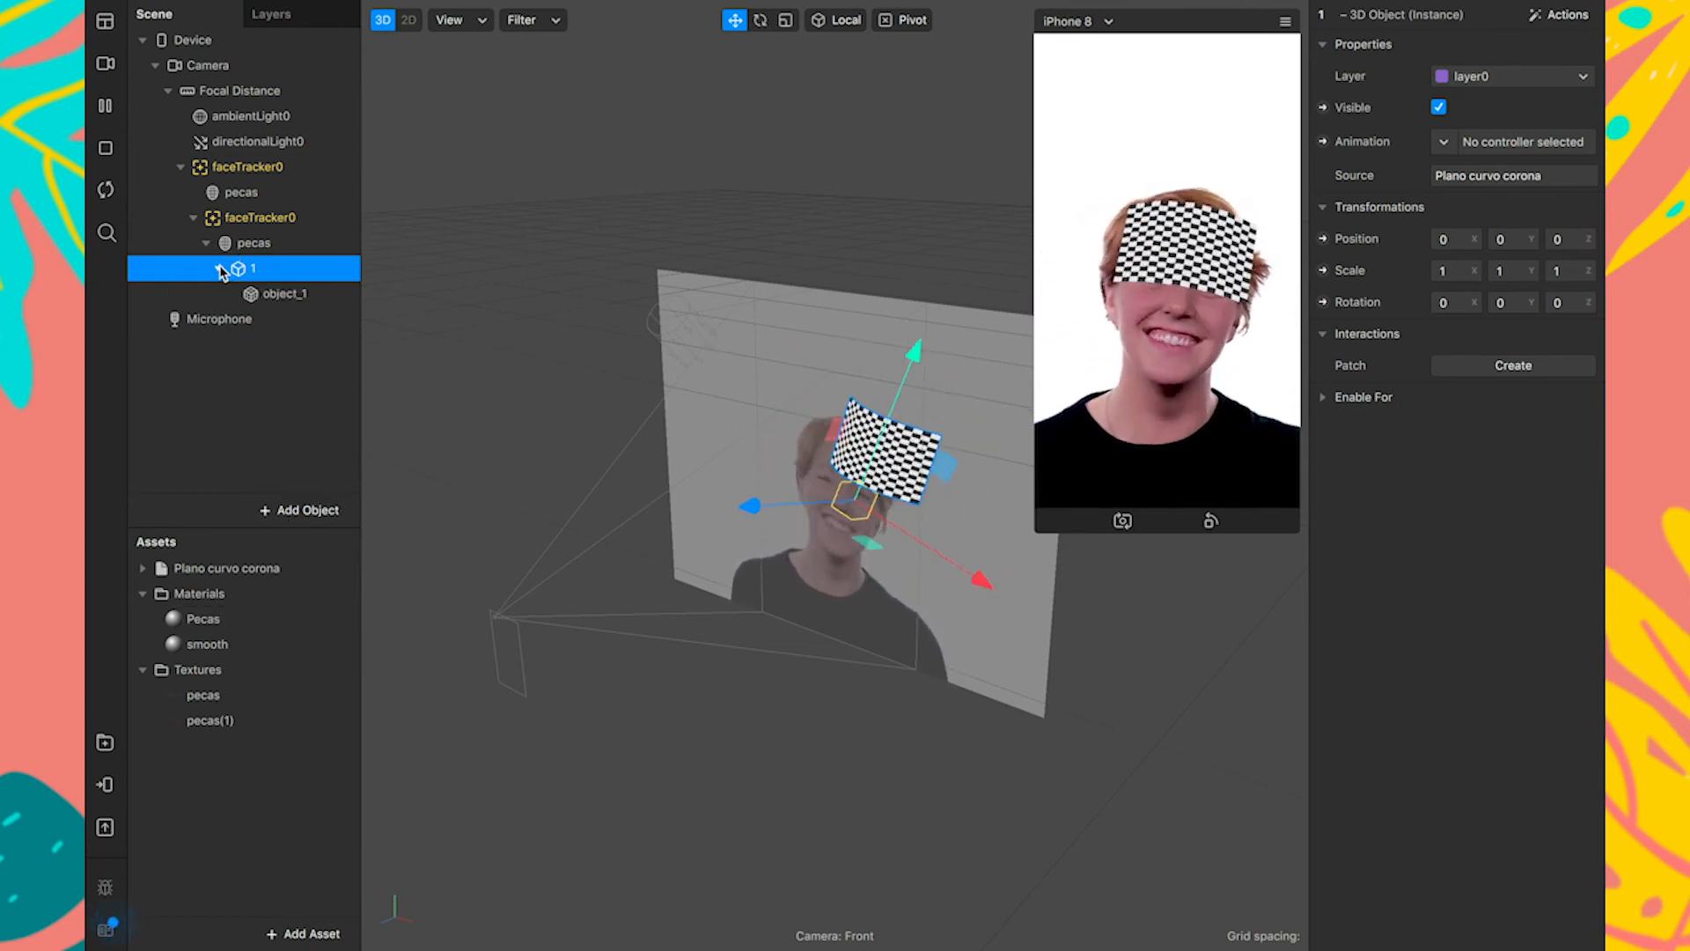
click(301, 294)
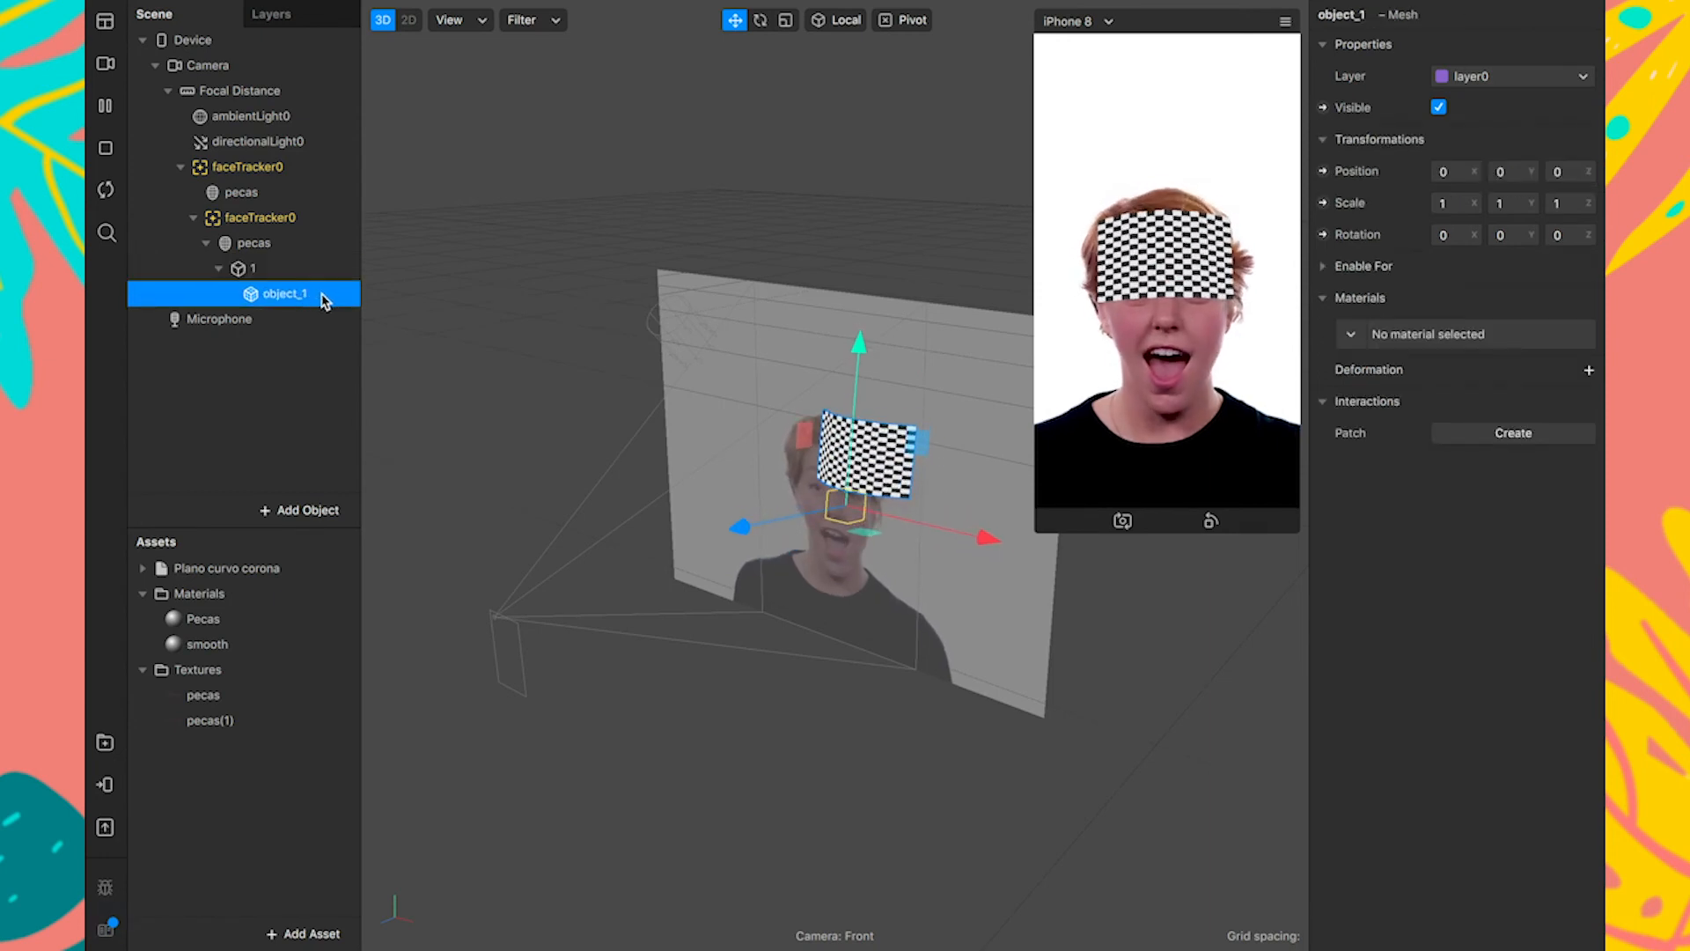
click(241, 270)
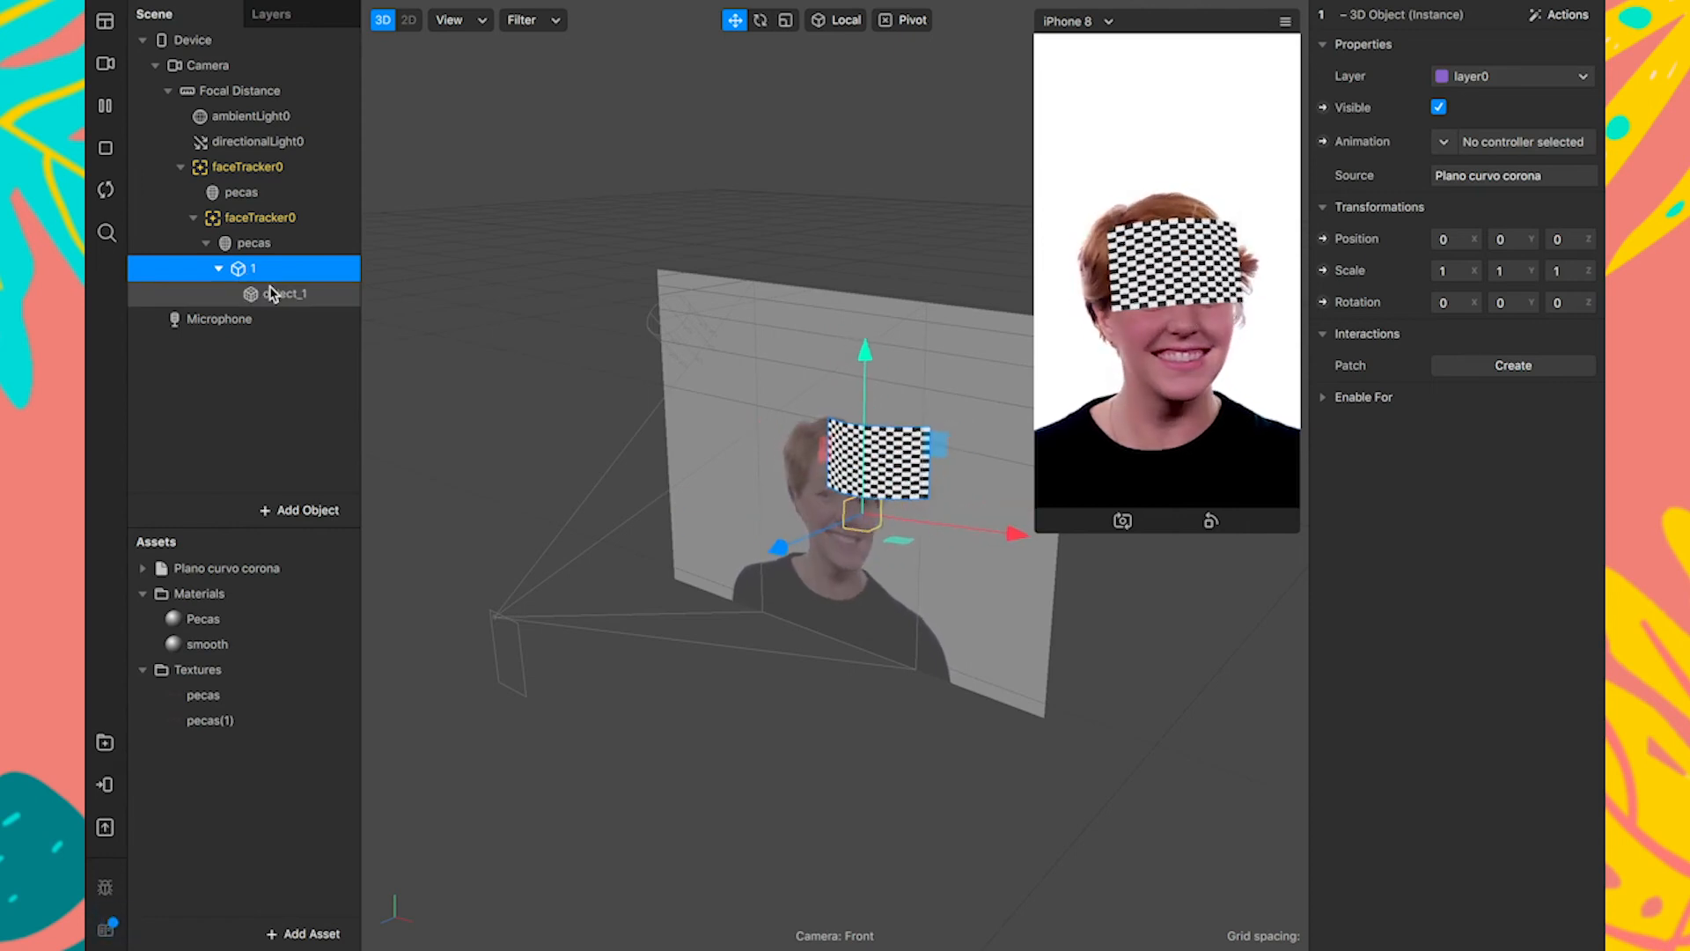
click(254, 299)
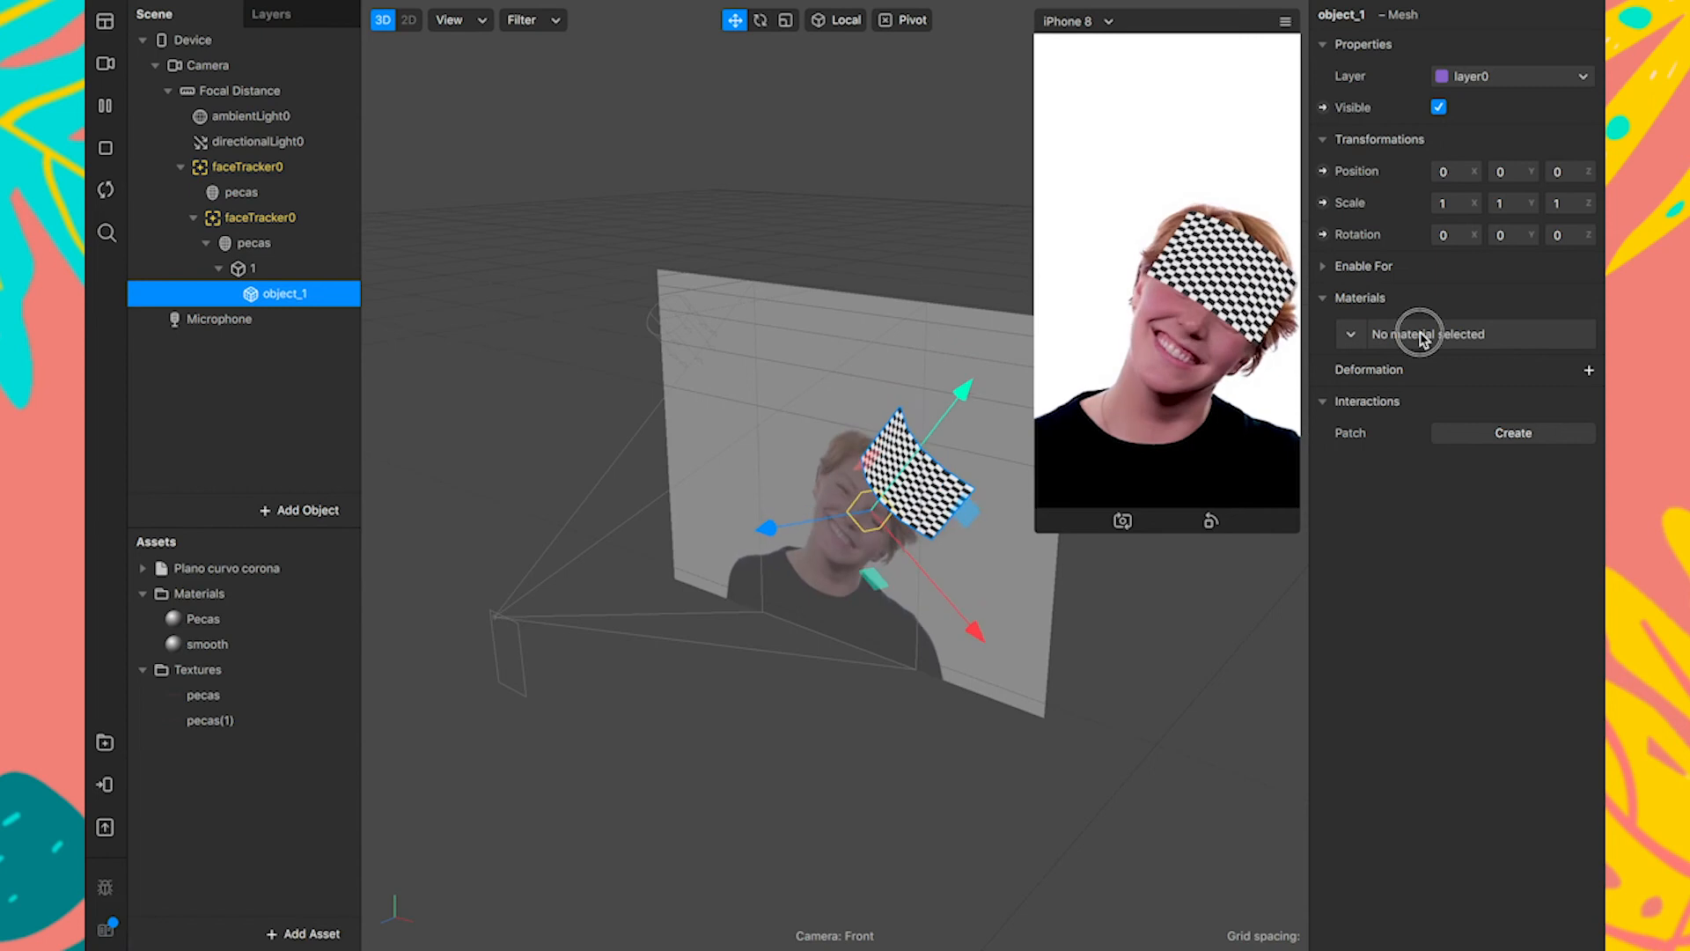
click(1352, 336)
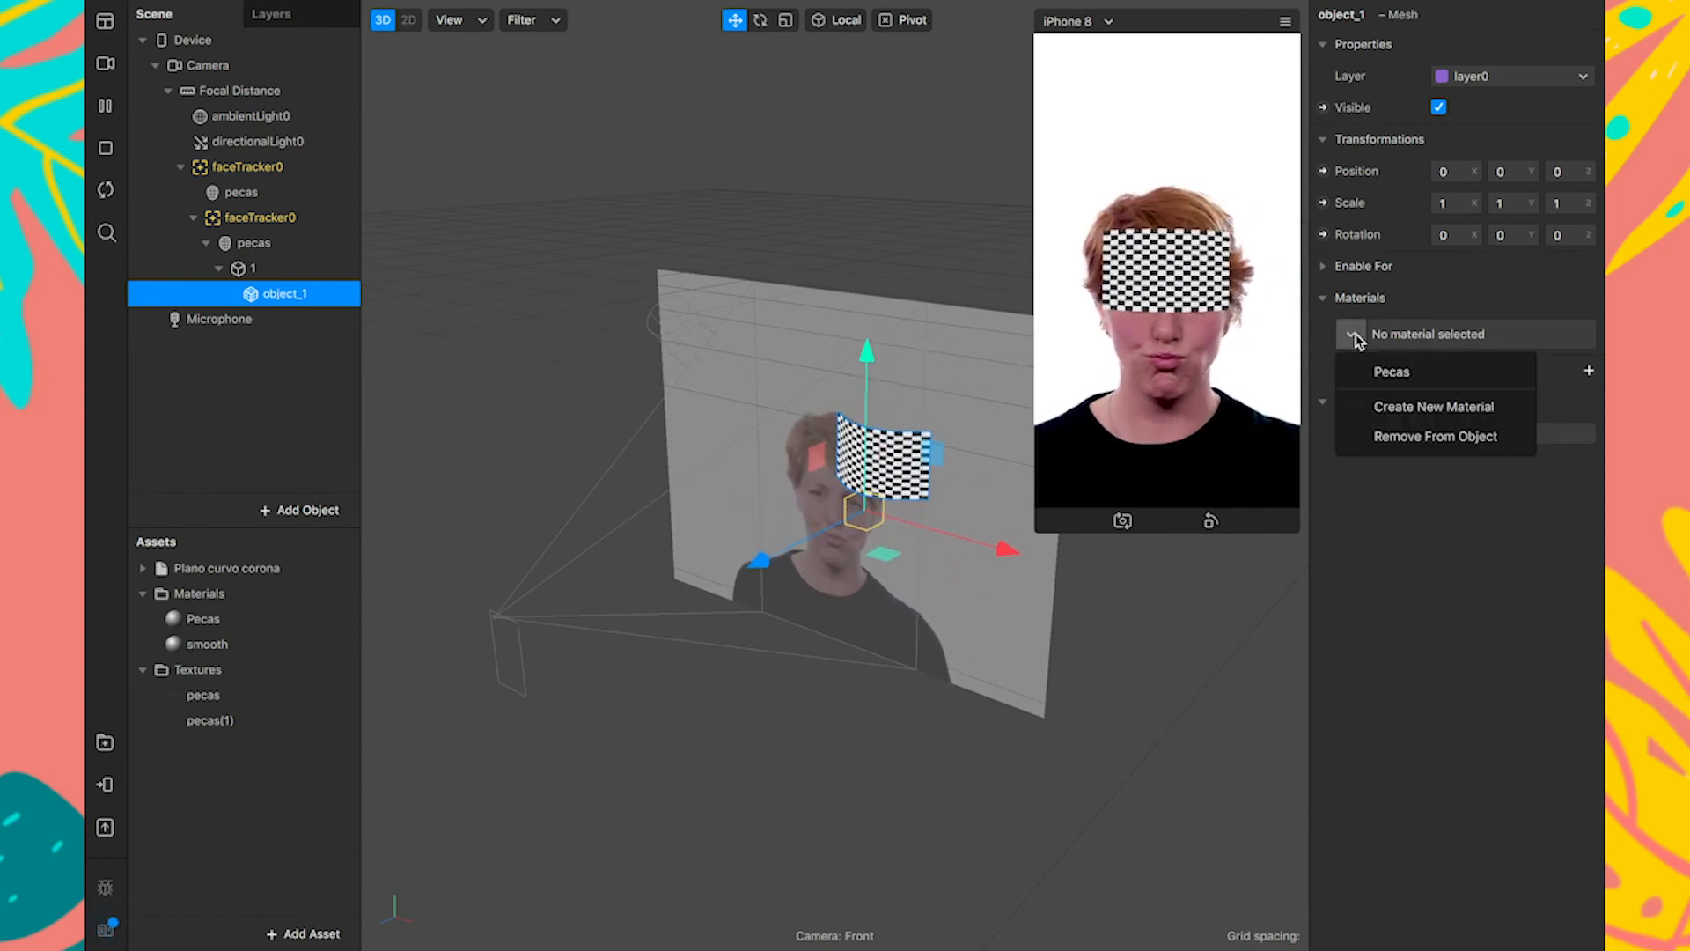
click(1426, 408)
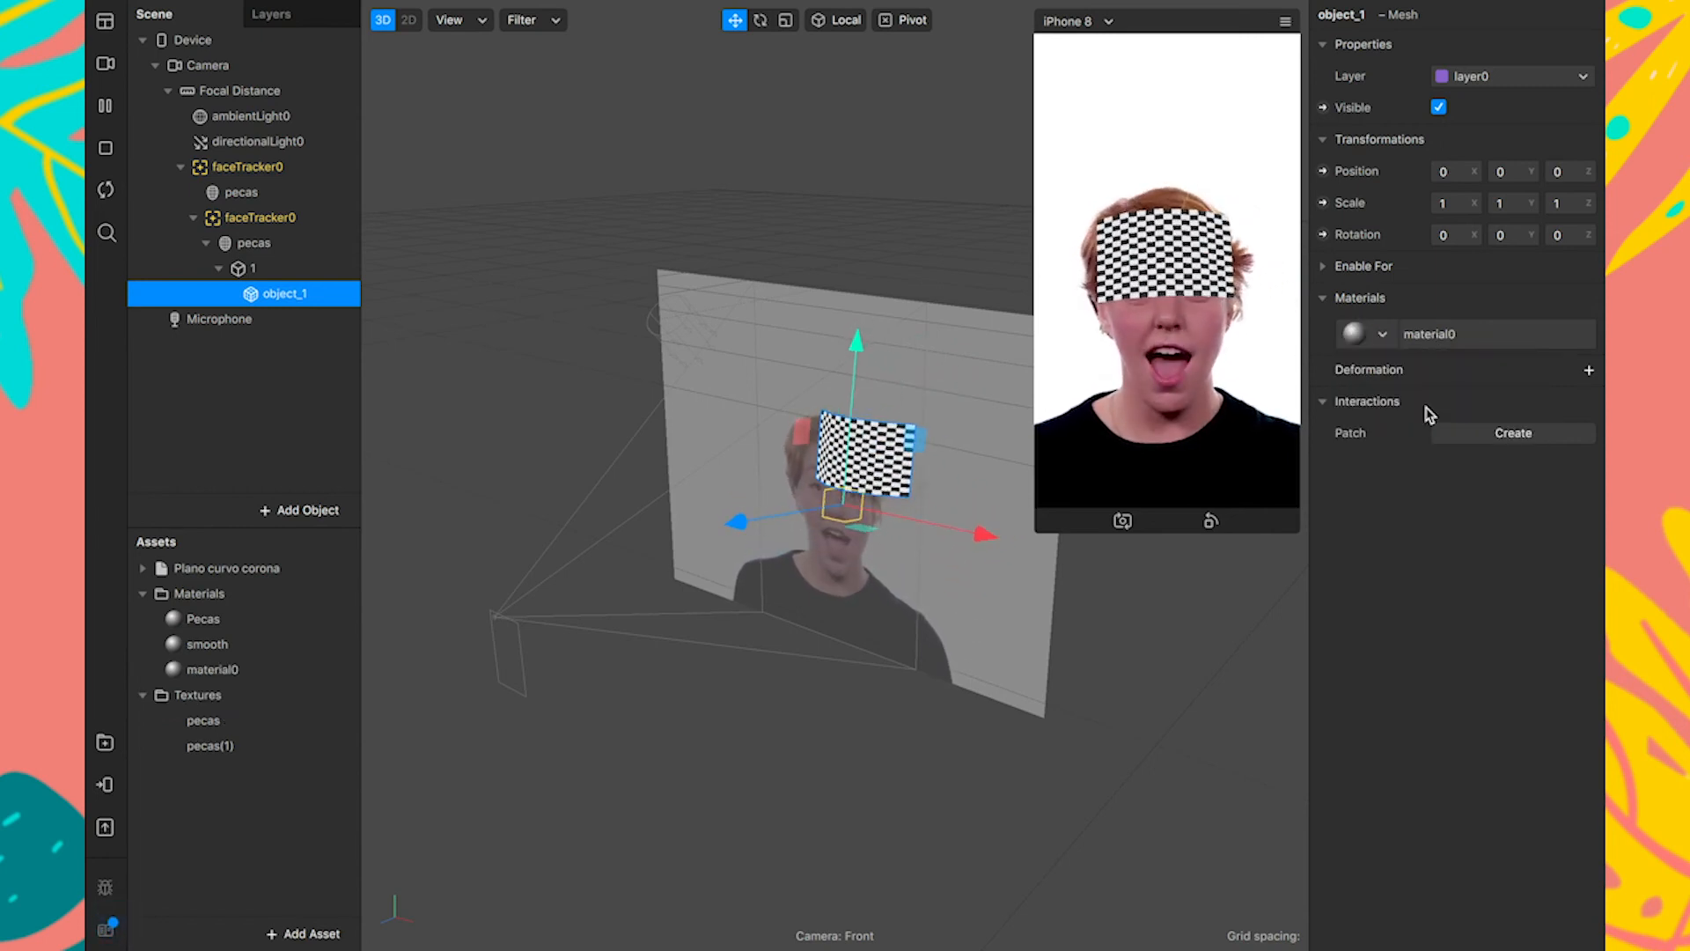
double_click(210, 673)
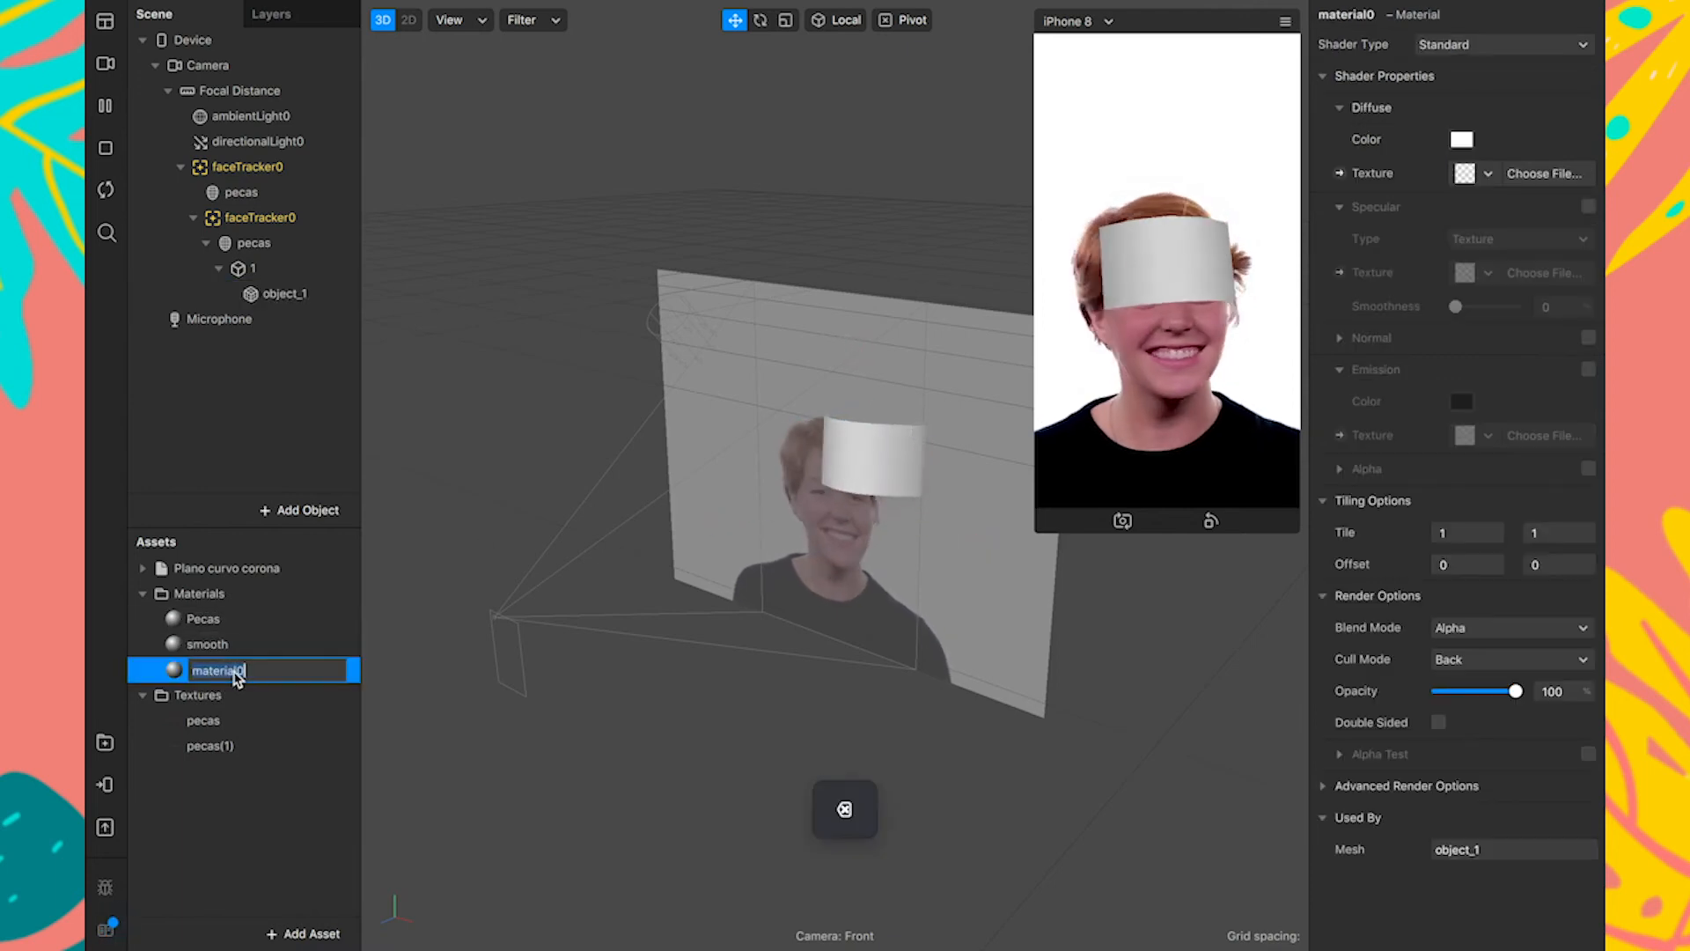
text(1)
key(Return)
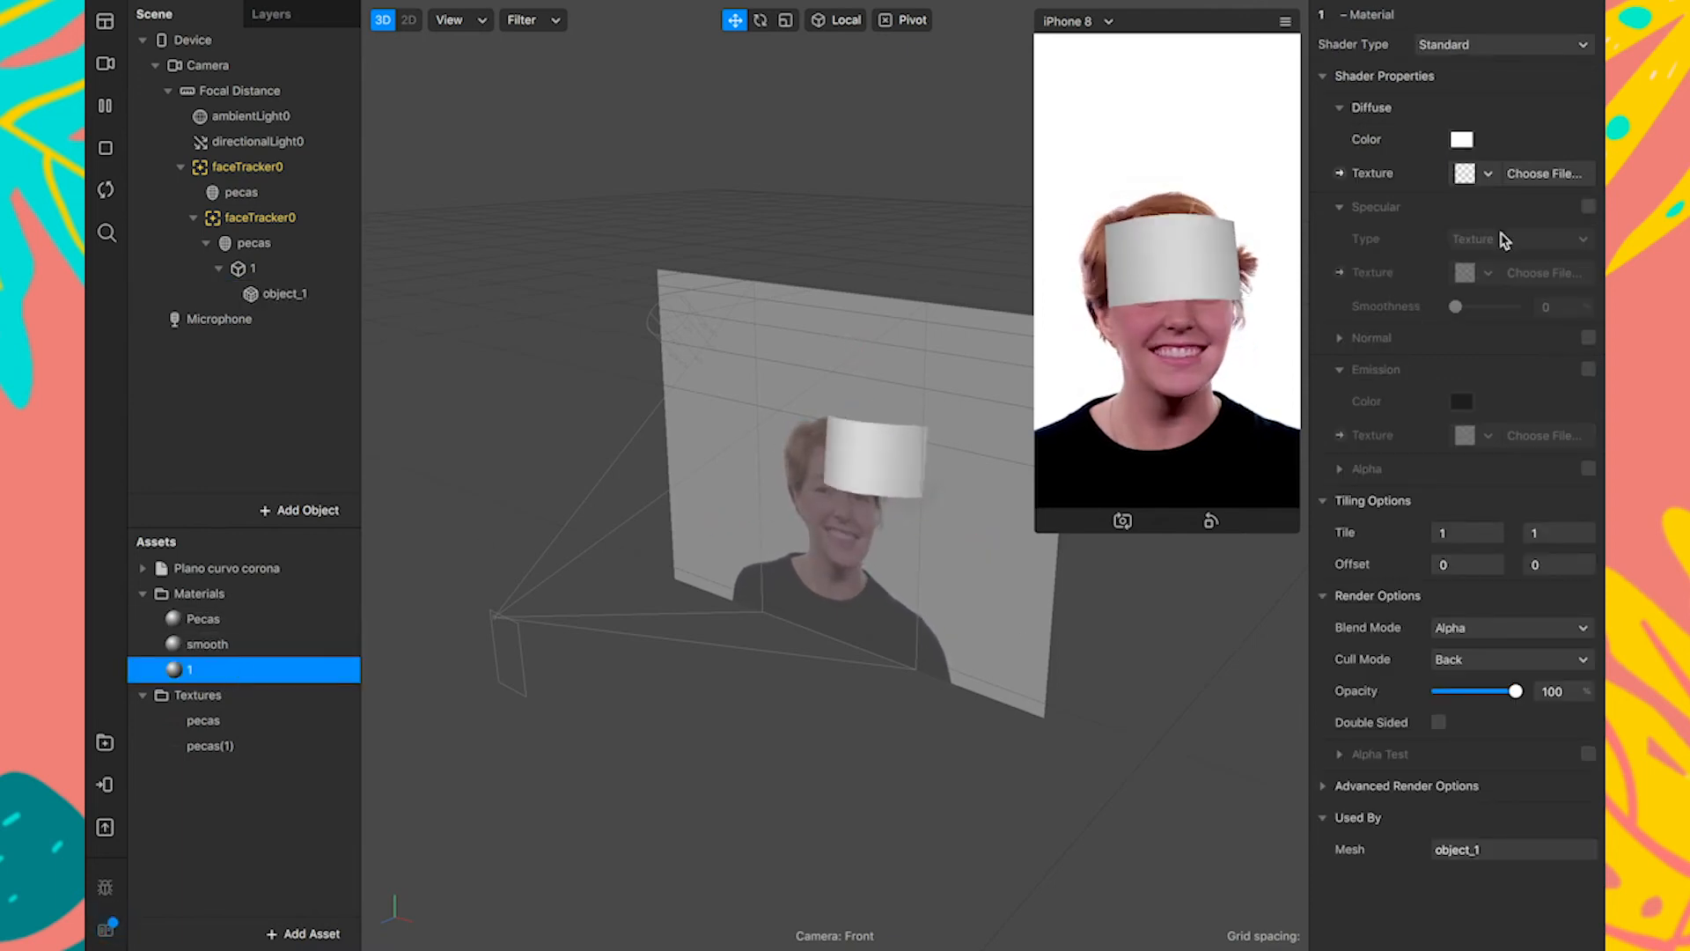
Load 1.png from the Capas corona folder as the diffuse texture of material 1.
click(1545, 174)
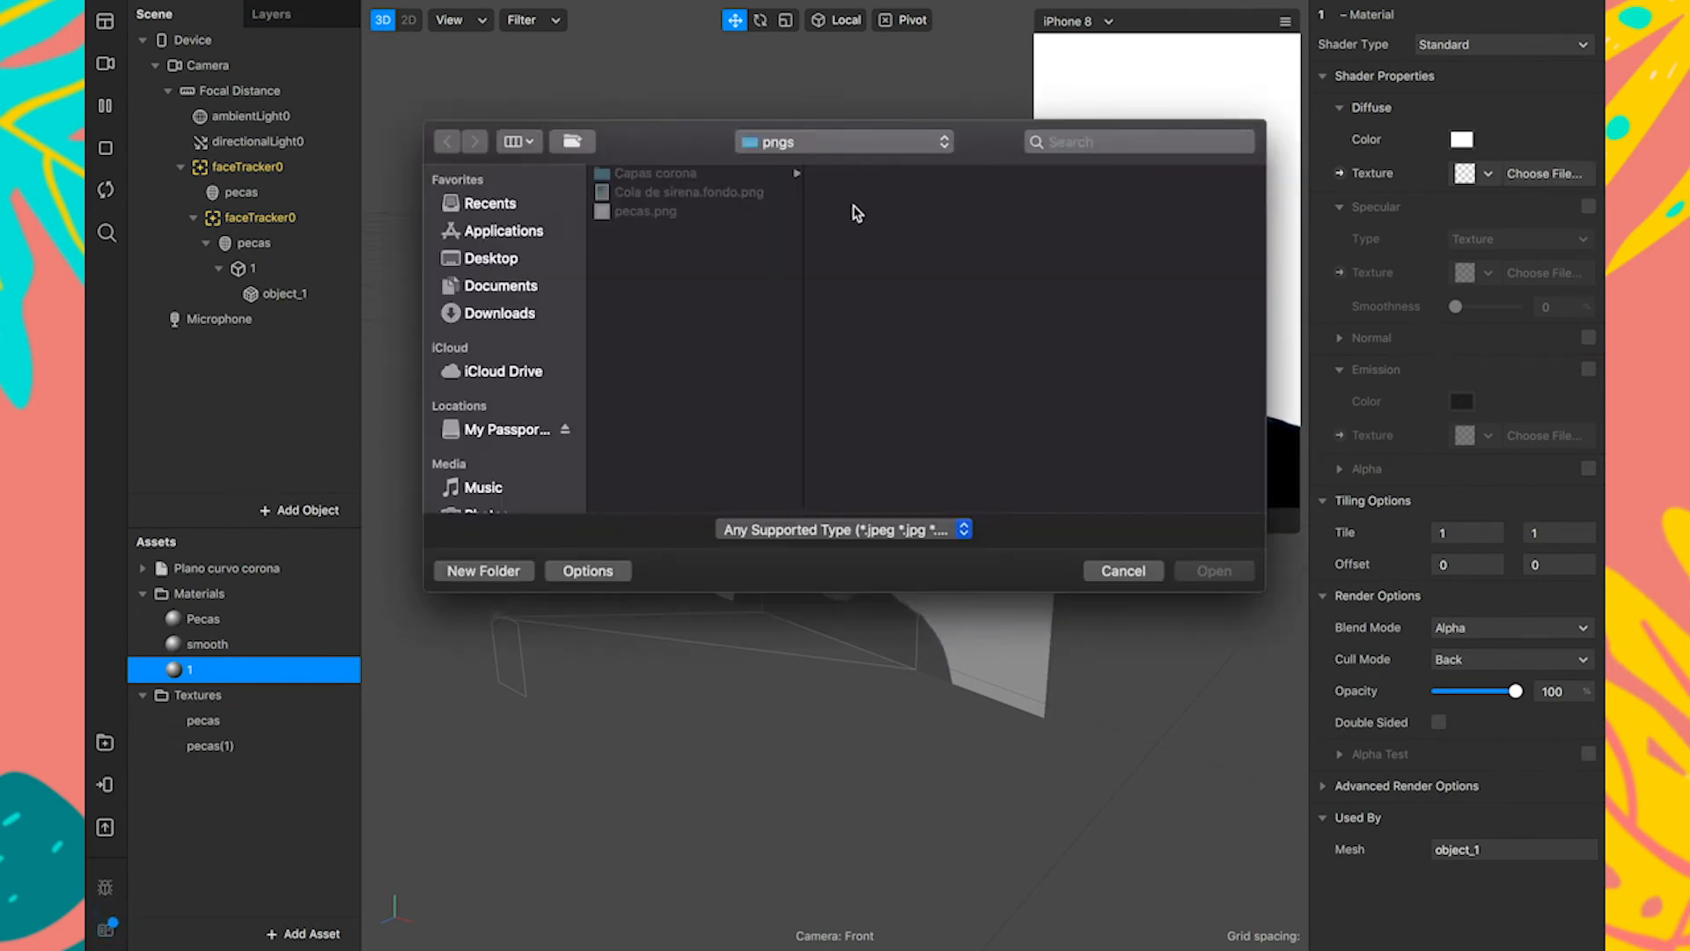
click(656, 175)
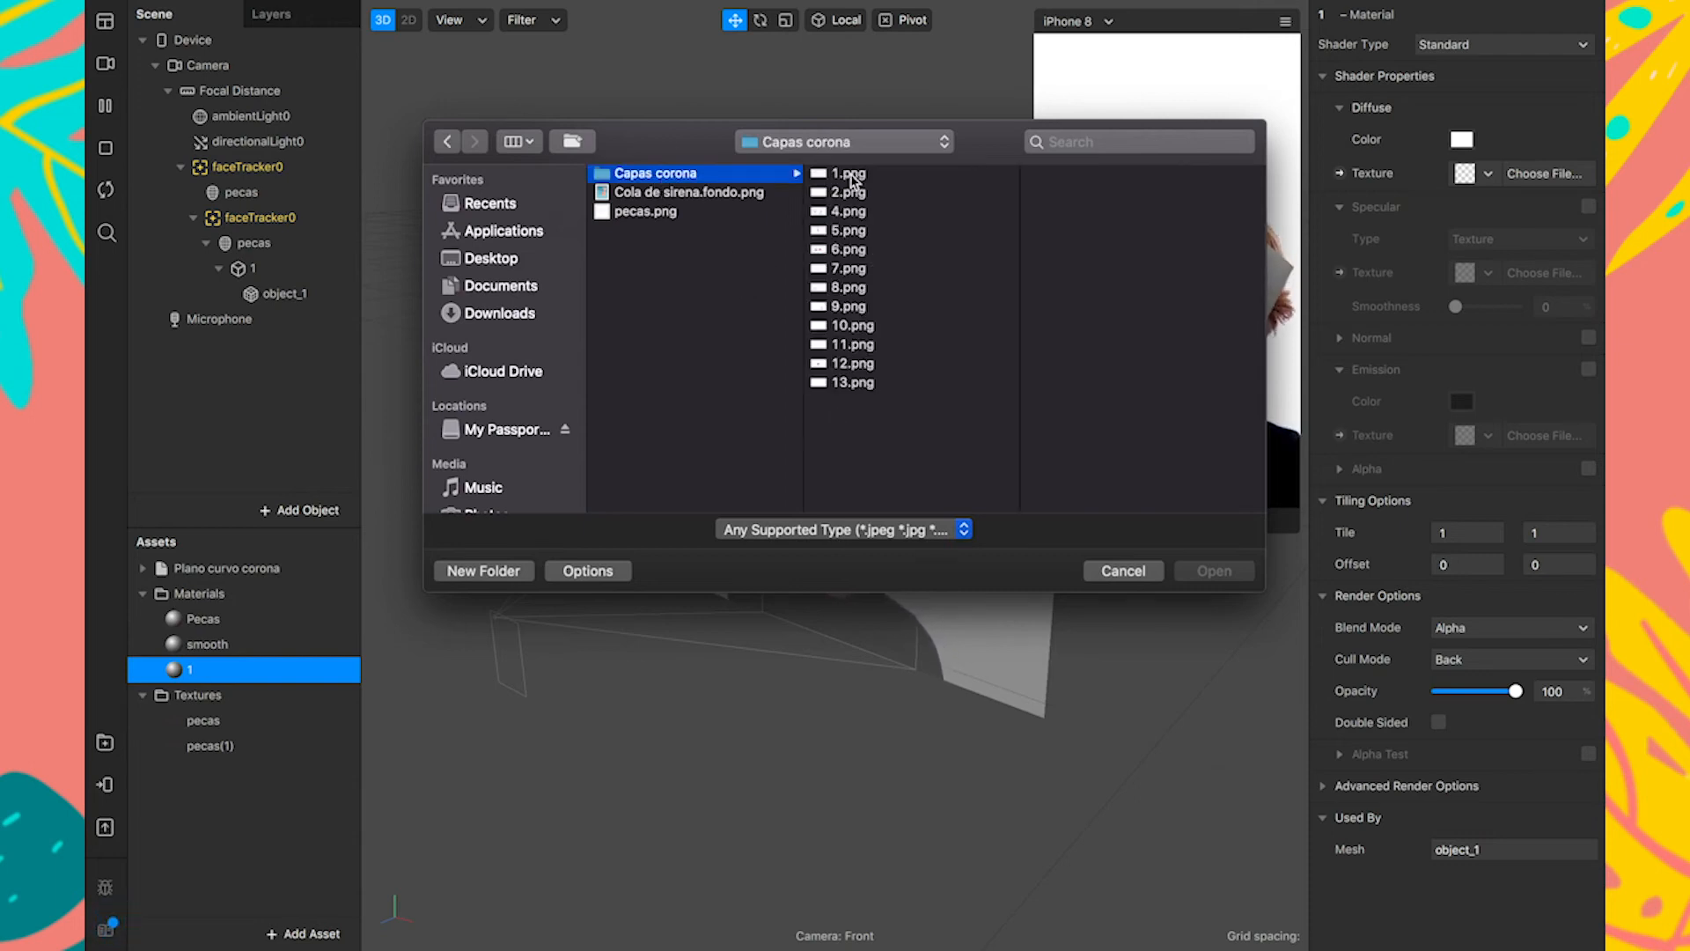
click(849, 175)
click(1197, 572)
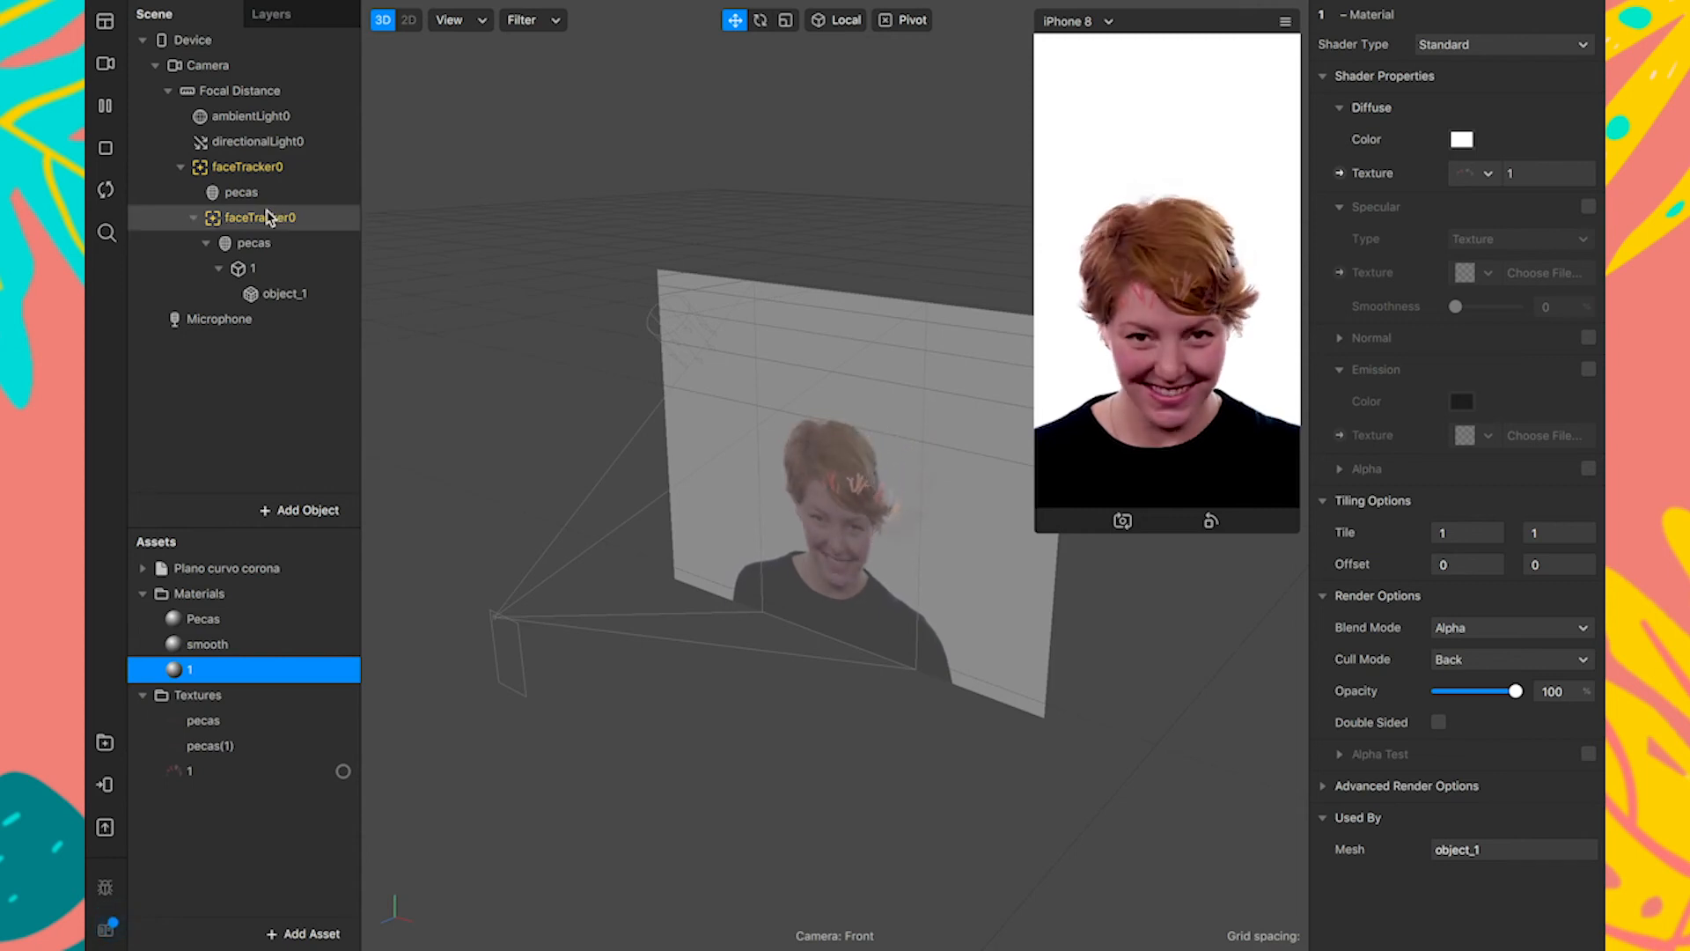
Try the Multiply blend mode on material 1, then set it back to Alpha.
click(1507, 628)
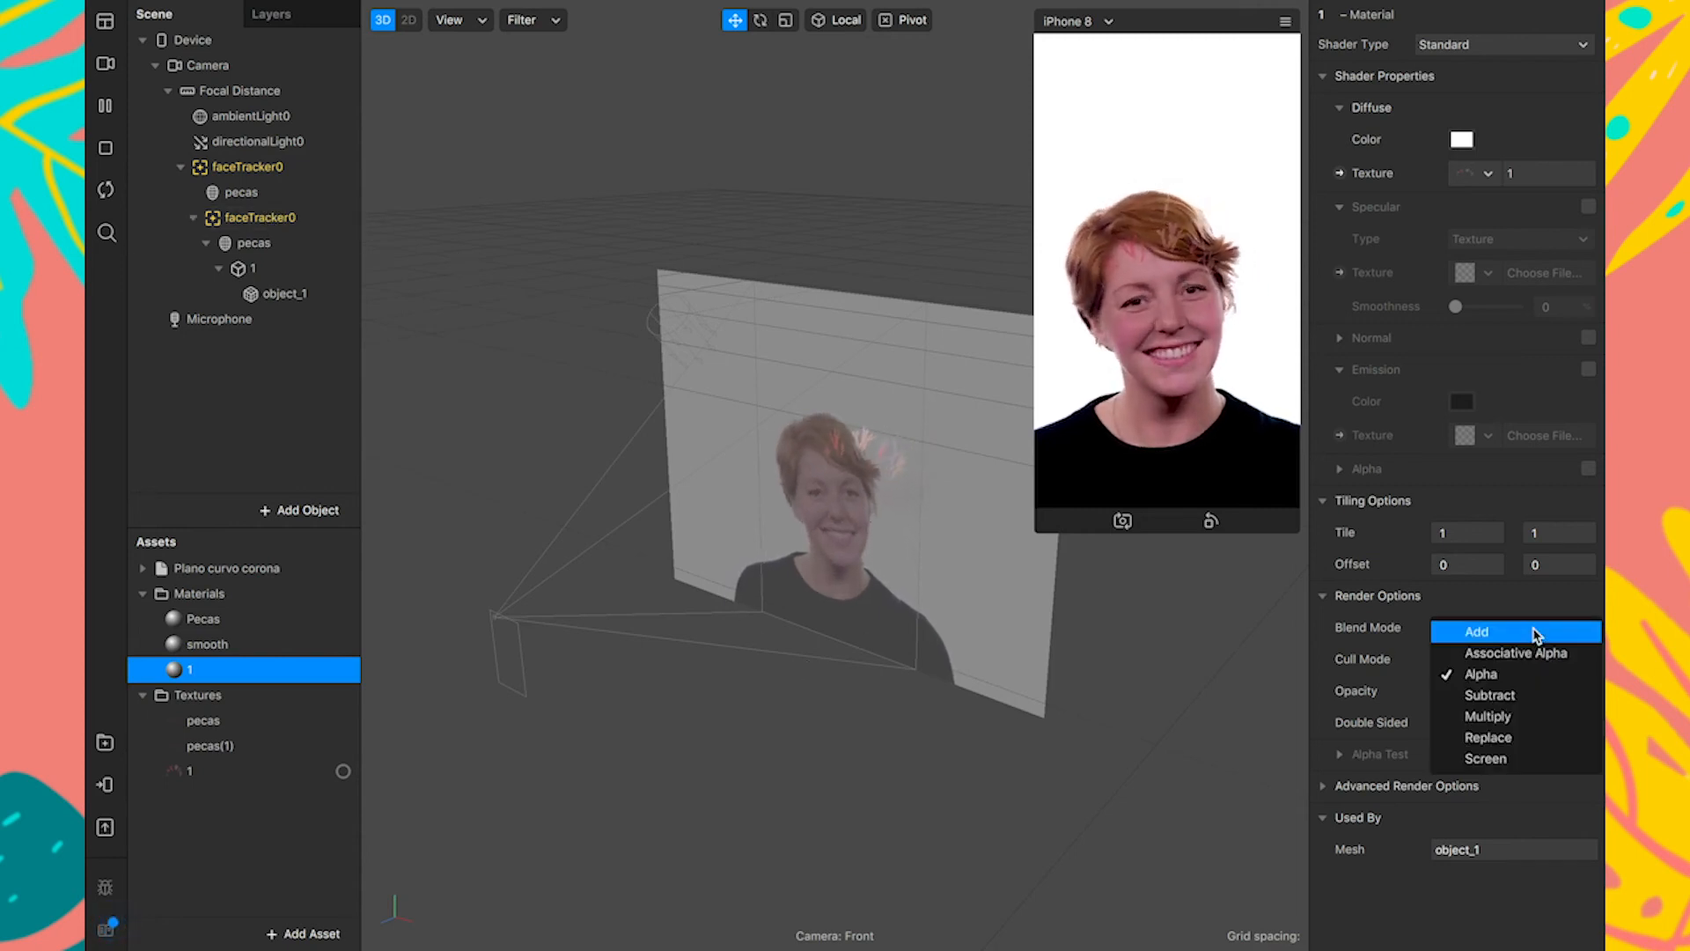
click(1504, 716)
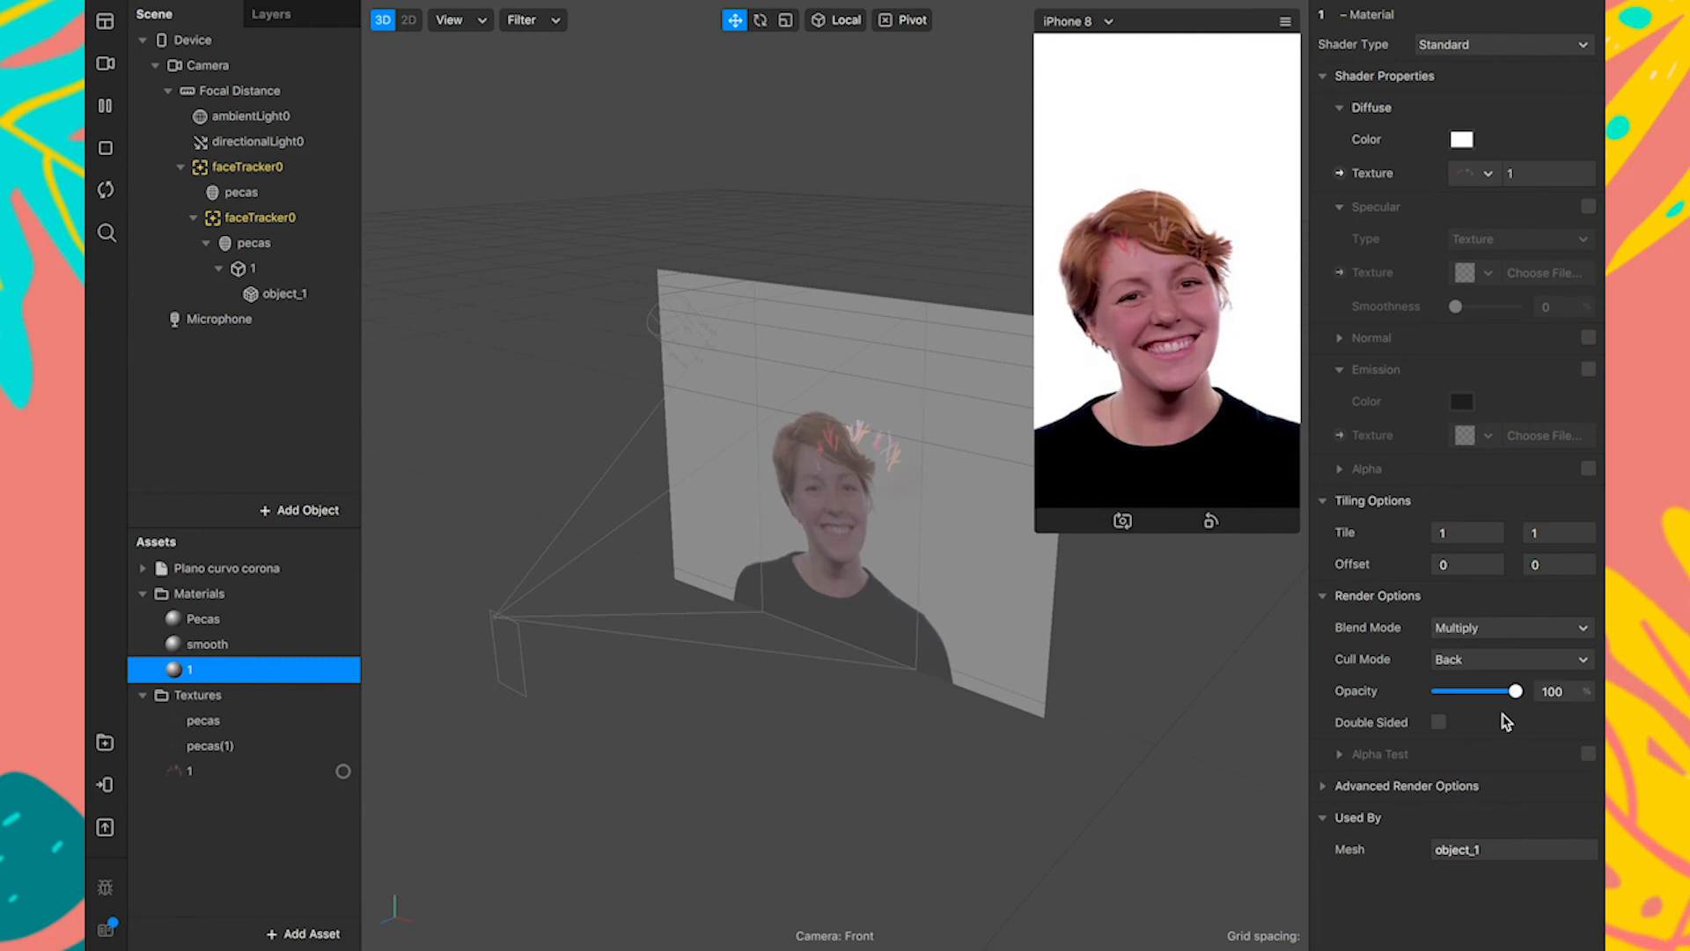
click(1500, 629)
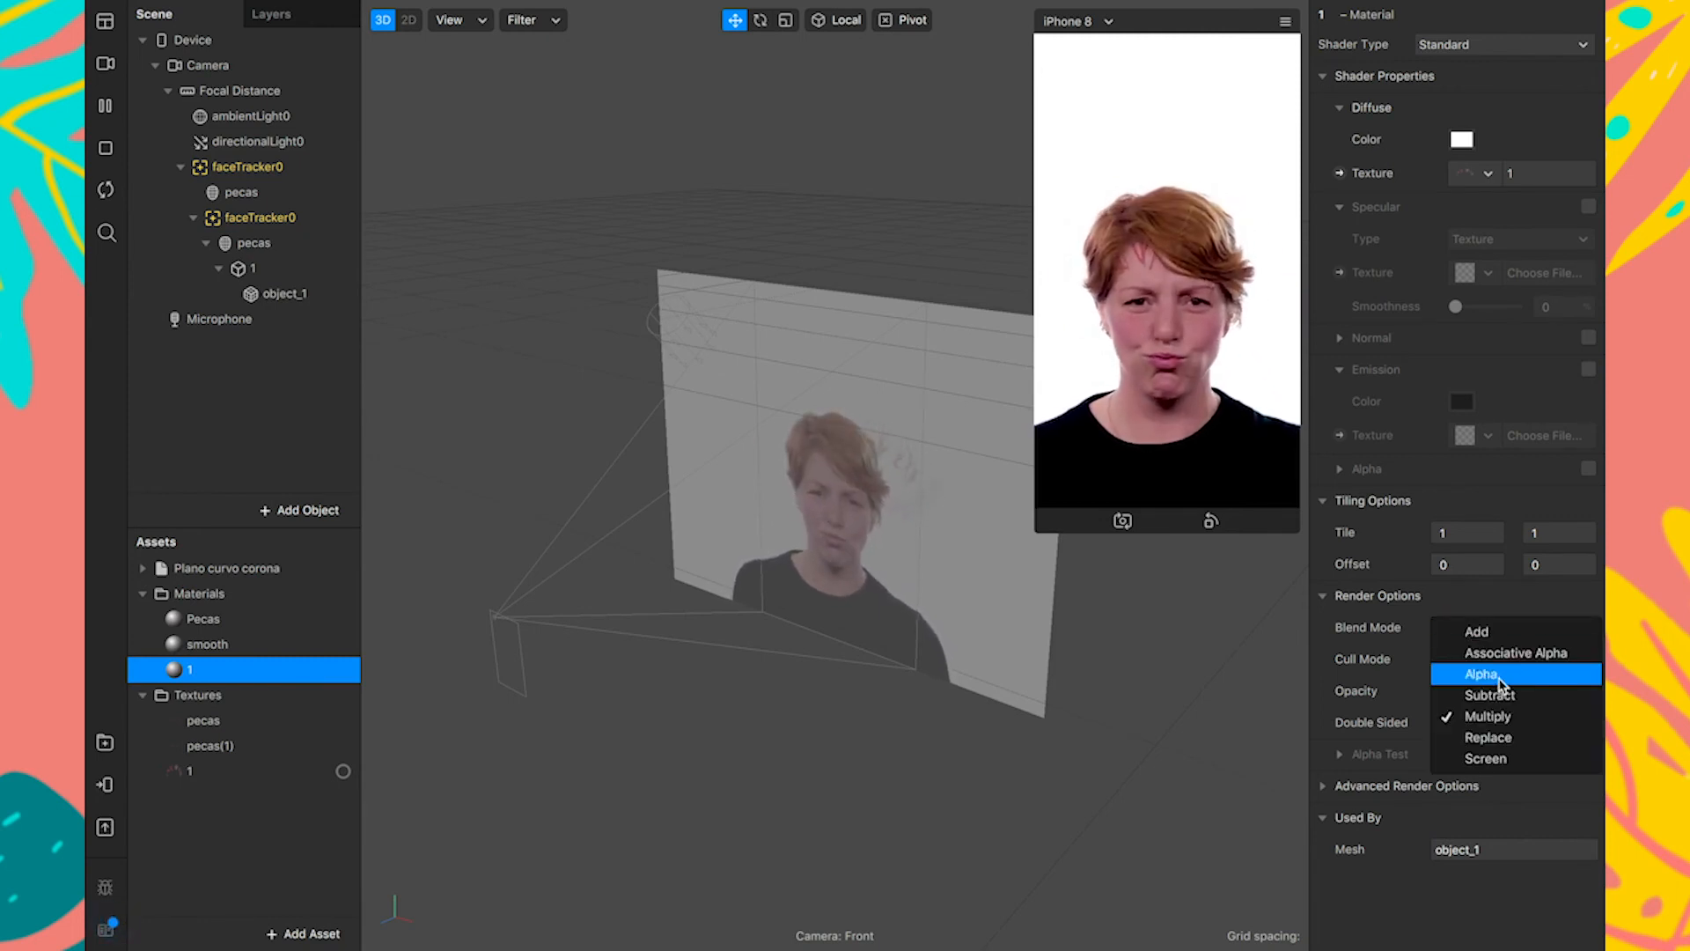
click(1501, 675)
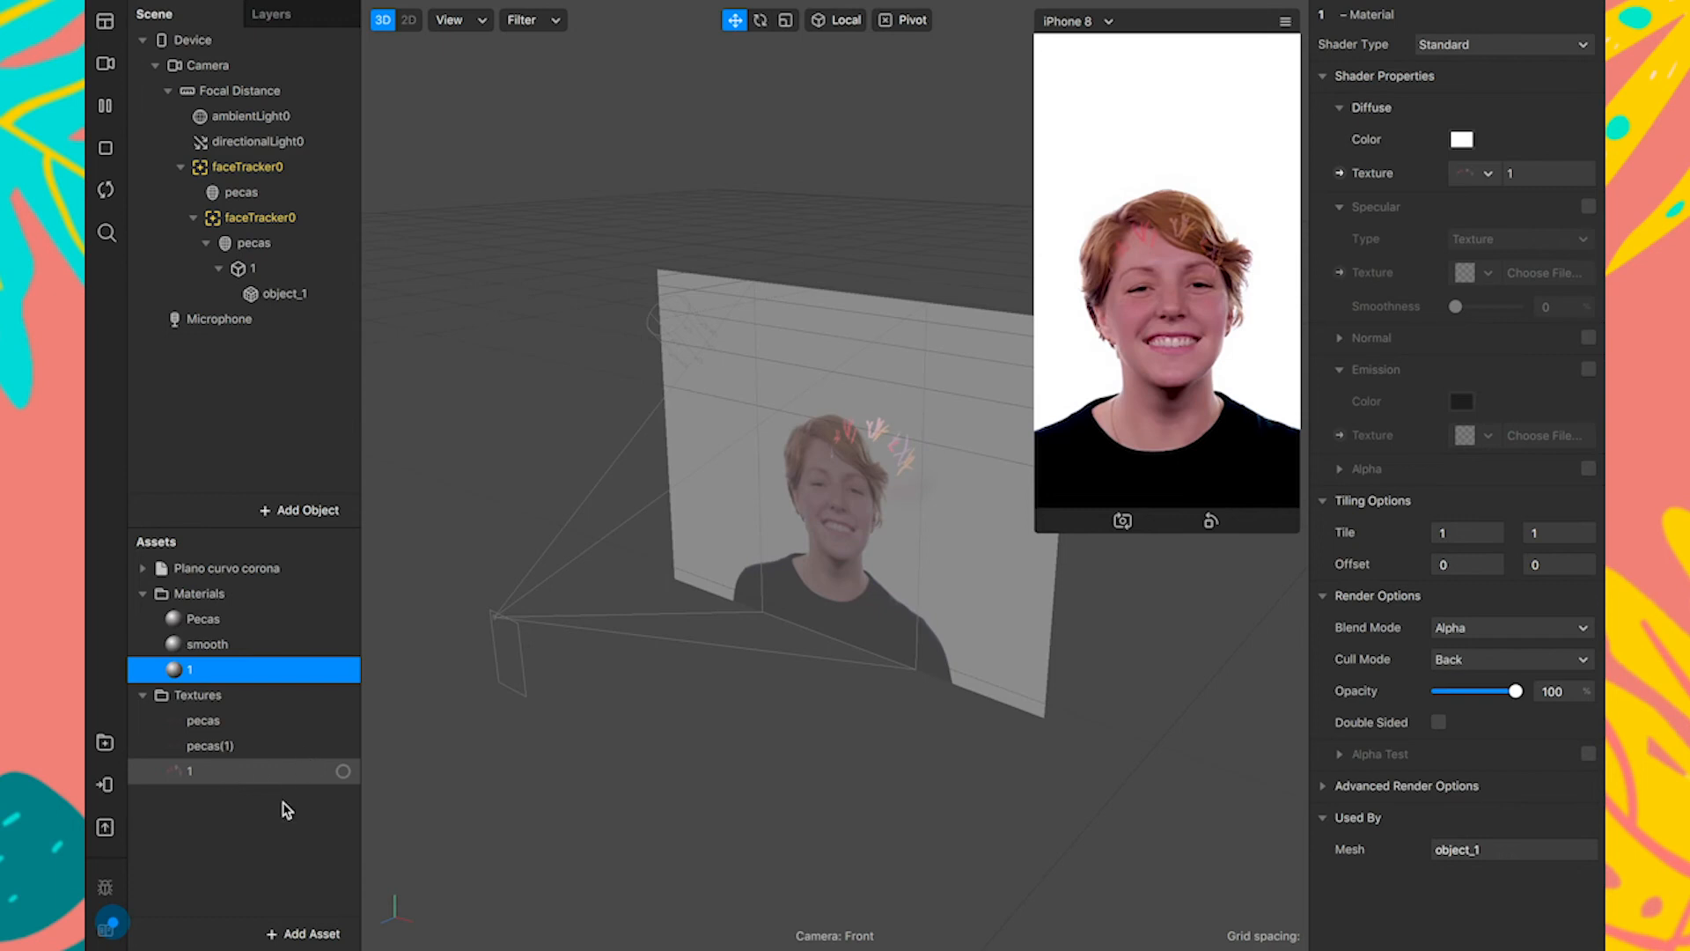
Enable No compression for texture 1.
click(194, 770)
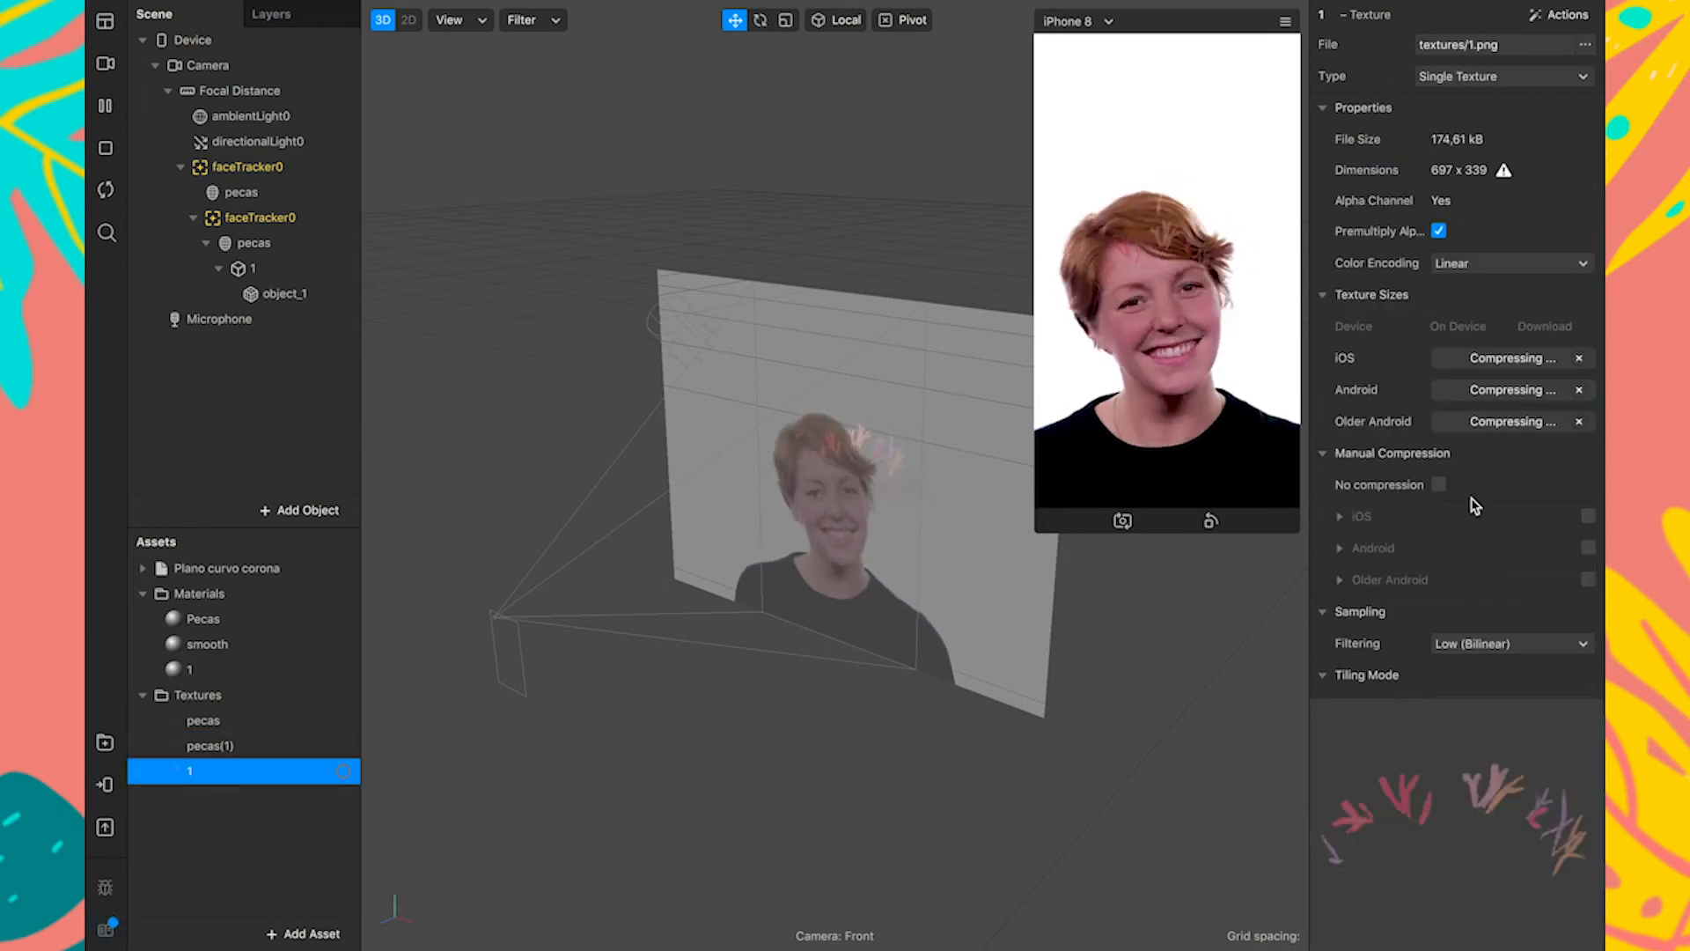
click(1438, 484)
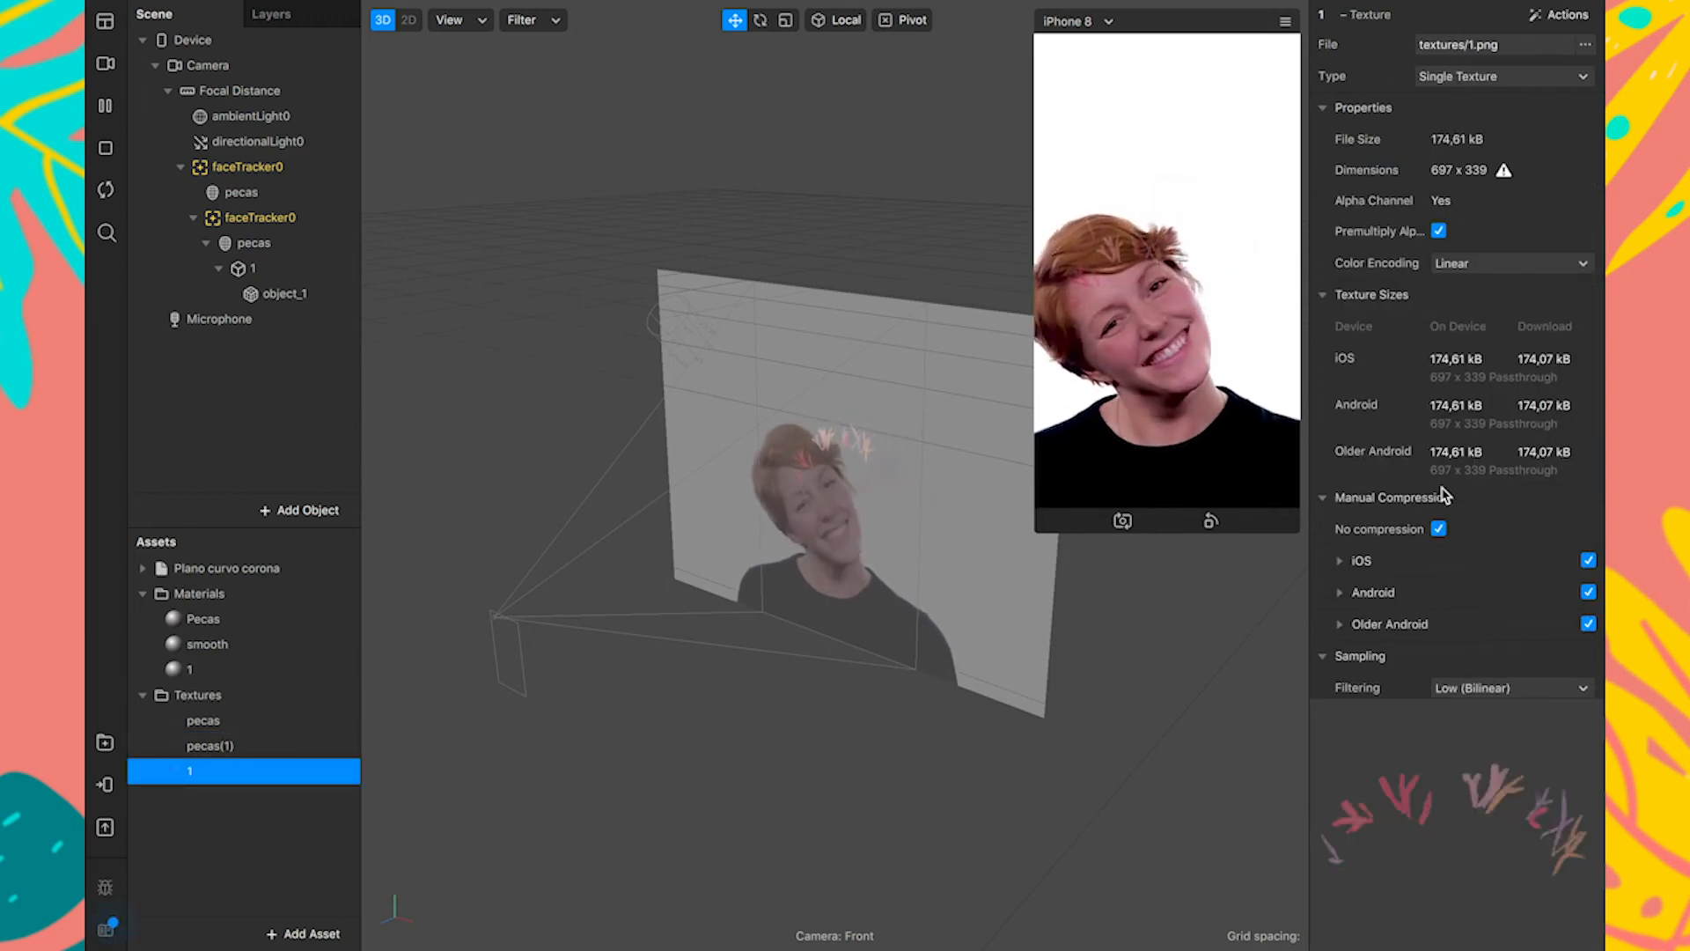
Duplicate the textured crown object 1 repeatedly until there are thirteen copies, numbered 1 to 13, under the second face tracker's pecas mesh.
click(1331, 505)
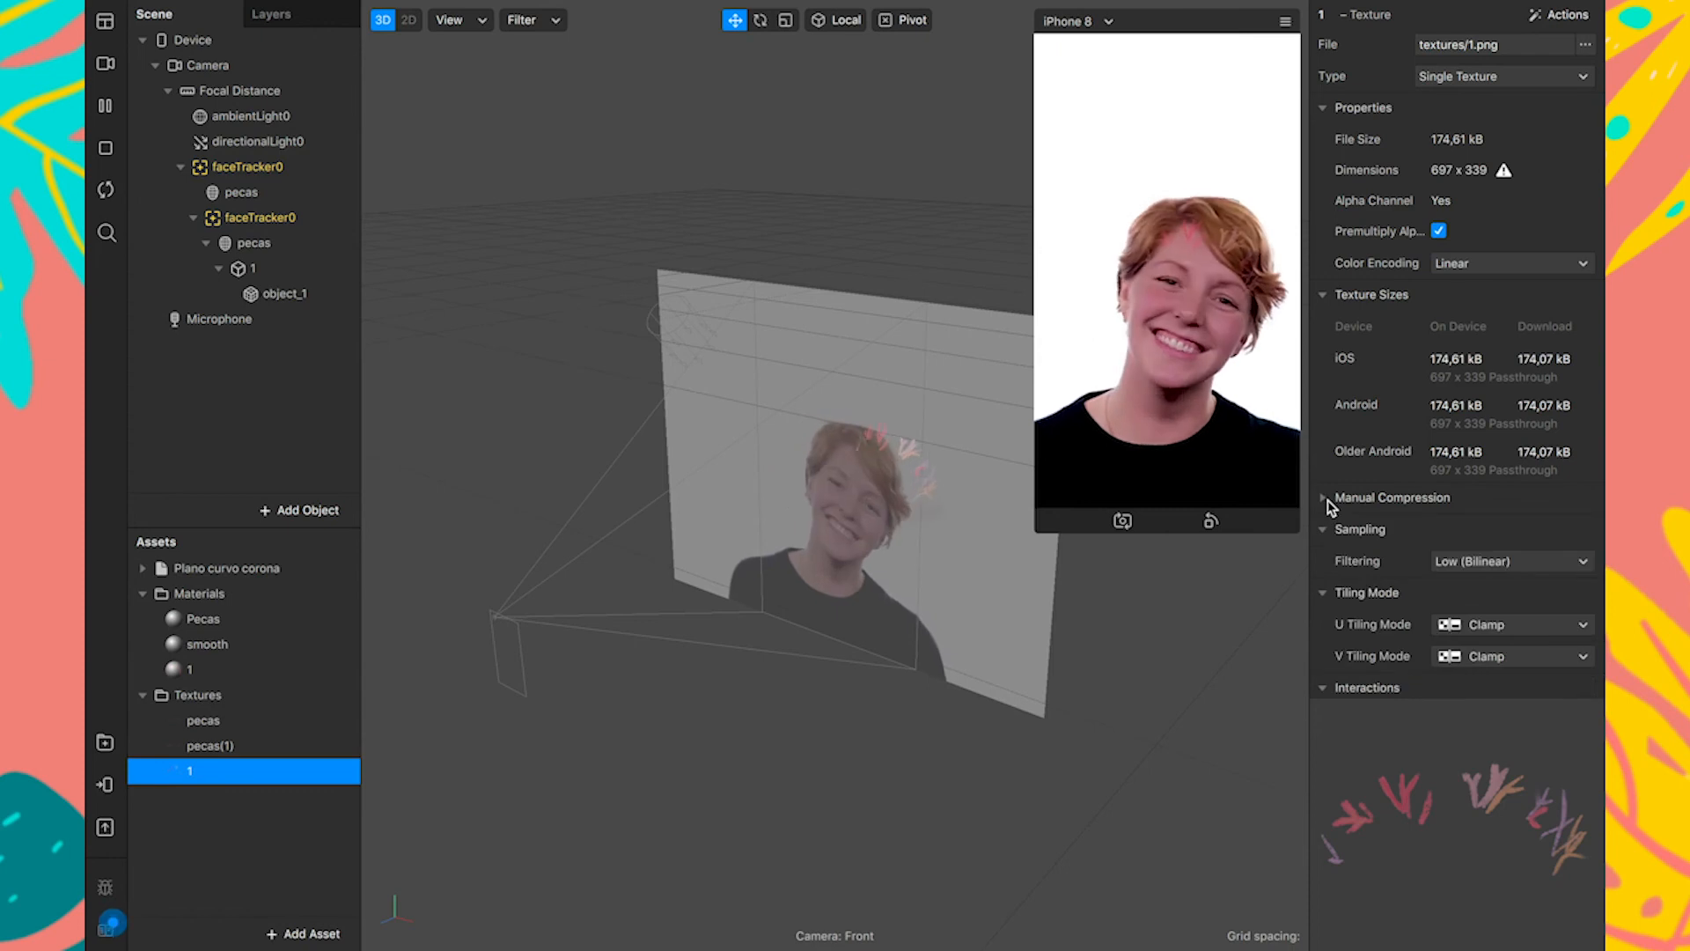
click(191, 671)
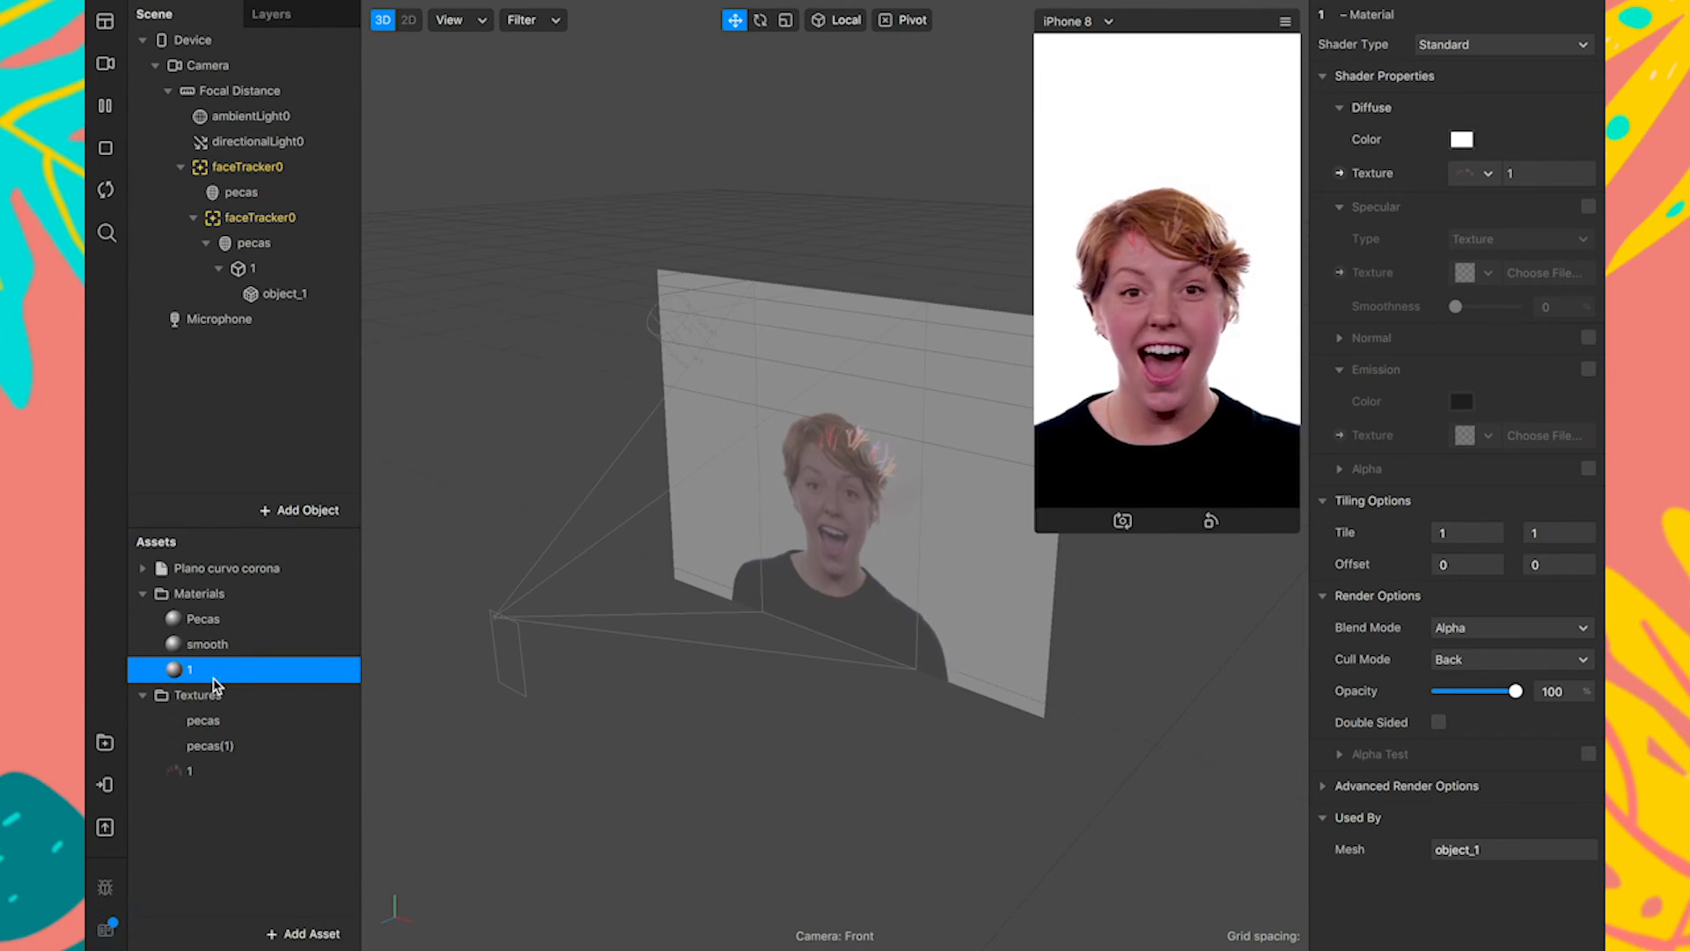
click(249, 279)
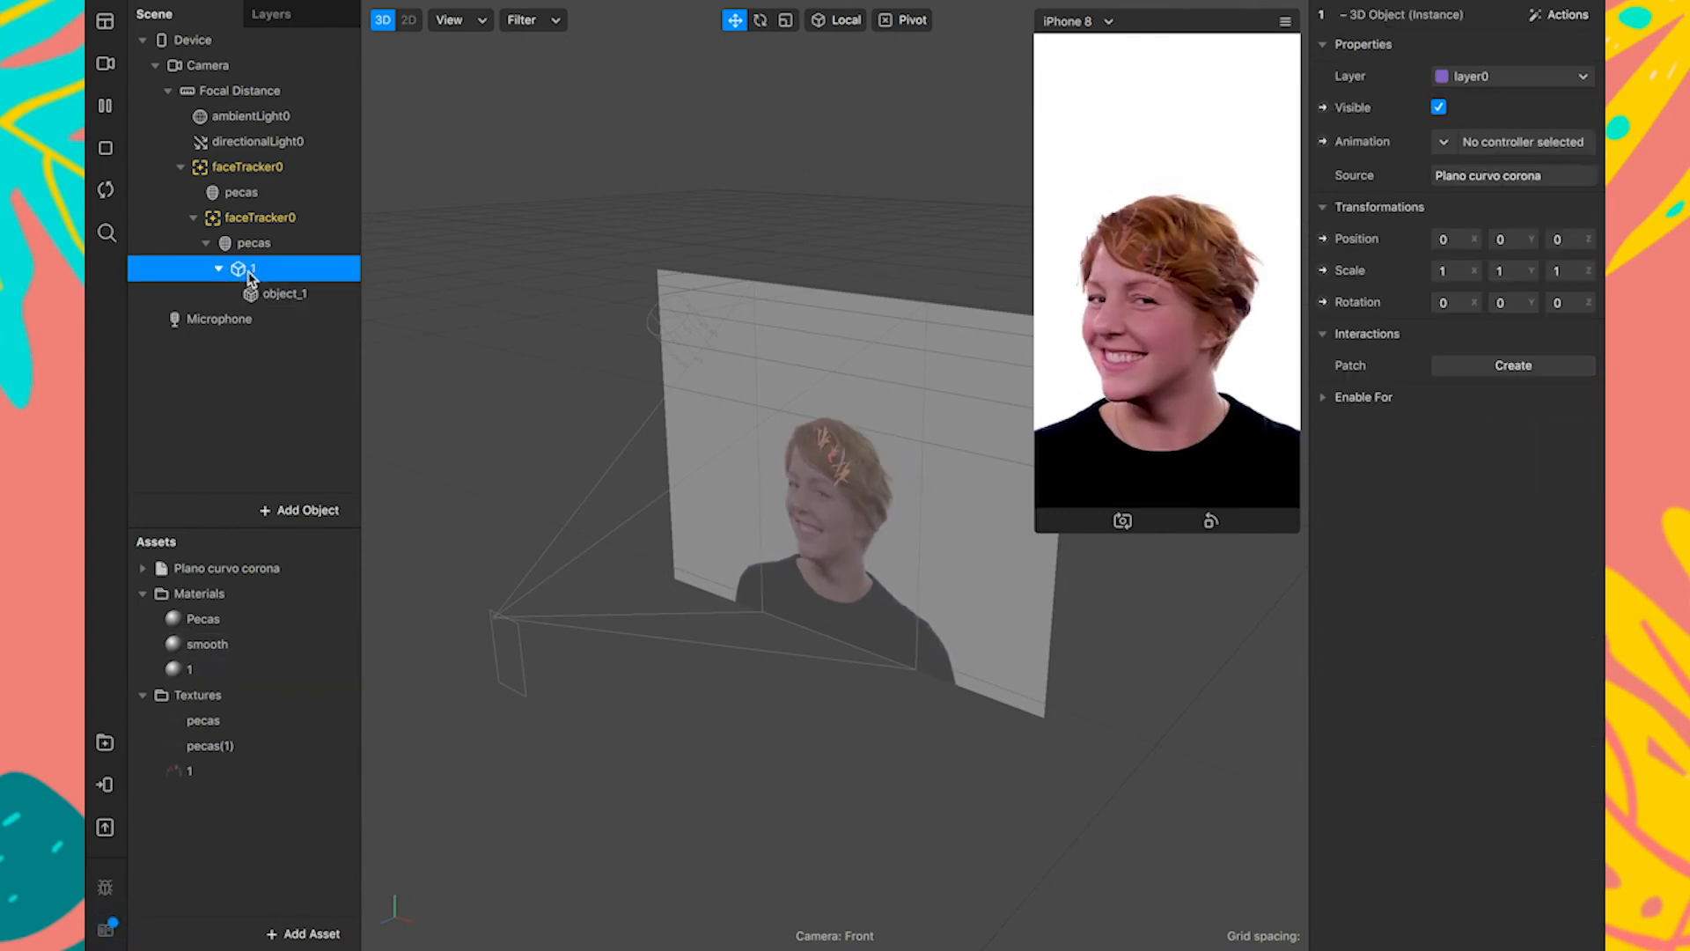
click(218, 269)
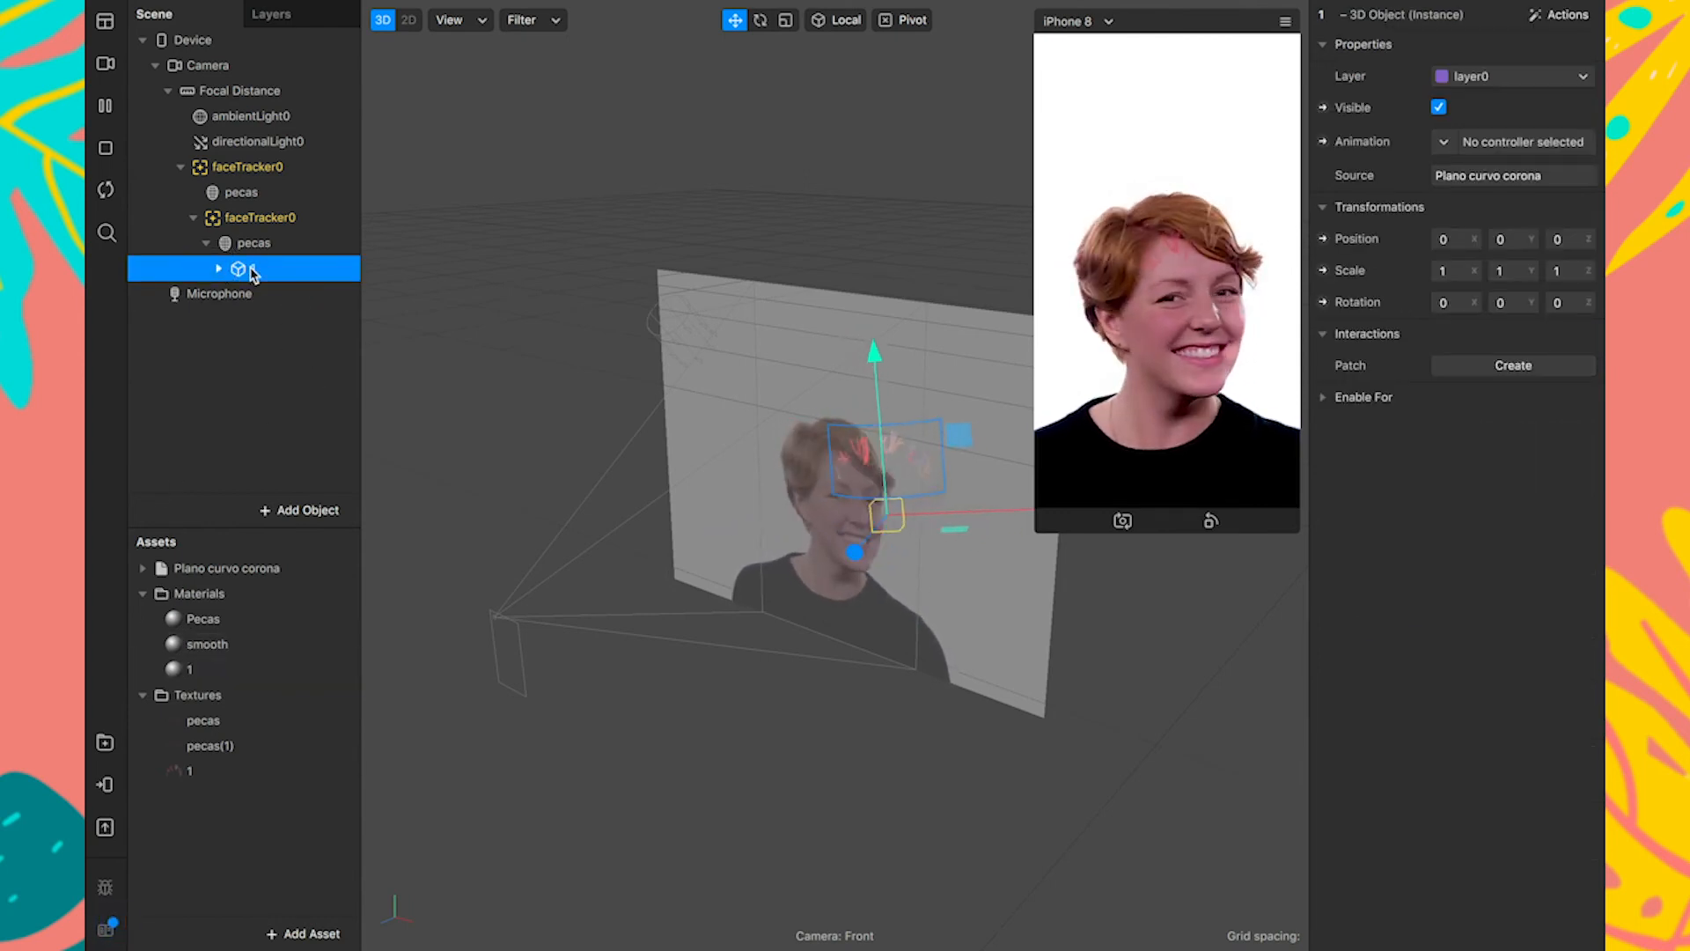
key(super+c)
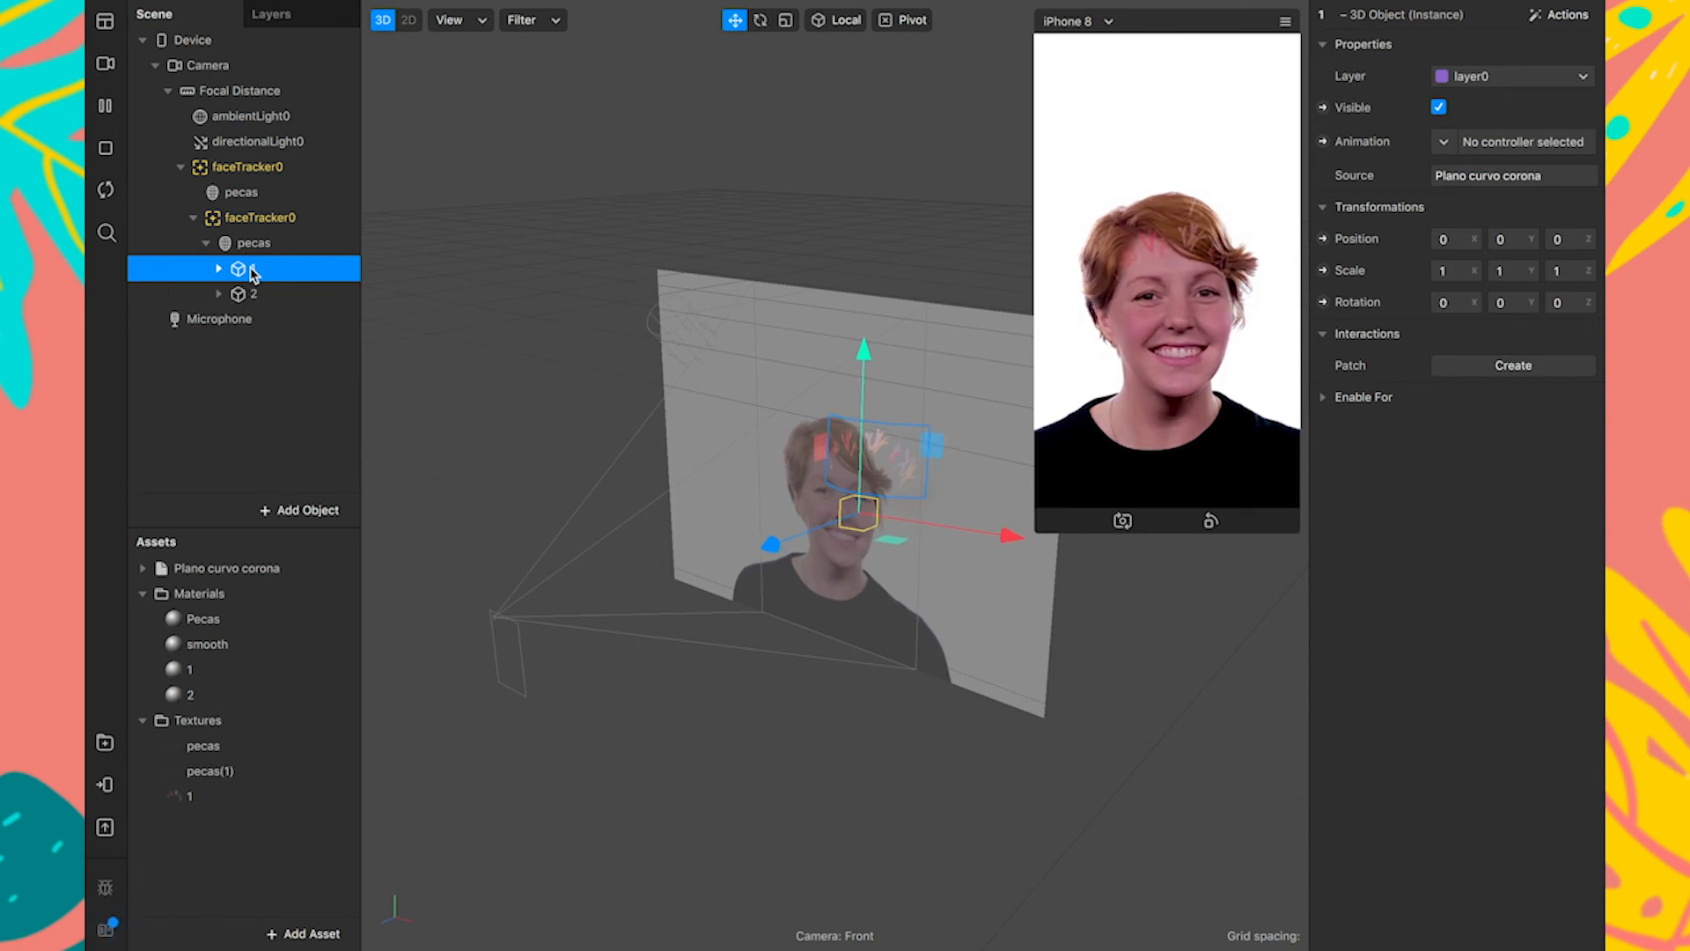
click(250, 294)
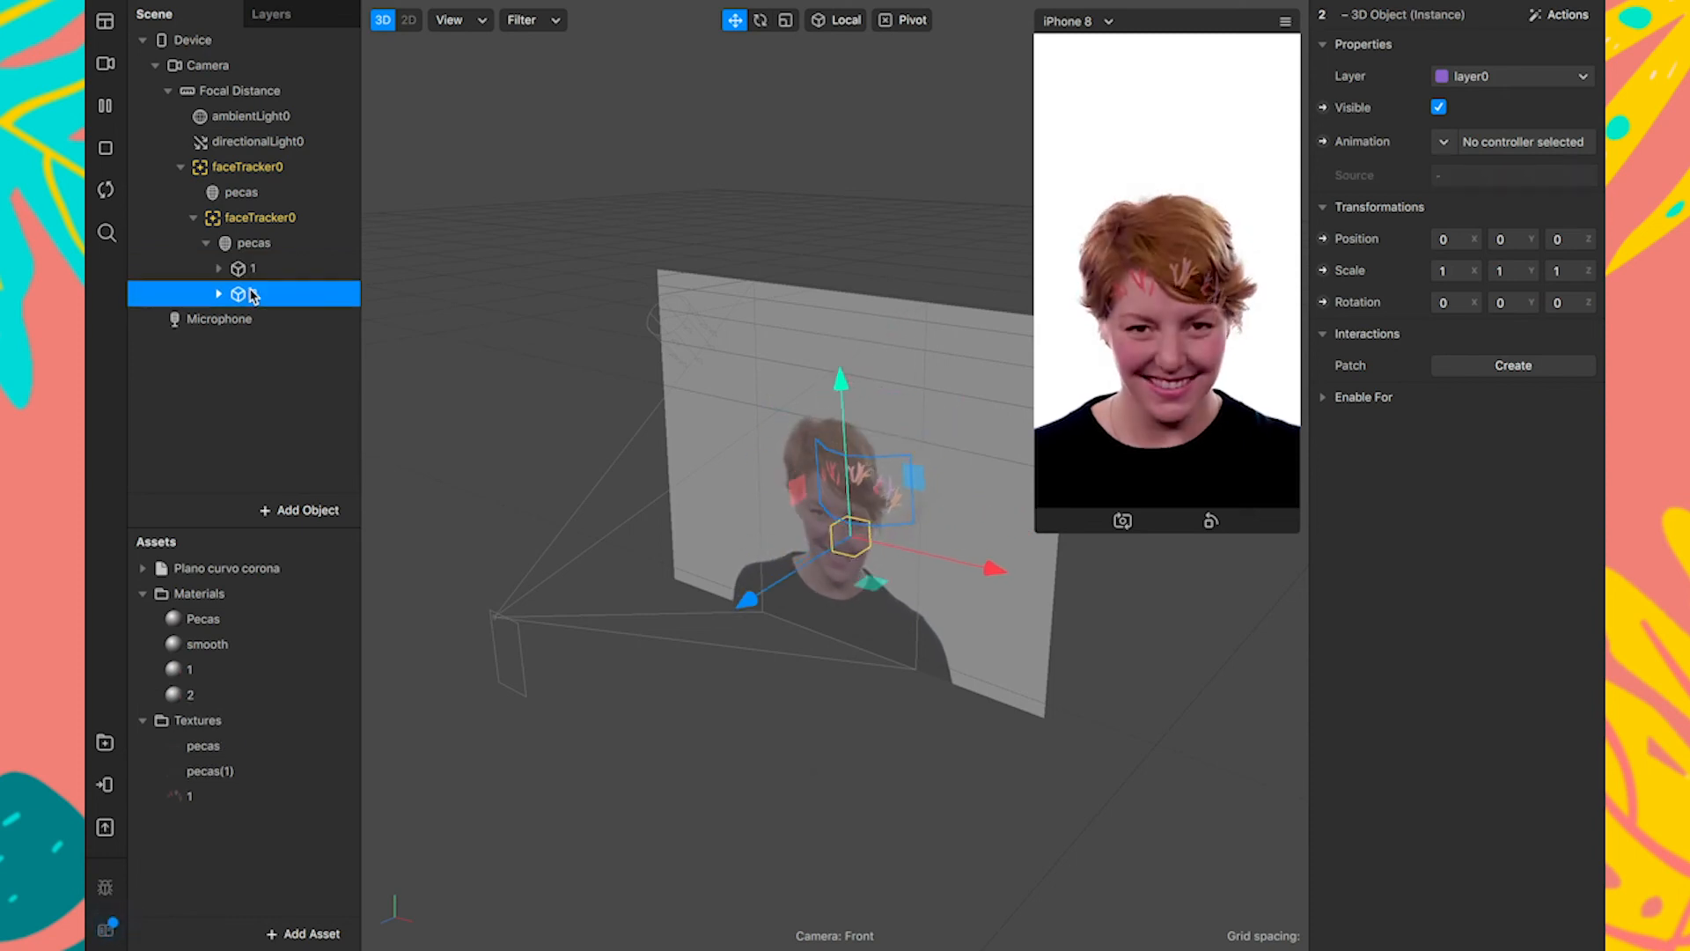
key(super+c)
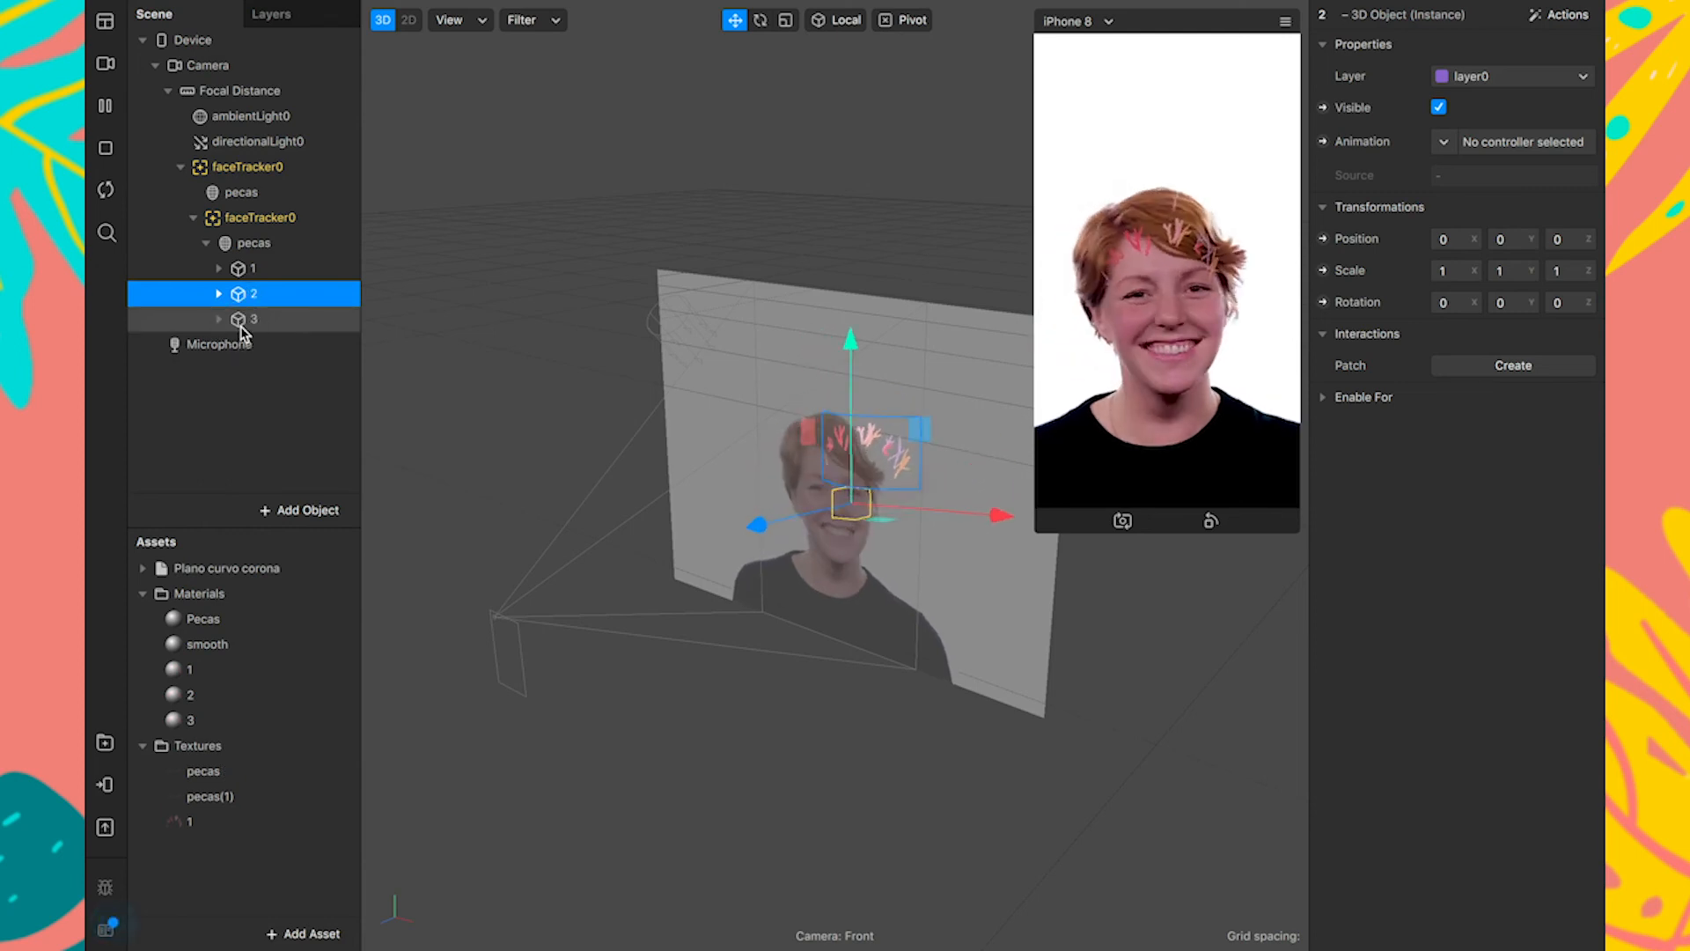
click(243, 321)
key(super+c)
key(super+v)
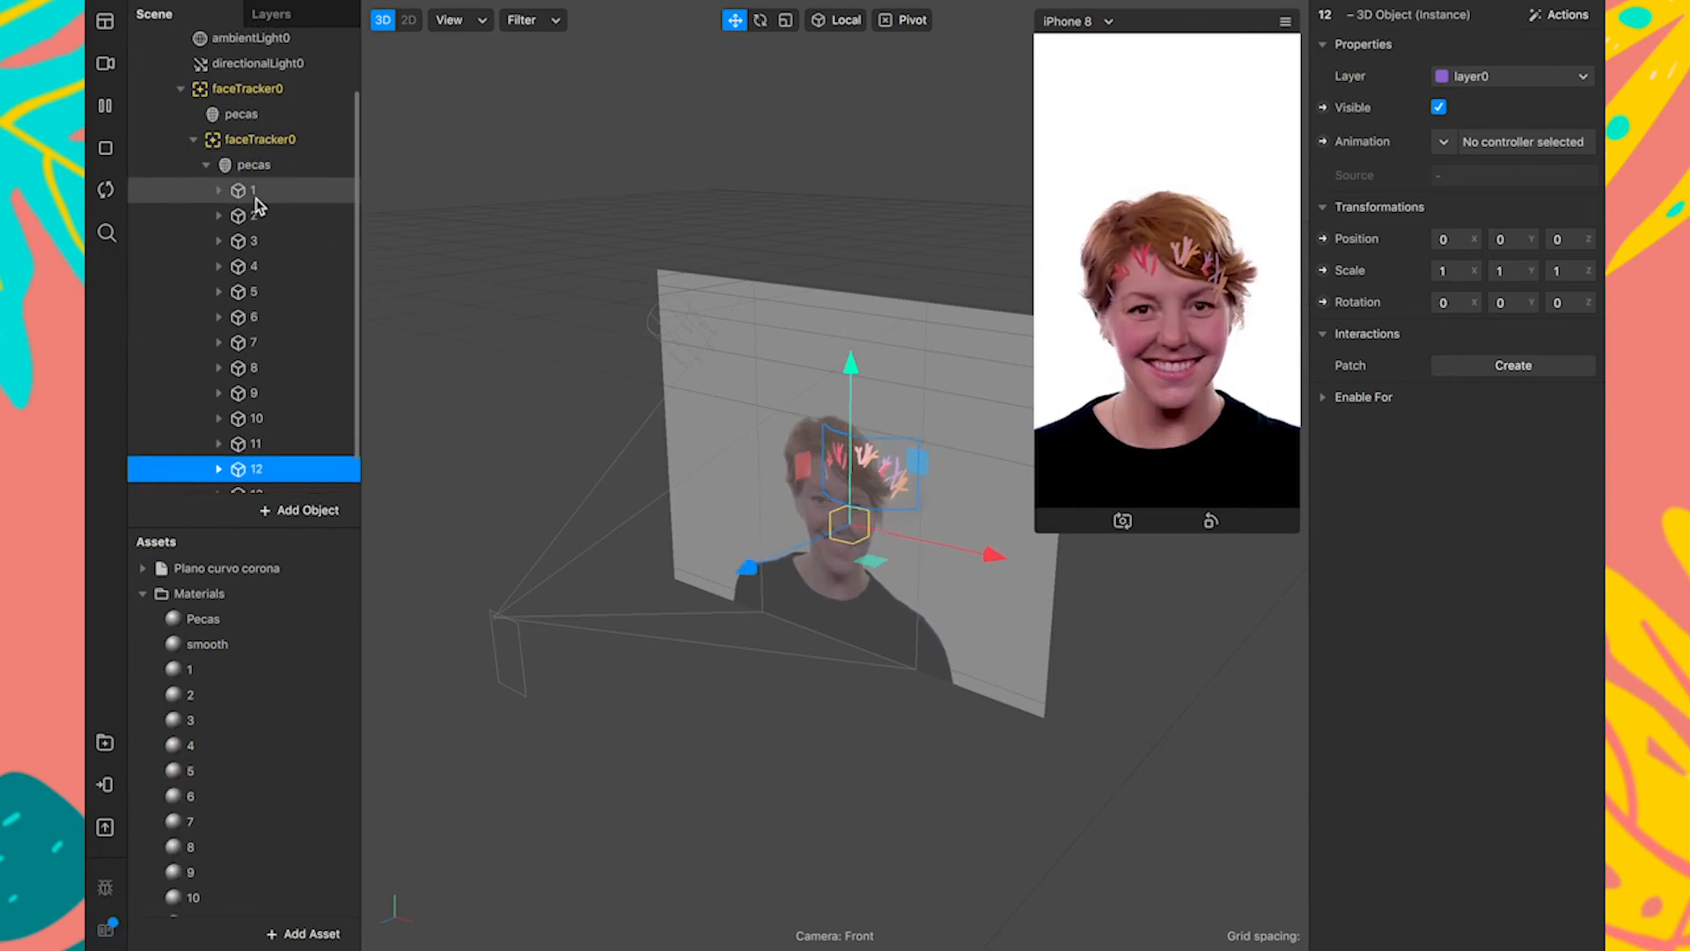
Try to load a new diffuse texture from the Capas corona folder for material 2.
scroll(256, 208, down, 1)
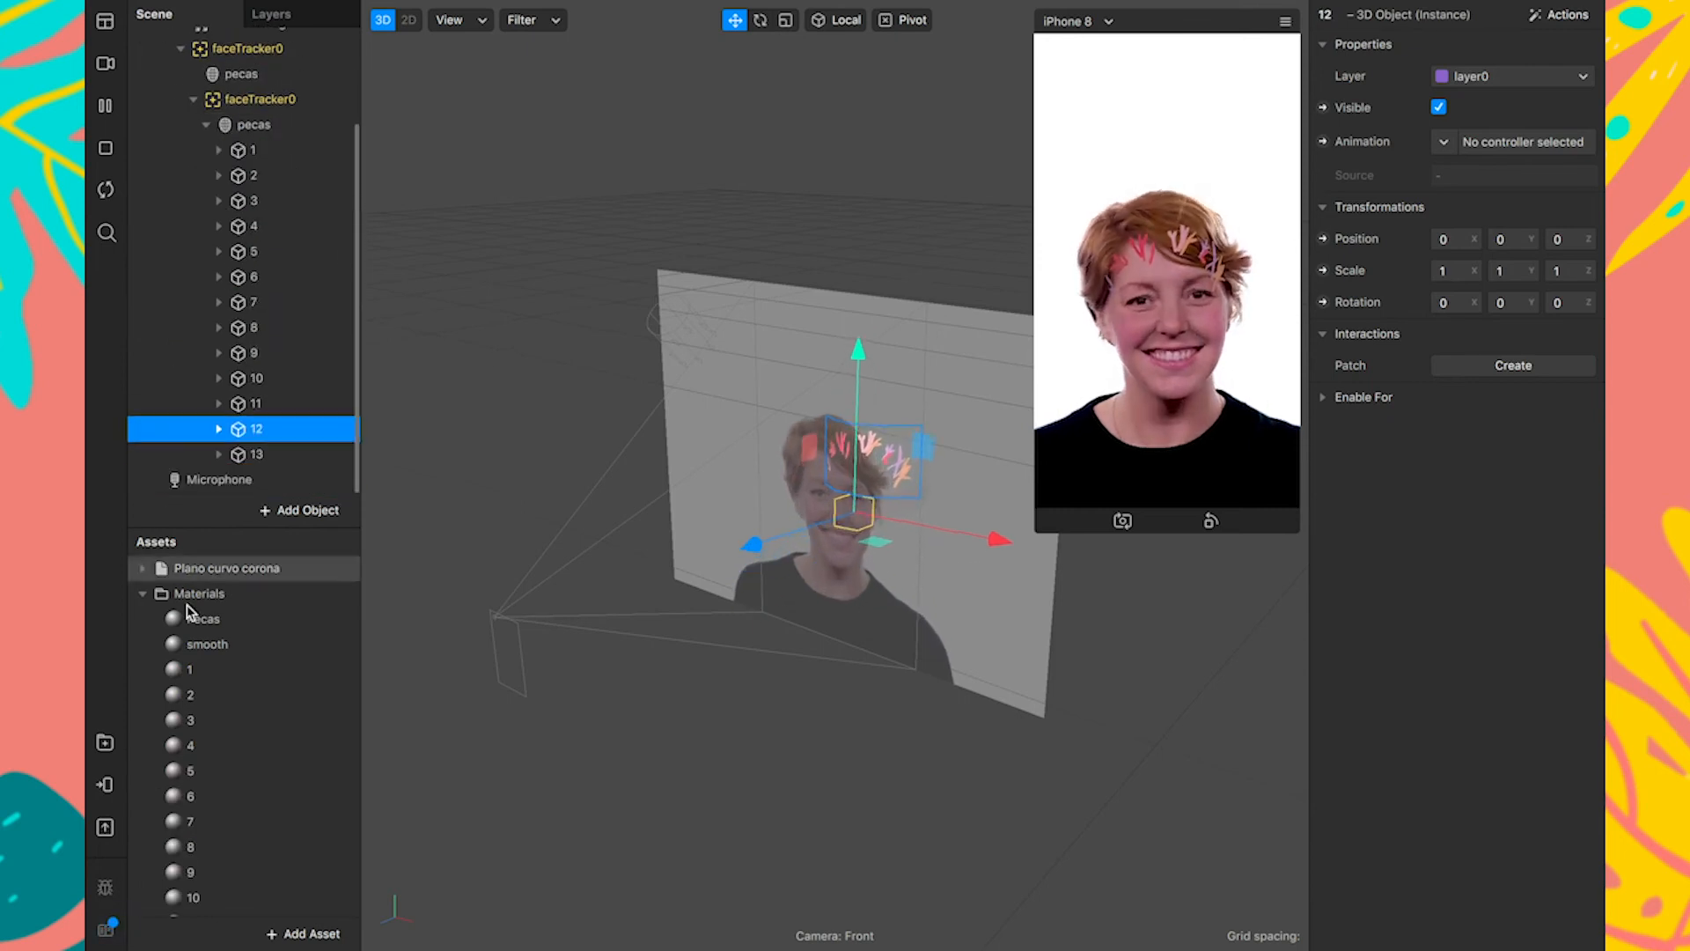
scroll(226, 717, down, 4)
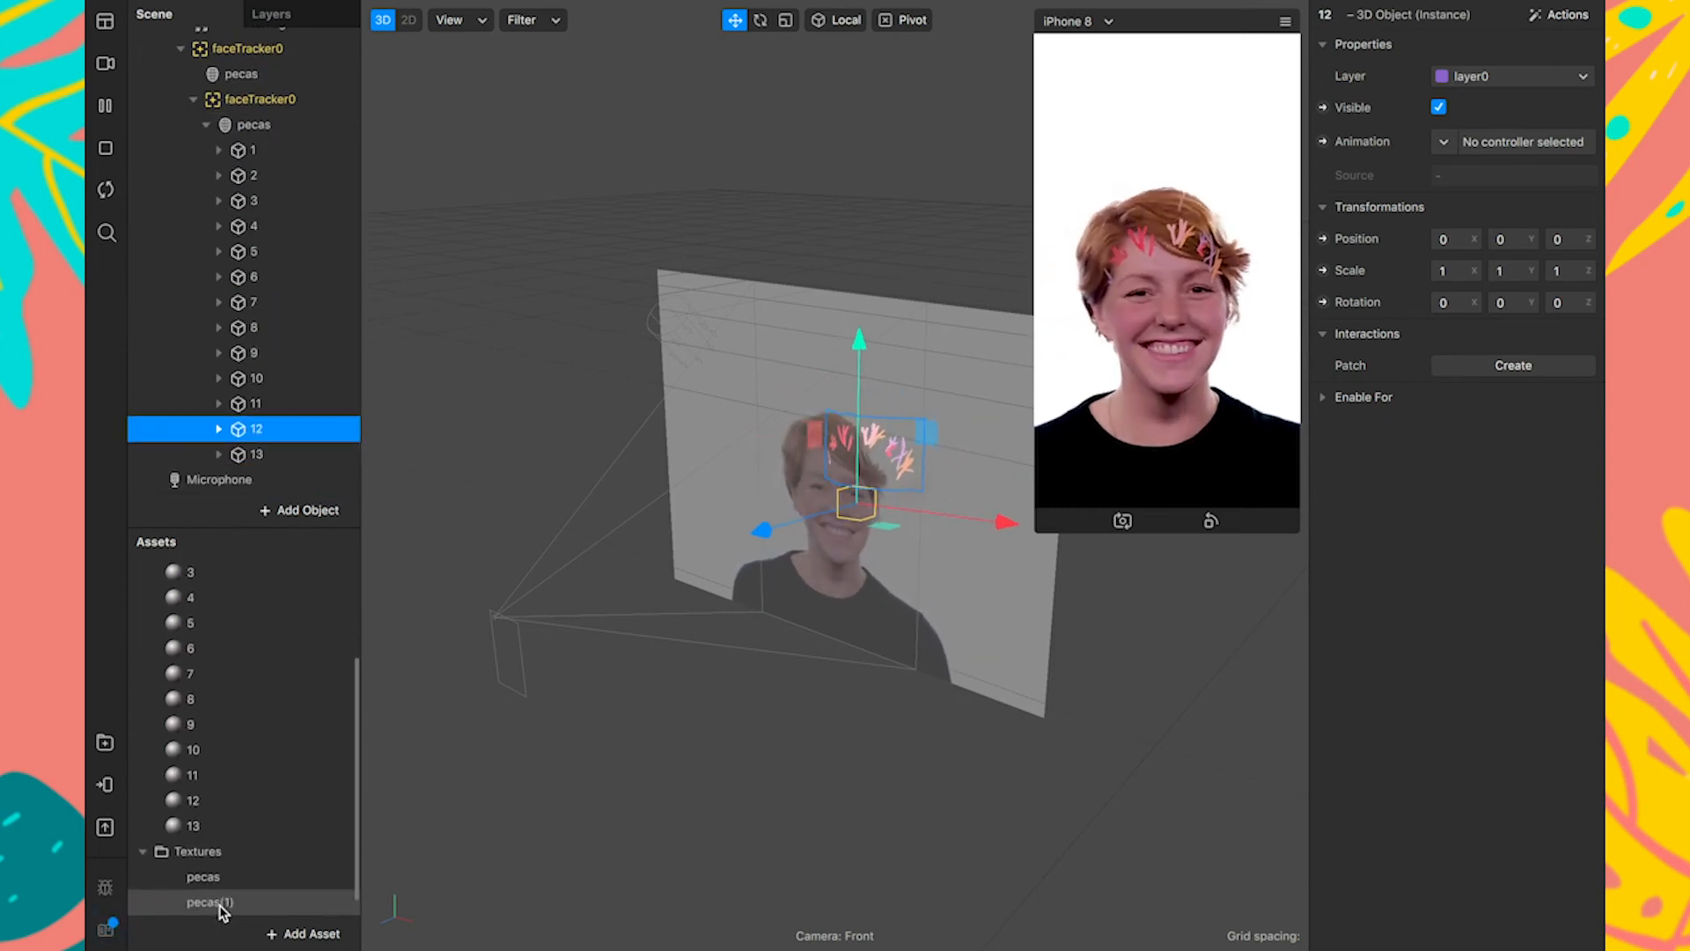
scroll(220, 911, up, 3)
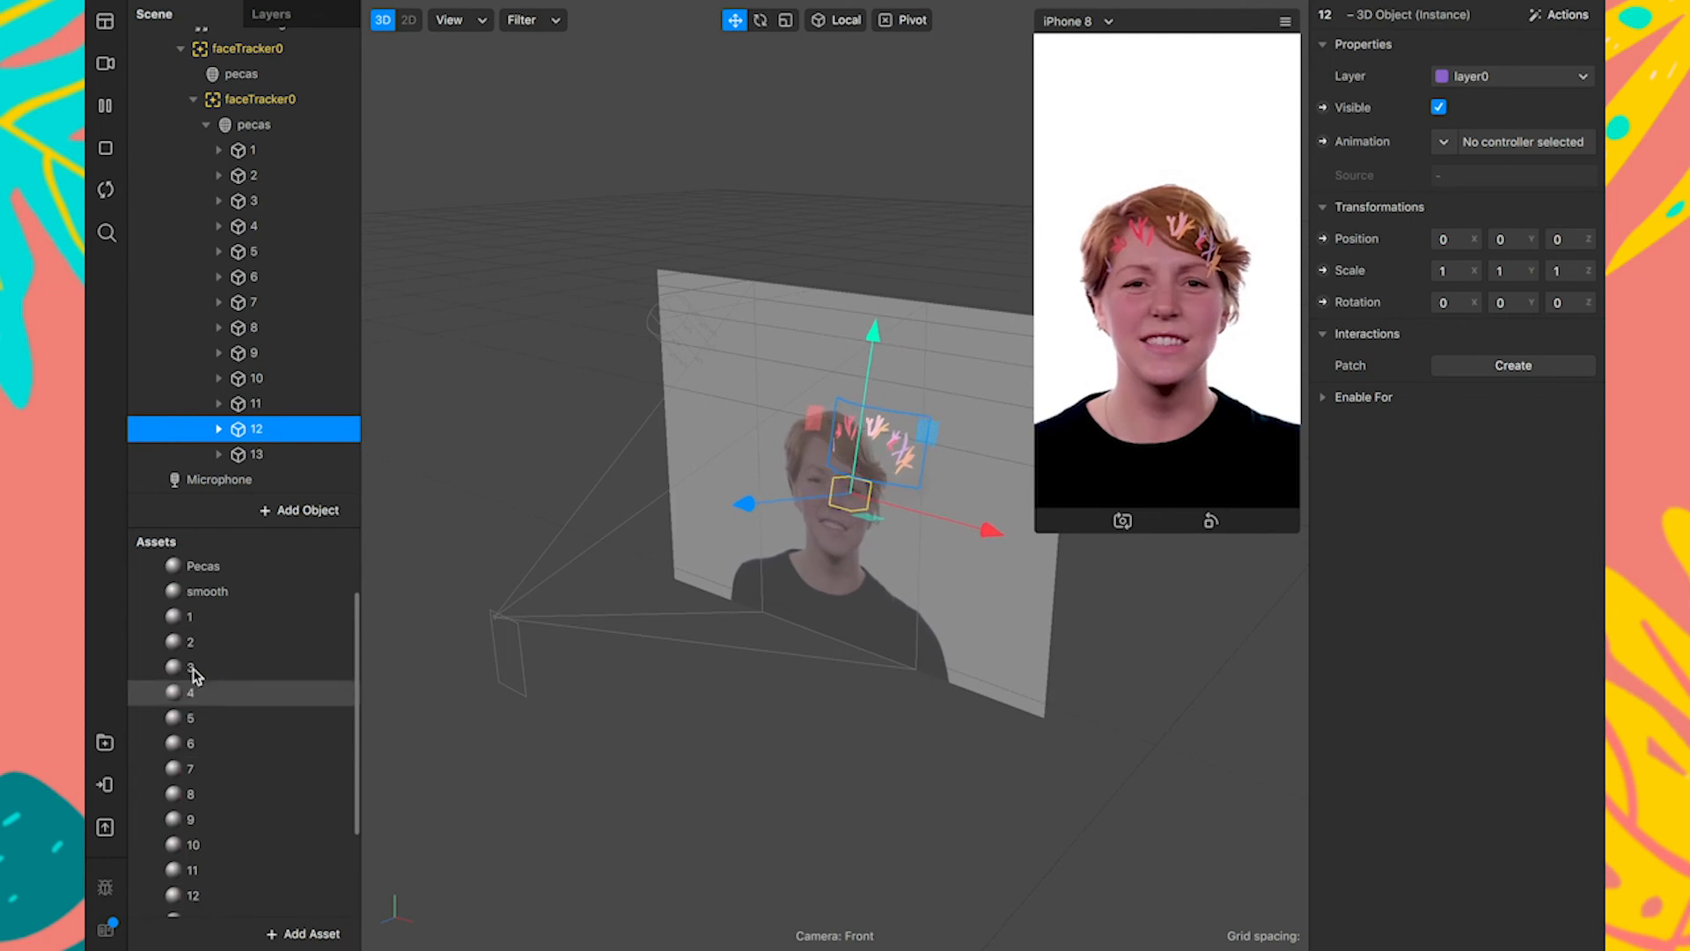
click(194, 650)
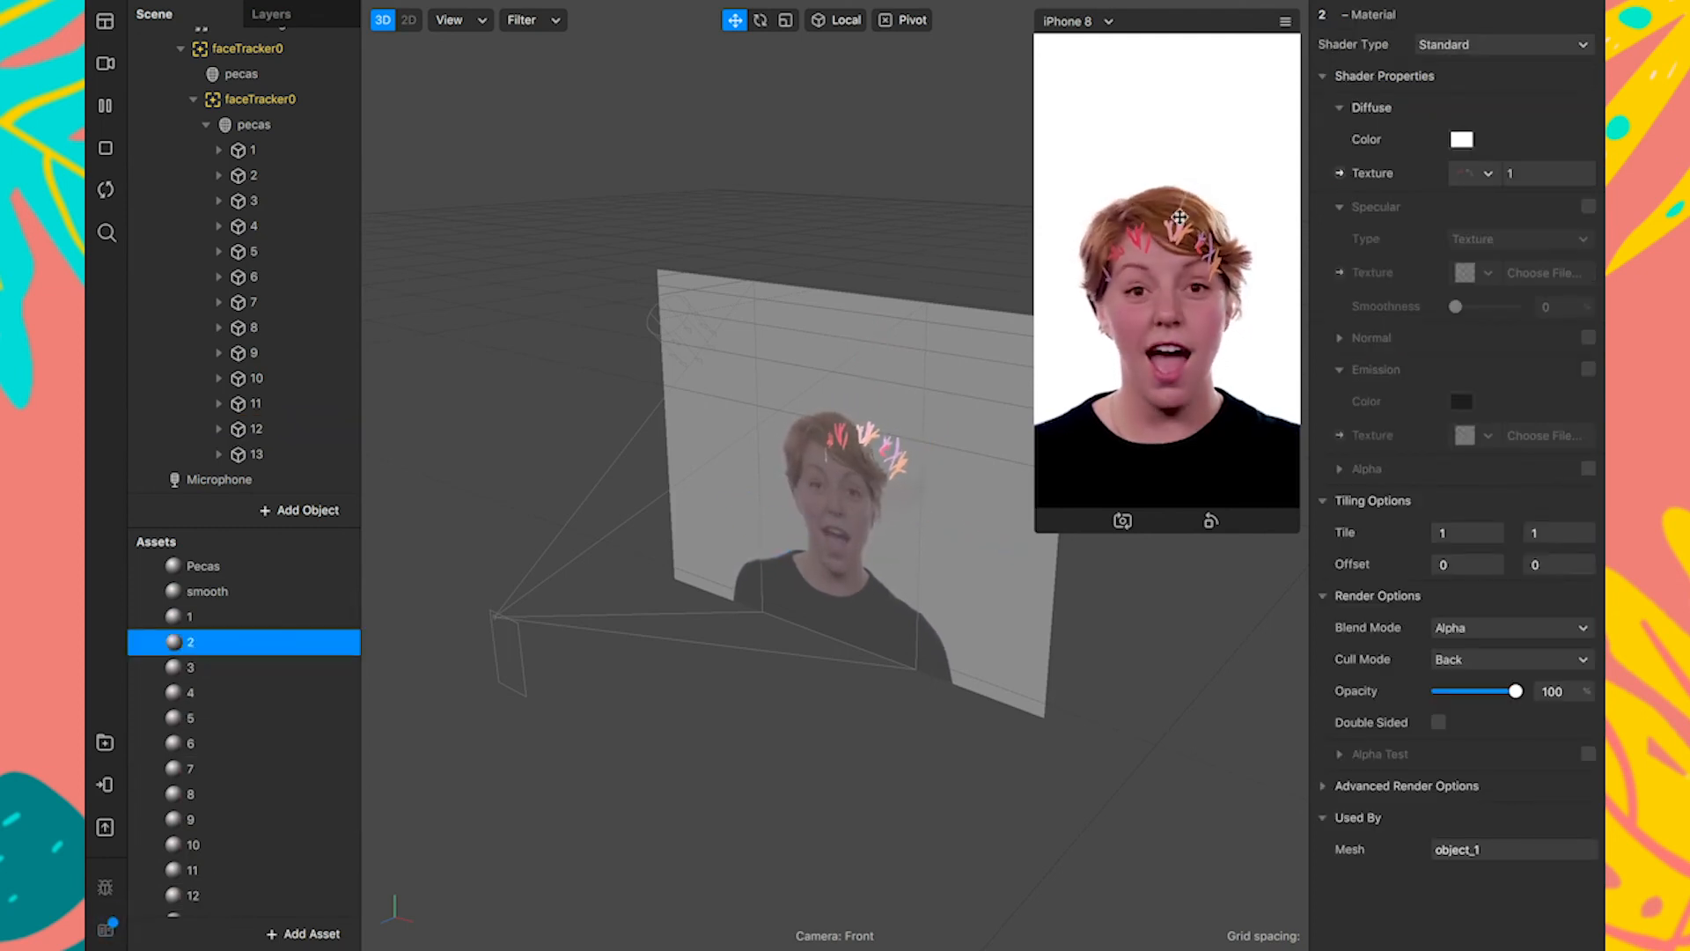
click(1486, 174)
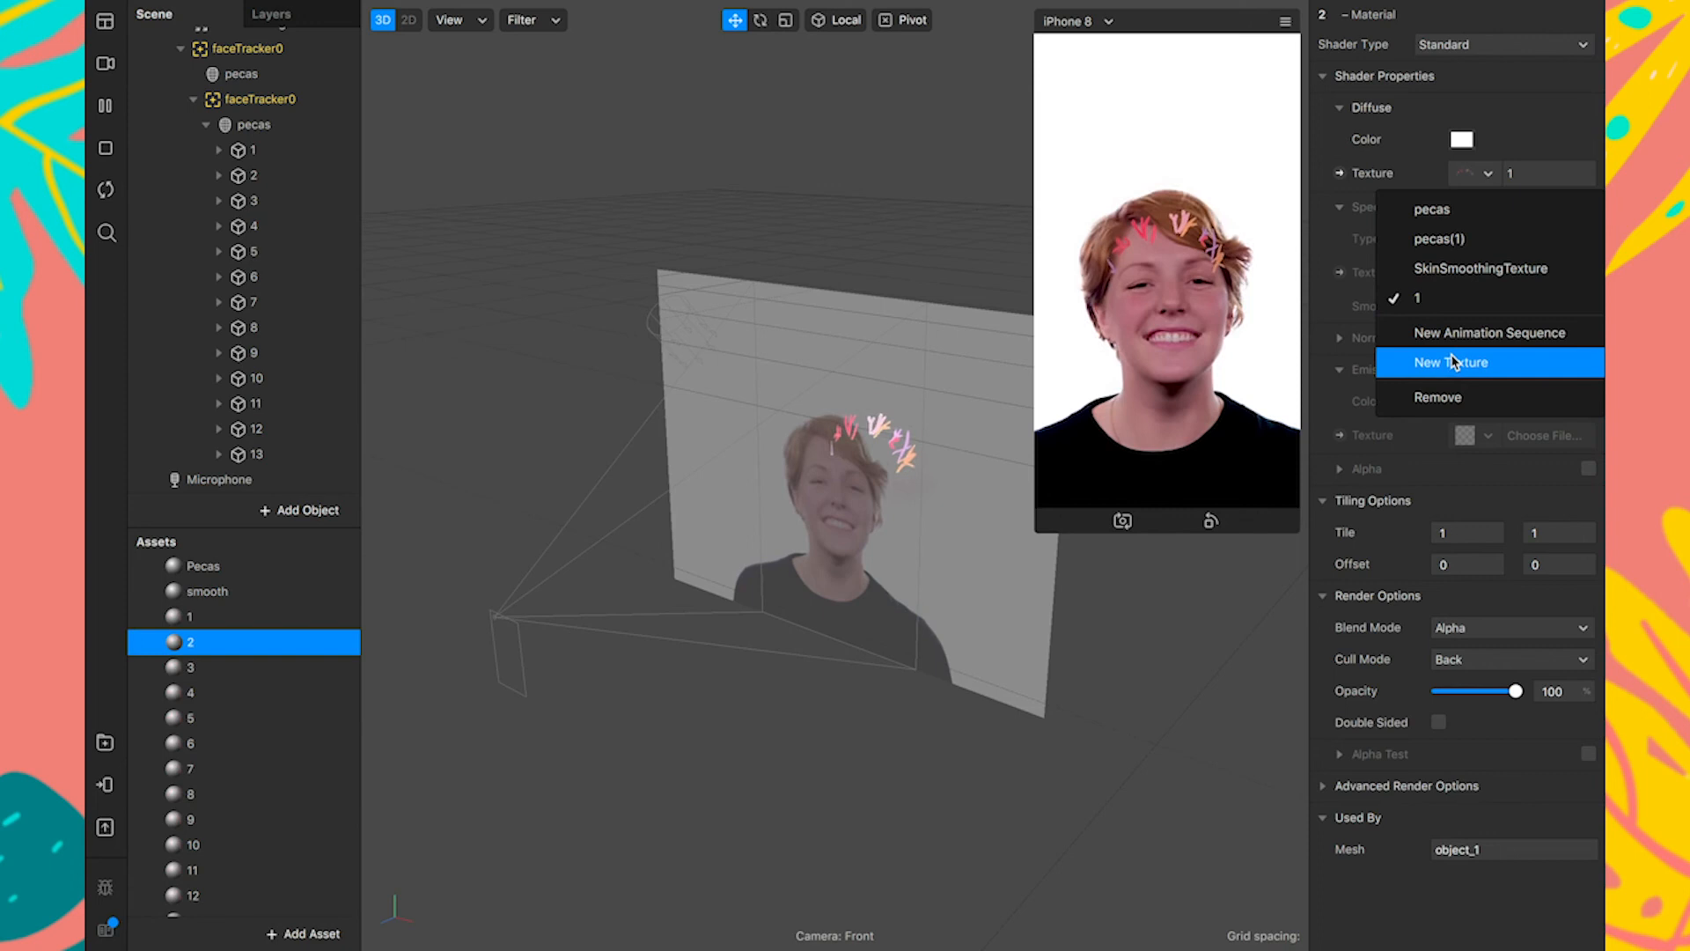
click(1511, 174)
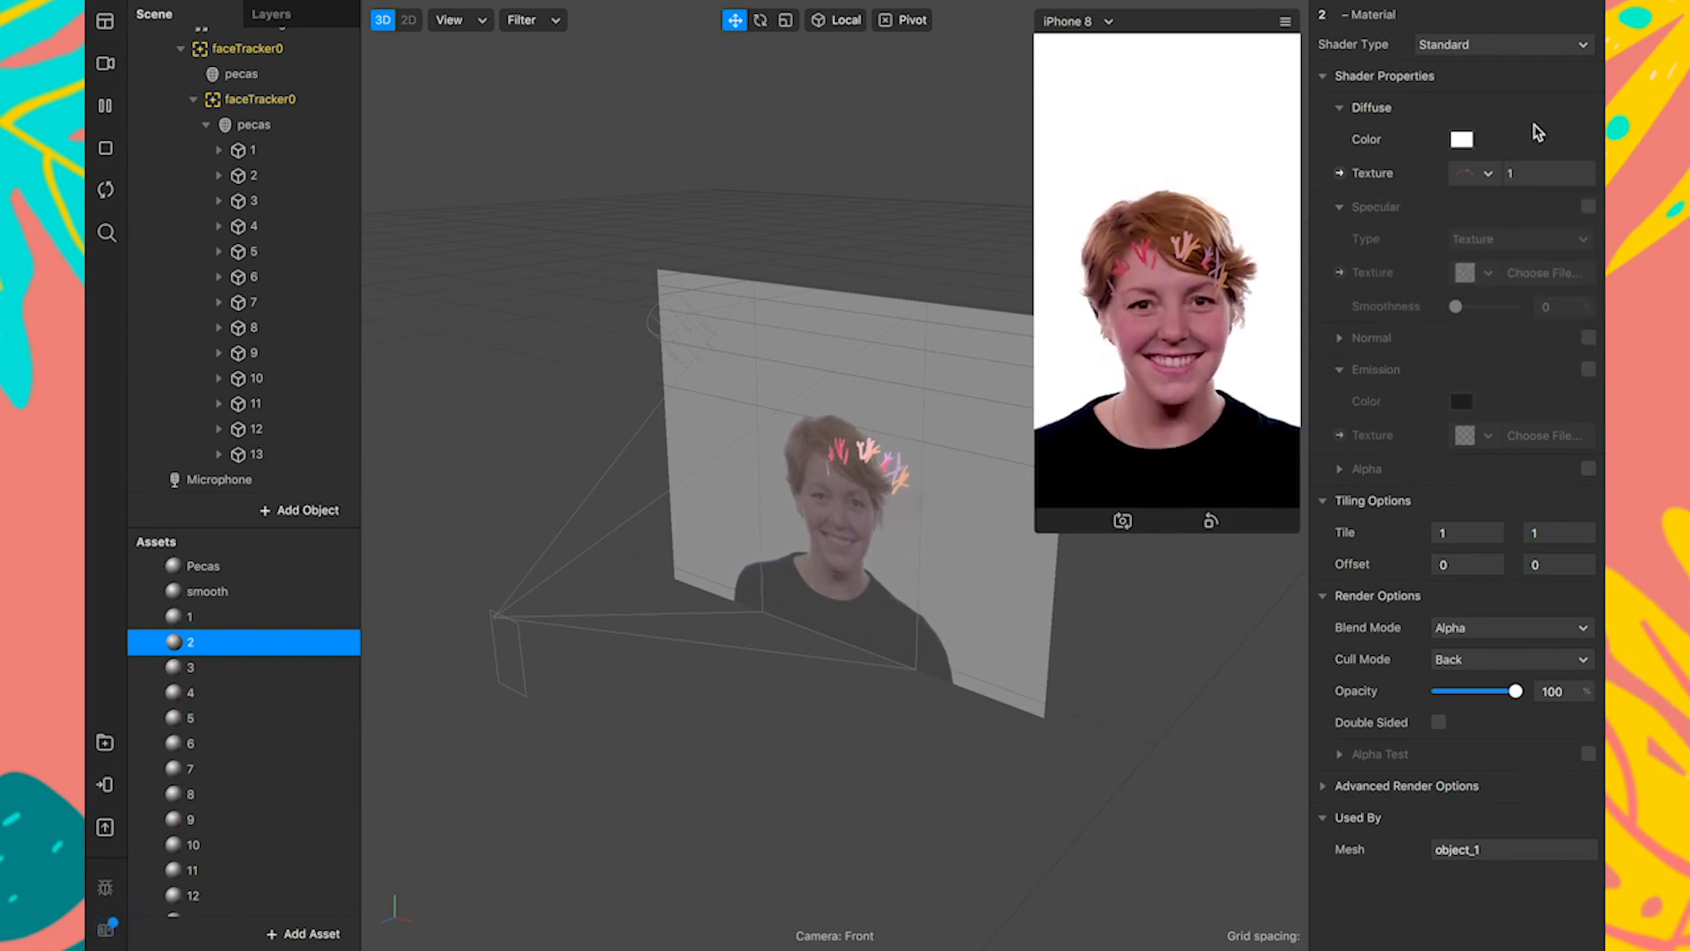
click(1487, 173)
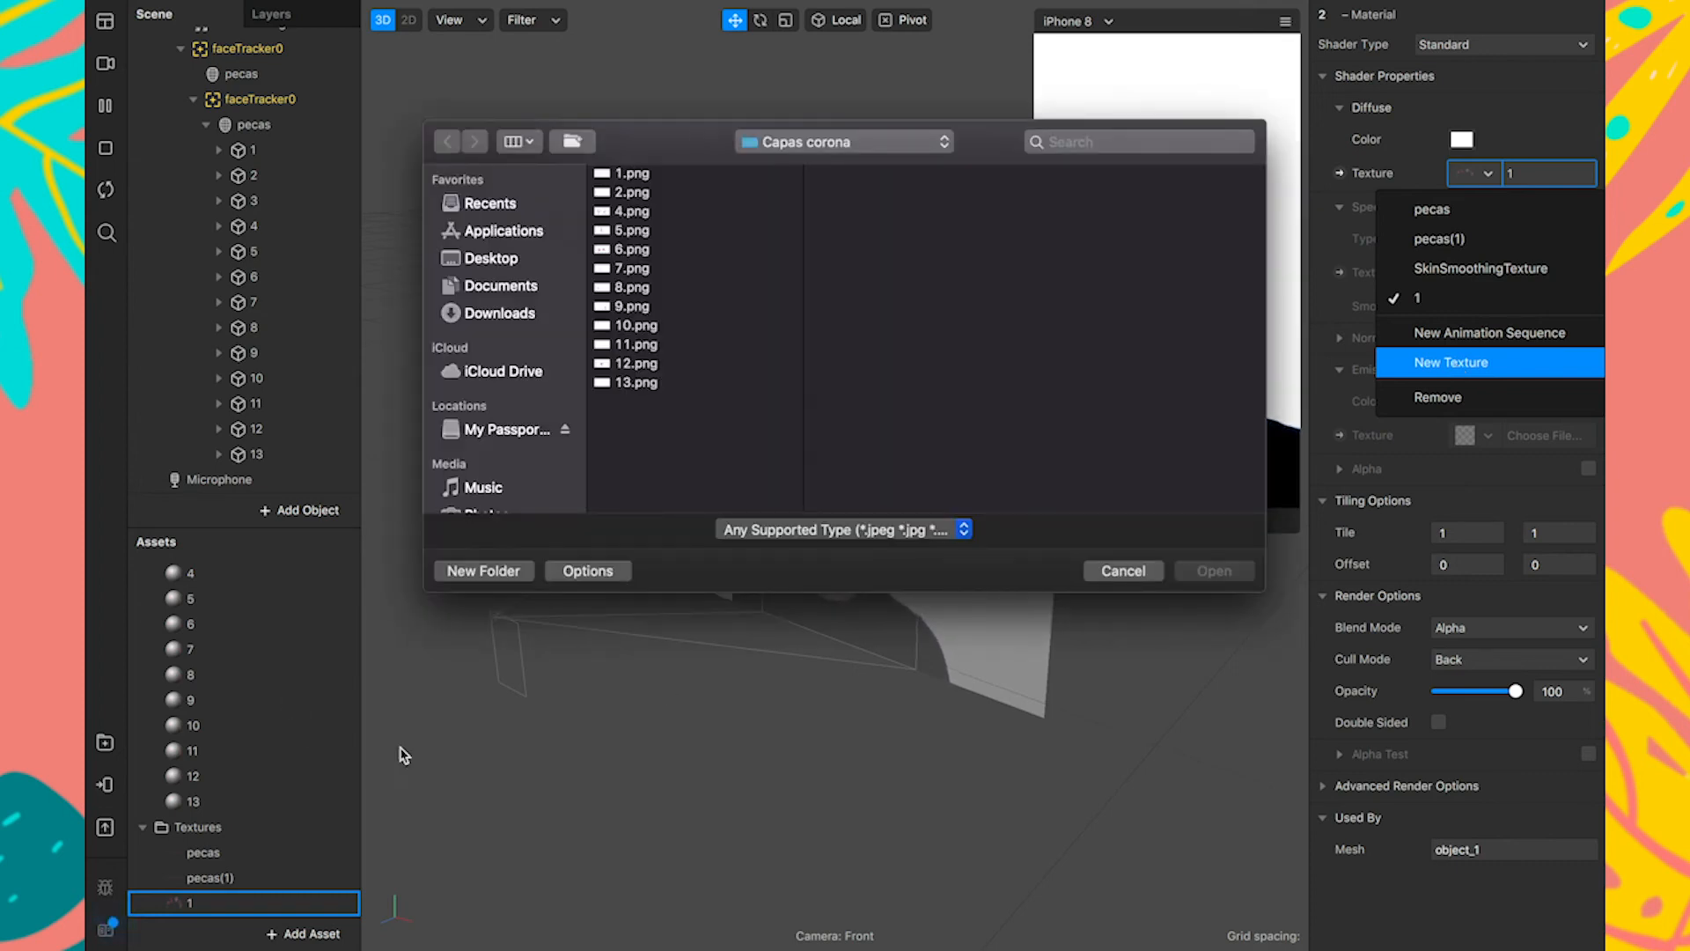
click(1118, 571)
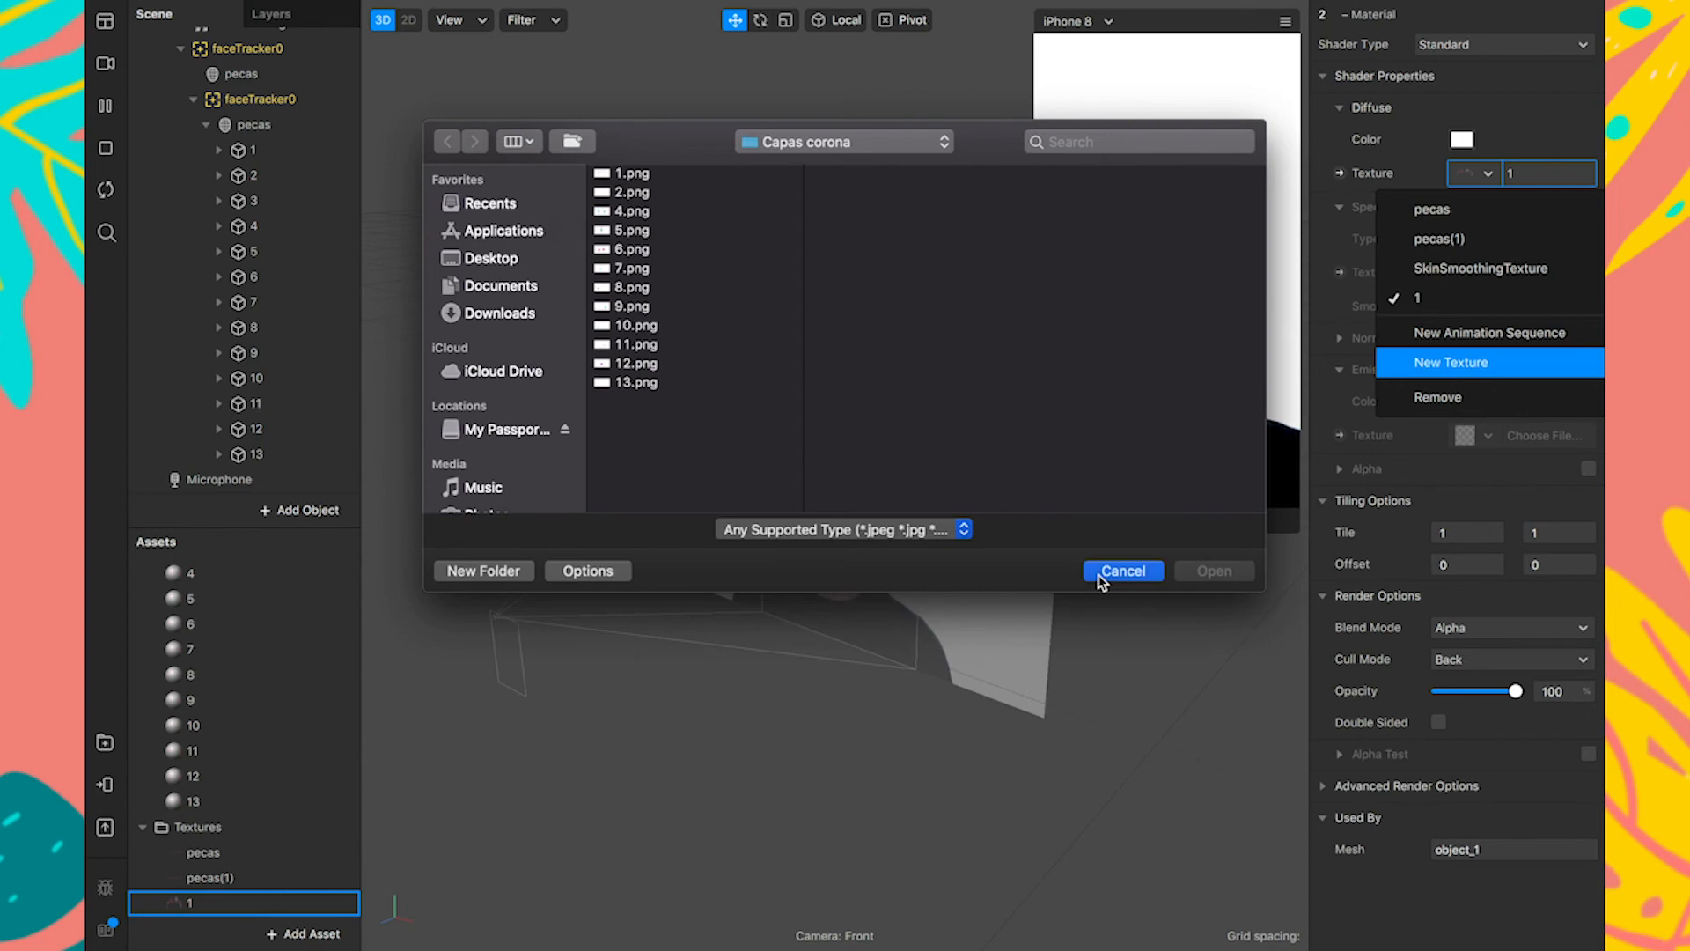
click(243, 701)
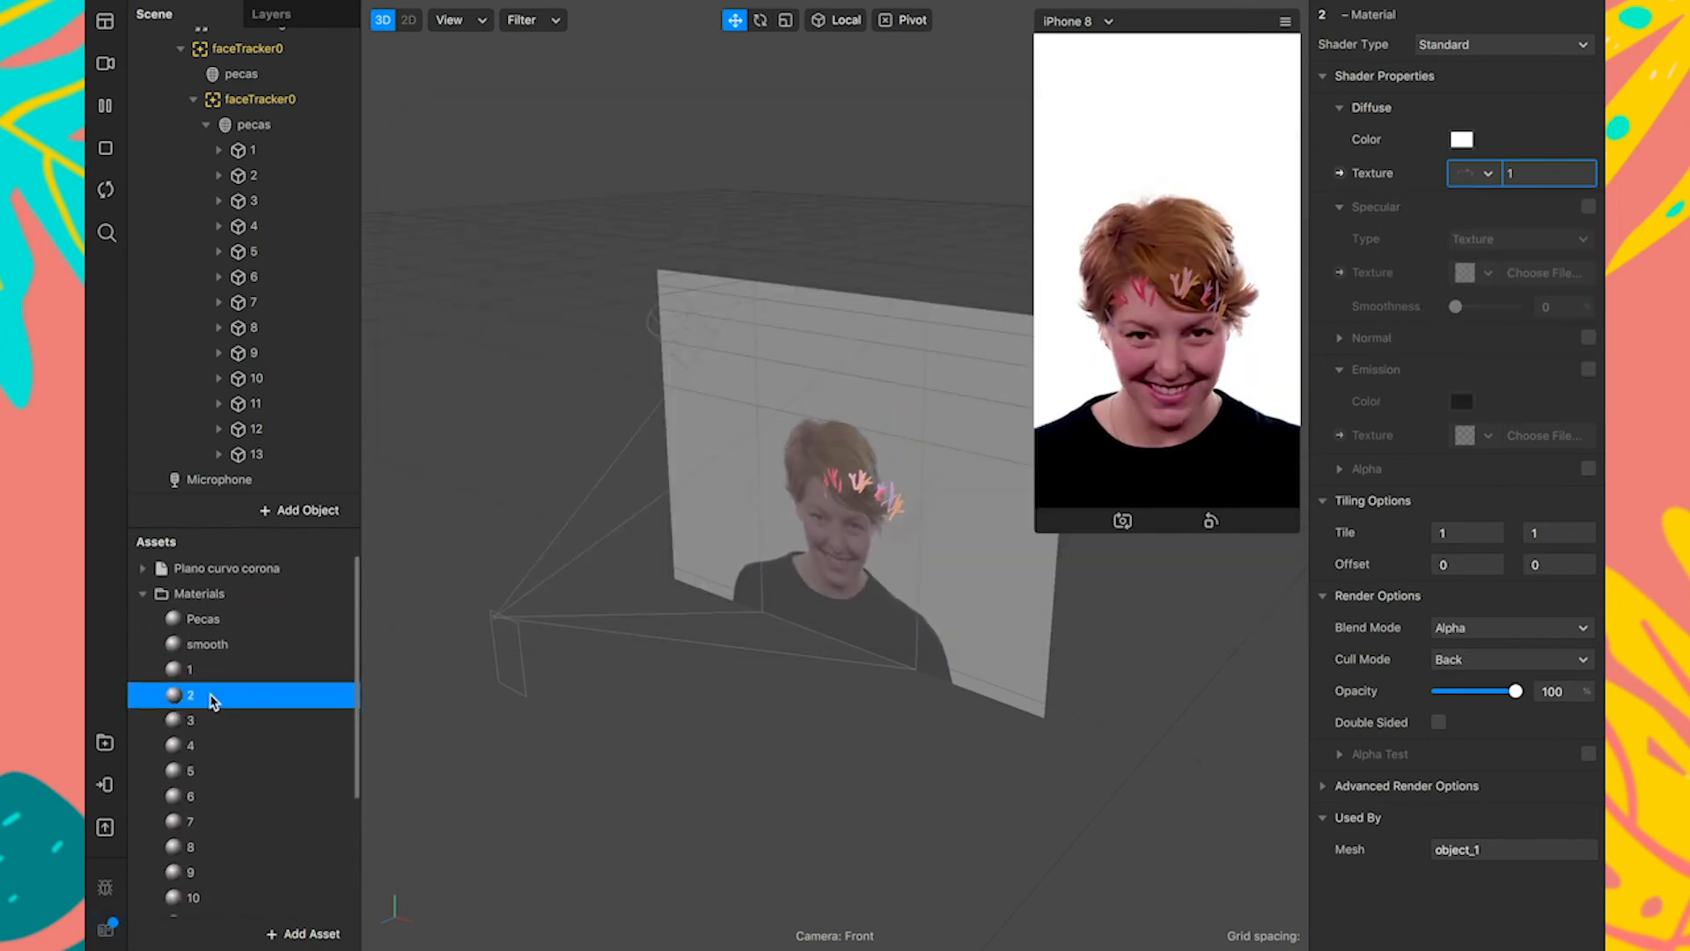
click(1488, 174)
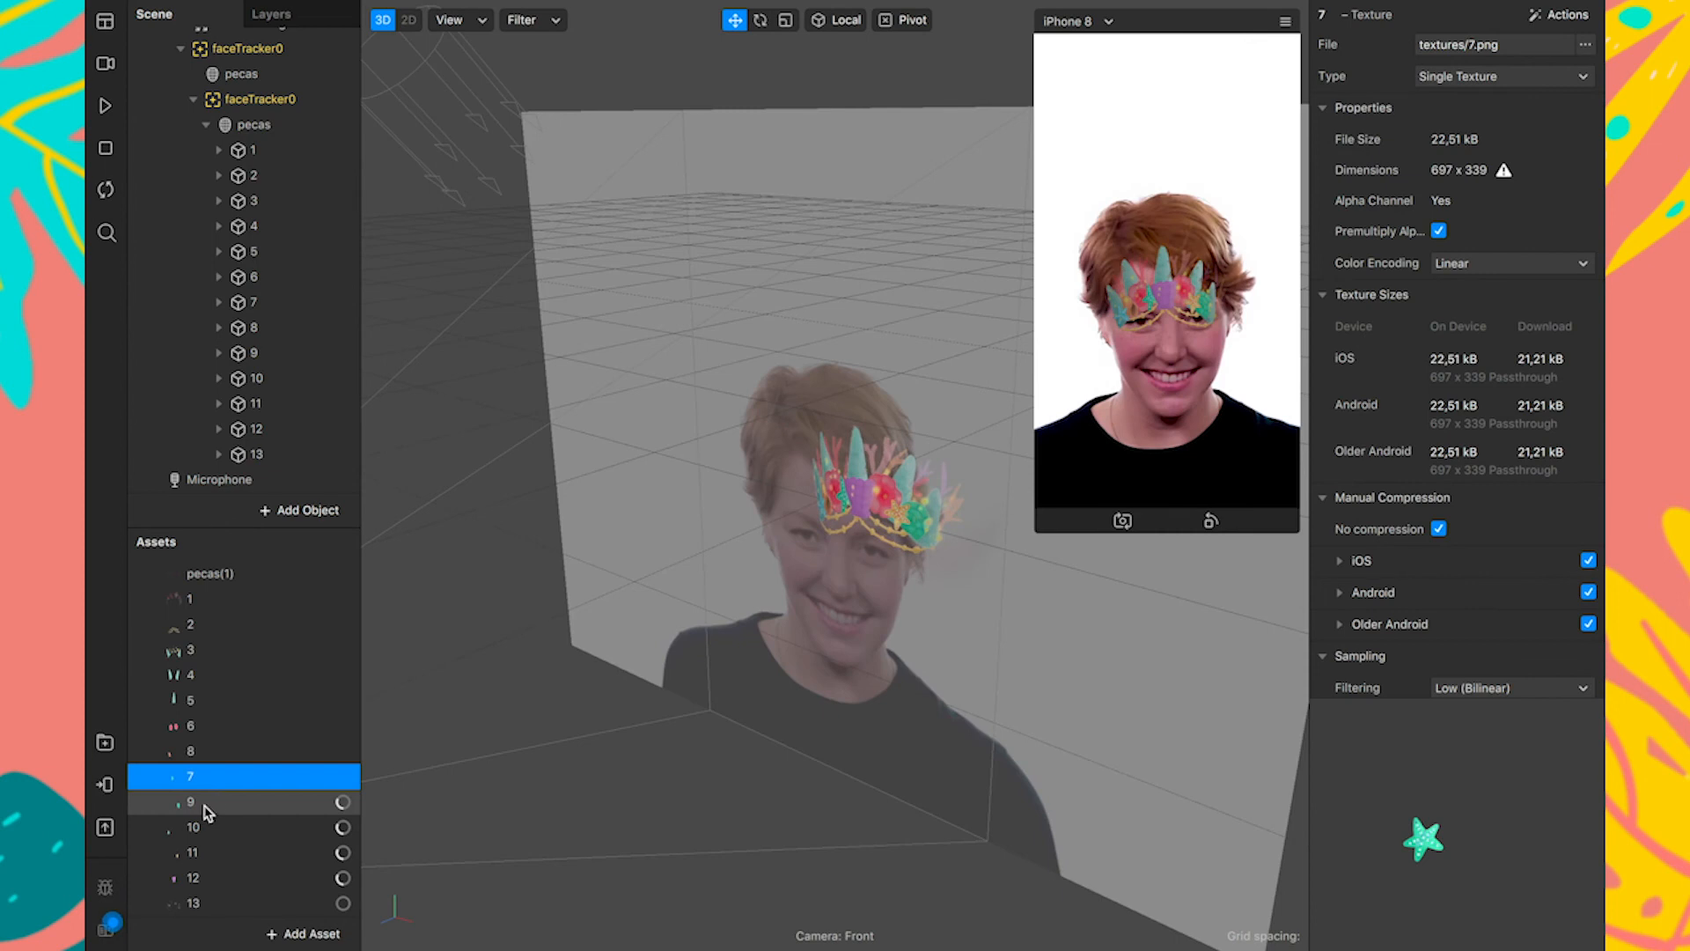
Enable No compression for textures 9 to 13 together.
click(236, 785)
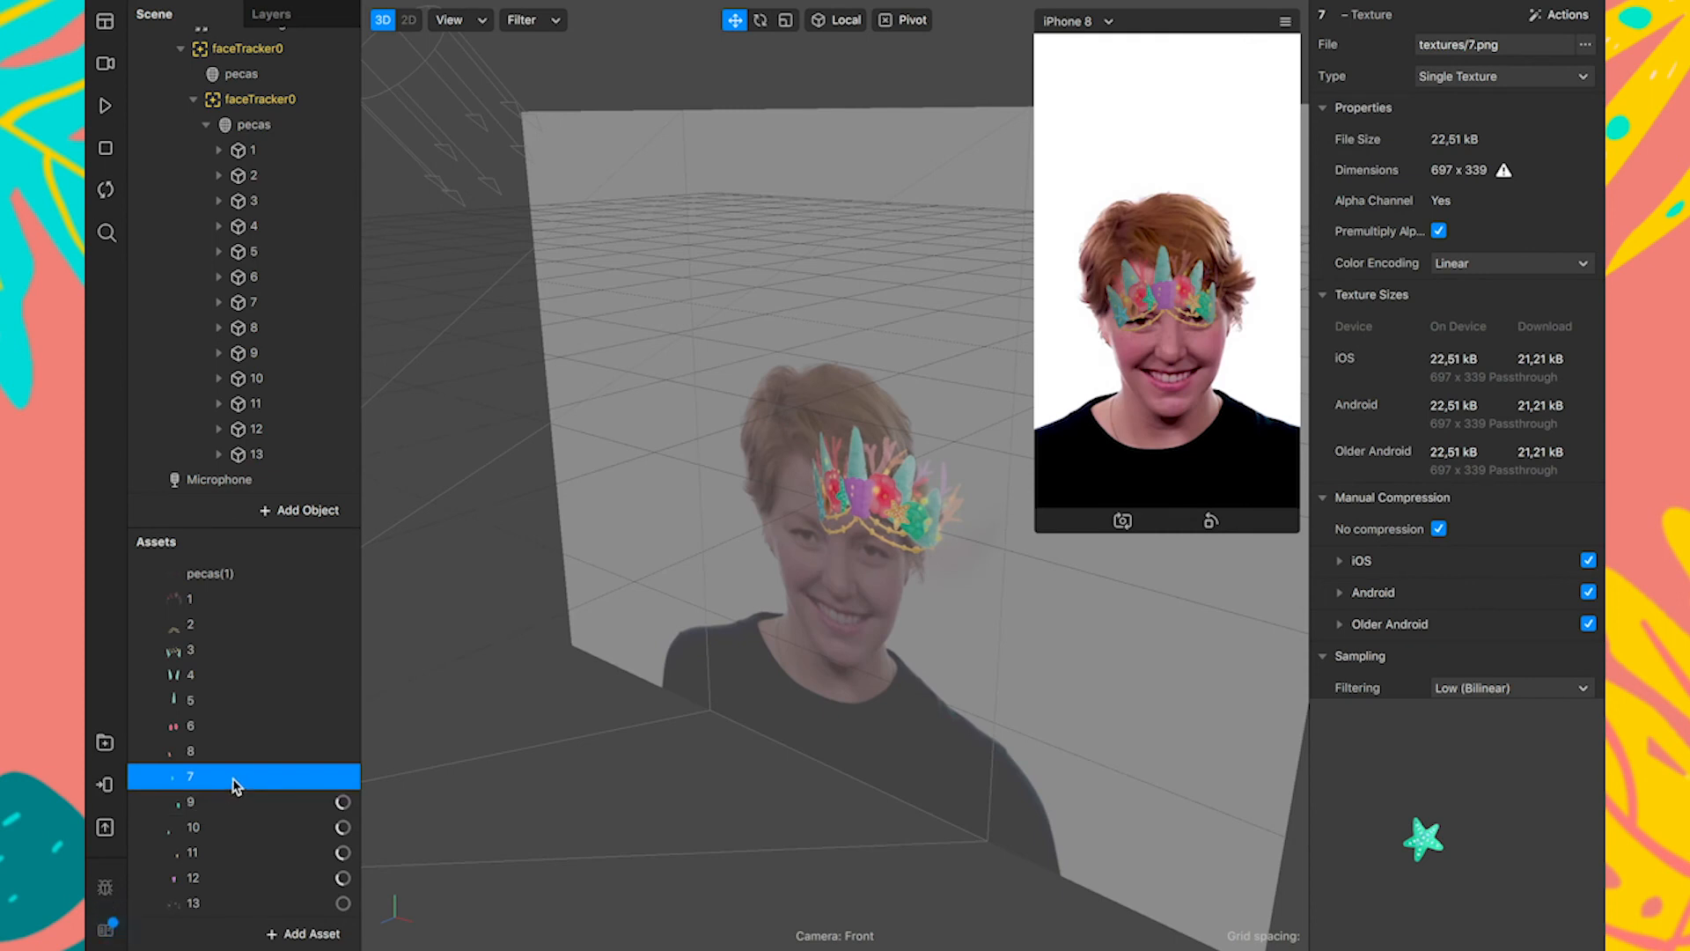
super+click(220, 801)
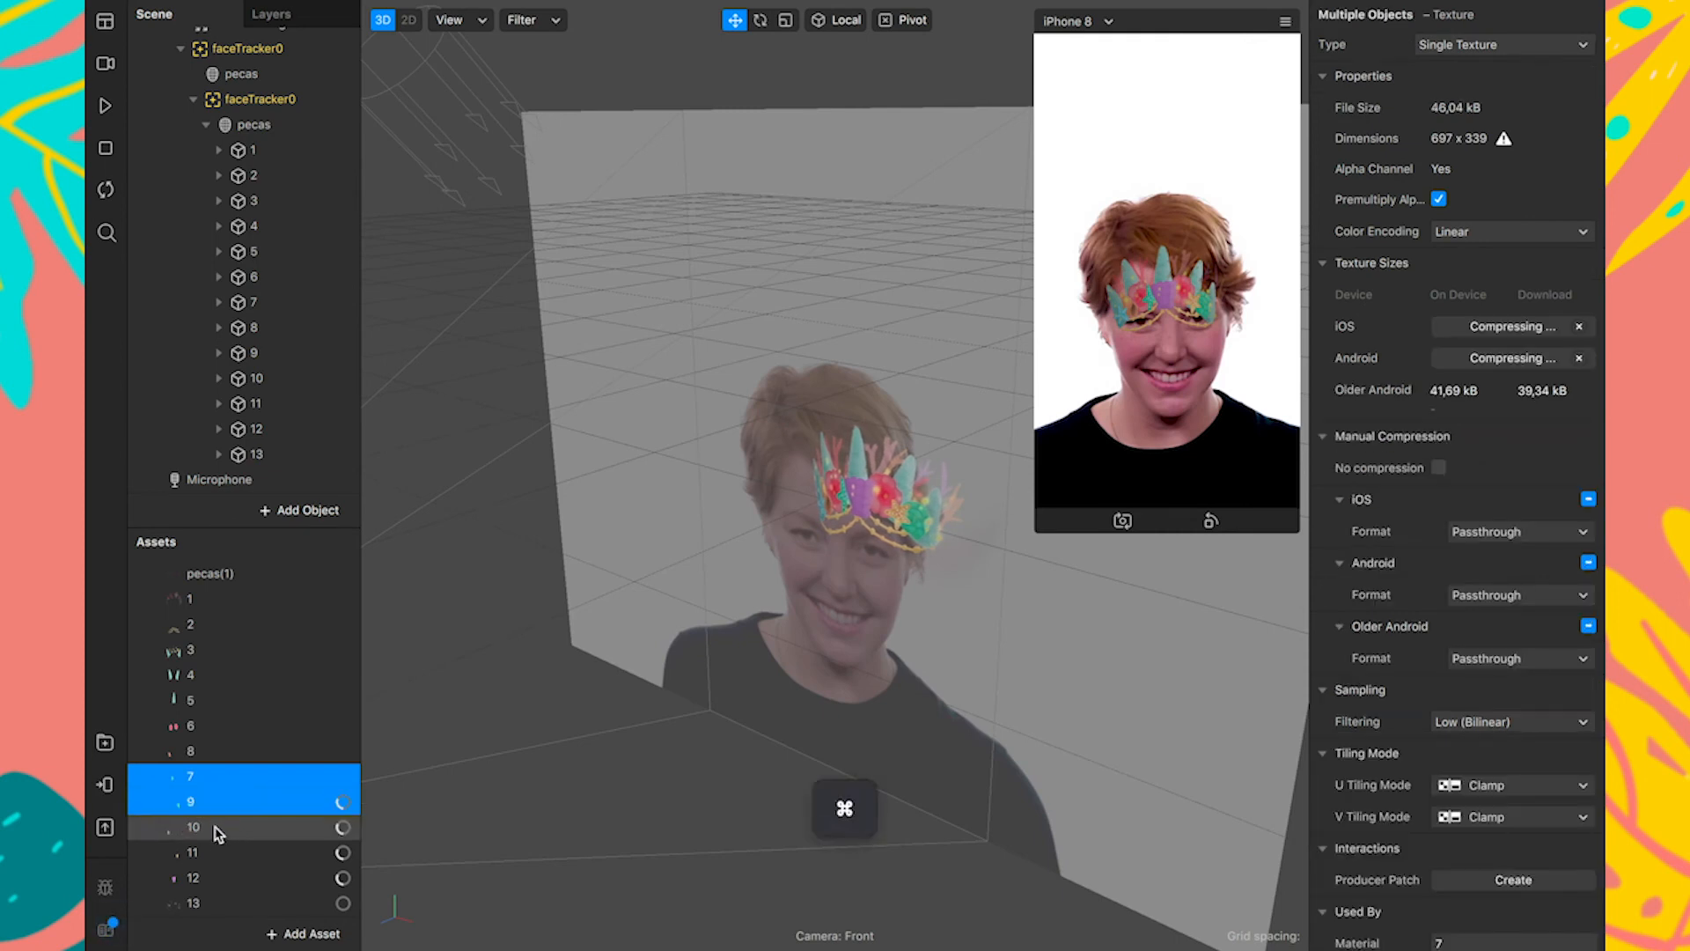
super+click(216, 832)
super+click(214, 852)
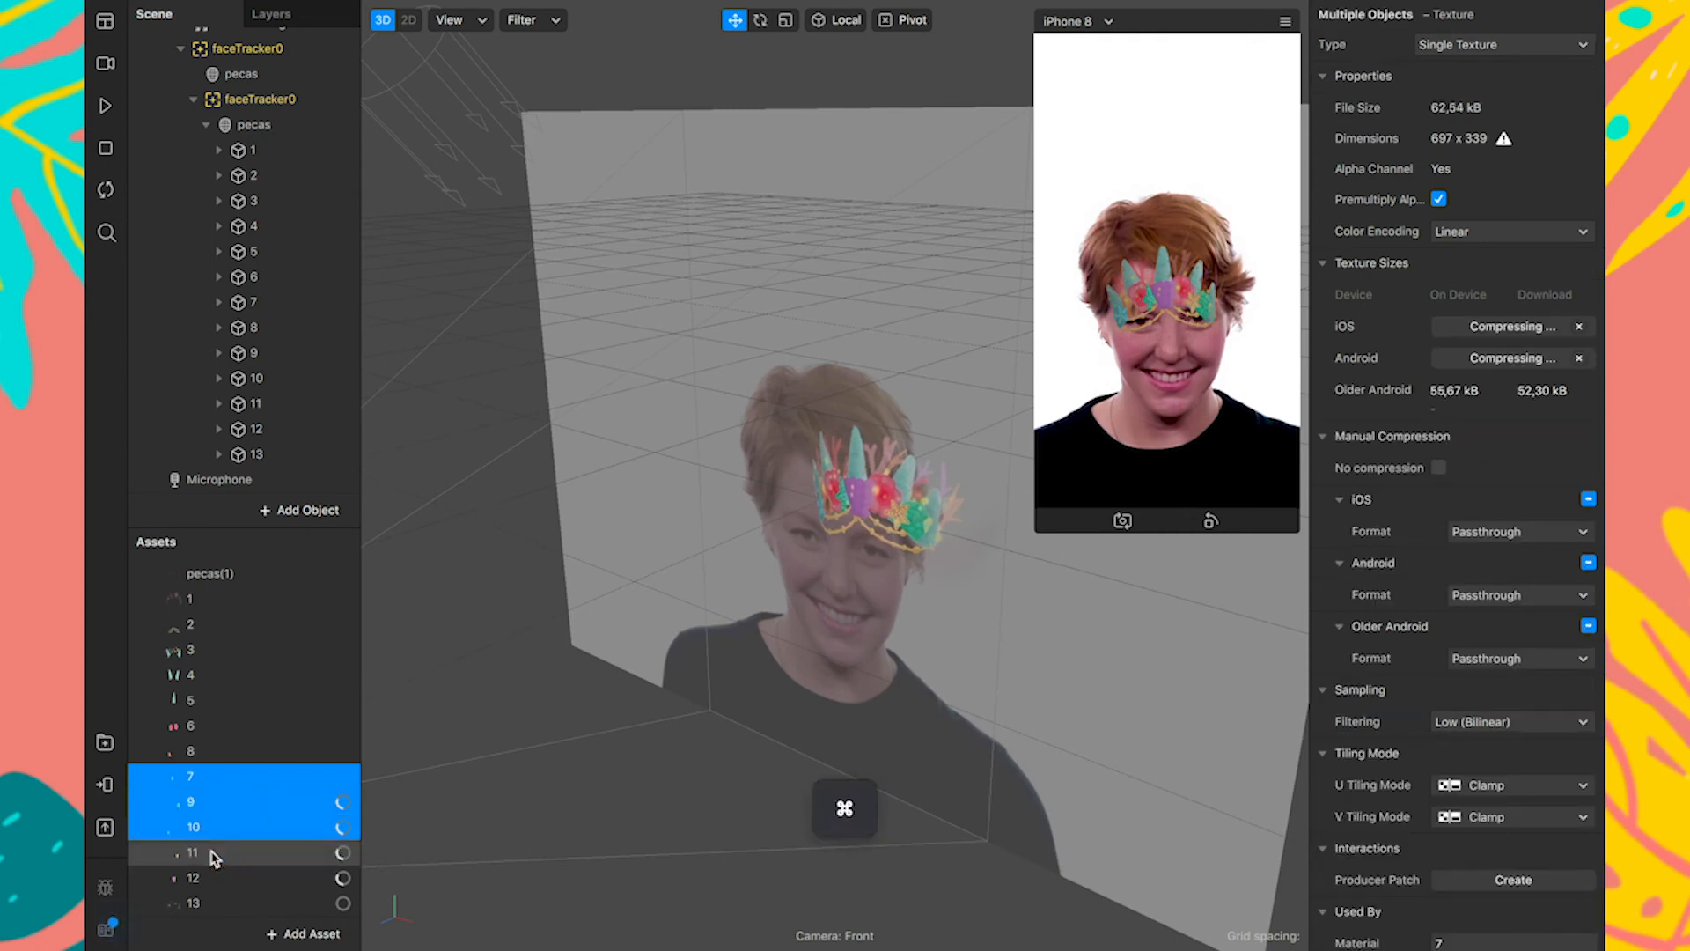
super+click(211, 904)
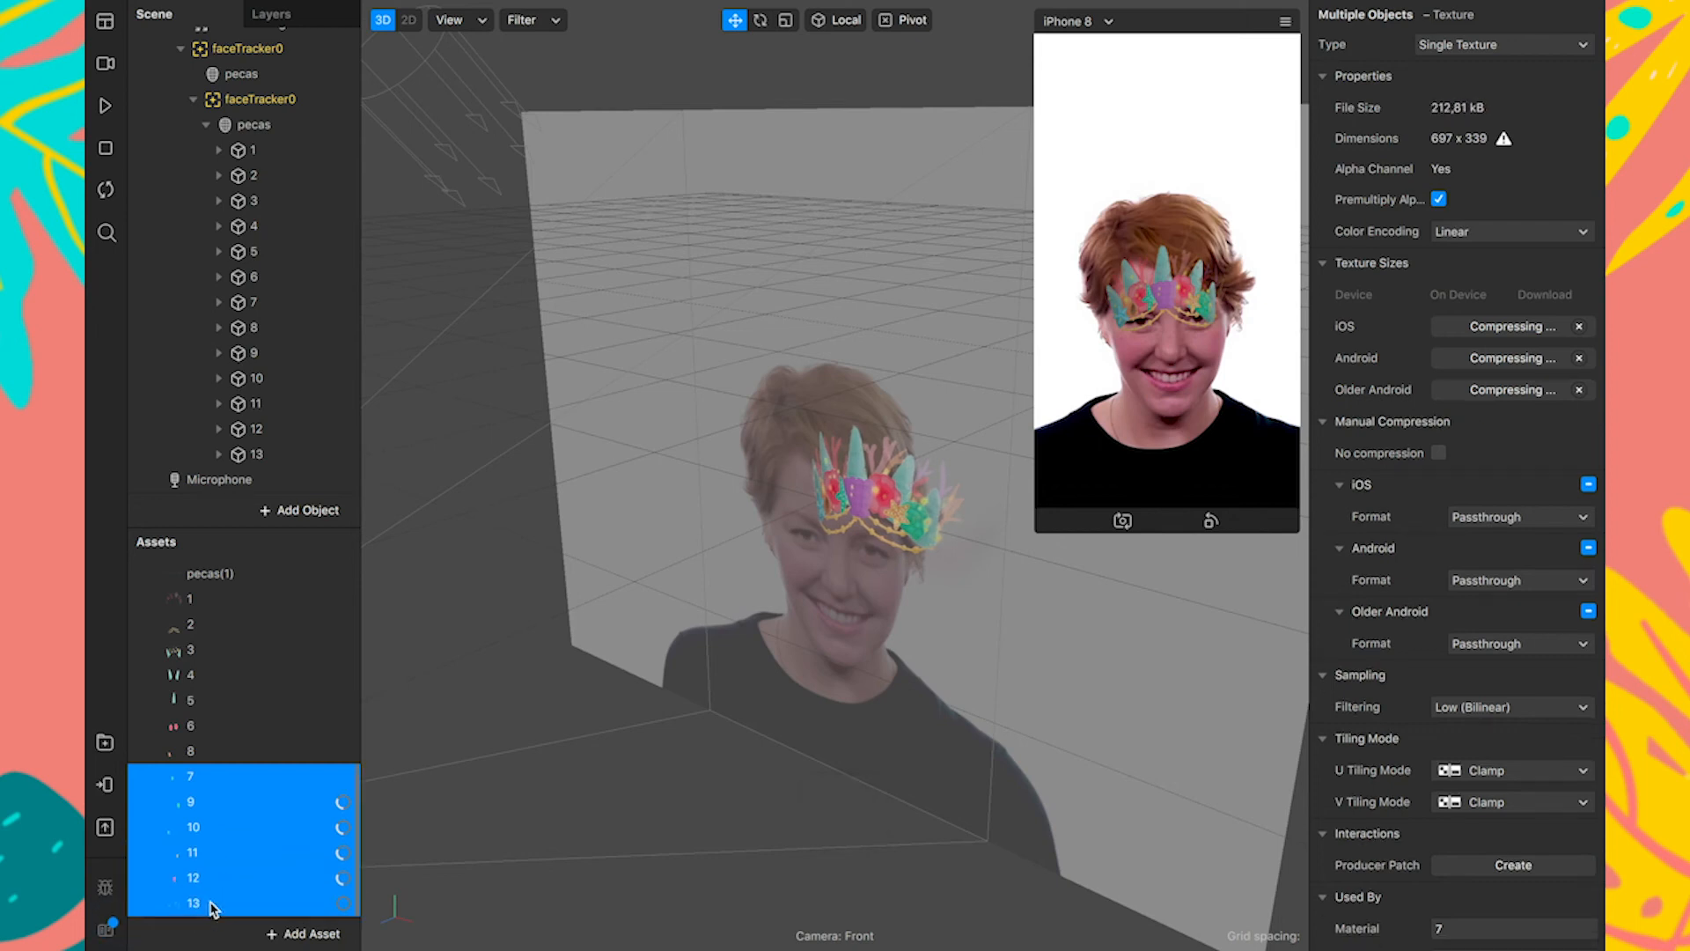
super+click(193, 778)
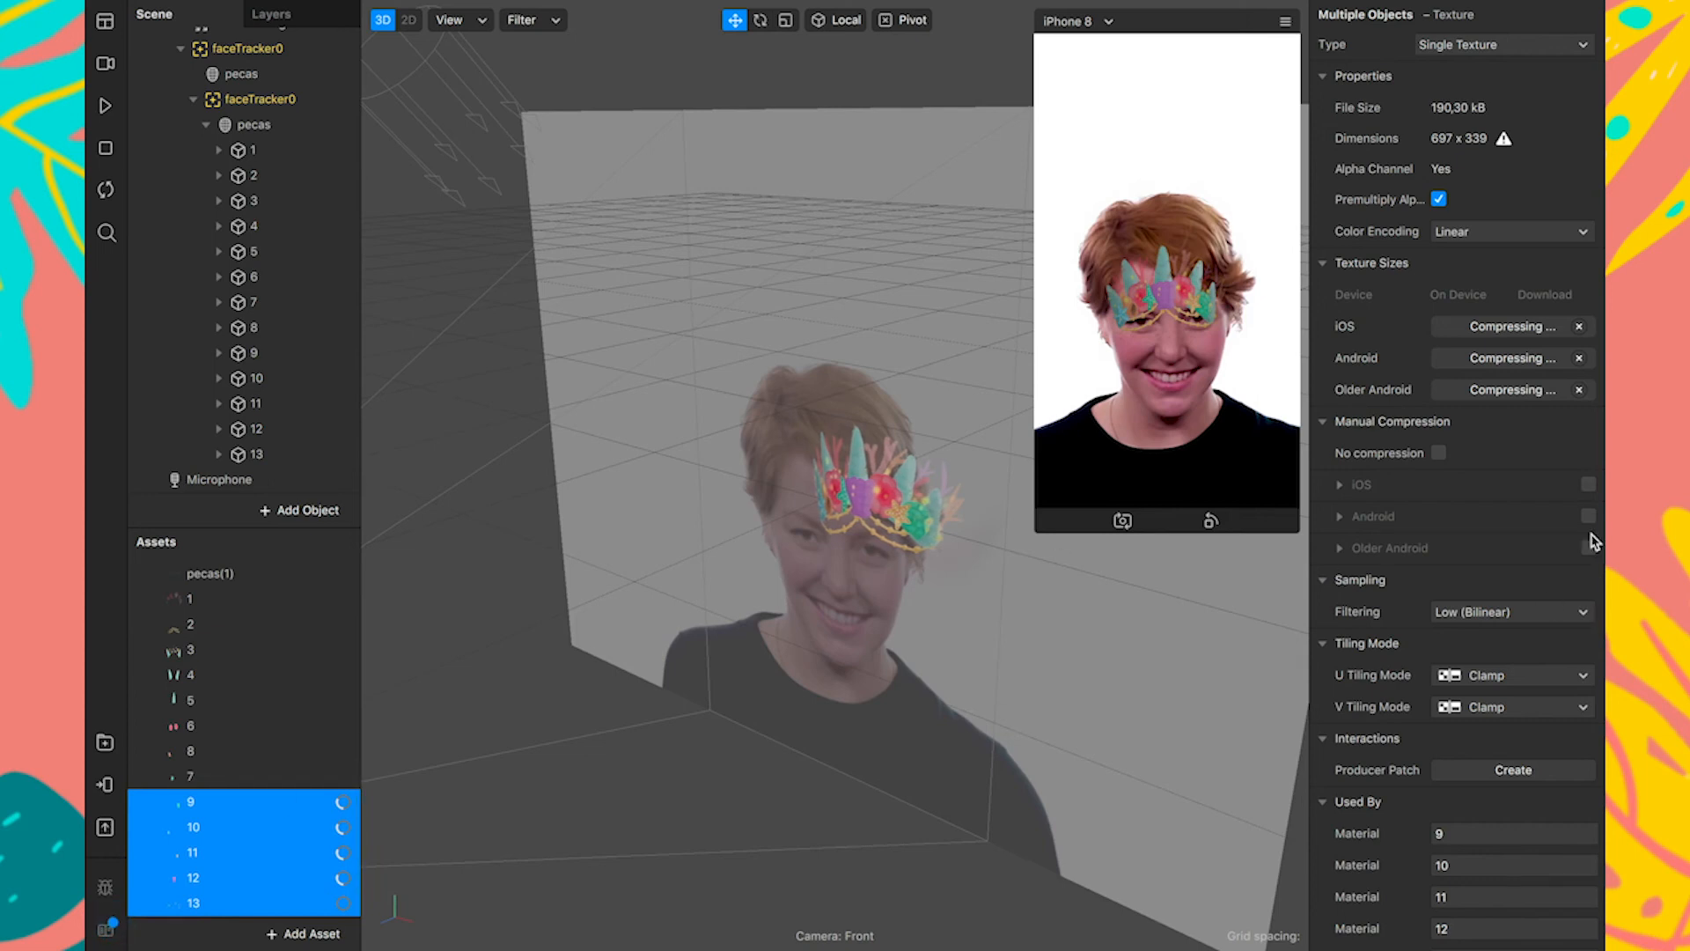
click(1440, 453)
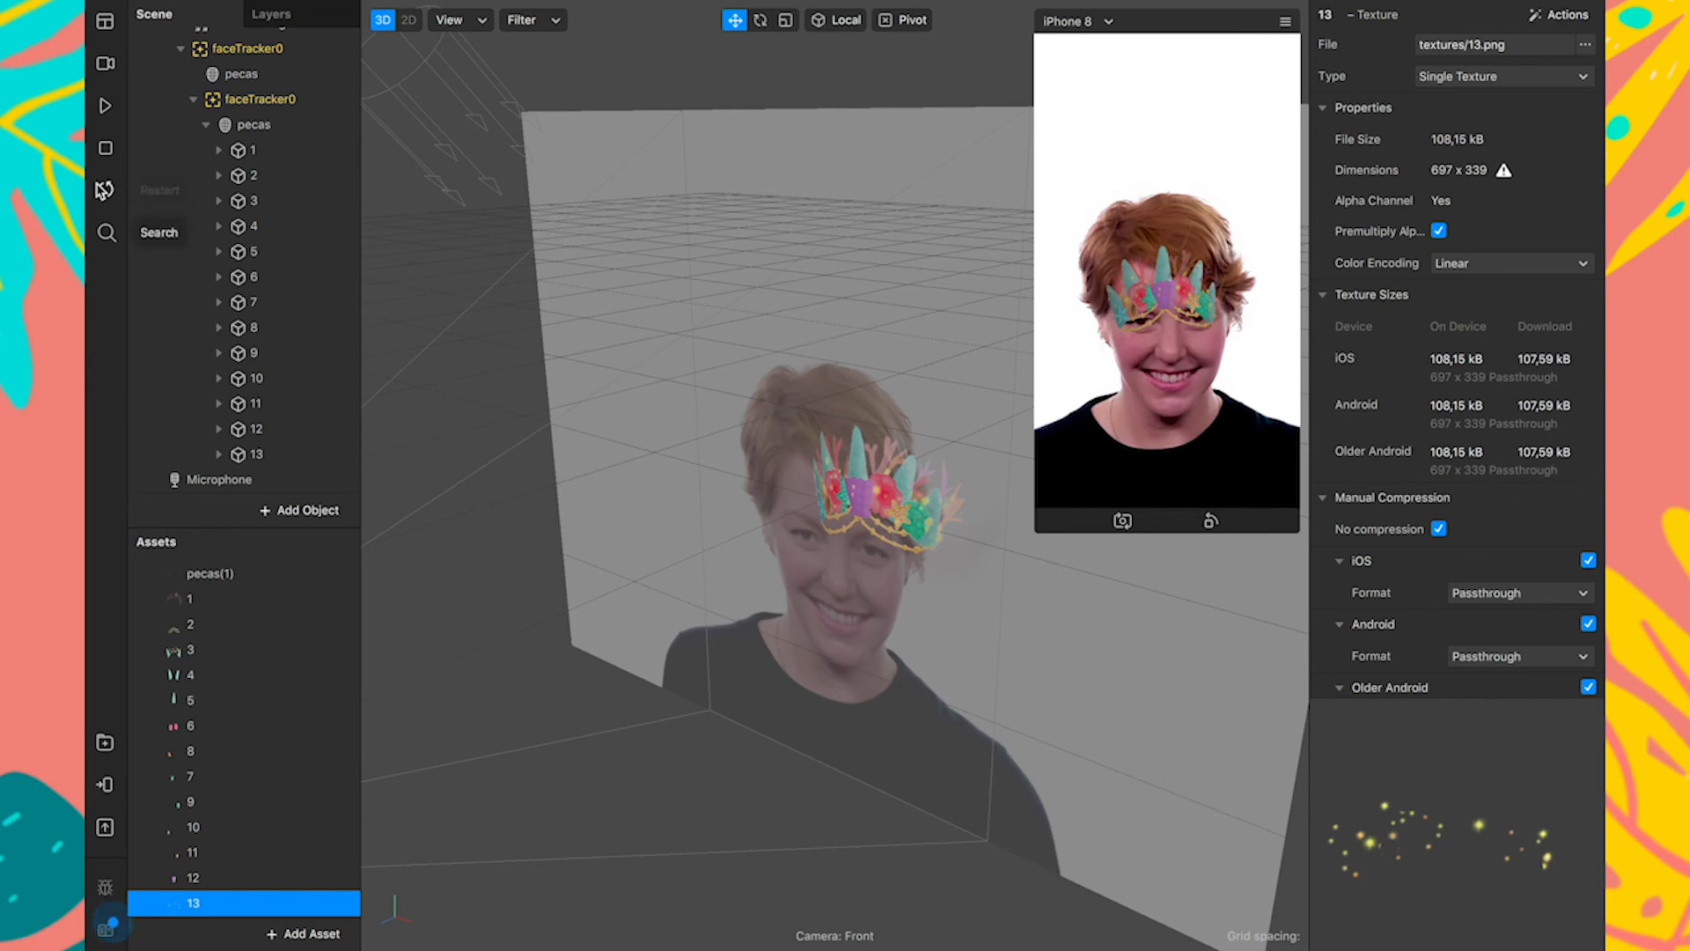
Resume and enlarge the preview, and raise crown objects 1 to 13 together above the forehead to a Y position of about 0,03.
click(104, 106)
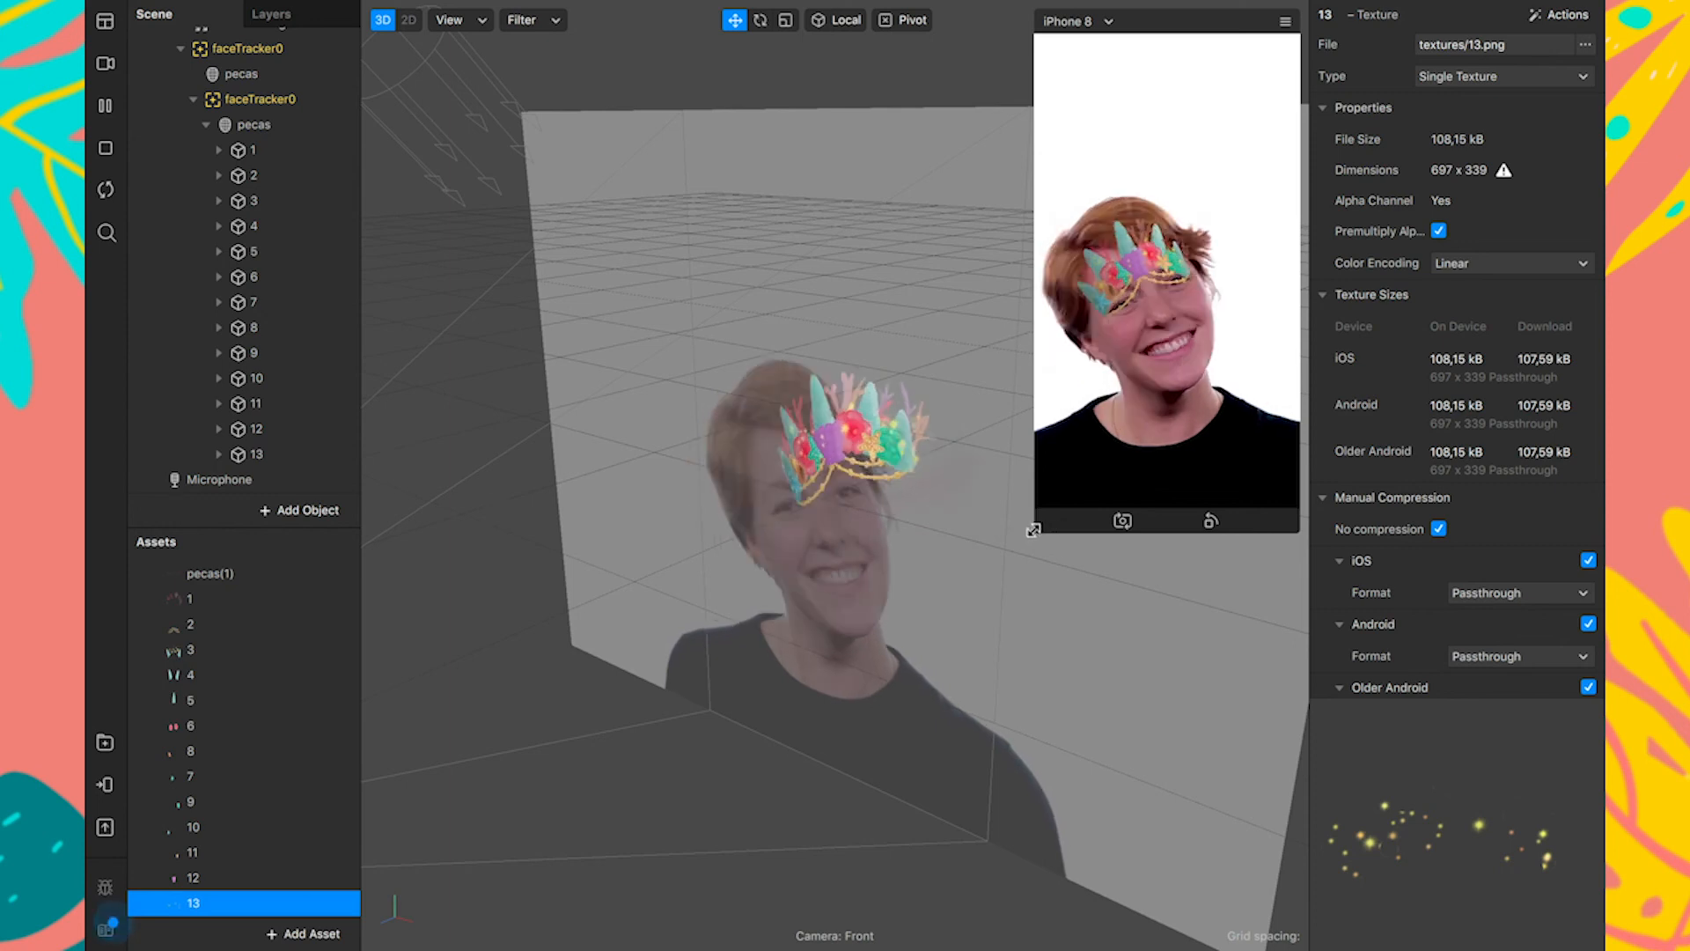
drag(1008, 549, 944, 661)
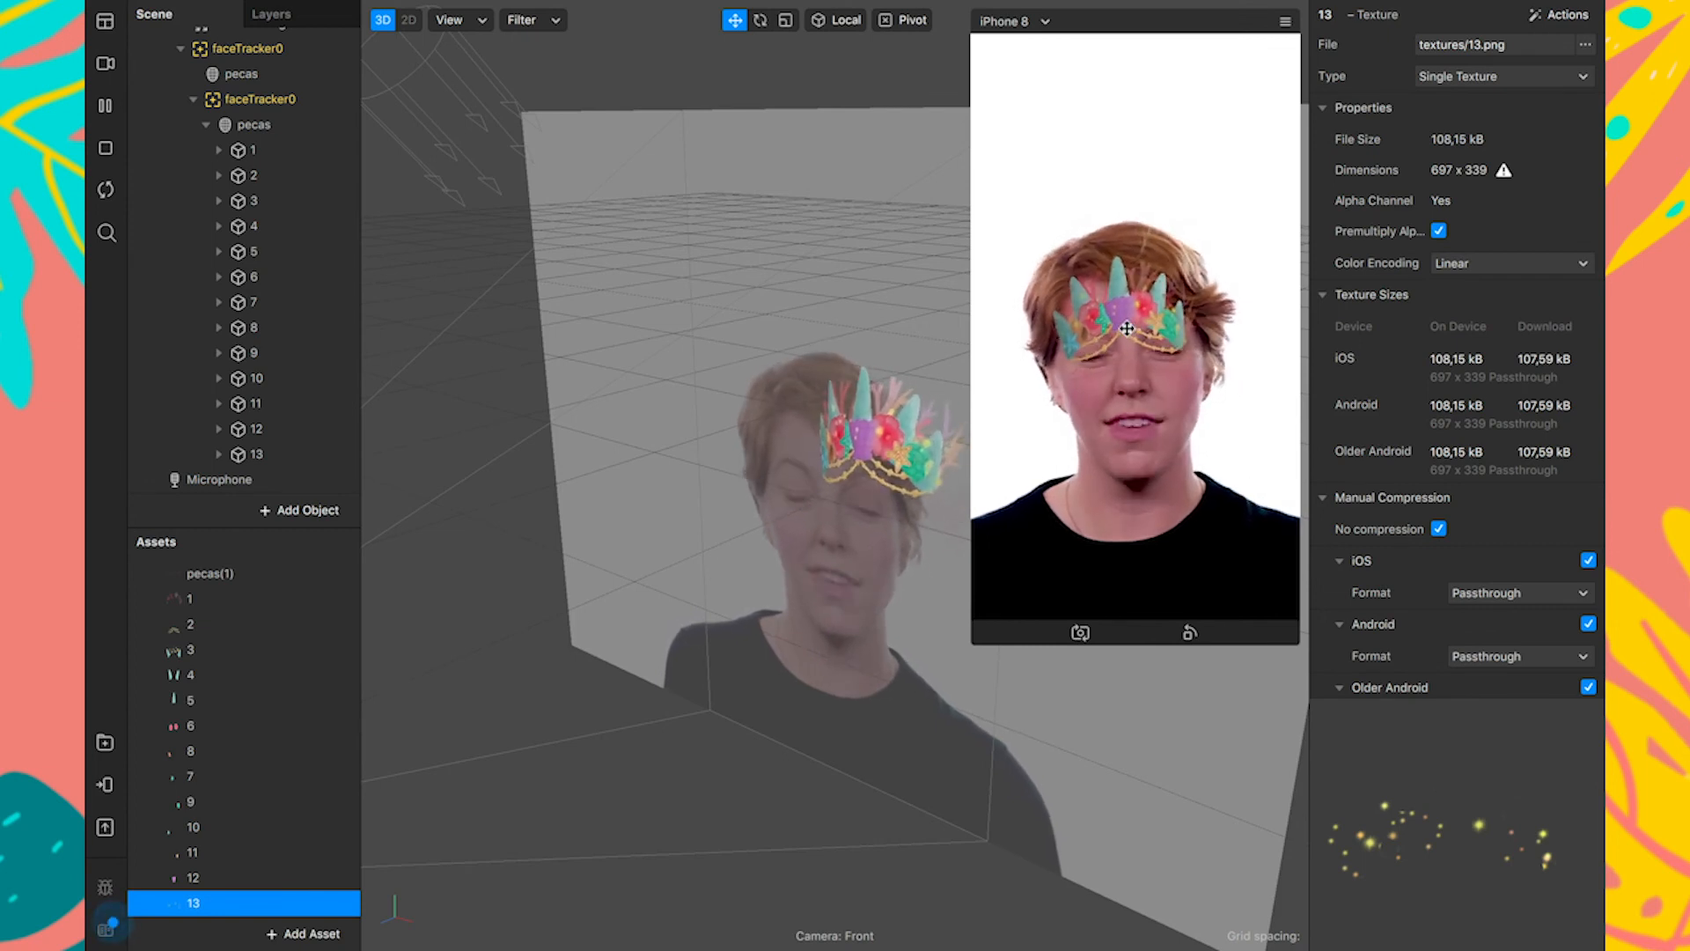
click(933, 374)
drag(931, 372, 943, 330)
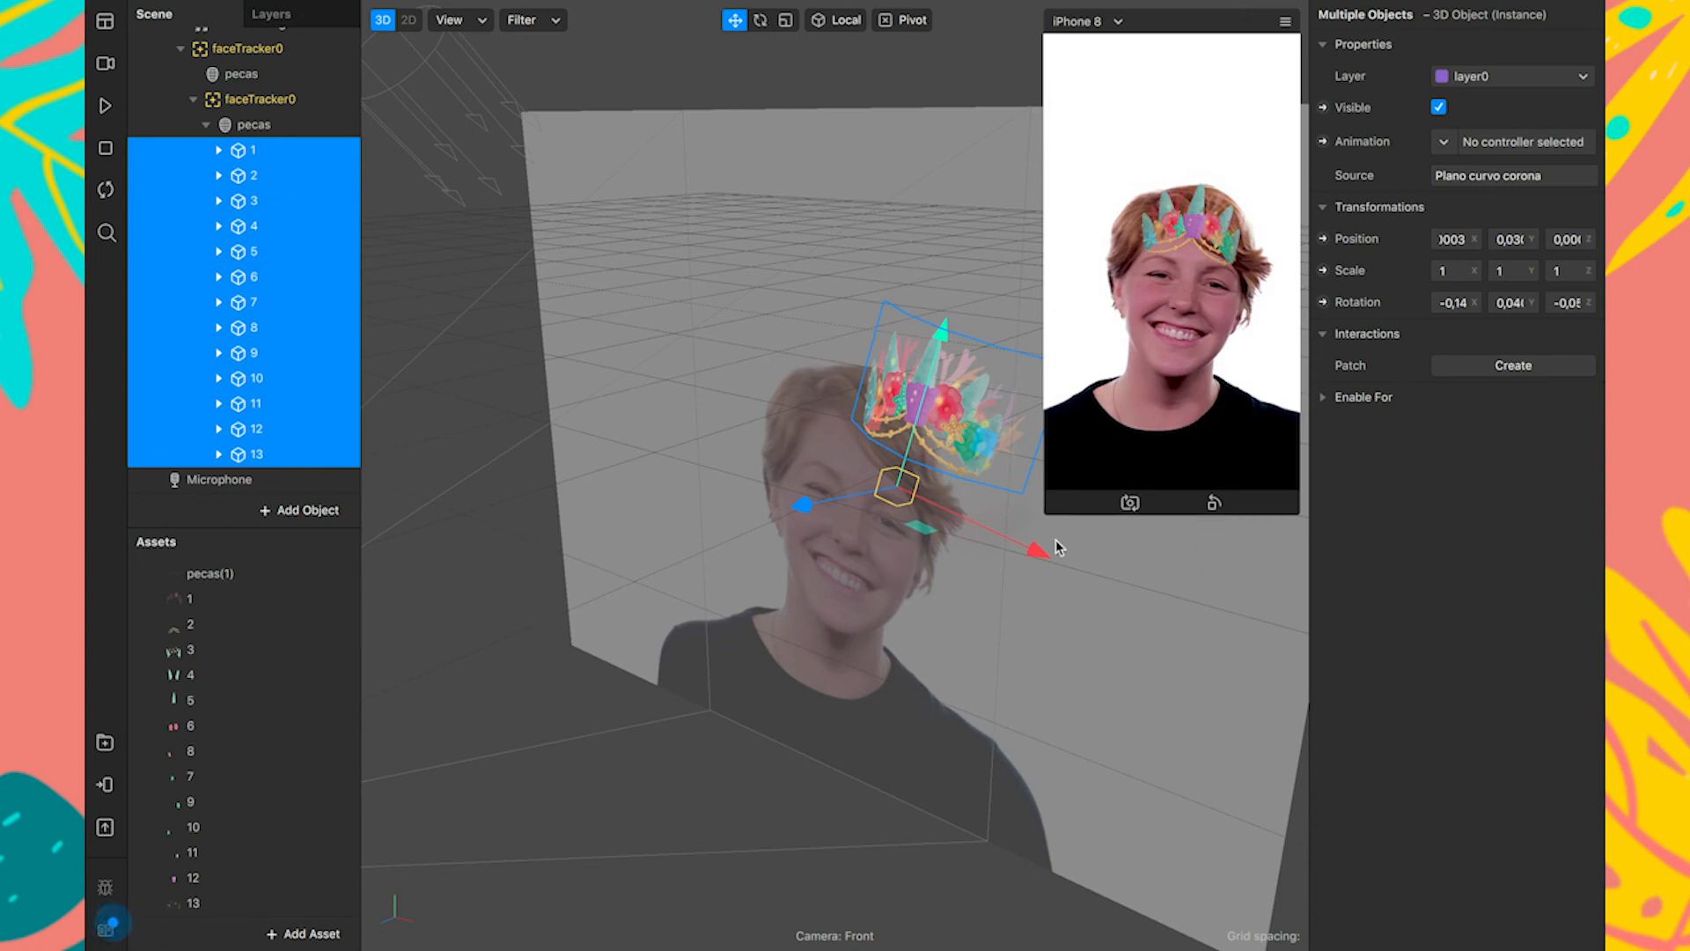
Try shifting crown objects 1 to 13 sideways along the X axis, and undo the move.
drag(1059, 555, 1076, 561)
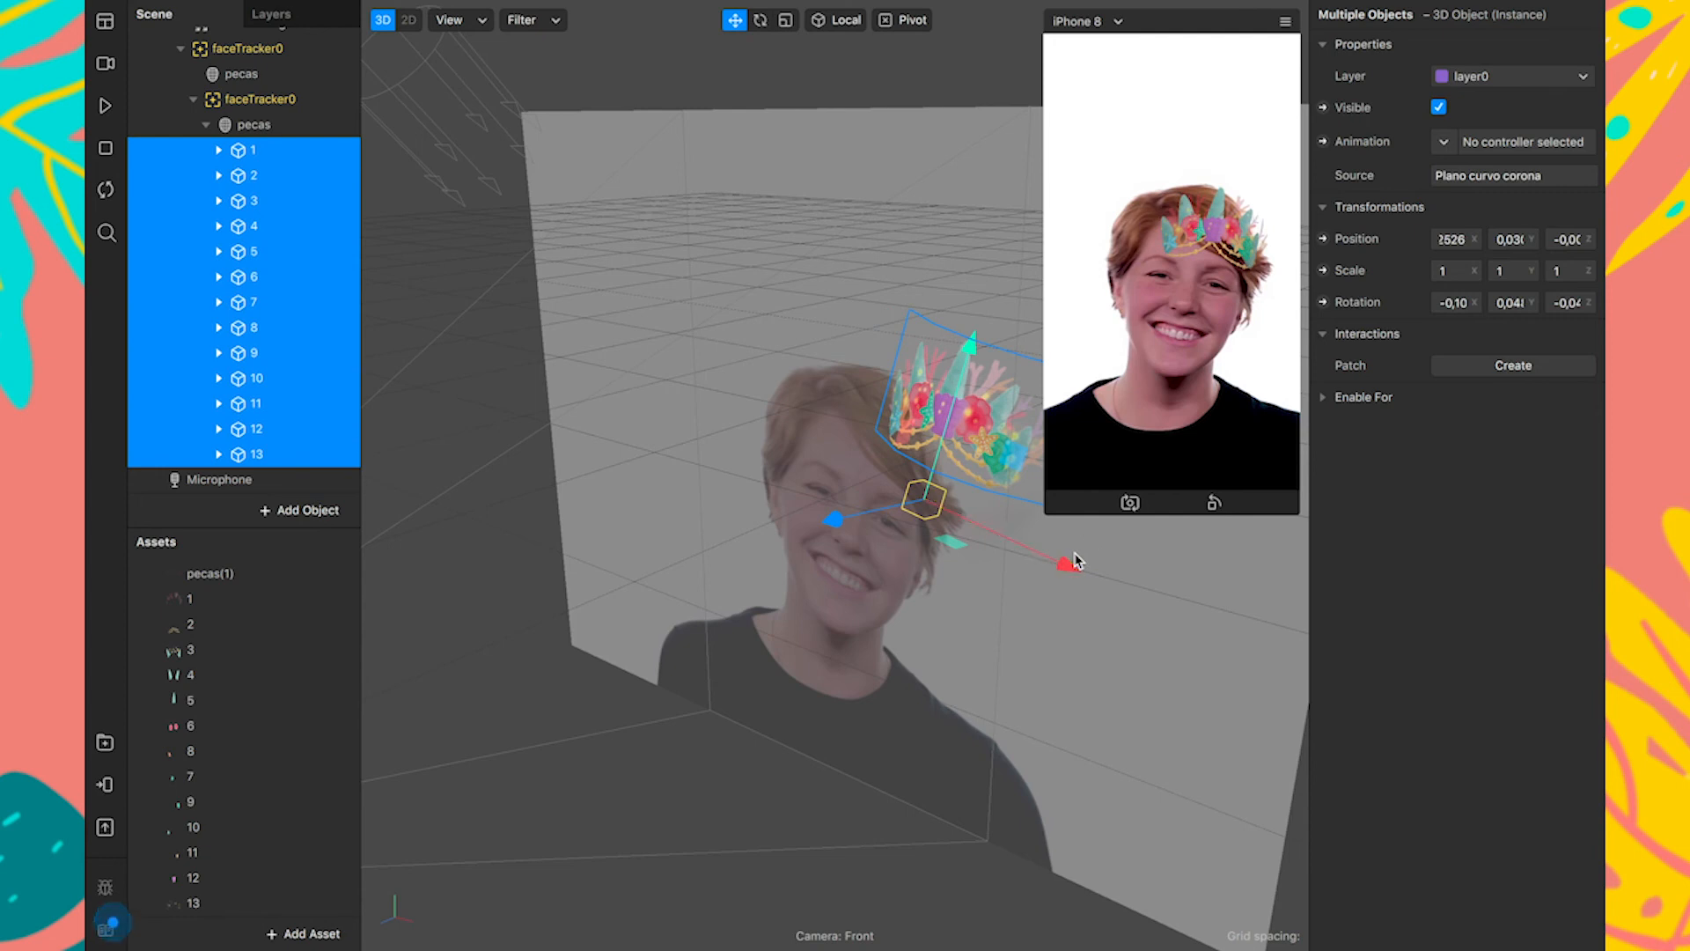
key(super+z)
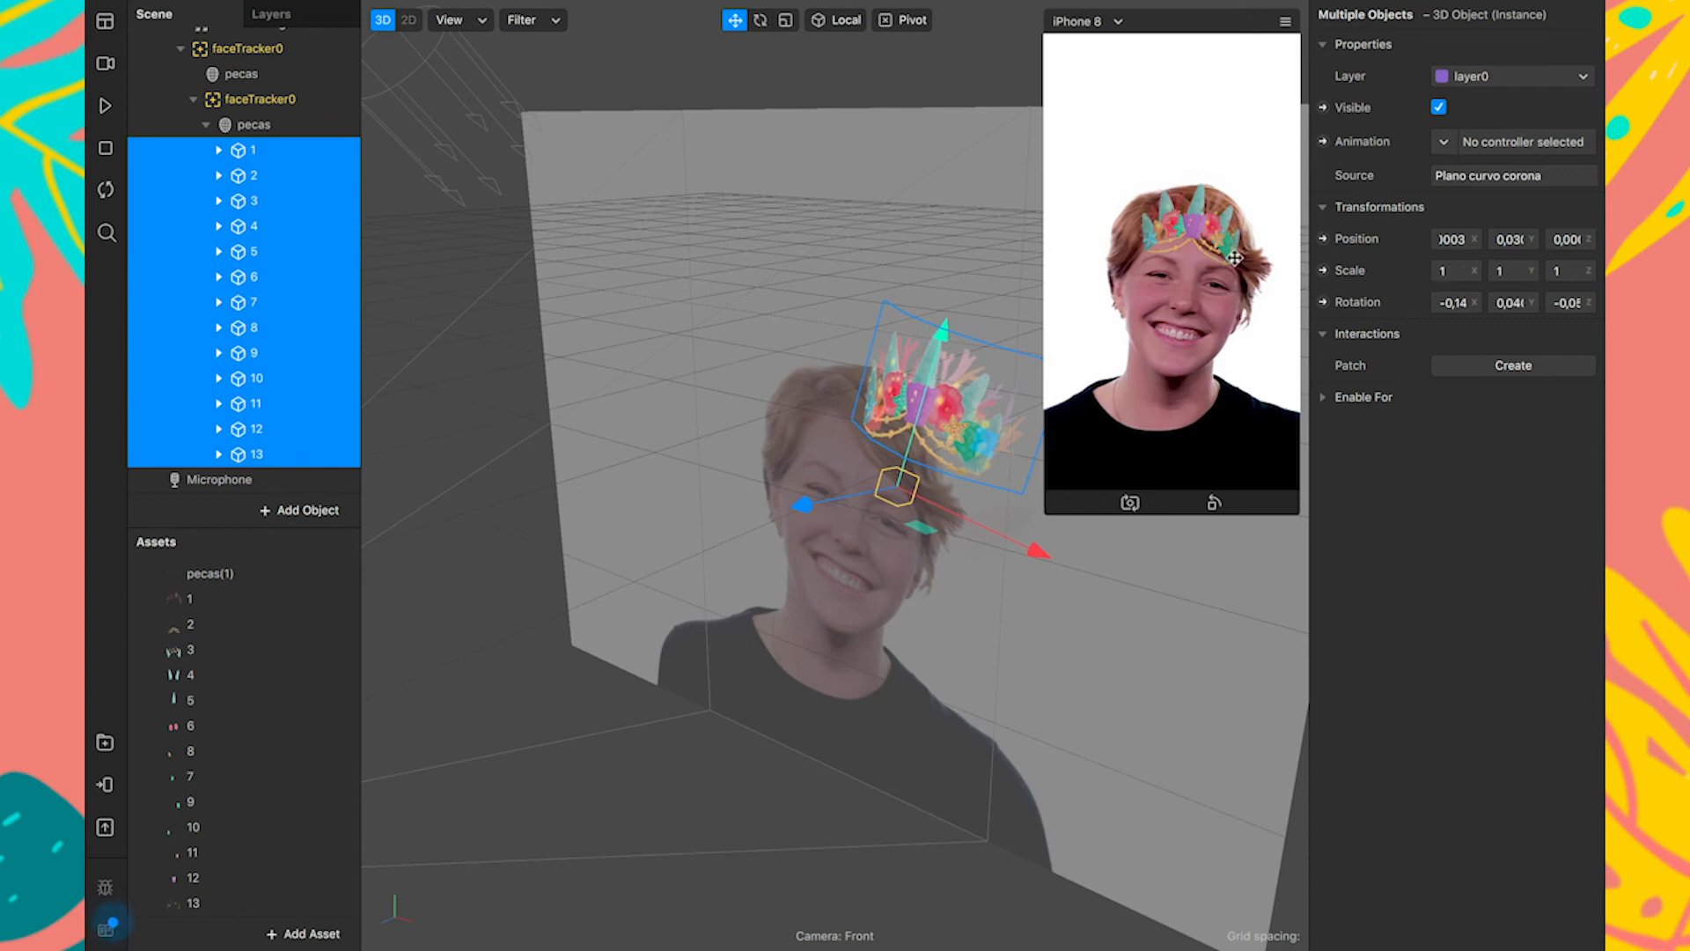
Set the scale of crown objects 1 to 13 to 1,5 in X, Y and Z.
click(1451, 271)
key(BackSpace)
text(1,5)
key(Return)
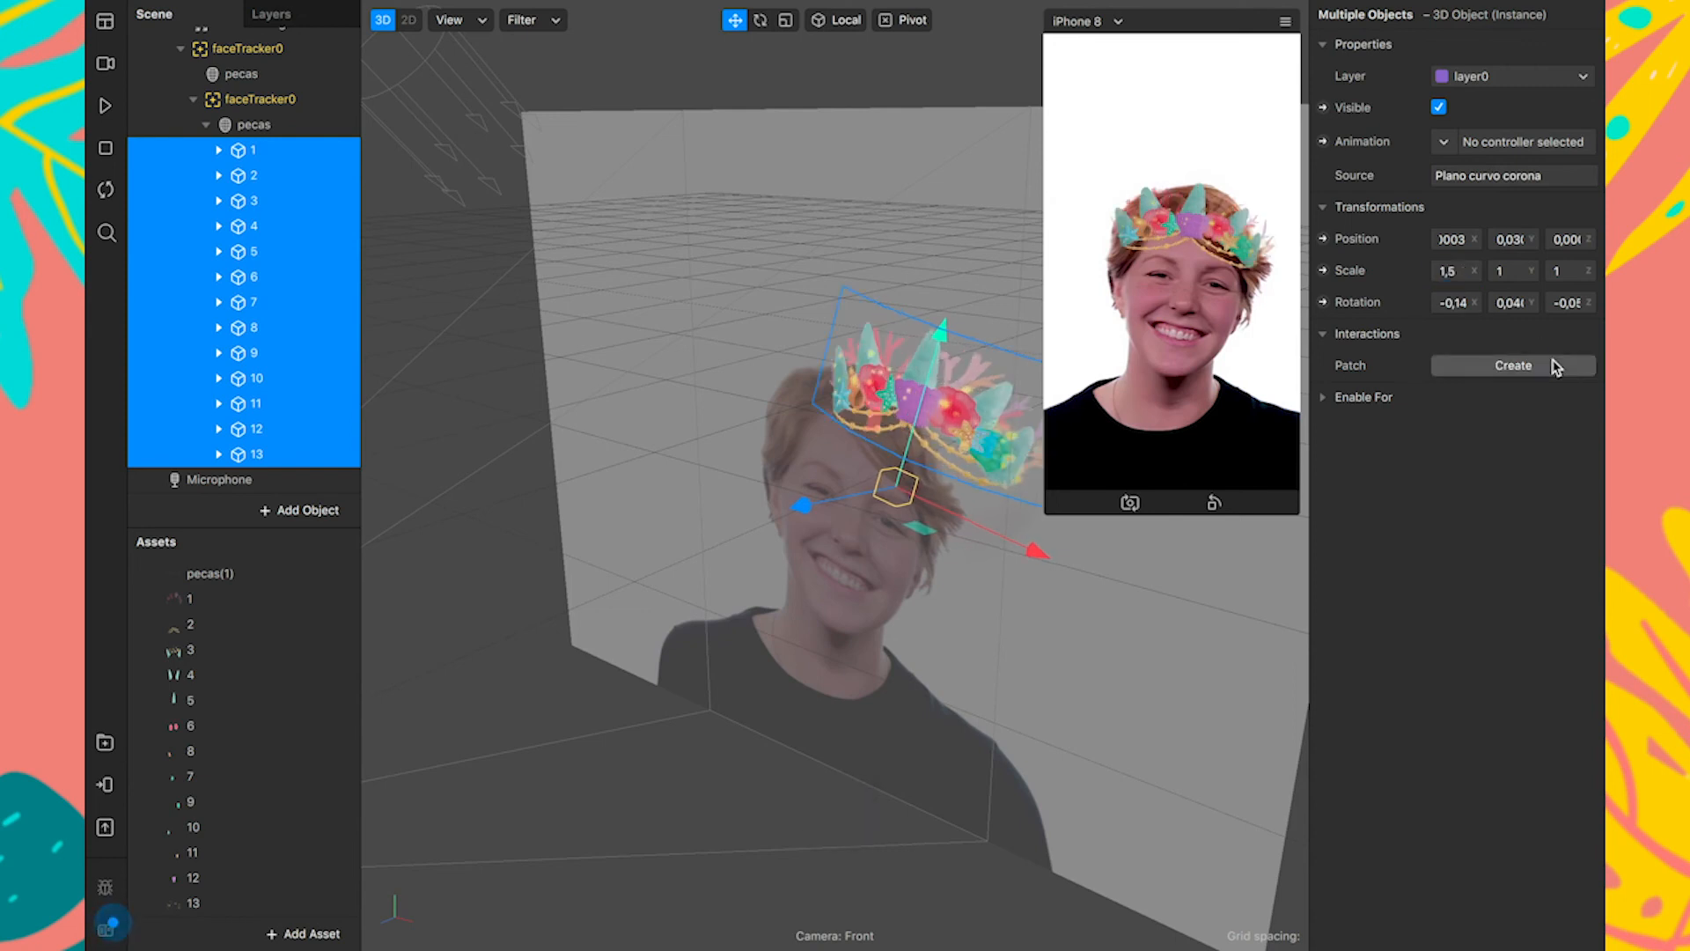
click(1507, 271)
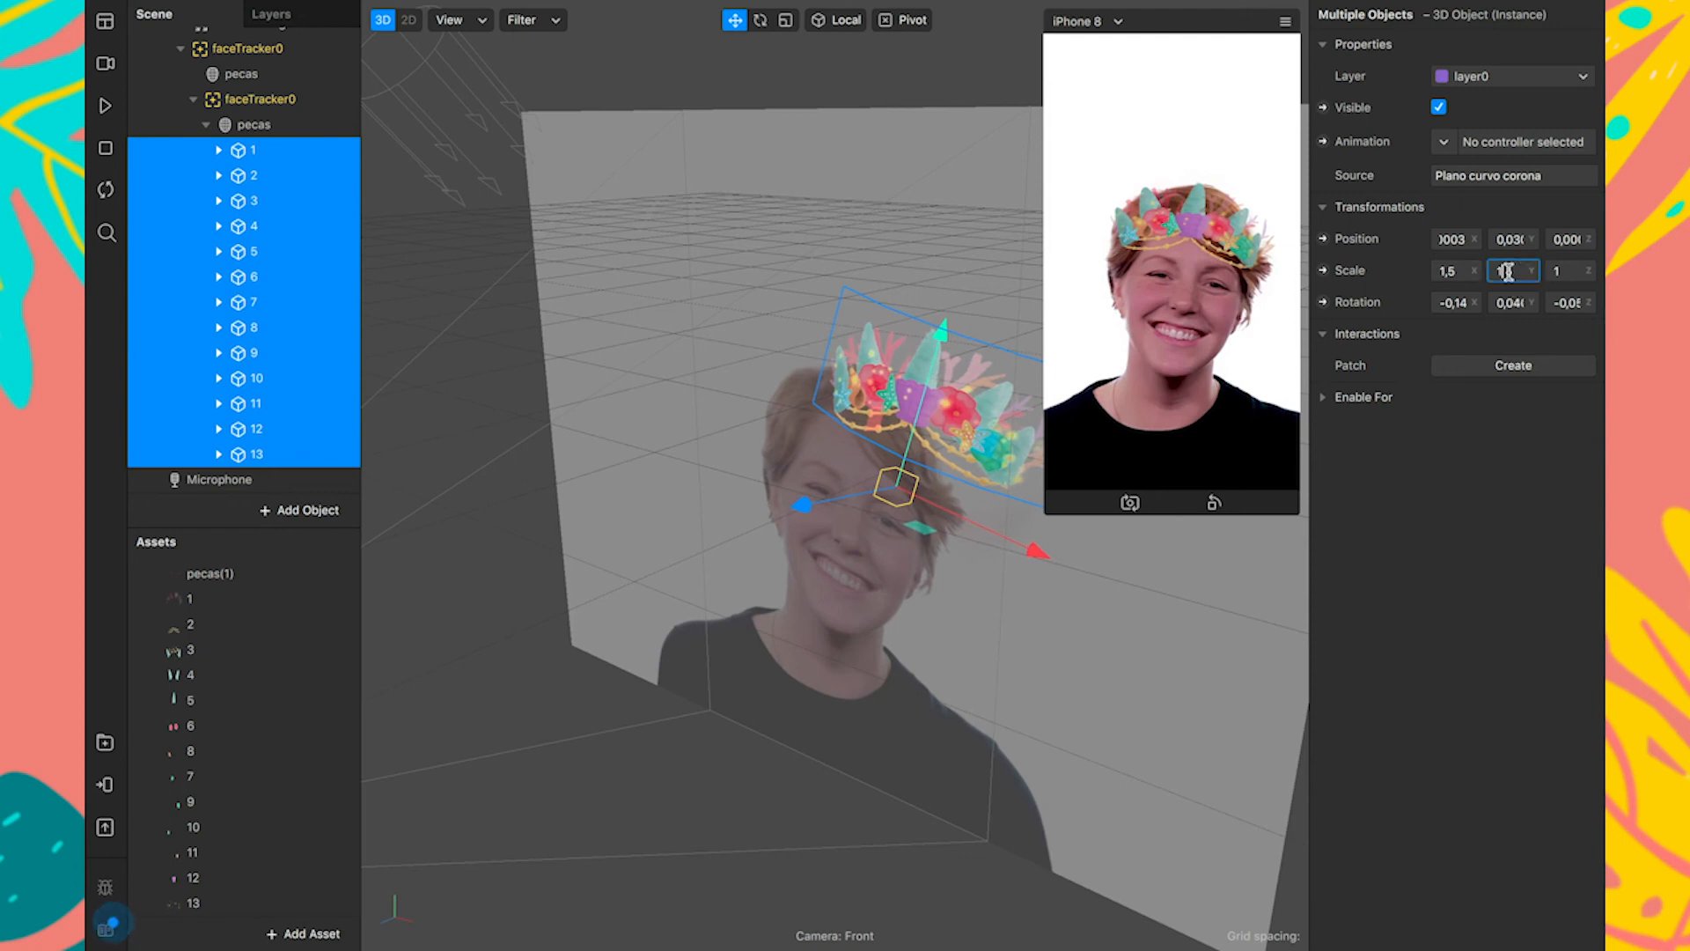
text(,5)
key(Return)
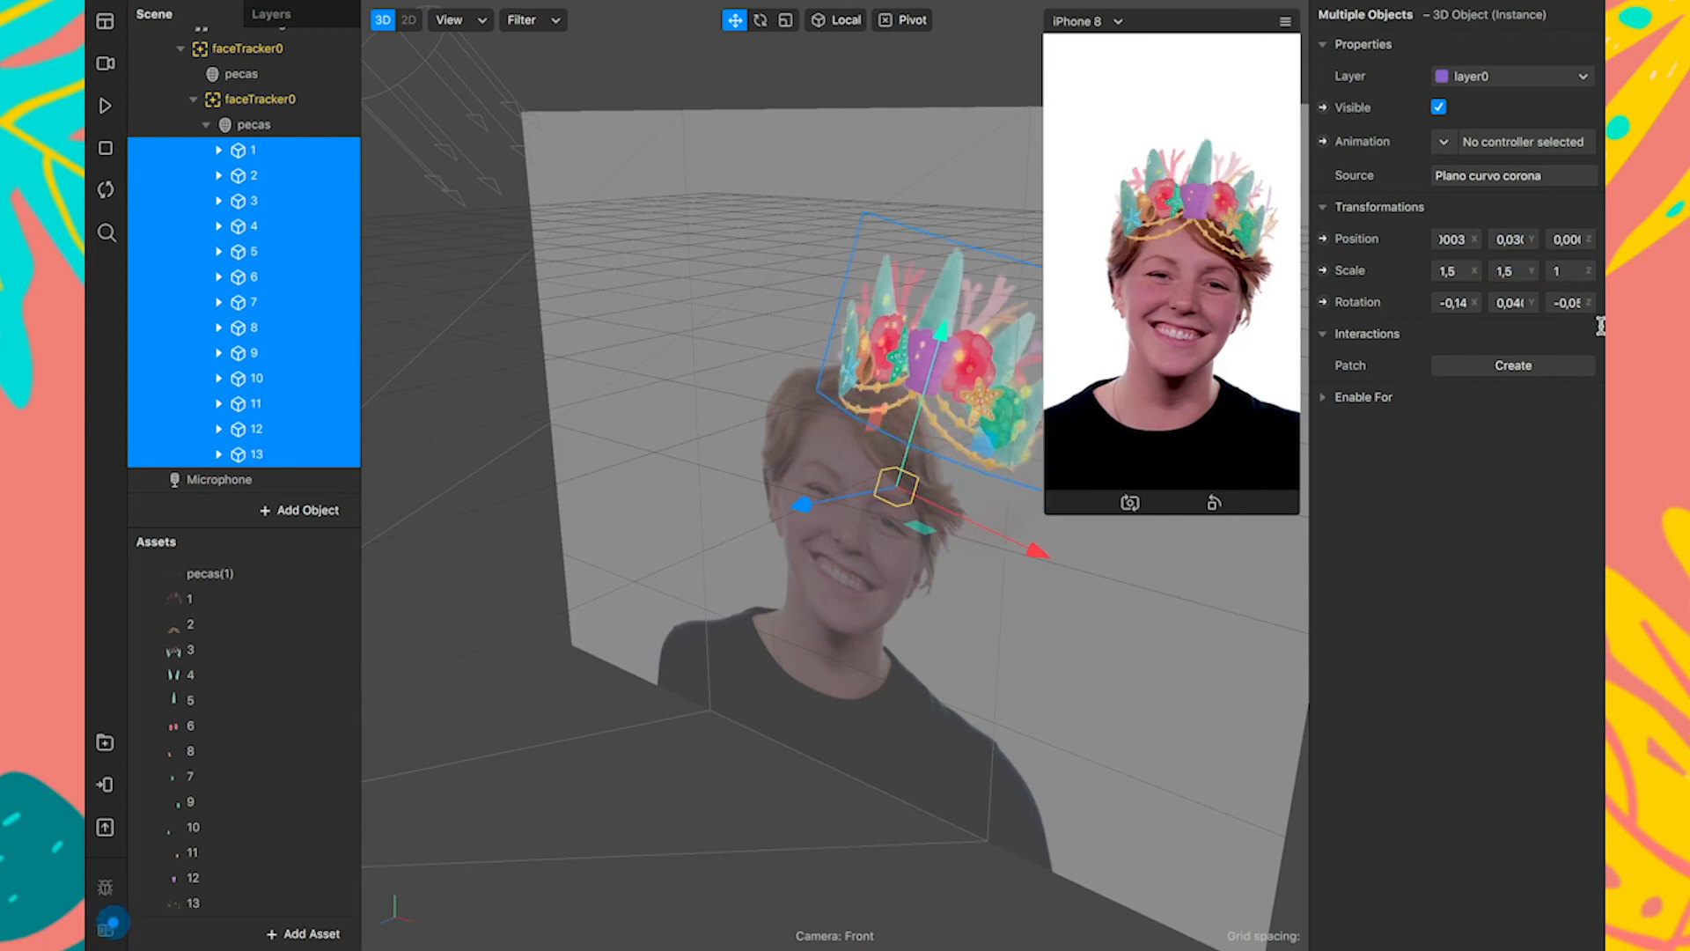
text(,5)
key(Return)
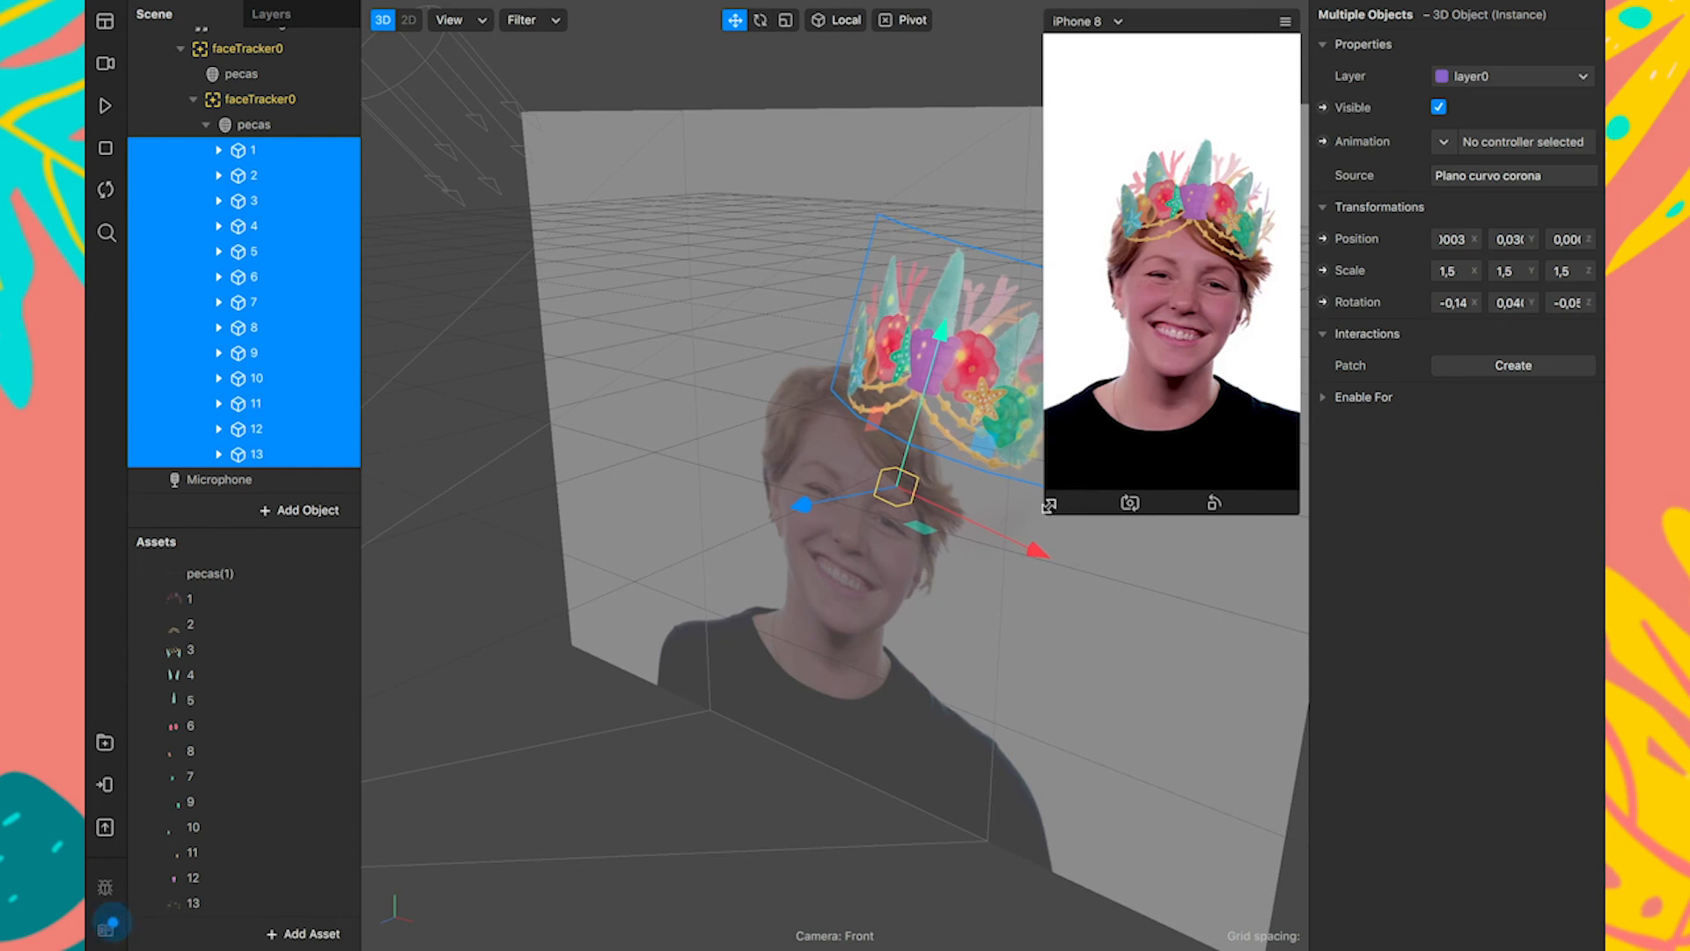
Enlarge the device preview and play the face video to check how the scaled crown fits the head.
drag(1055, 508, 916, 643)
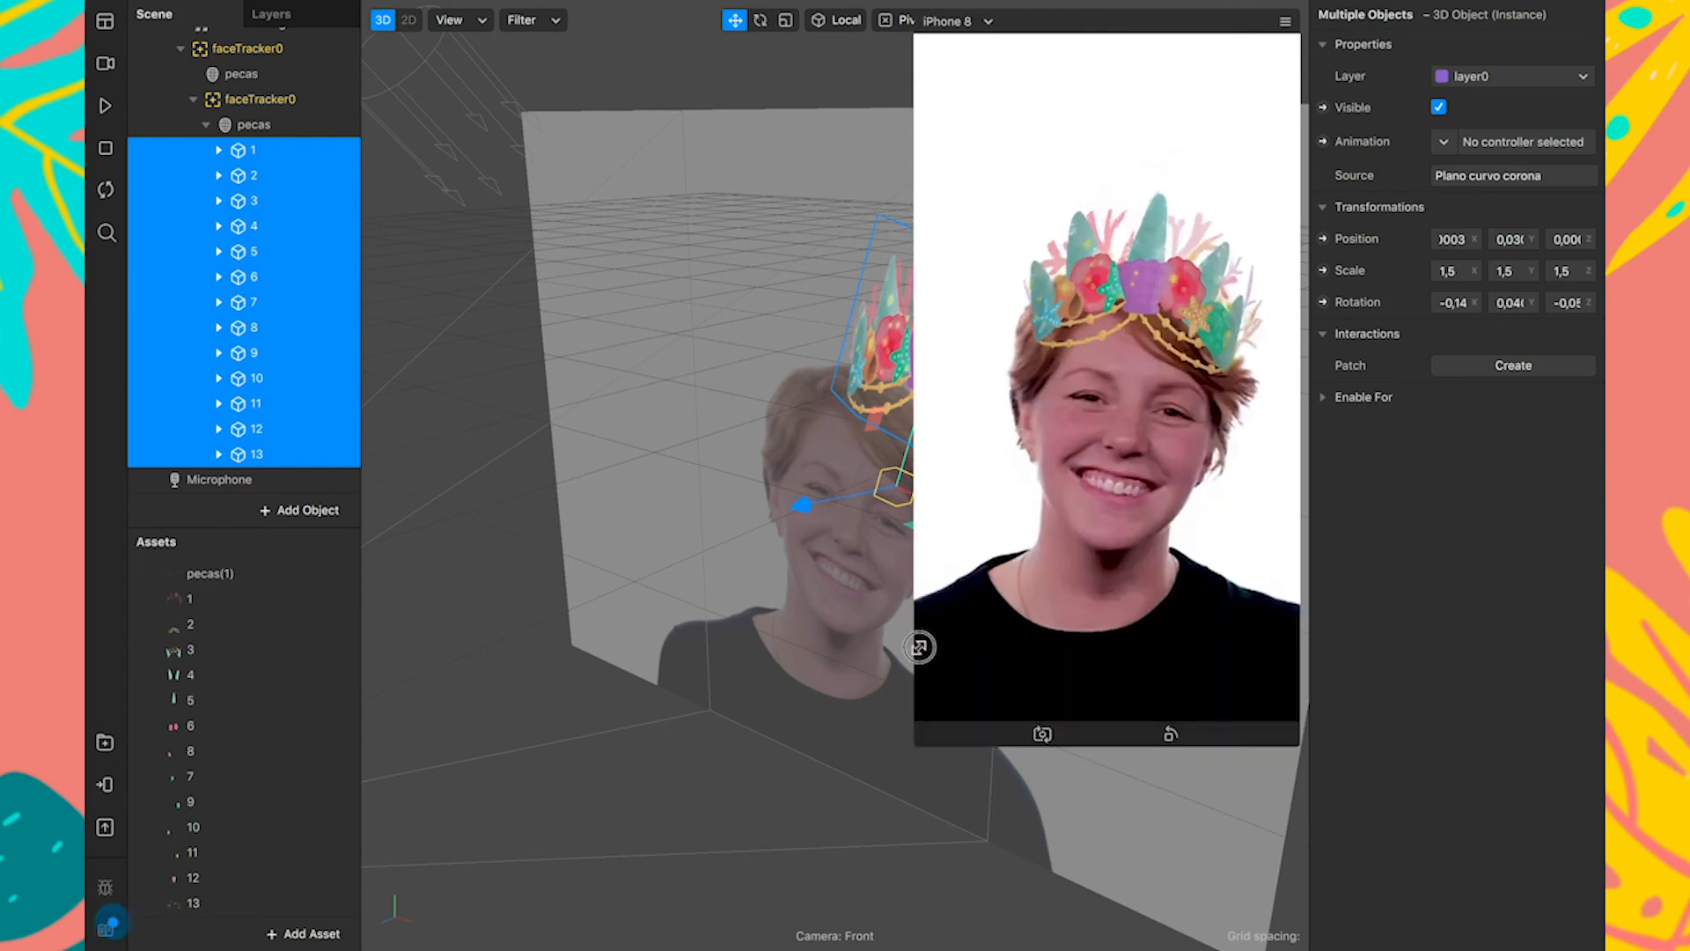
click(106, 107)
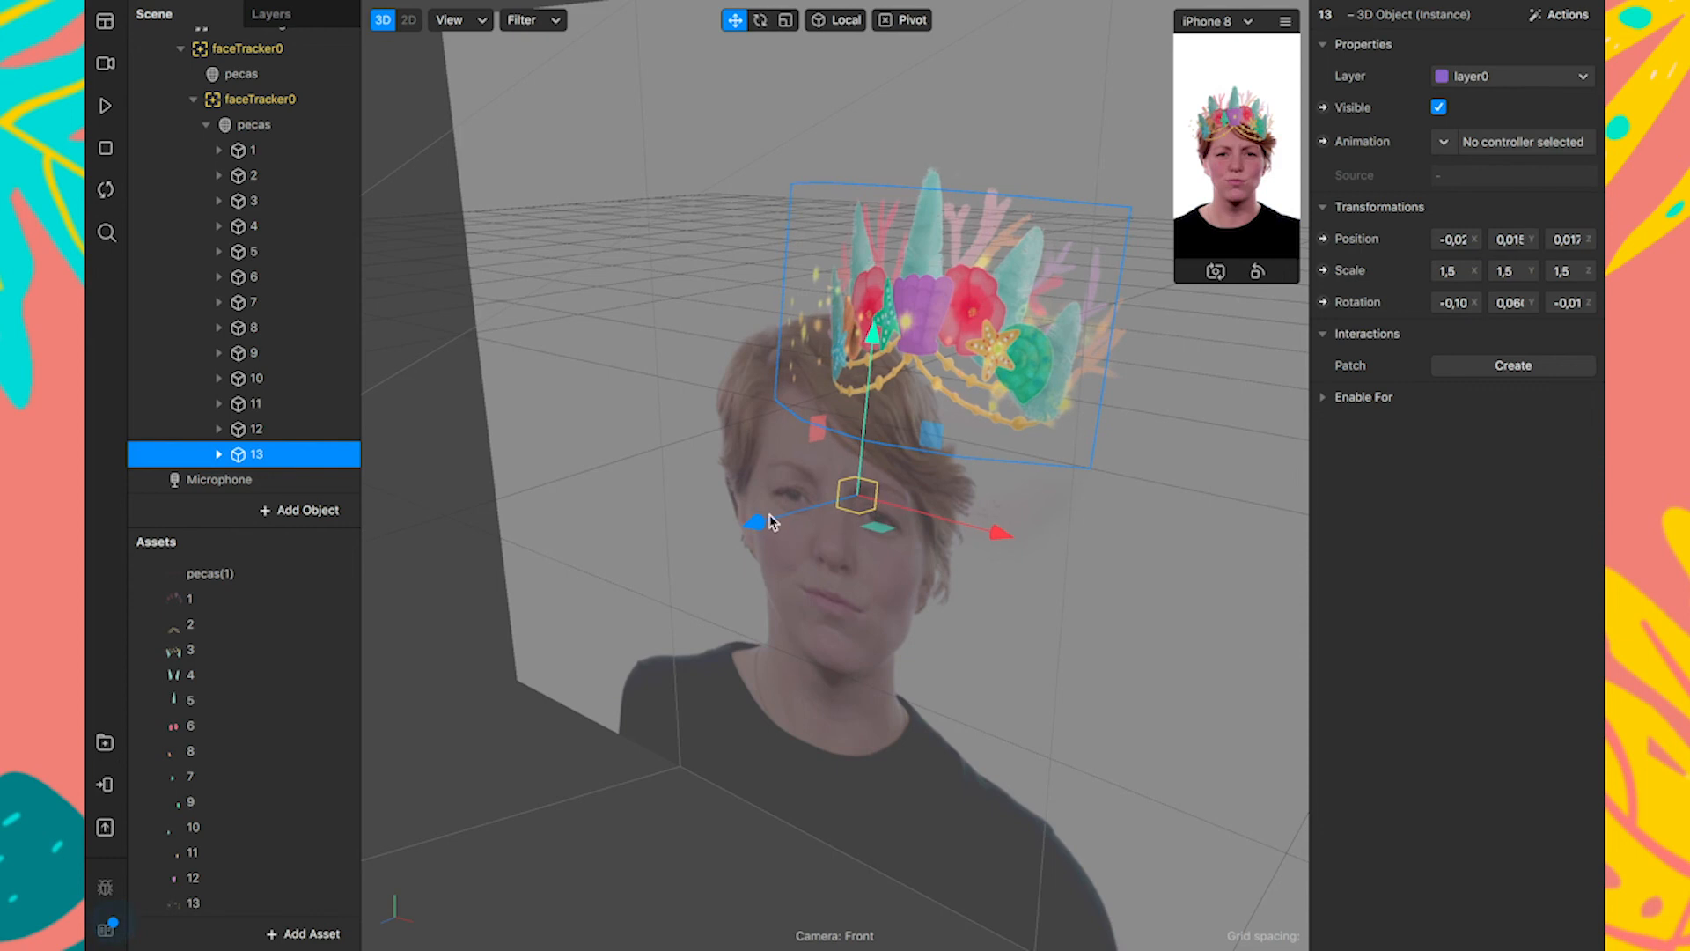
Move crown object 13 forward along the Z axis and set its Z position to 0,023.
mouse_move(762, 530)
mouse_down()
mouse_move(786, 512)
mouse_move(753, 528)
mouse_up()
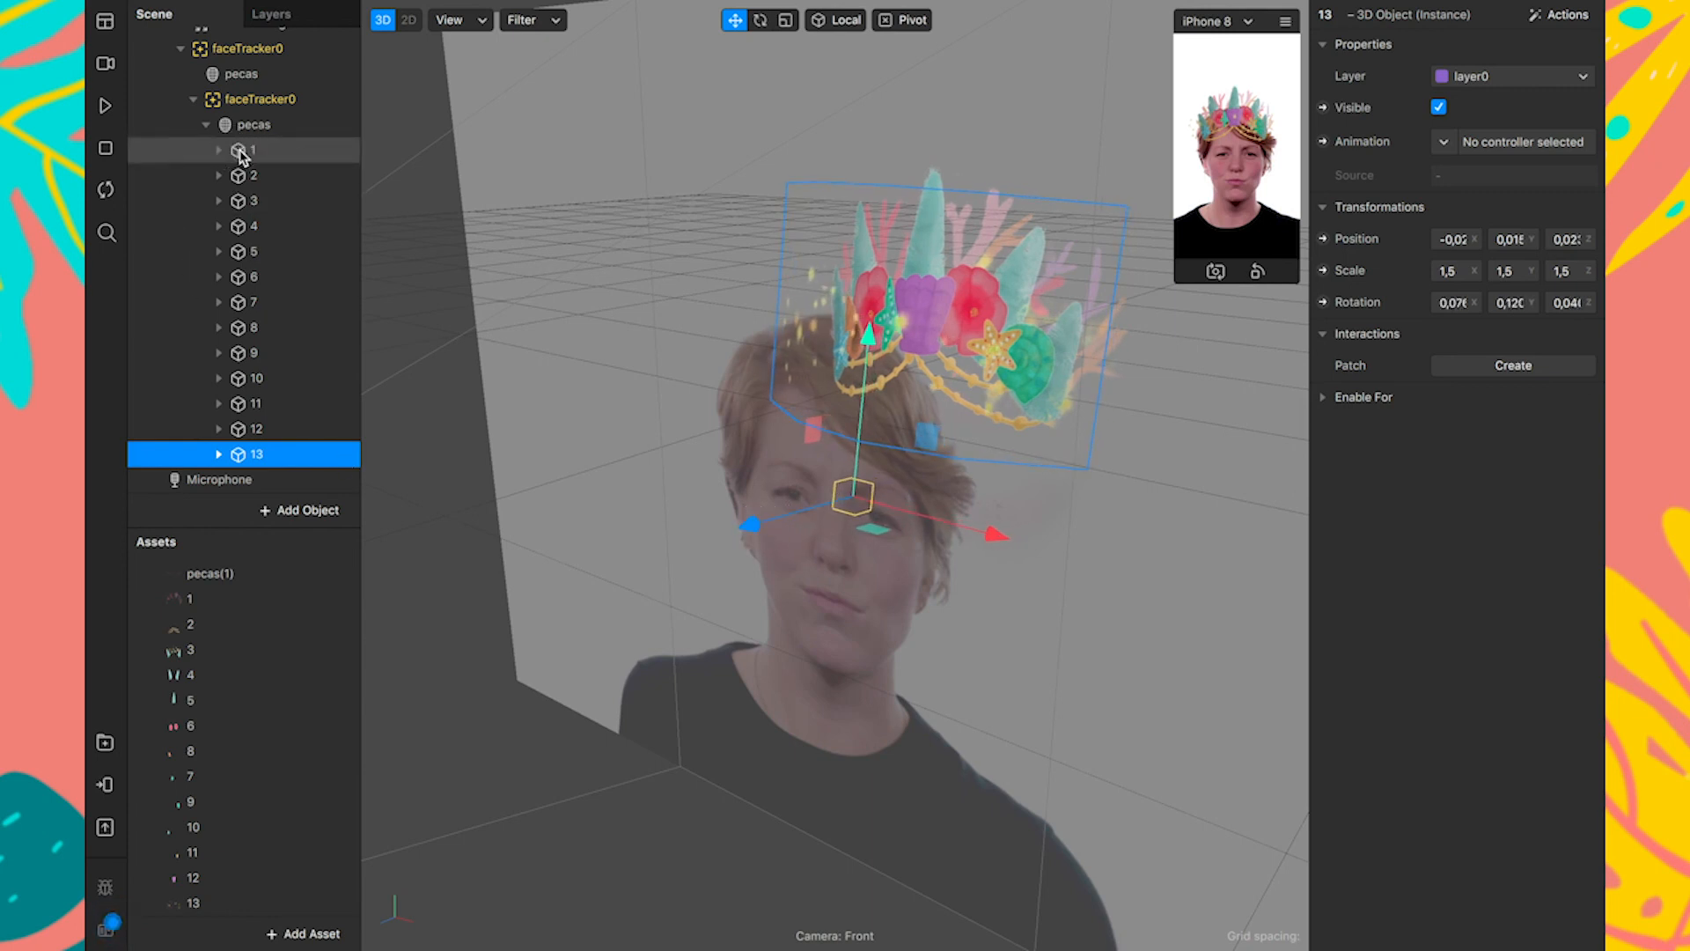
click(241, 152)
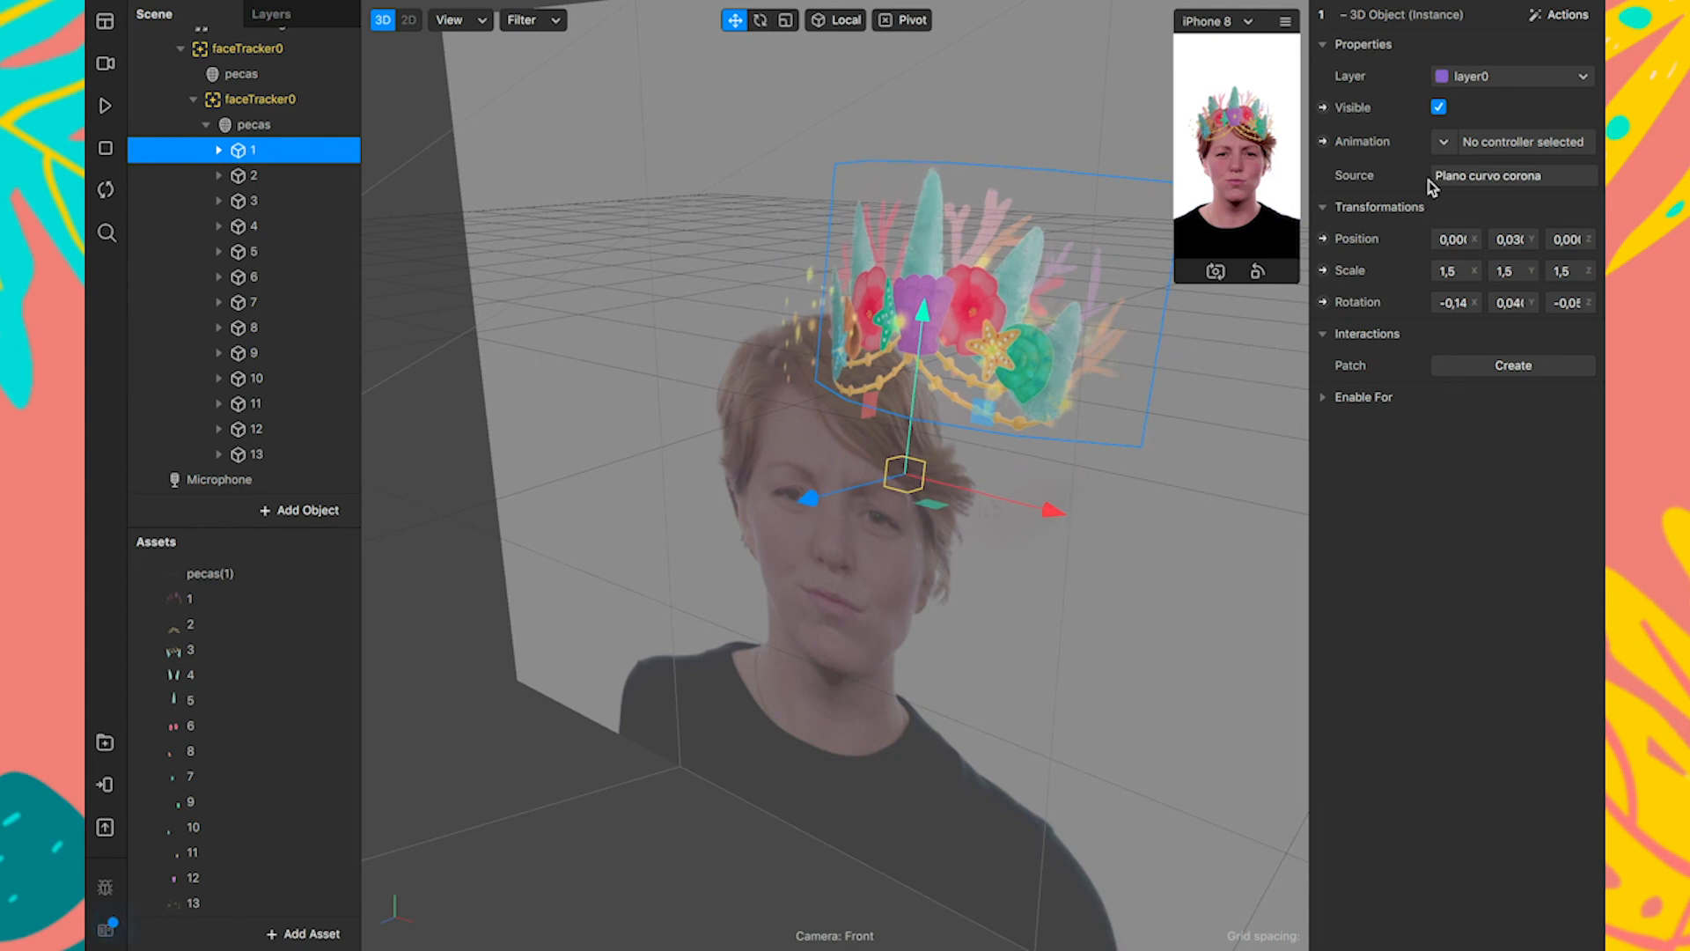
click(1570, 240)
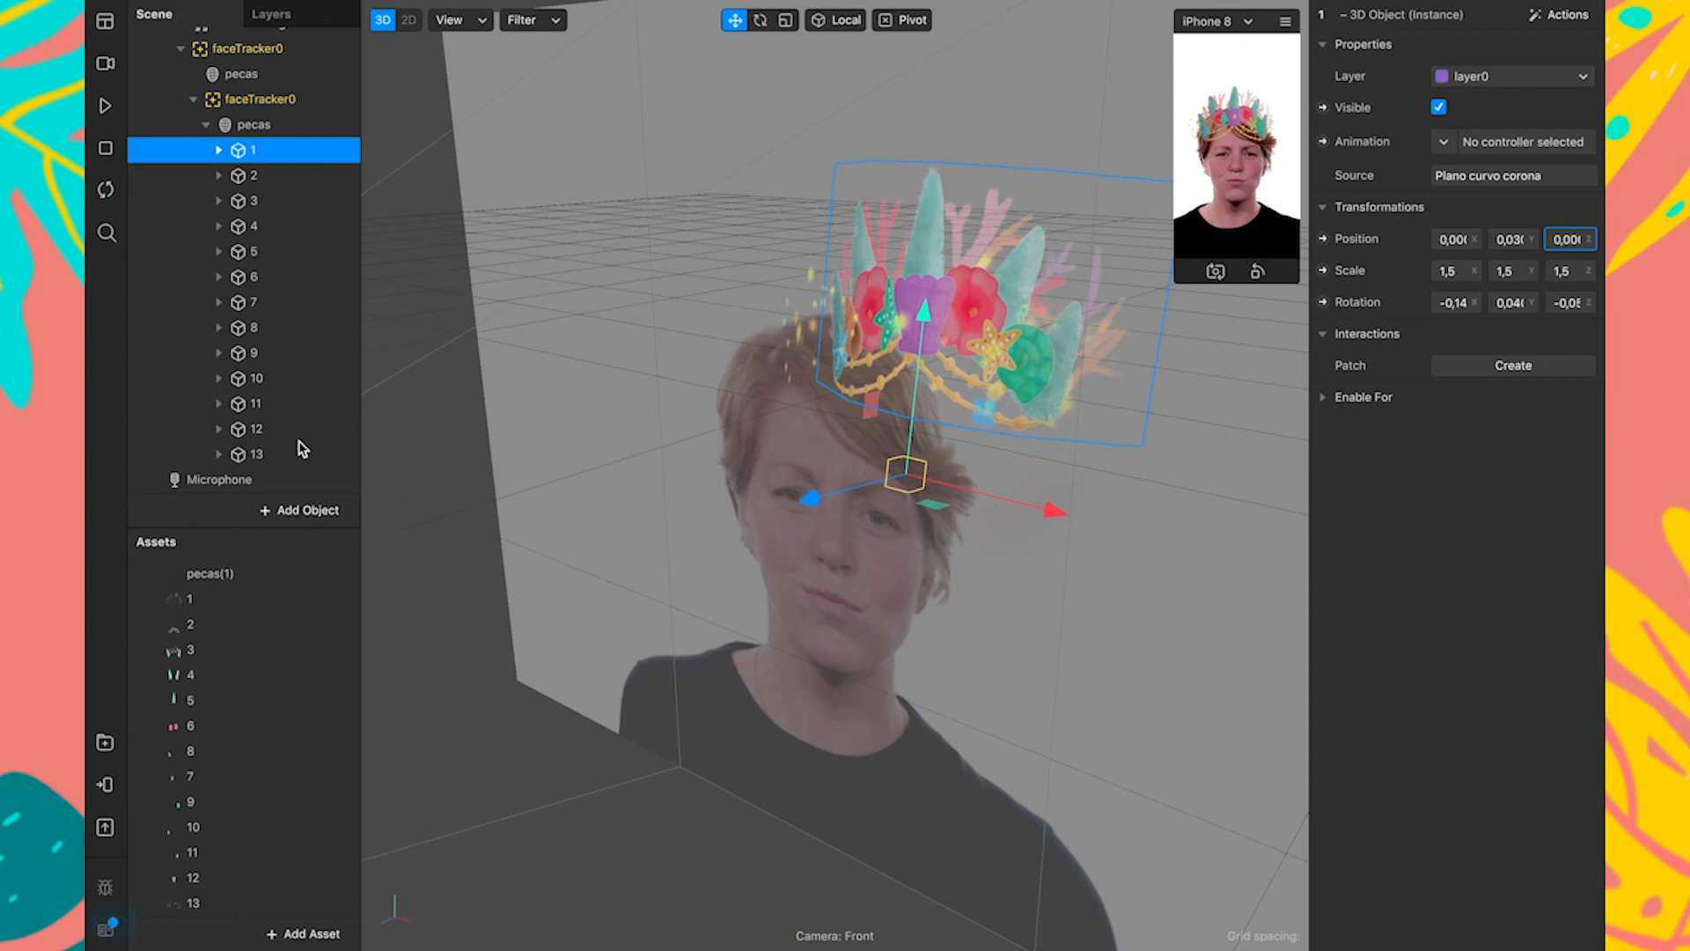
click(255, 456)
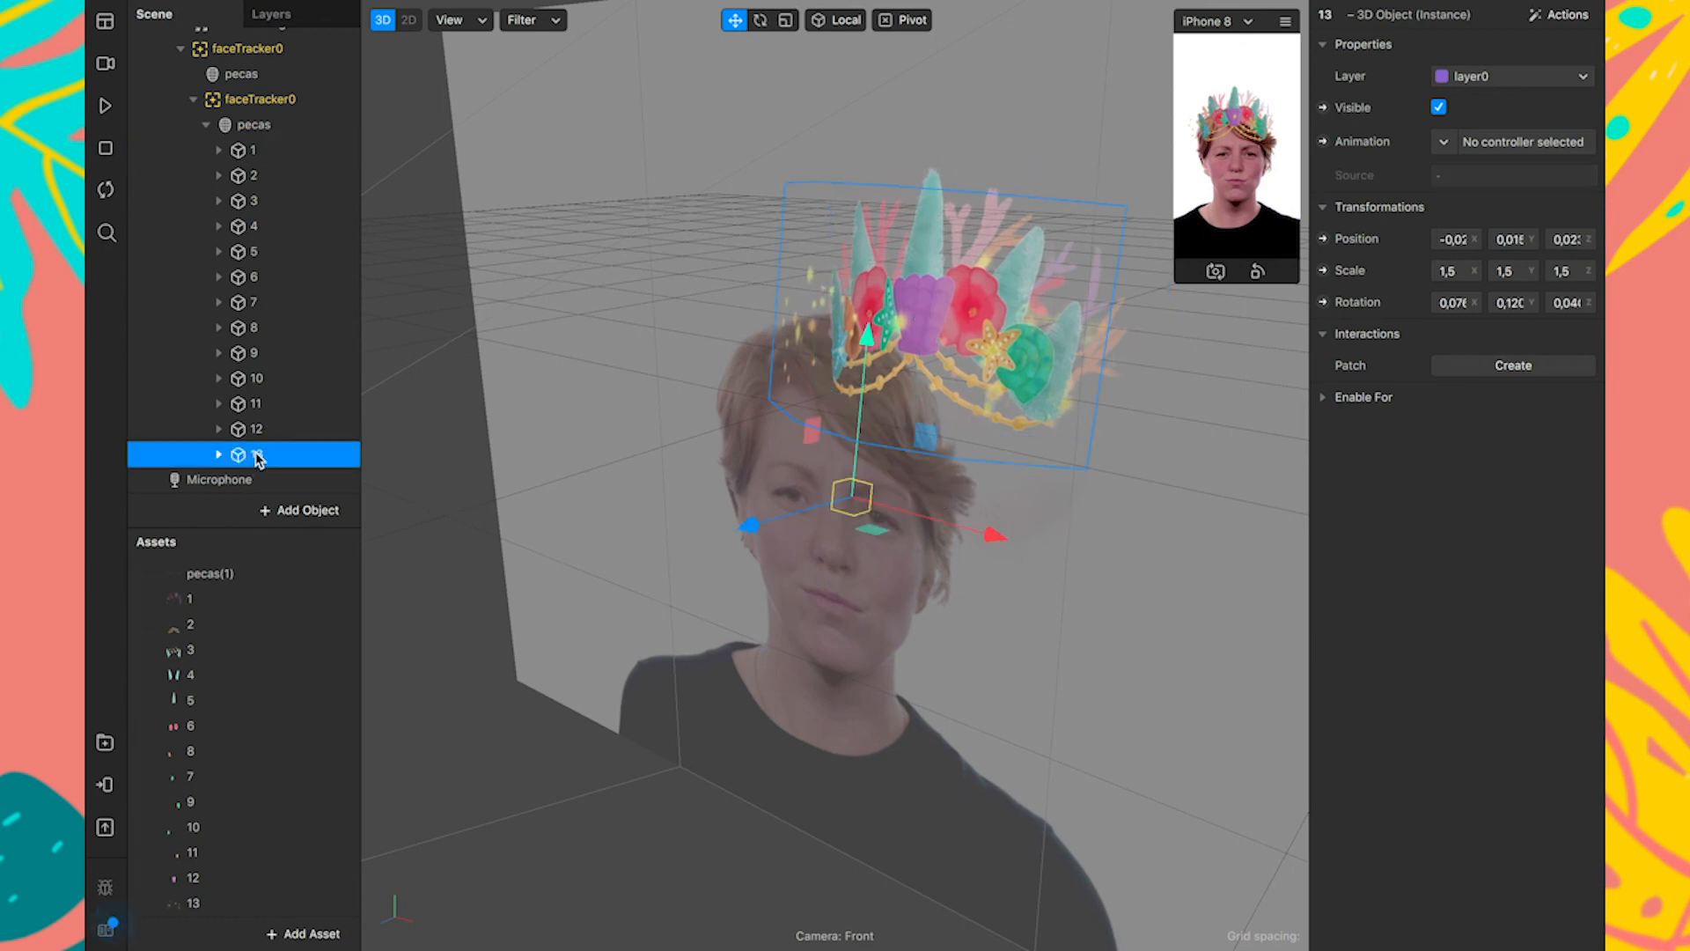
click(1587, 242)
double_click(1589, 247)
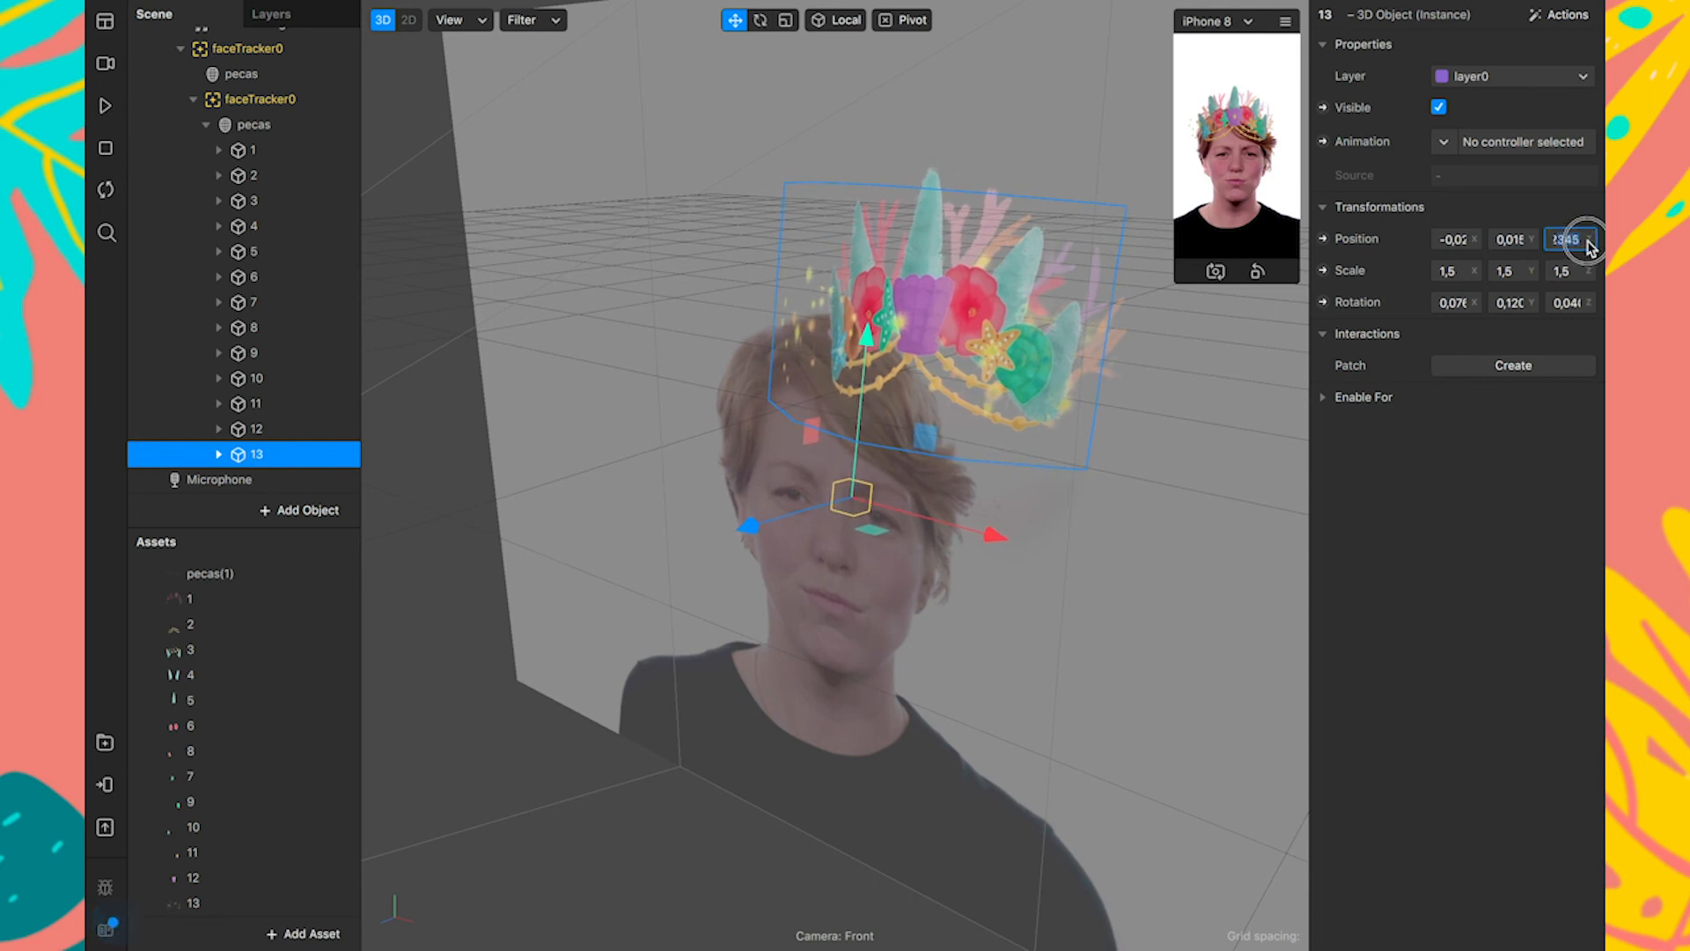
key(BackSpace)
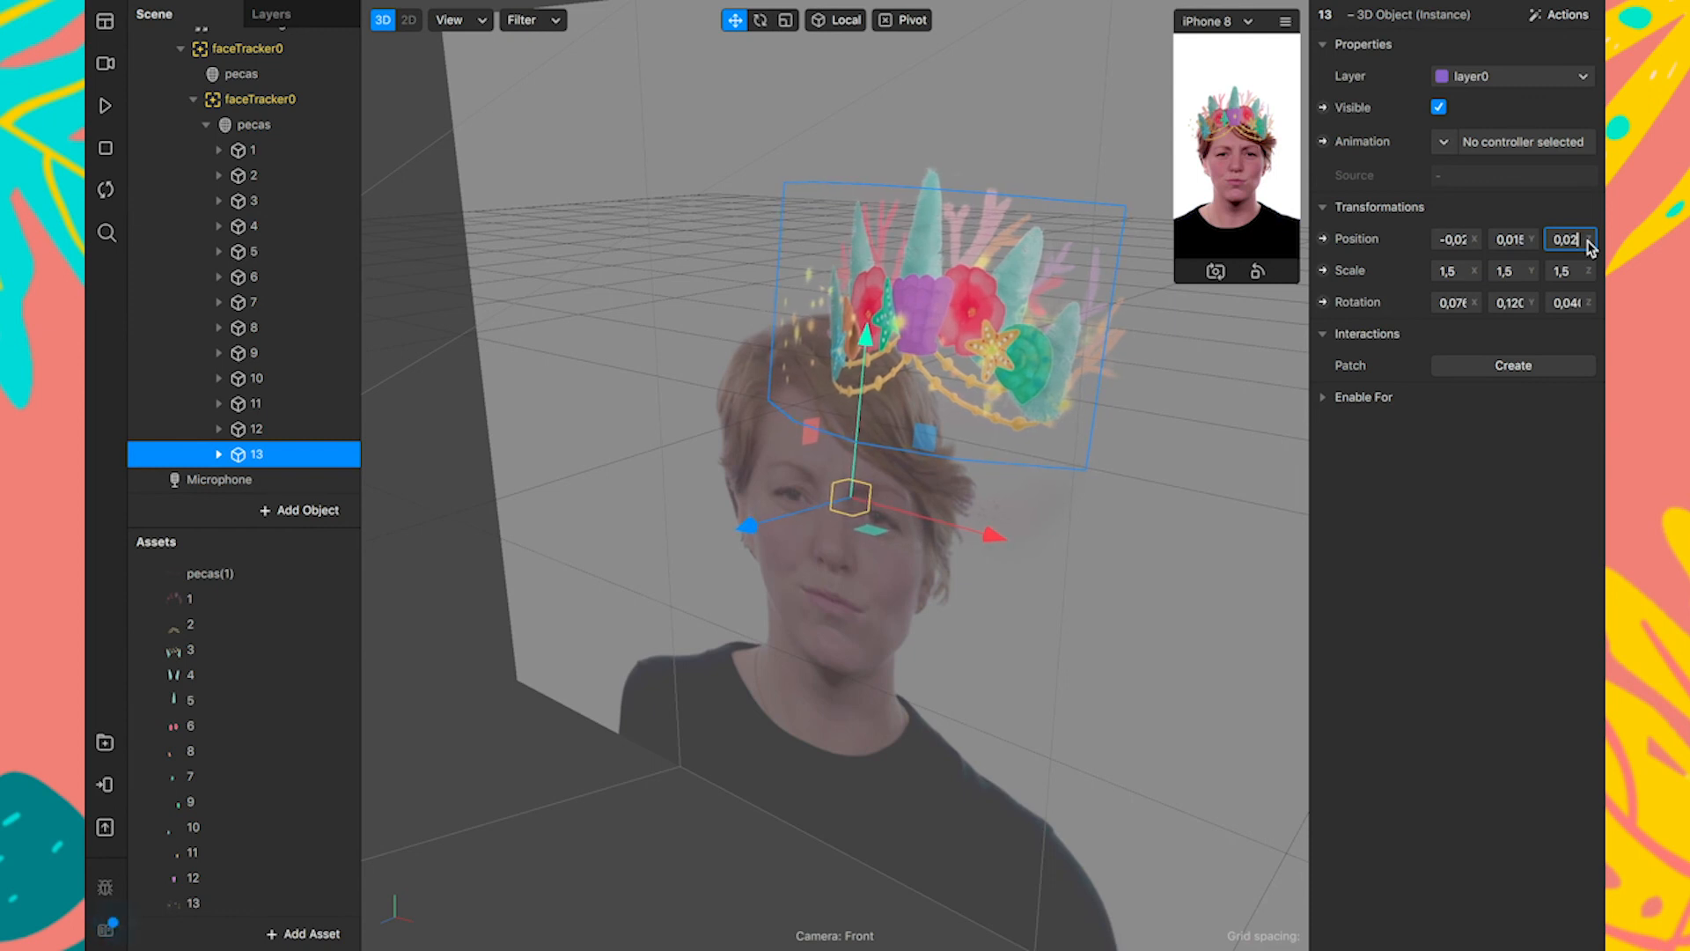
text(3)
key(Return)
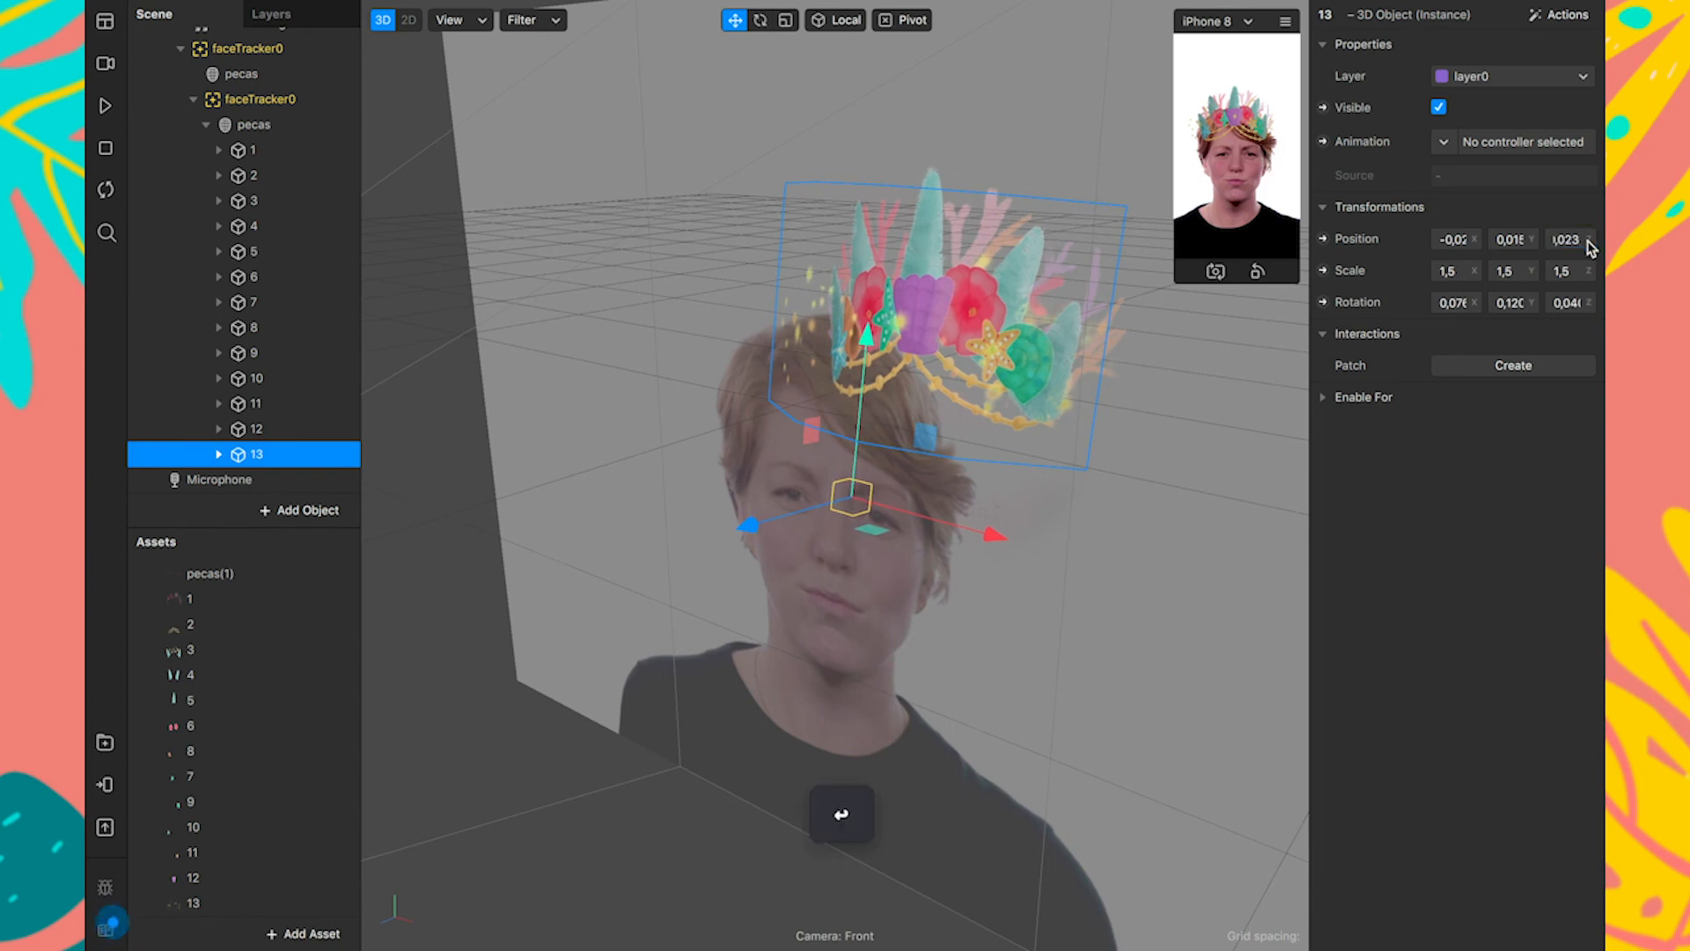
Move crown object 12 forward to a Z position of about 0,02 and object 11 to about 0,018.
click(255, 431)
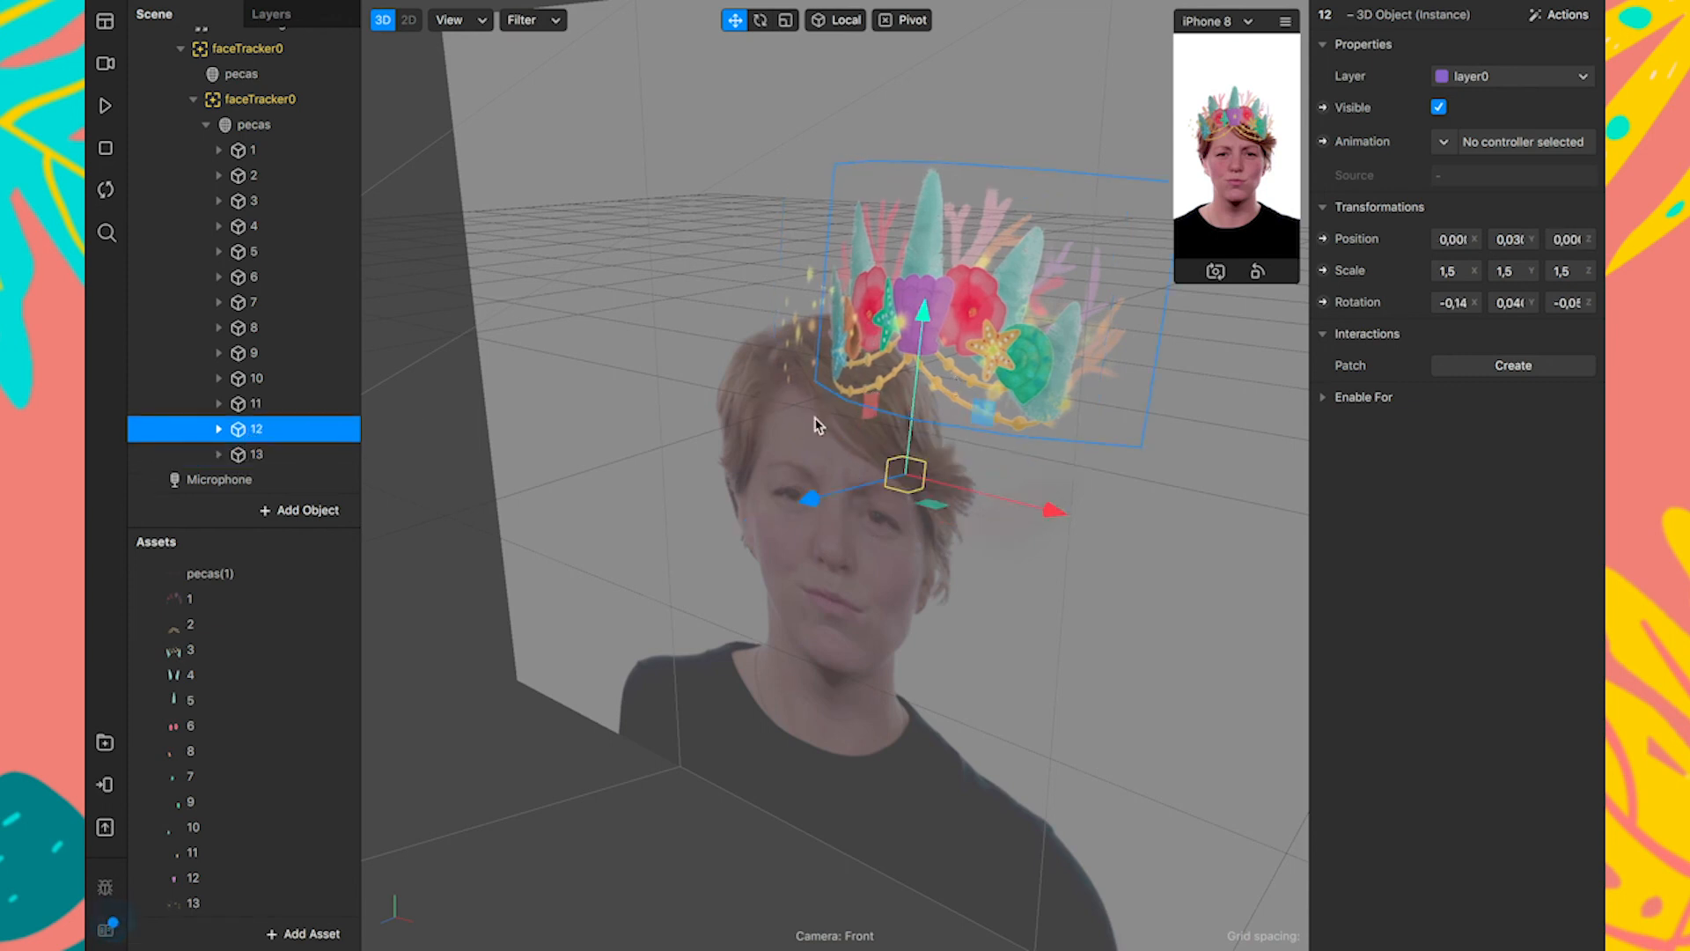
drag(817, 506, 798, 518)
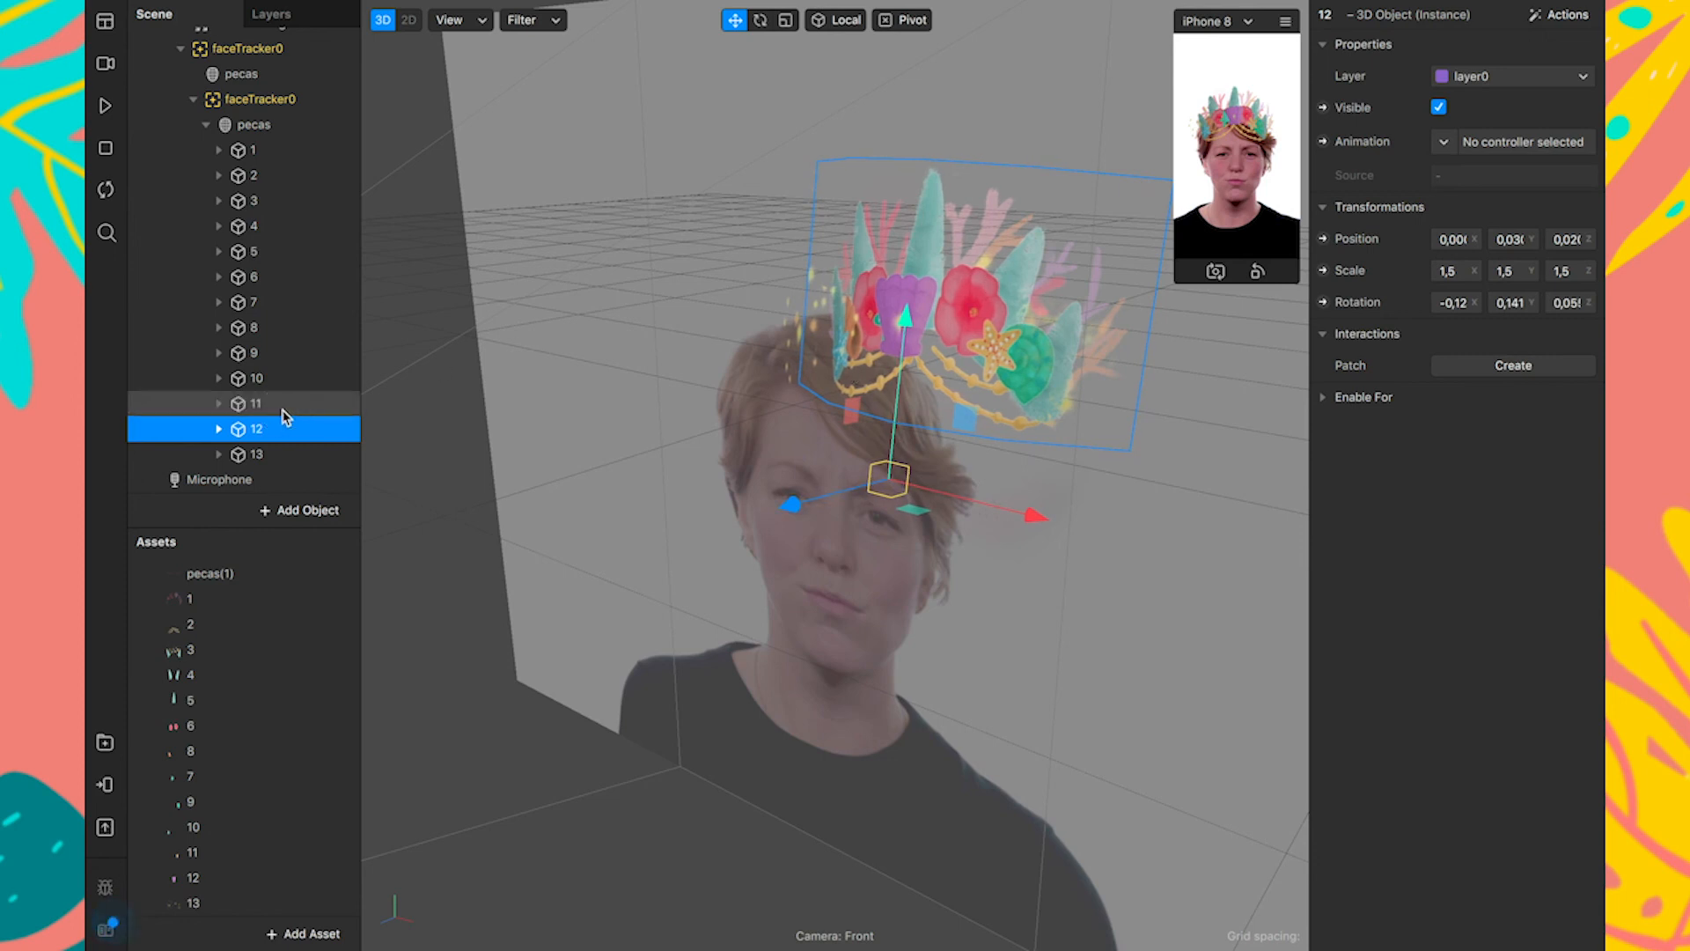
click(256, 404)
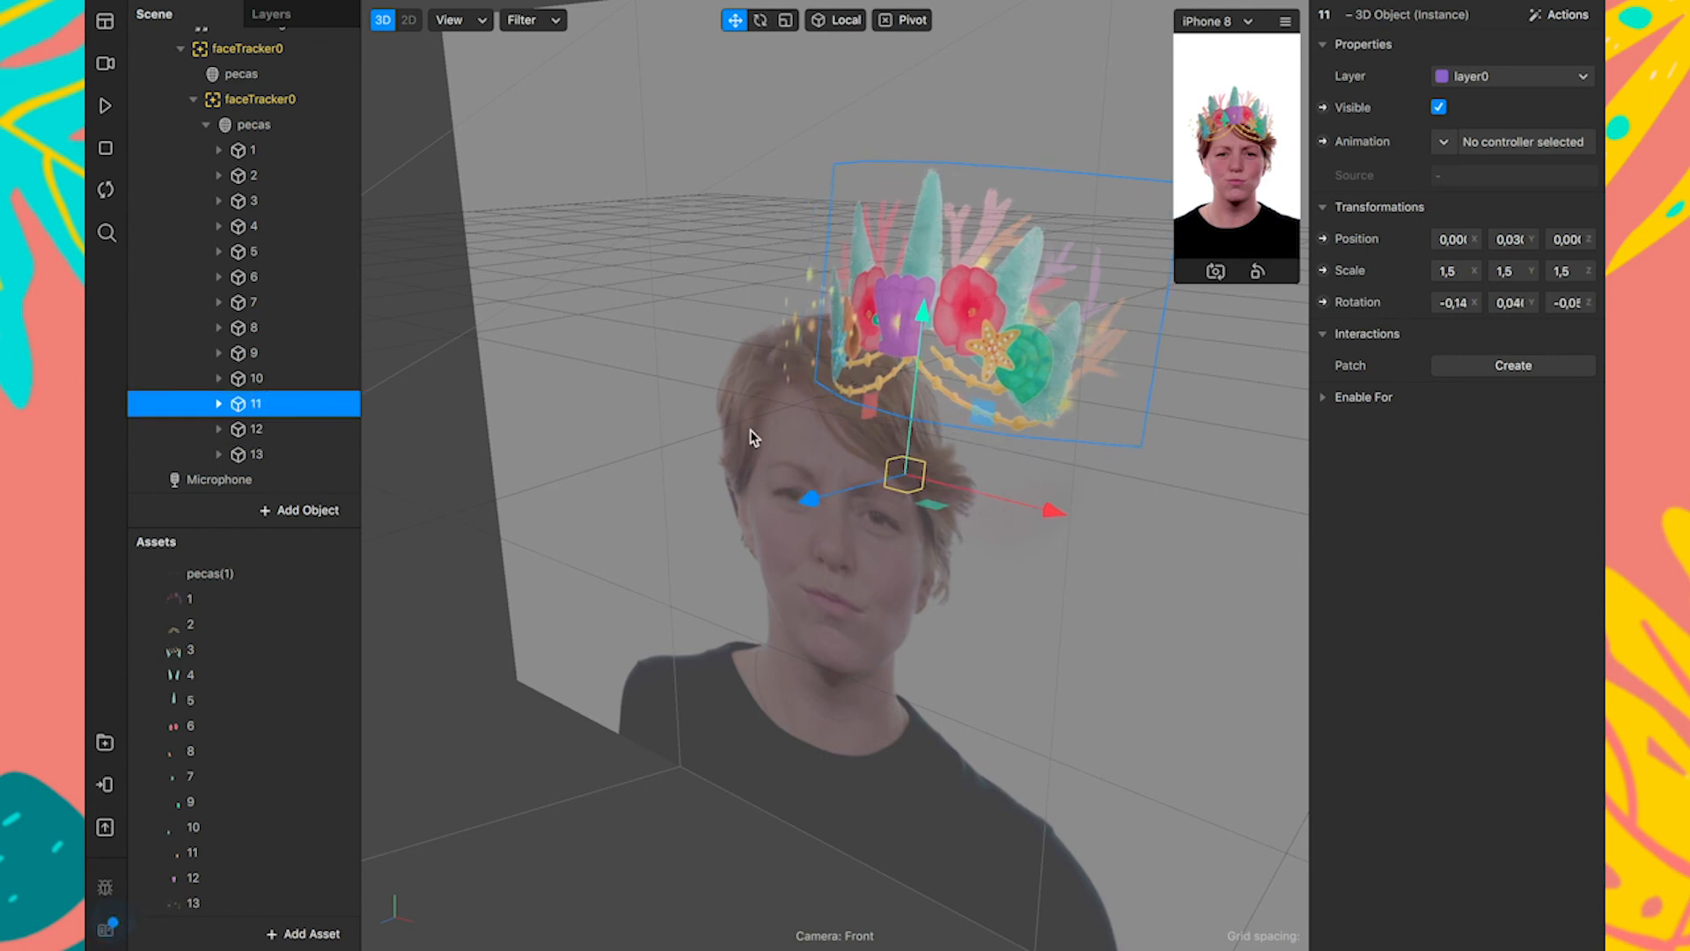
click(805, 508)
drag(805, 508, 791, 508)
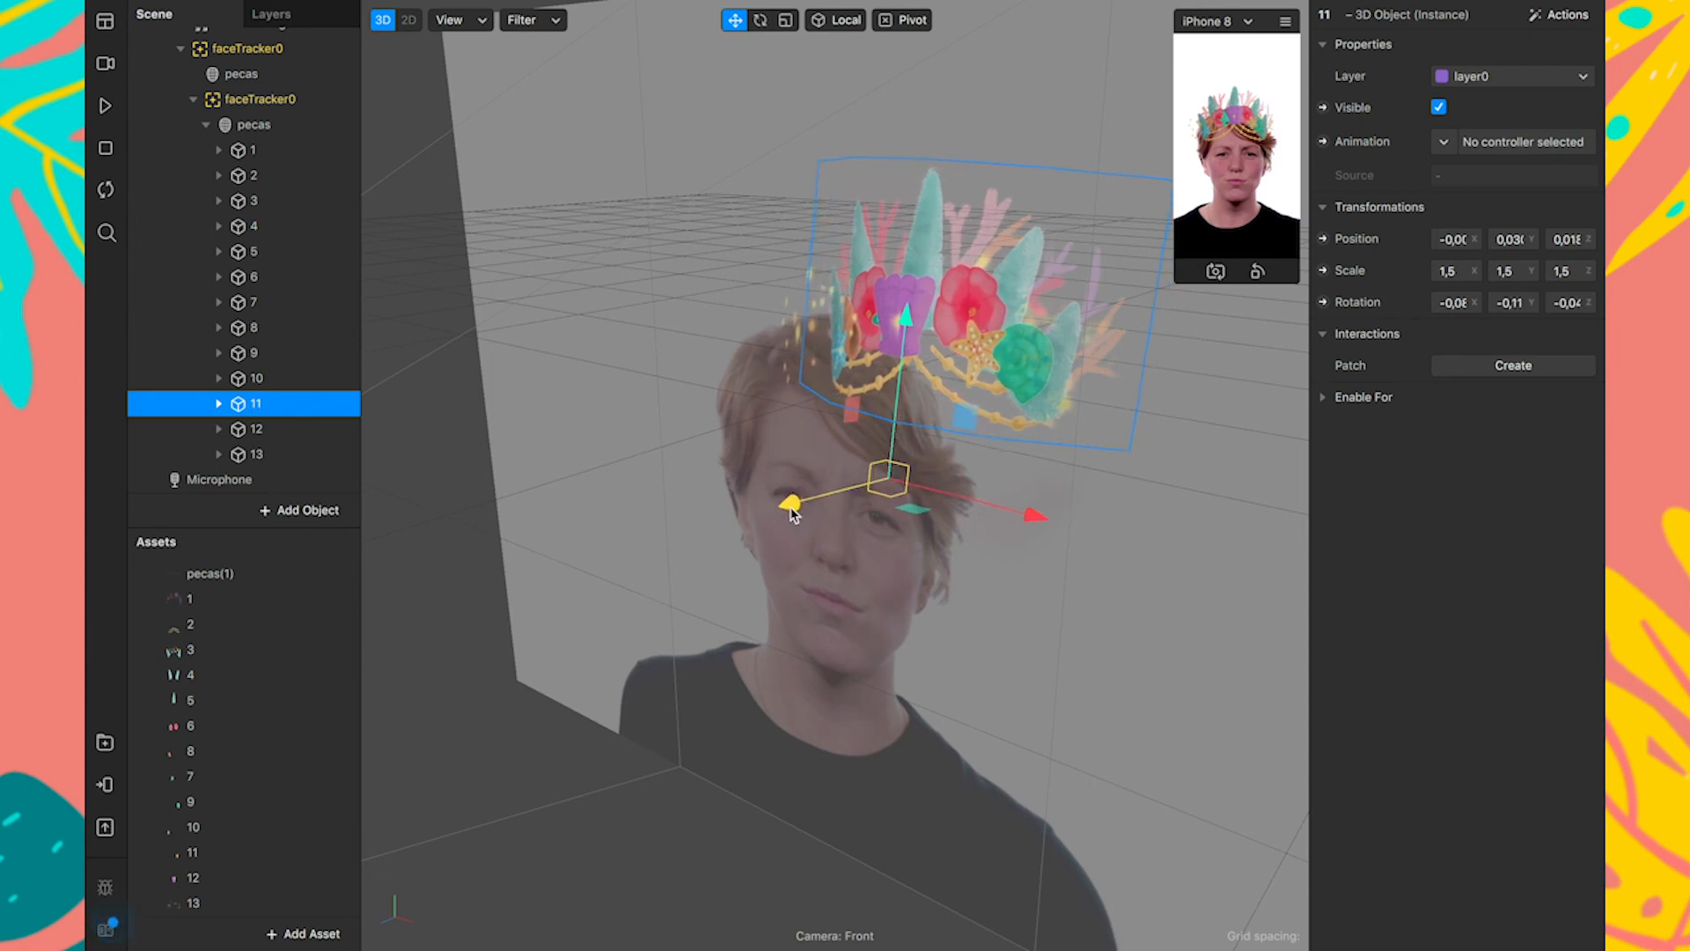
Move crown object 10 forward to a Z position of about 0,017 and object 9 to about 0,015.
click(312, 378)
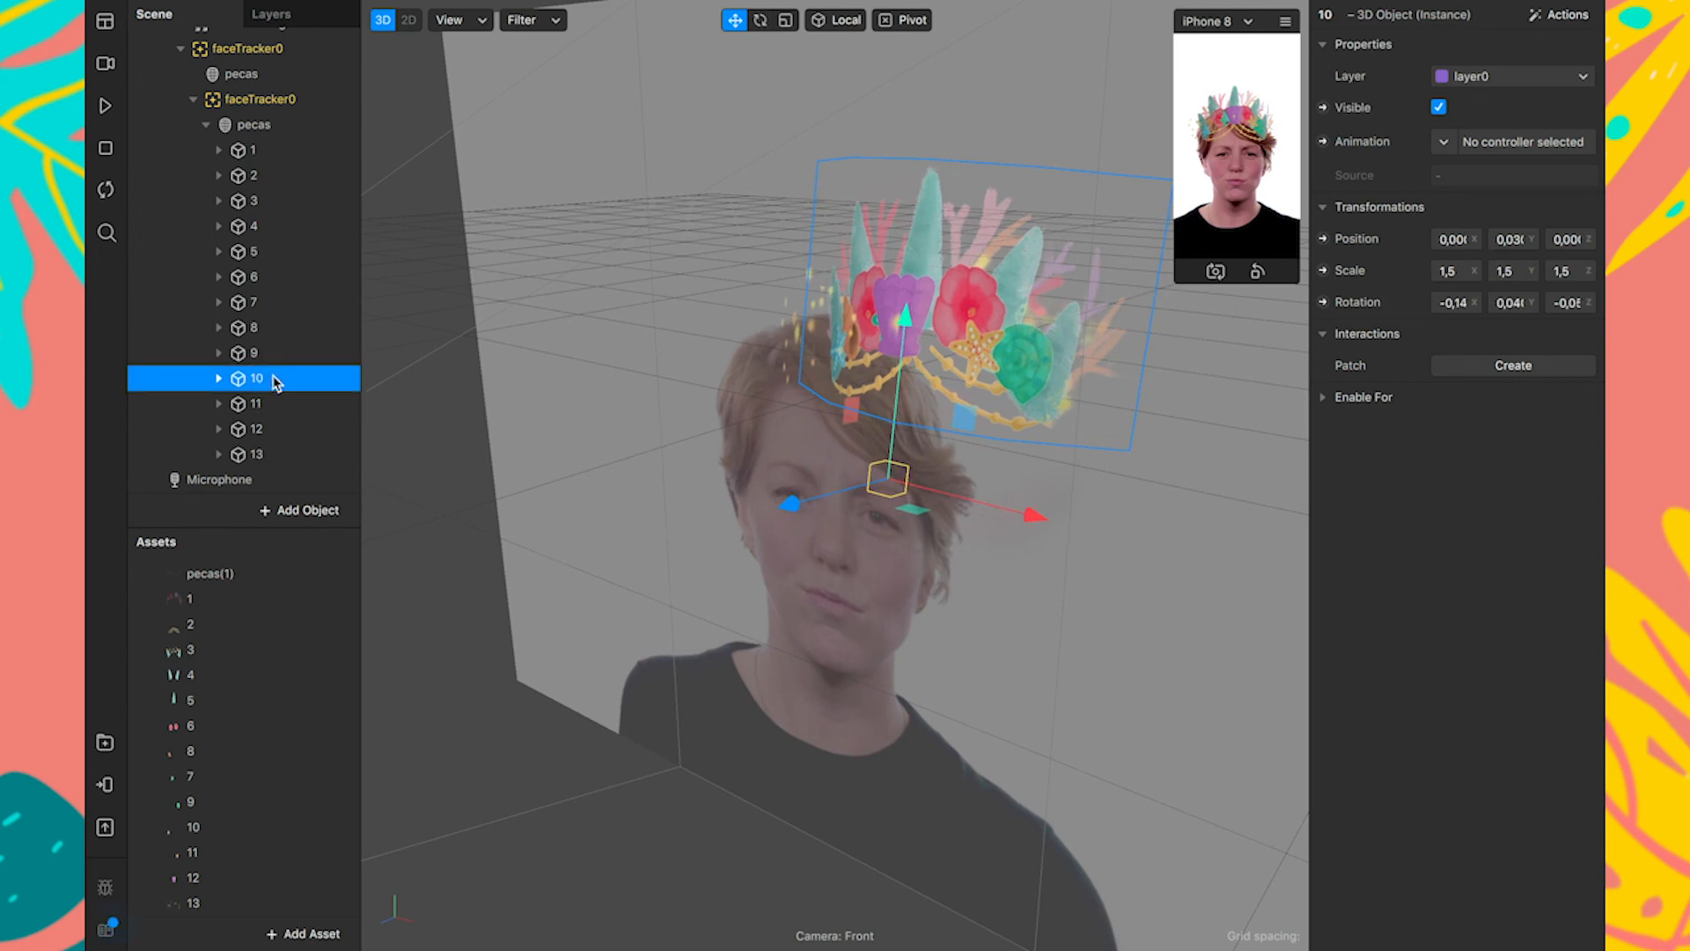
drag(814, 501, 793, 501)
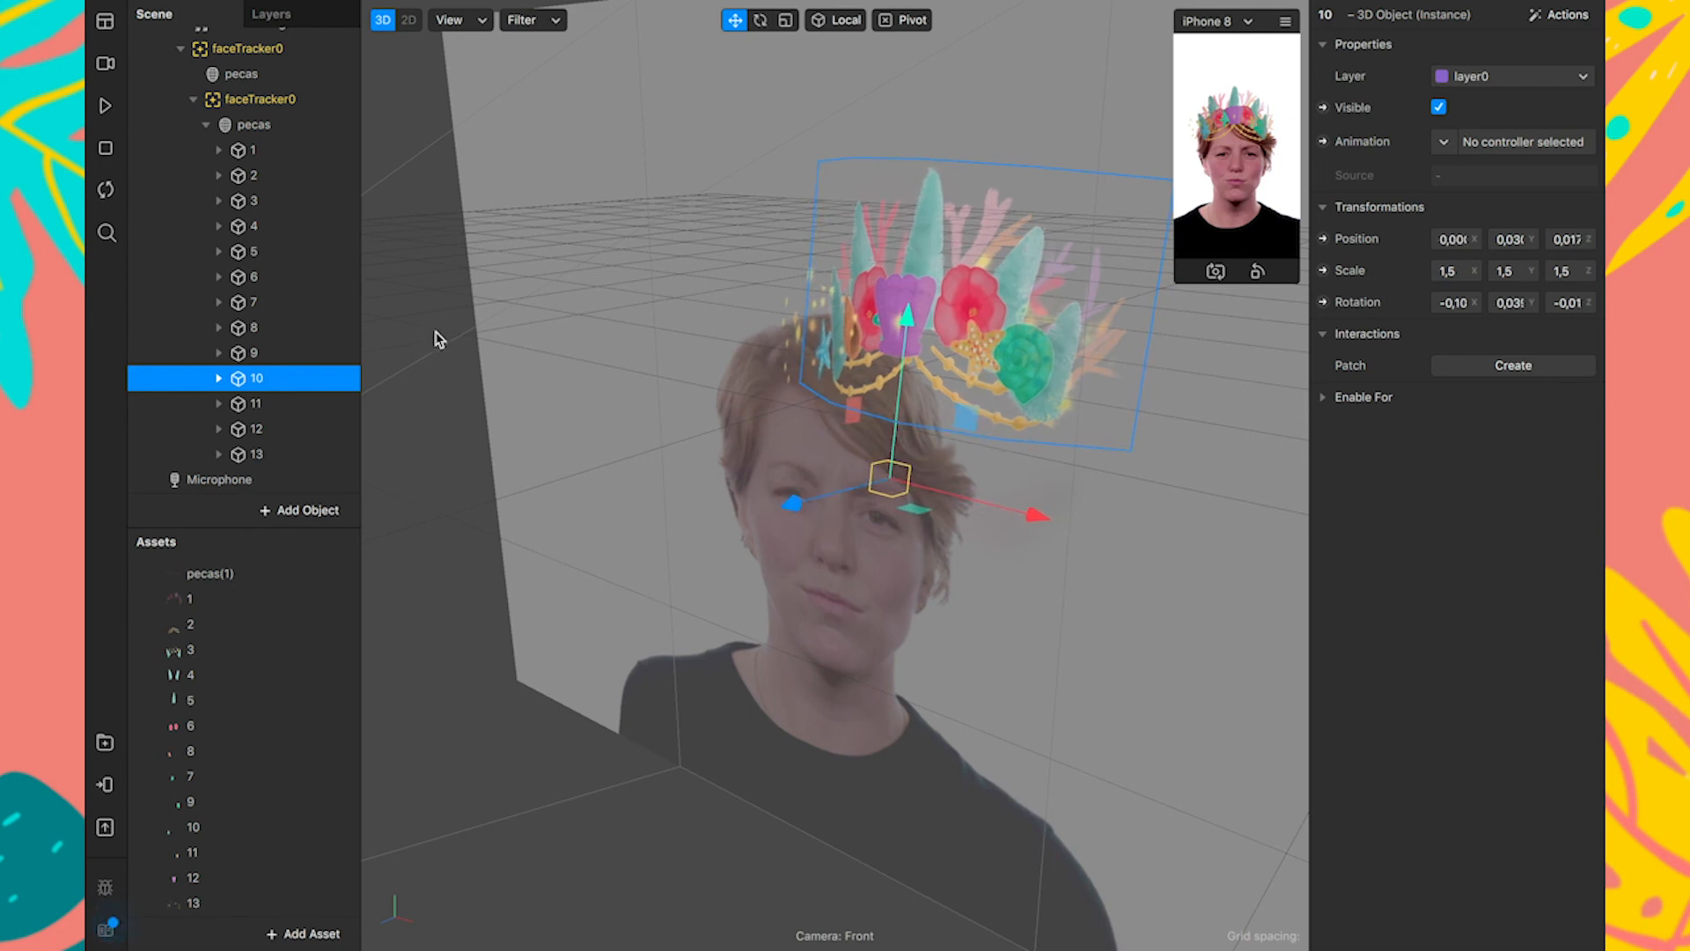
click(260, 356)
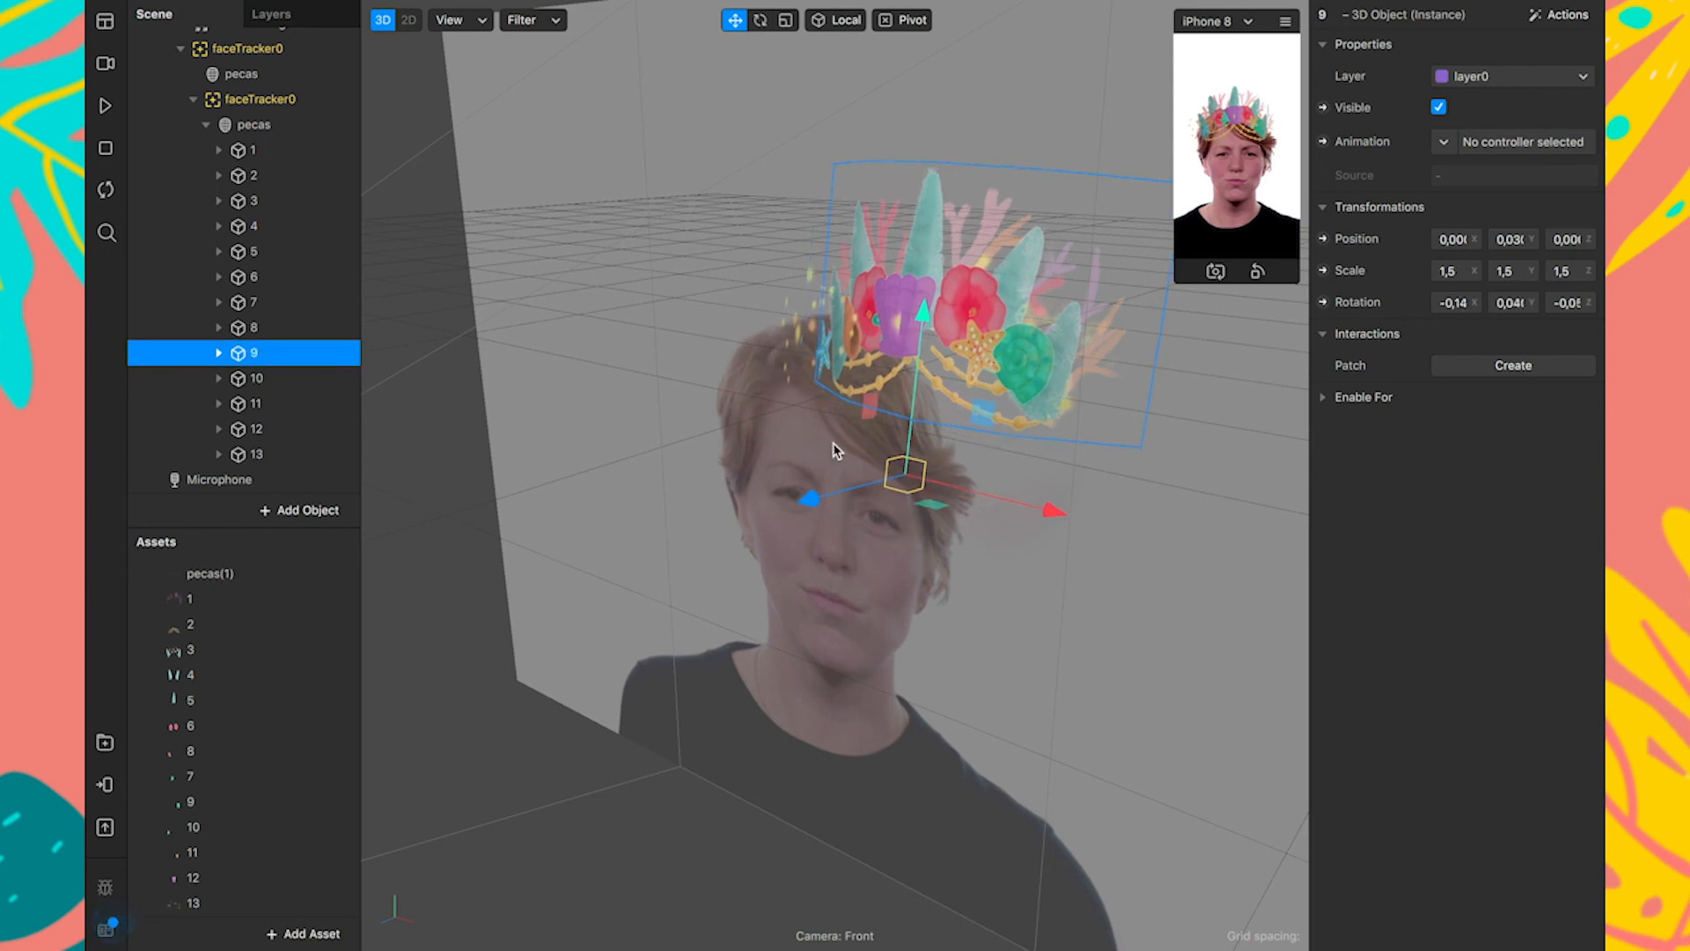
drag(811, 504, 797, 513)
drag(796, 509, 791, 506)
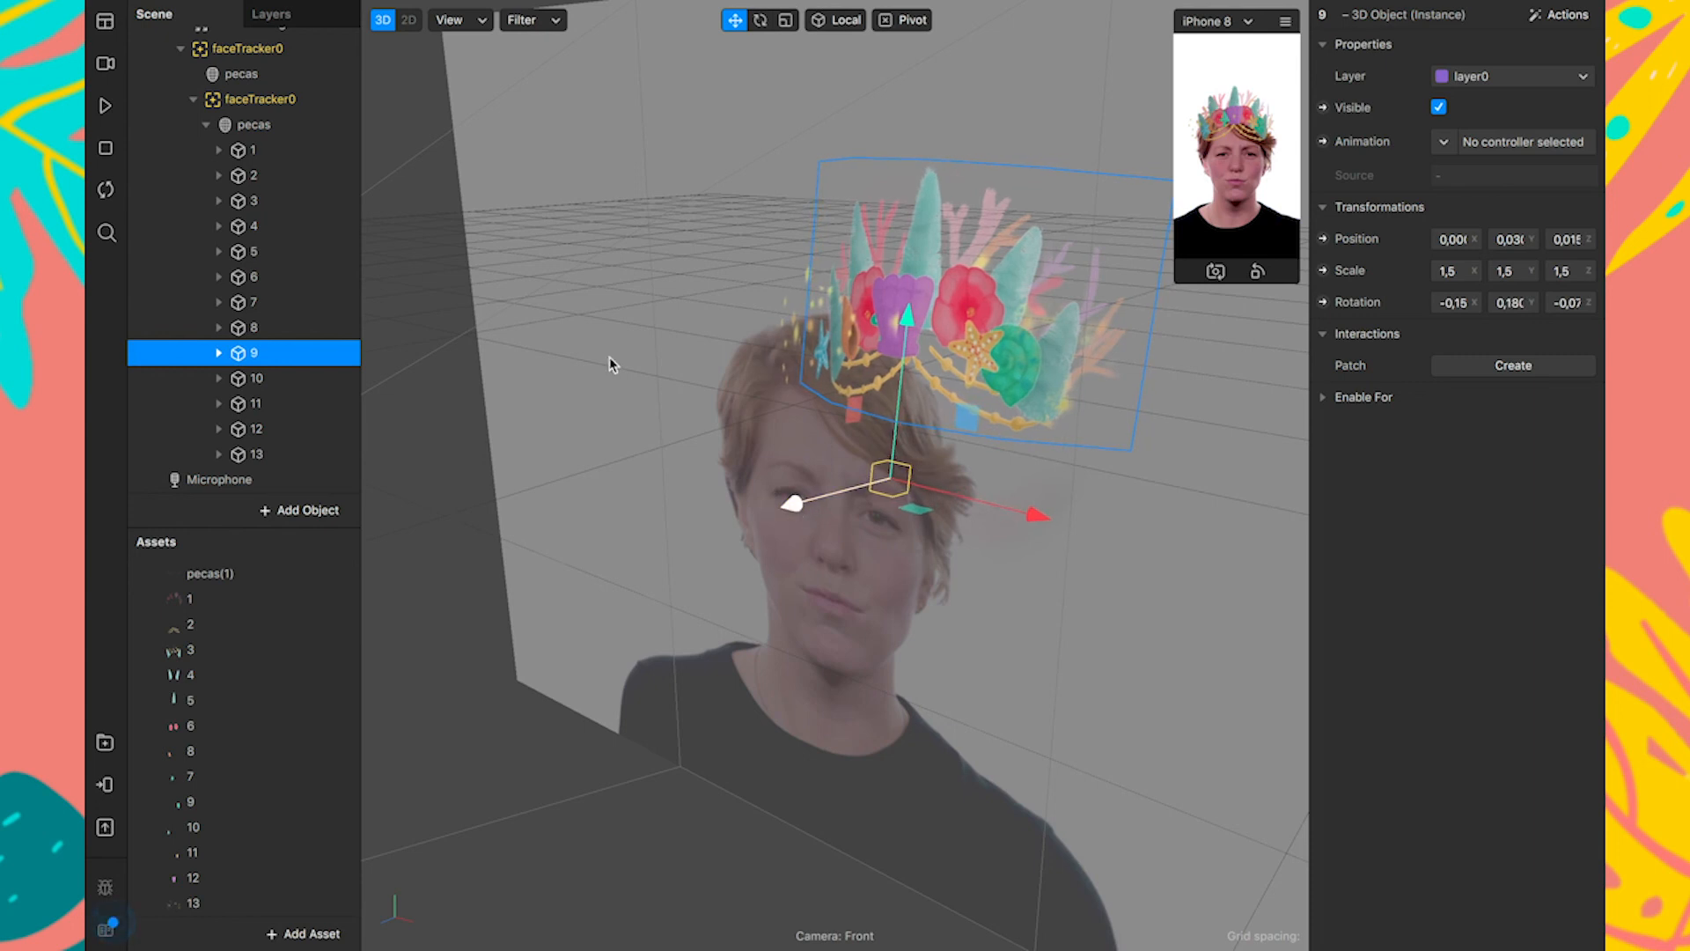
Move crown object 8 forward to a Z position of about 0,013, and stagger objects 7 to 2 behind it, down to about 0,002 for object 2.
click(258, 328)
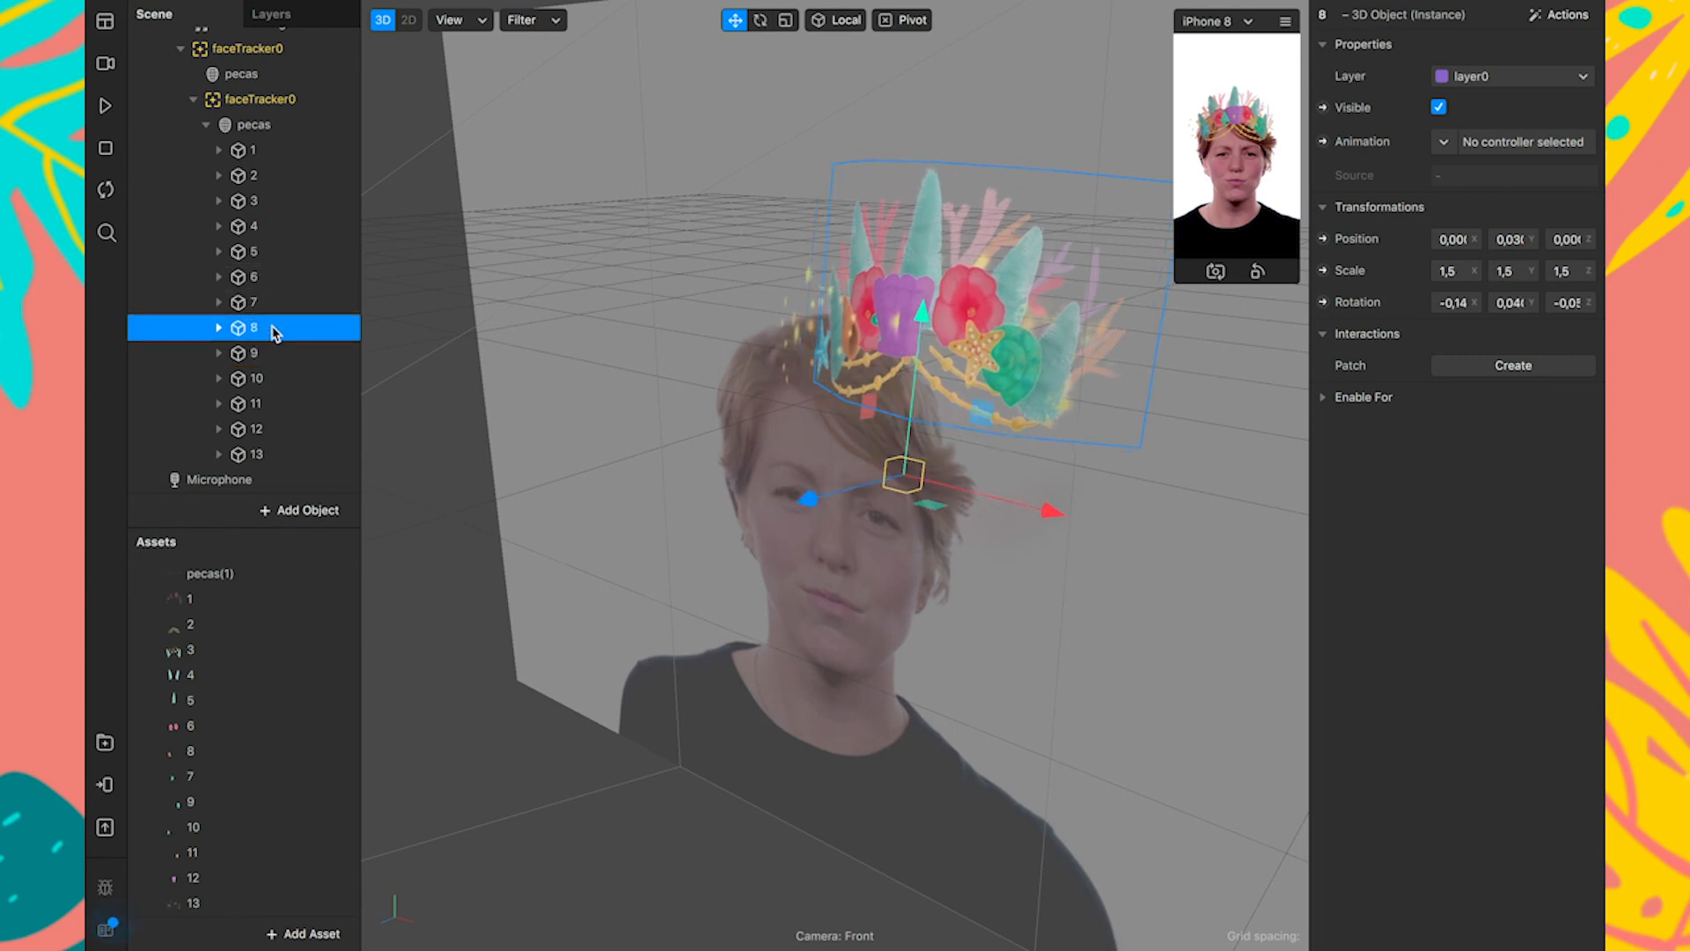
drag(814, 506, 799, 514)
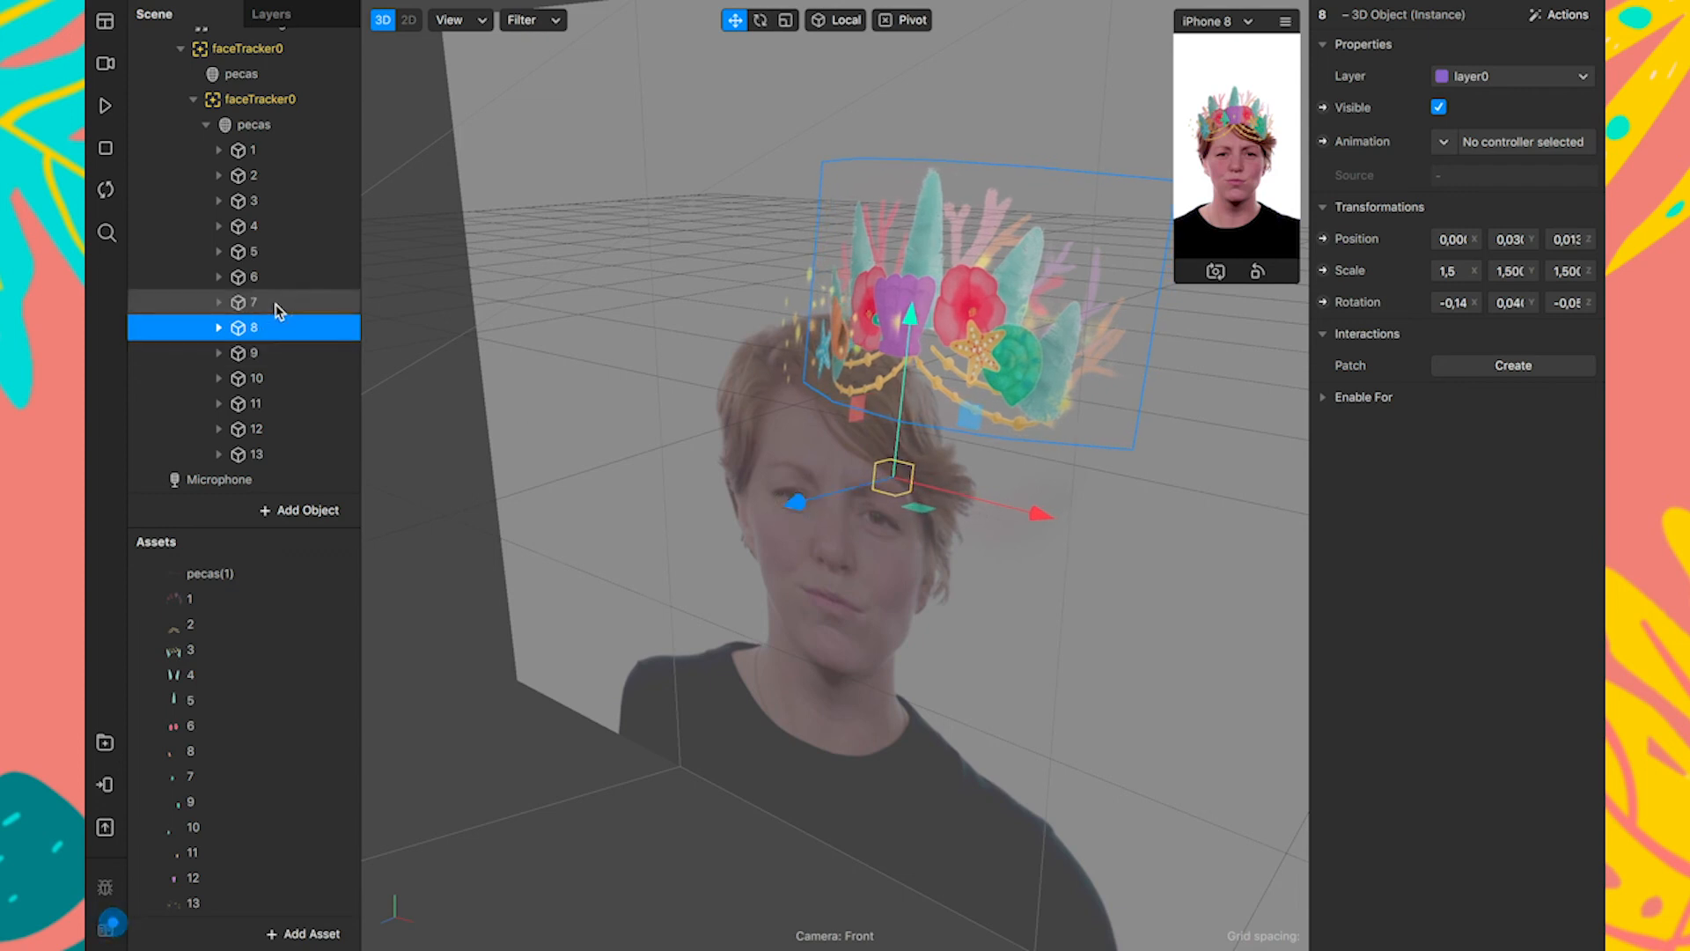
click(274, 311)
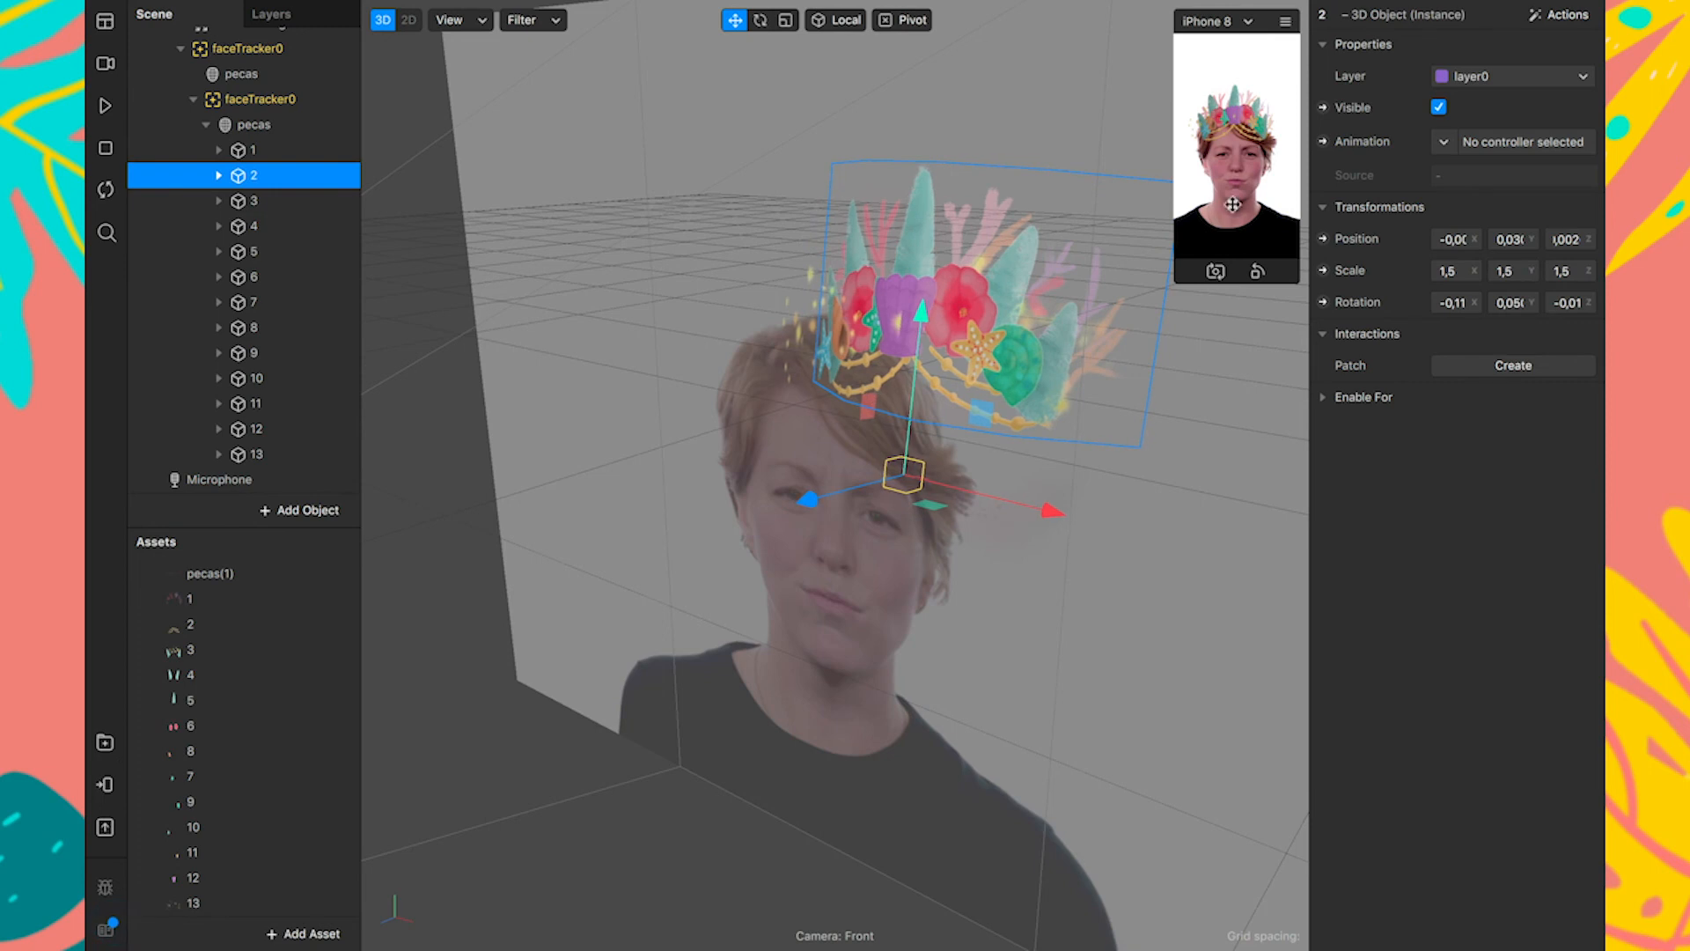
Enlarge the device preview and play the face video to check the depth between the staggered crown layers.
drag(1182, 275, 865, 509)
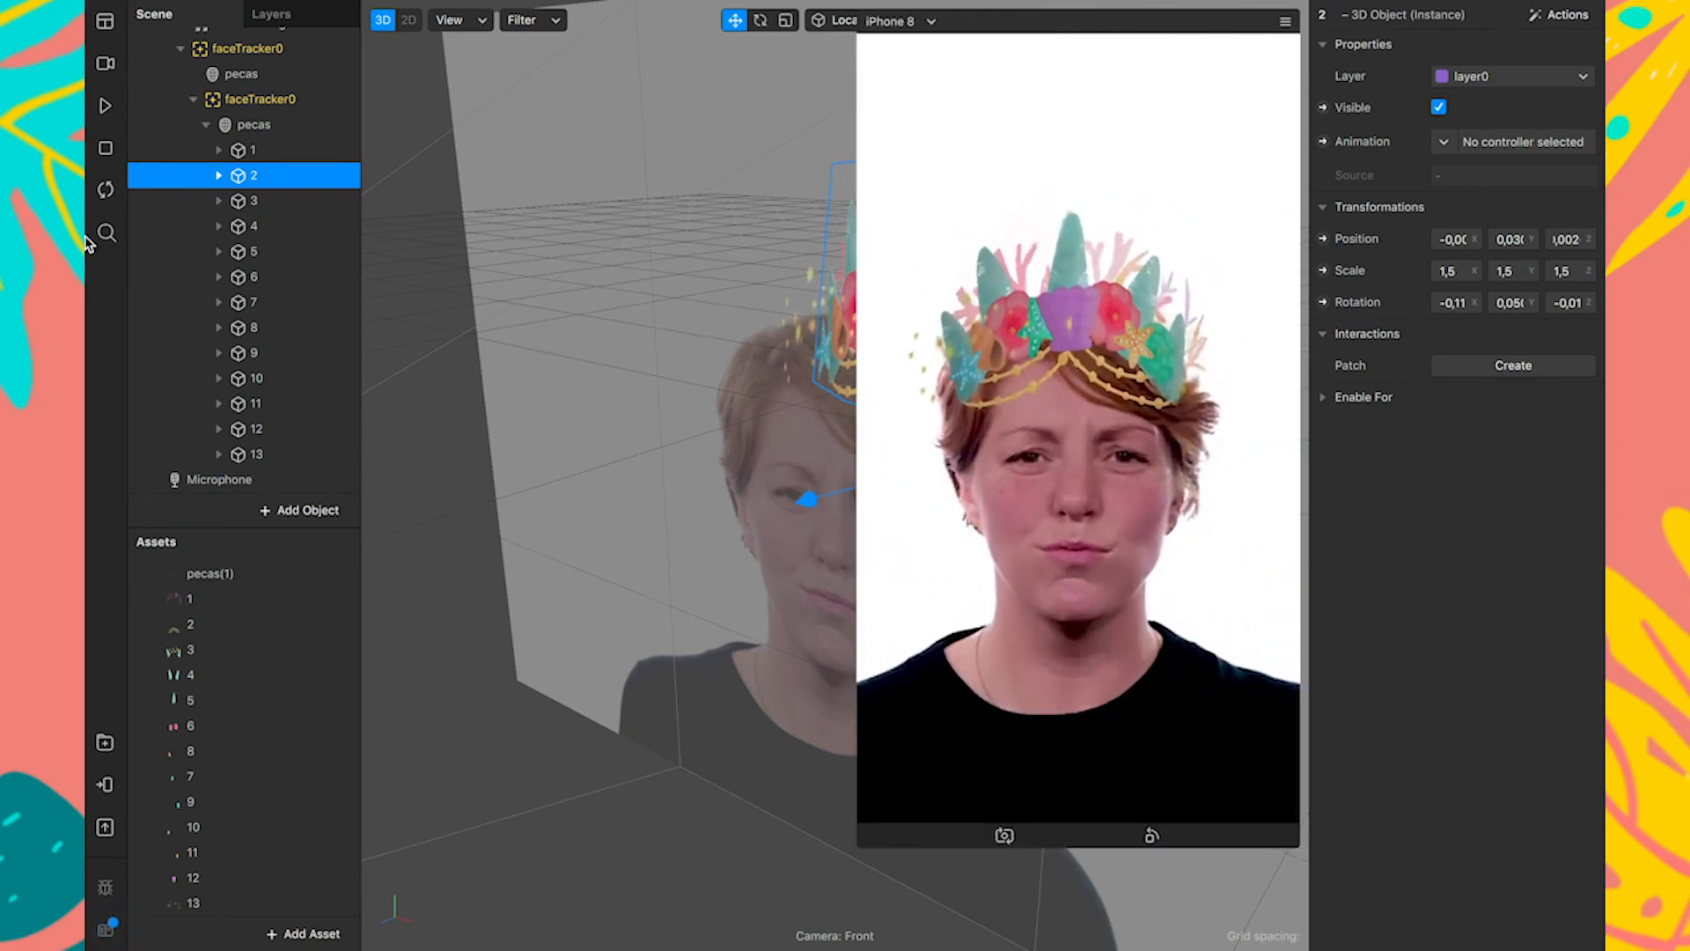
click(105, 106)
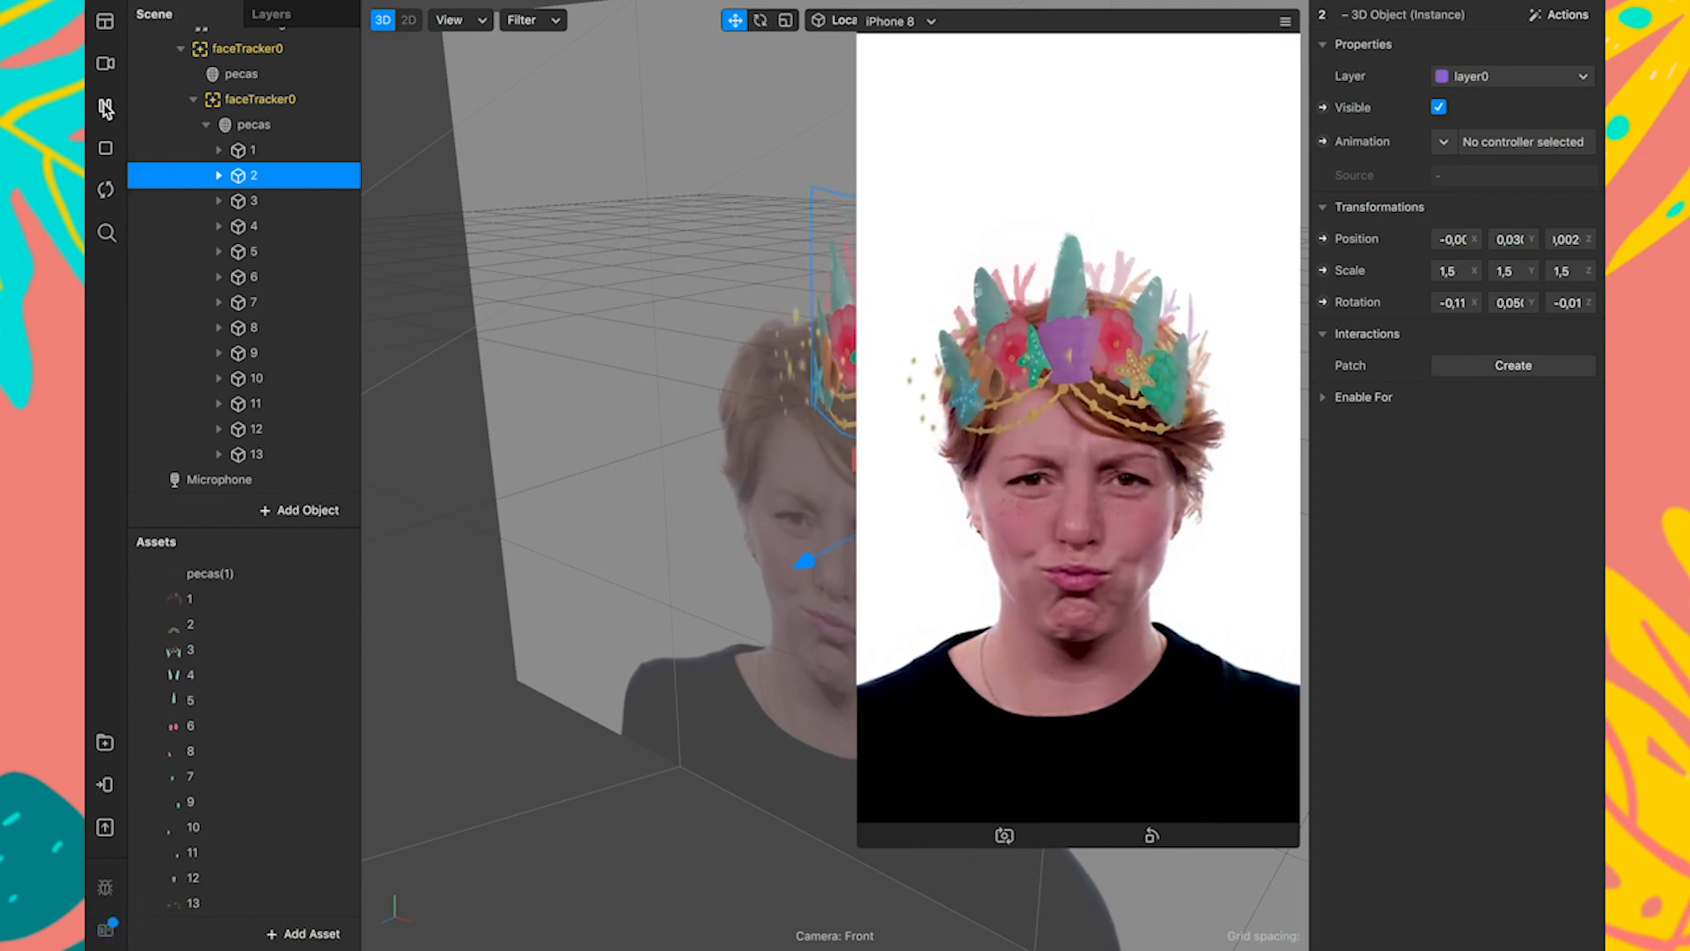